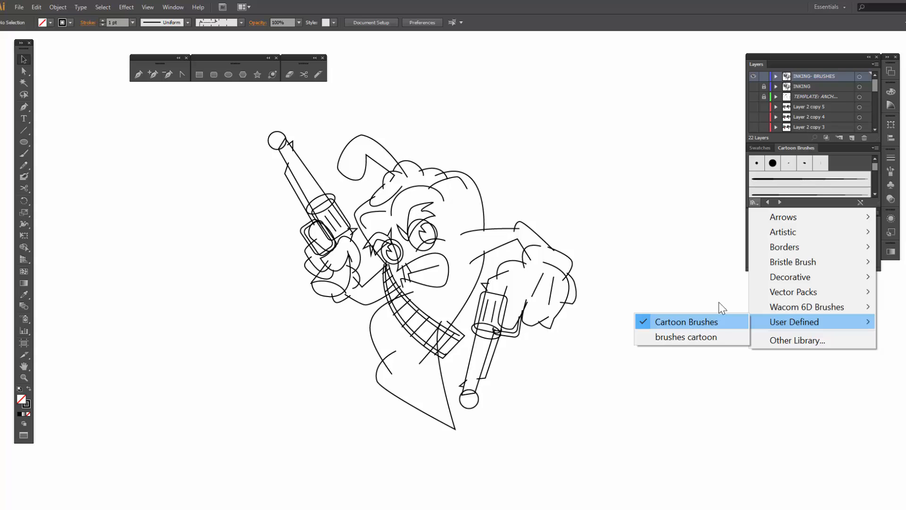
# - Enlarge the Cartoon Brushes library display so that its full list of art brushes is in view
pyautogui.click(712, 196)
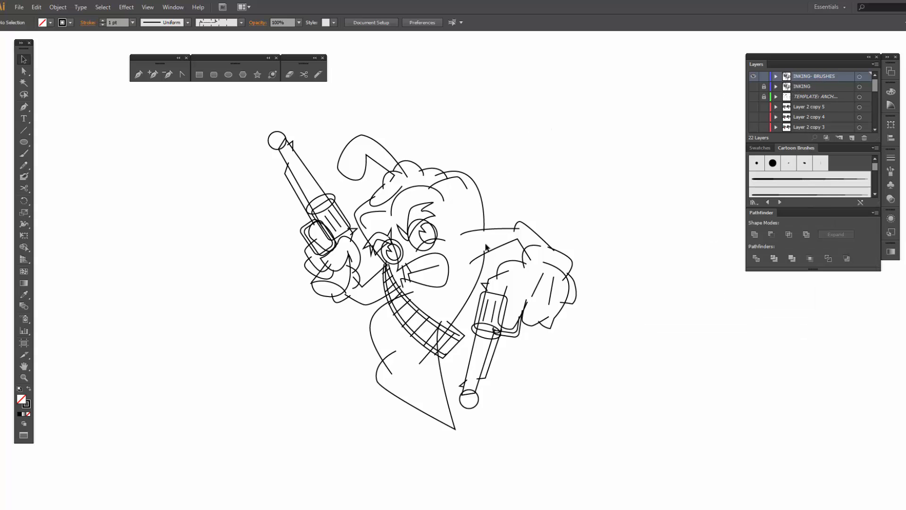
pyautogui.press('z')
pyautogui.moveTo(240, 105)
pyautogui.mouseDown()
pyautogui.moveTo(374, 213)
pyautogui.moveTo(606, 444)
pyautogui.mouseUp()
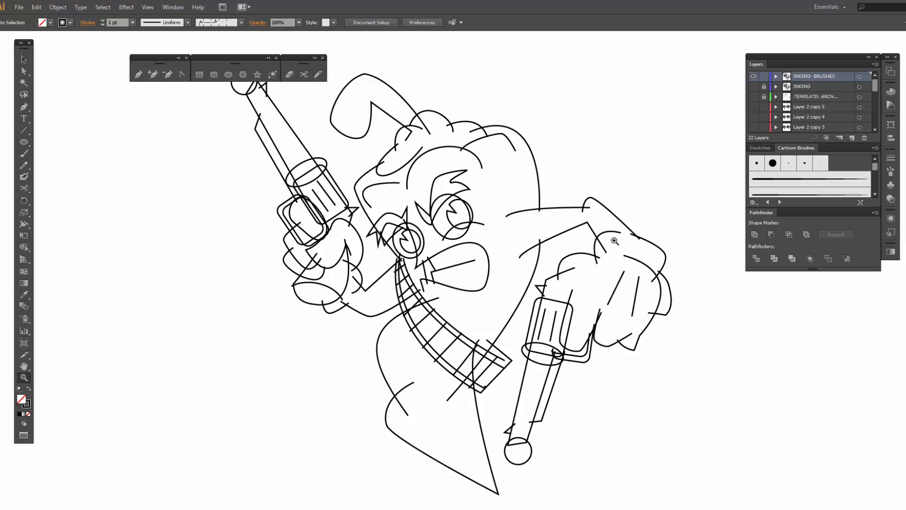
pyautogui.moveTo(796, 209)
pyautogui.mouseDown()
pyautogui.moveTo(812, 329)
pyautogui.moveTo(820, 315)
pyautogui.mouseUp()
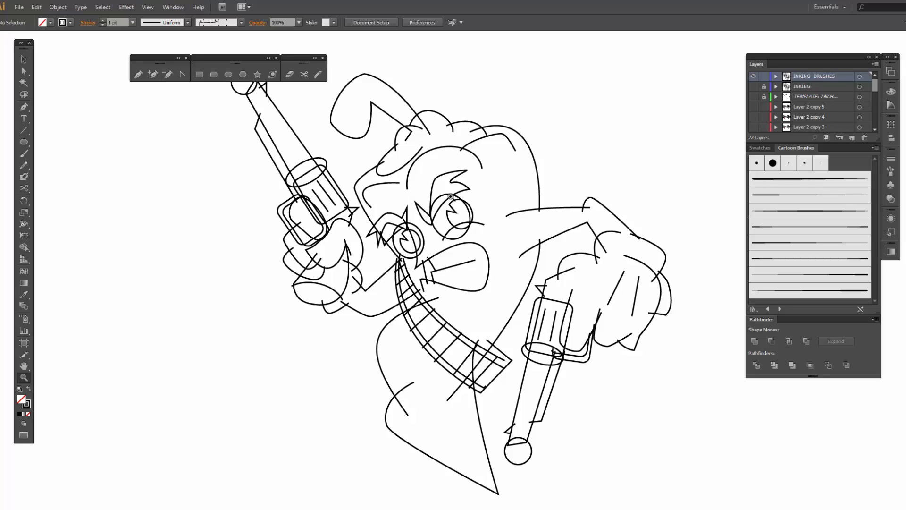
# - Apply Art Brush 3 to the curled path above the character's head and set its stroke weight to 2 pt
pyautogui.click(442, 149)
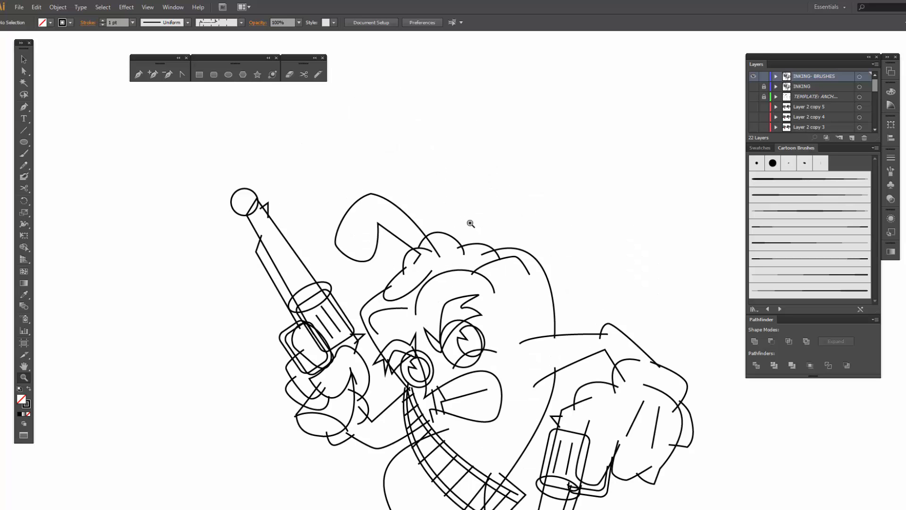
pyautogui.moveTo(465, 268); pyautogui.dragTo(456, 213)
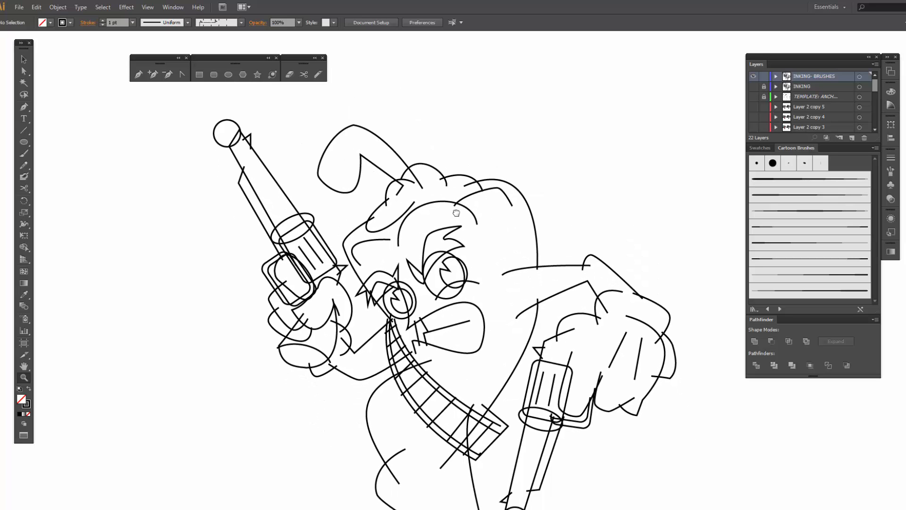
pyautogui.press('v')
pyautogui.click(353, 192)
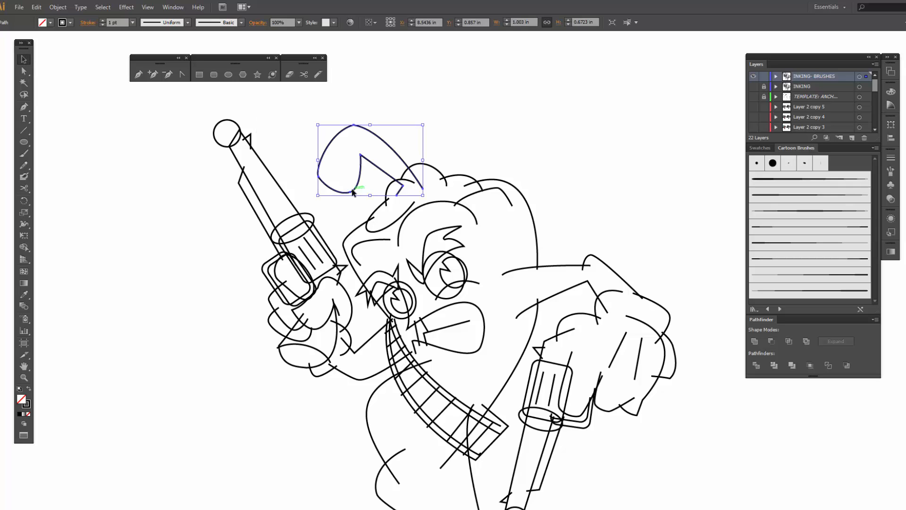
pyautogui.click(395, 199)
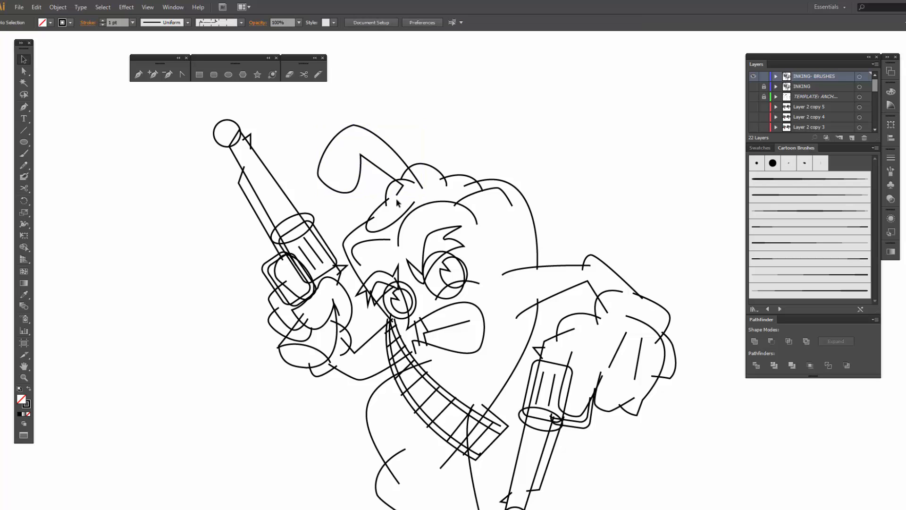
pyautogui.click(424, 190)
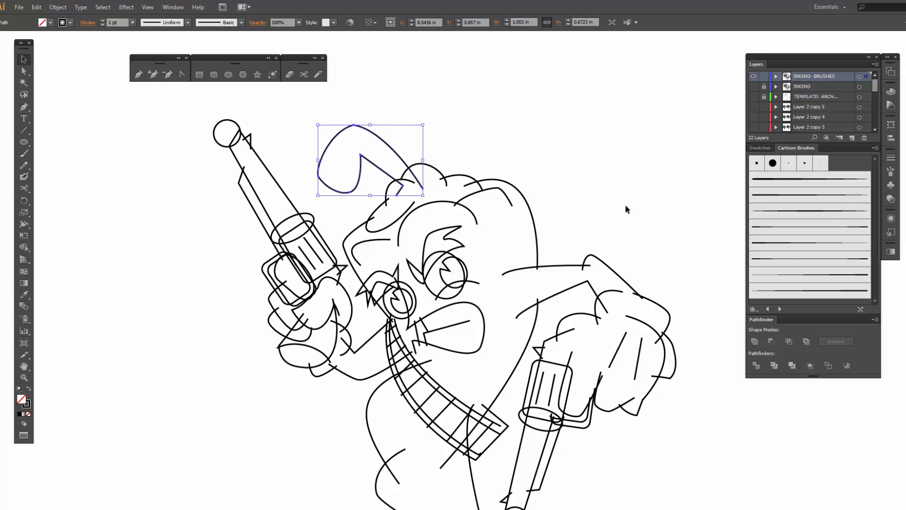
pyautogui.click(772, 215)
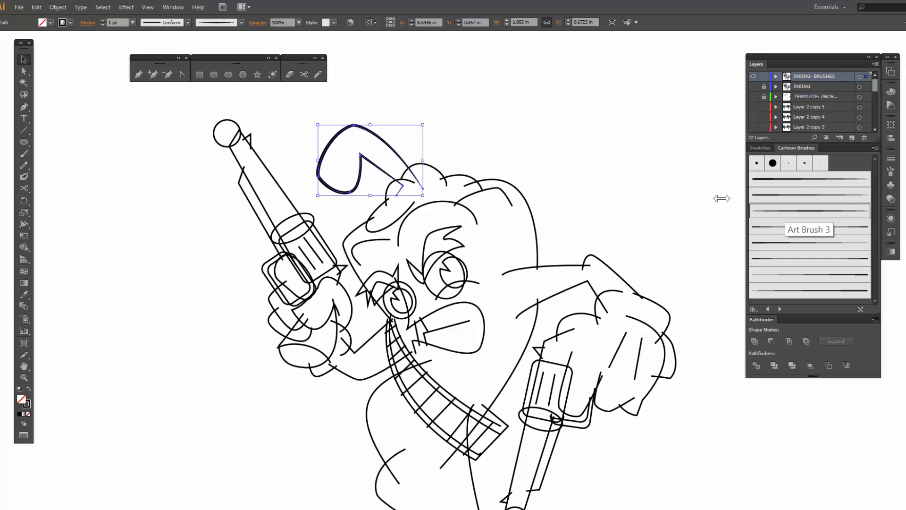
pyautogui.click(102, 20)
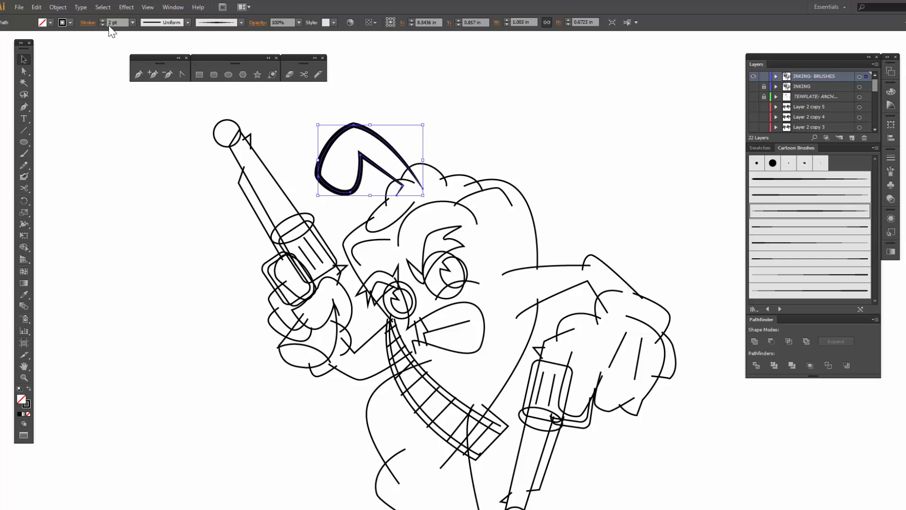
pyautogui.click(427, 186)
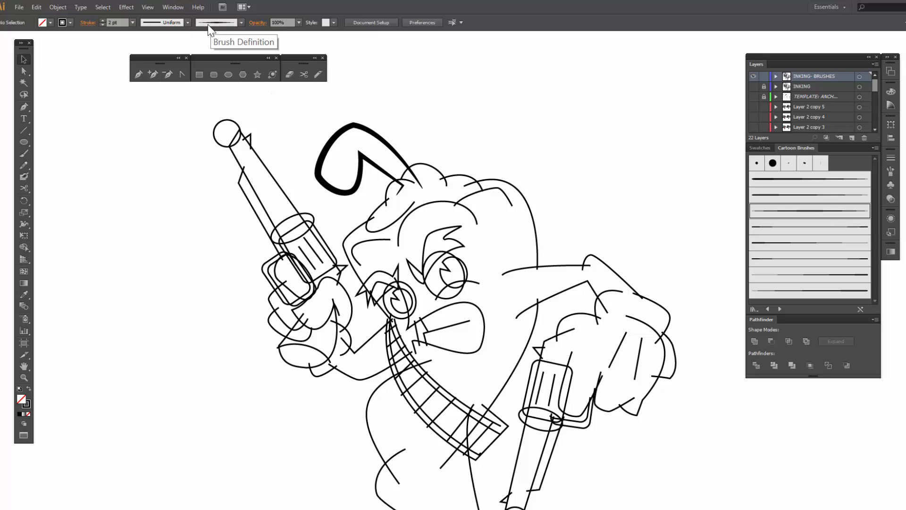
# - Apply the fifth art brush in the Cartoon Brushes list to the small arc at the base of the curl
pyautogui.click(385, 195)
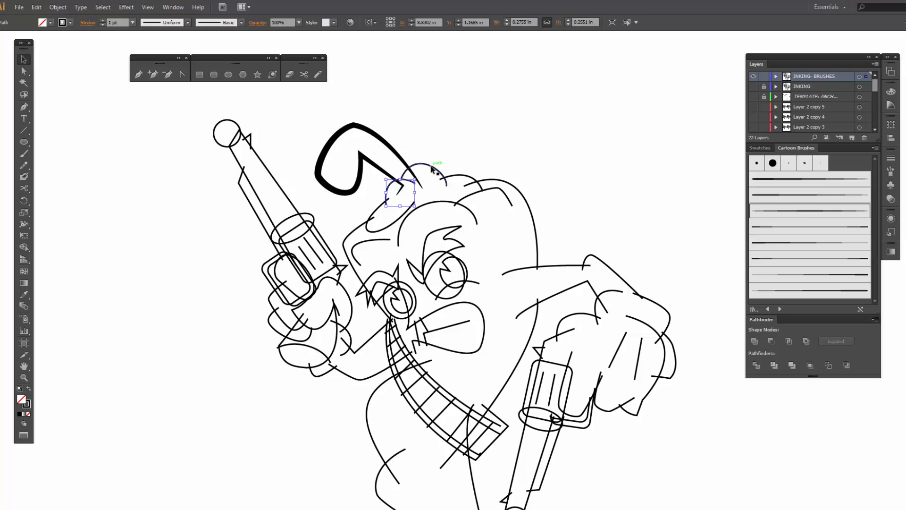
pyautogui.click(794, 275)
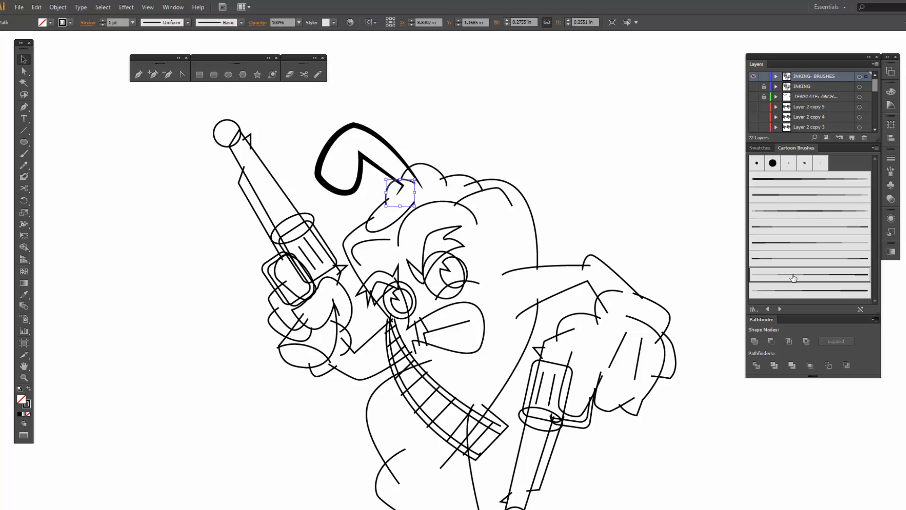
pyautogui.click(786, 249)
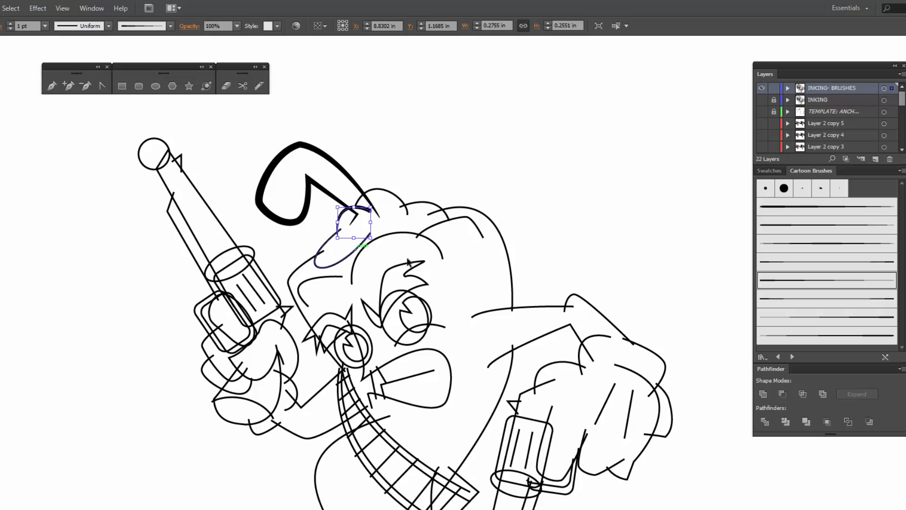
pyautogui.click(395, 224)
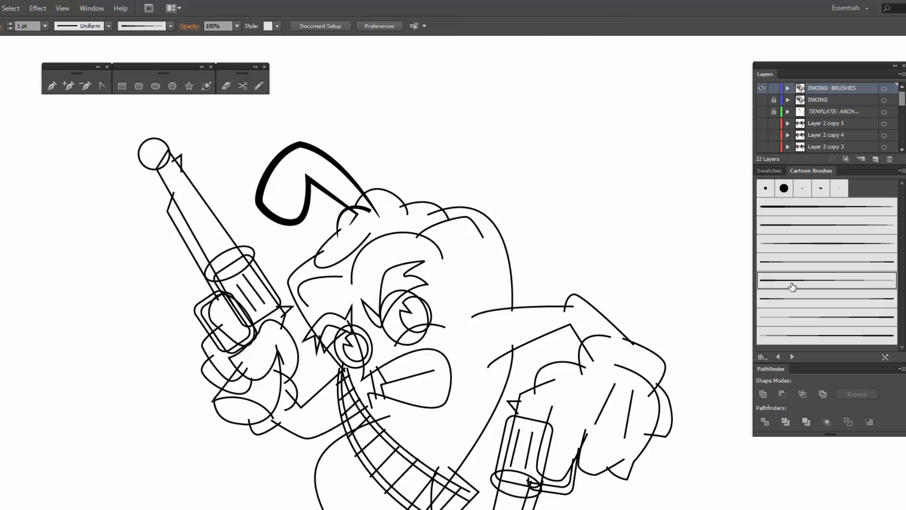
# - Apply the fifth art brush to the larger rounded bump behind the curl's base and set its stroke to 2 pt
pyautogui.click(401, 202)
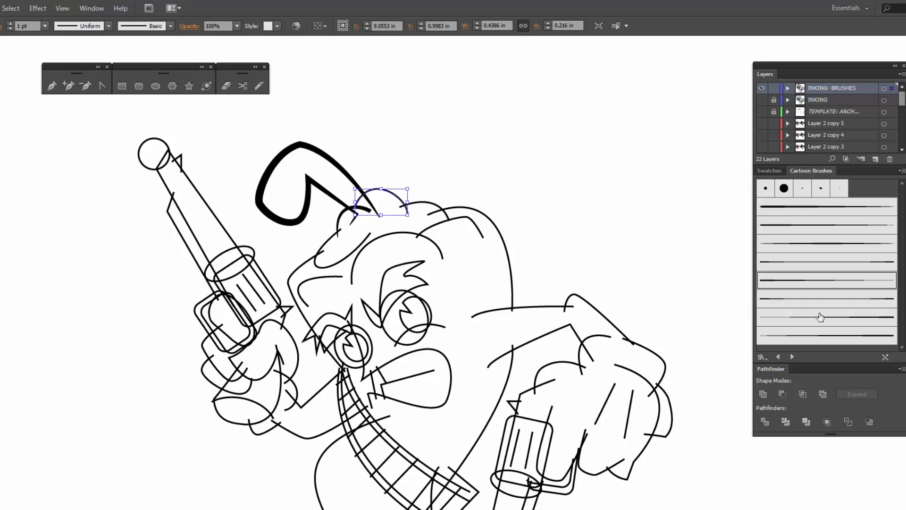
pyautogui.click(808, 300)
pyautogui.click(801, 283)
pyautogui.click(10, 23)
pyautogui.click(367, 171)
# - Set the stroke weight of the small arc at the curl's base to 2 pt
pyautogui.click(353, 211)
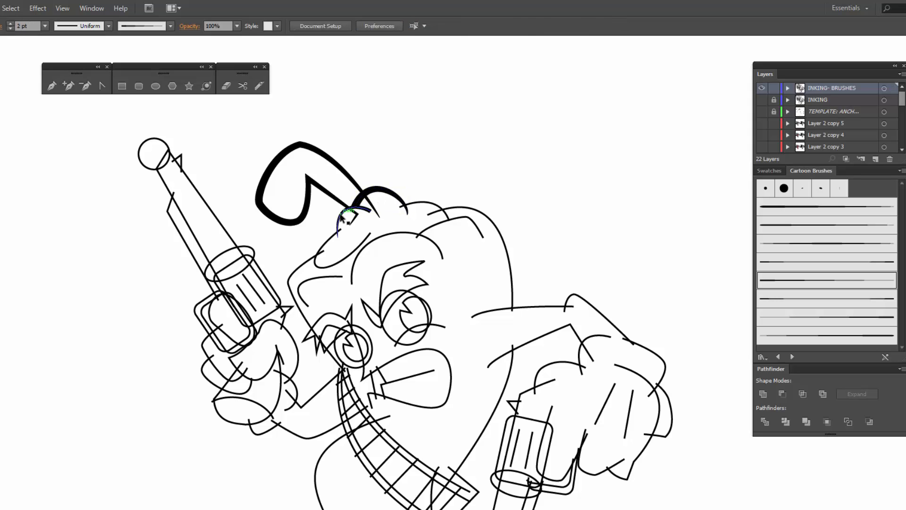
pyautogui.click(10, 24)
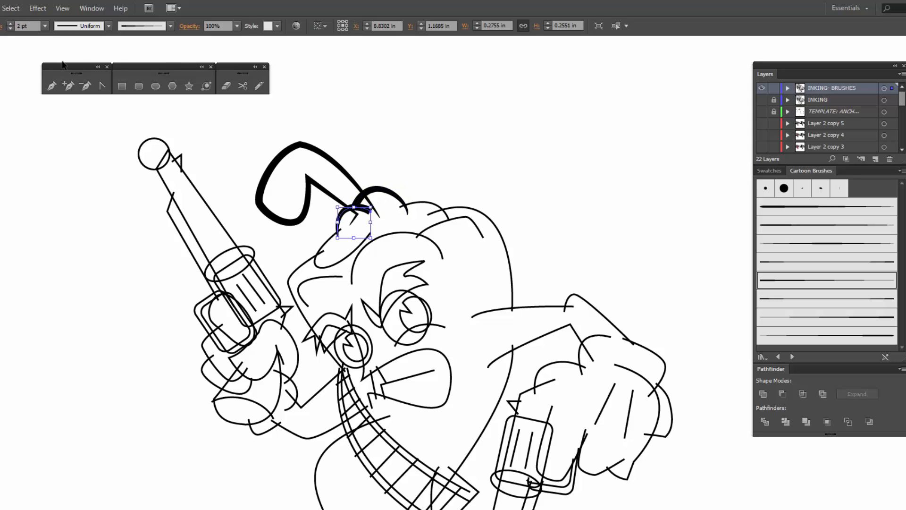
pyautogui.click(432, 200)
# - Apply Art Brush 3 to the elongated open loop above the forehead and set its stroke weight to 2 pt
pyautogui.click(356, 245)
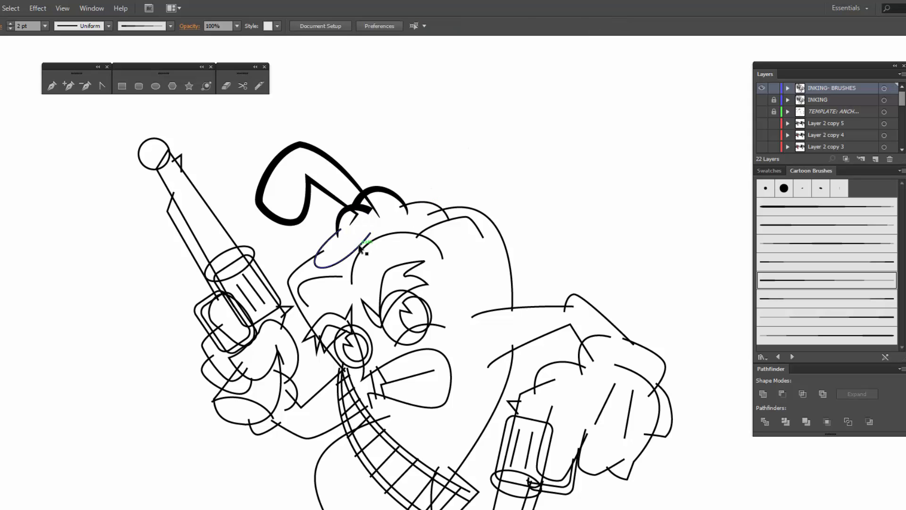
pyautogui.click(805, 245)
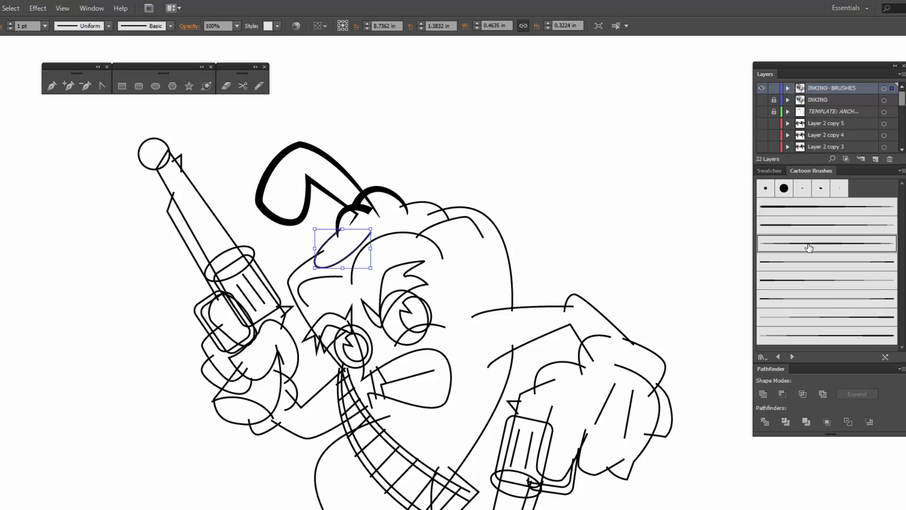
pyautogui.click(10, 23)
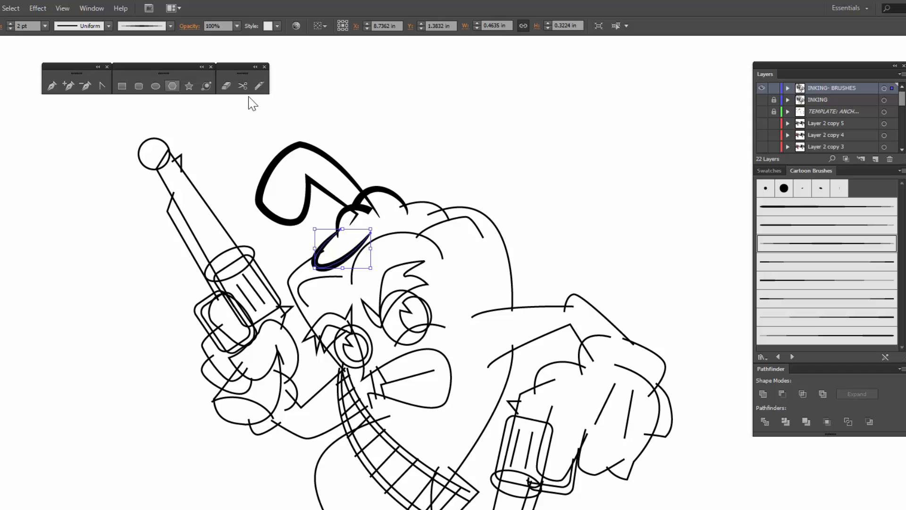
pyautogui.click(450, 143)
# - Apply Art Brush 4 to the low bump between the large bump and the back of the head, with a 3 pt stroke
pyautogui.click(424, 202)
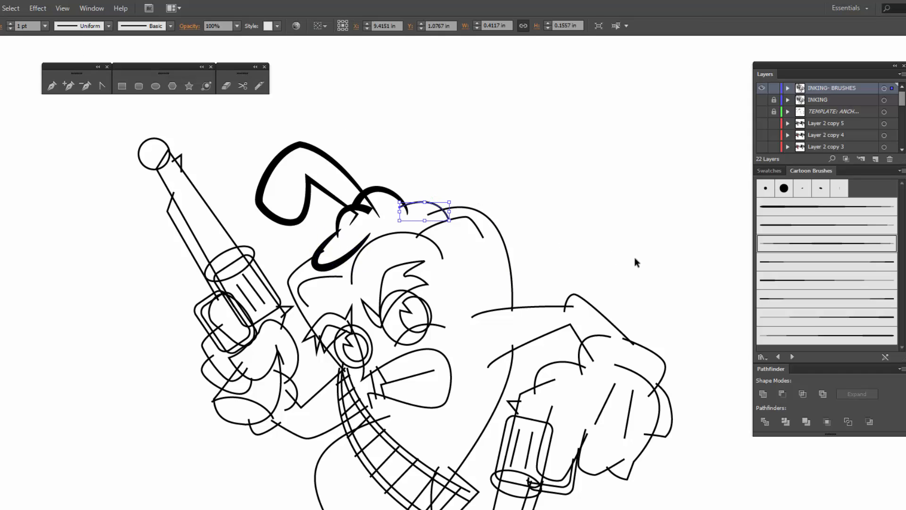
pyautogui.click(795, 261)
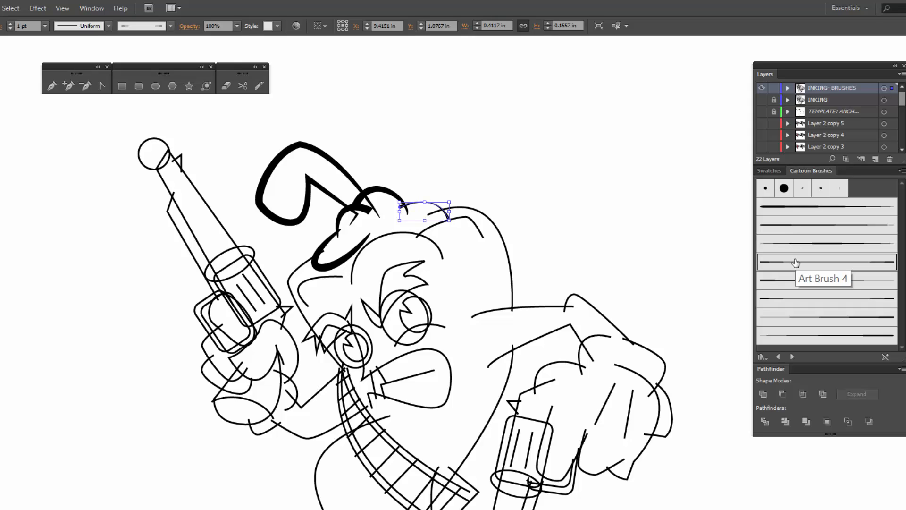
pyautogui.click(10, 23)
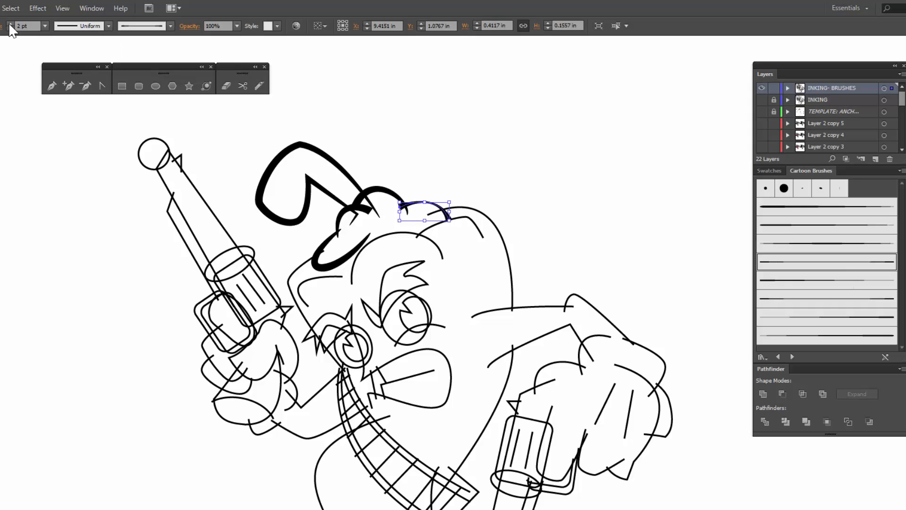
pyautogui.click(10, 24)
# - Apply Art Brush 4 to the long outline curve at the back of the head and set its stroke to 4 pt
pyautogui.click(486, 213)
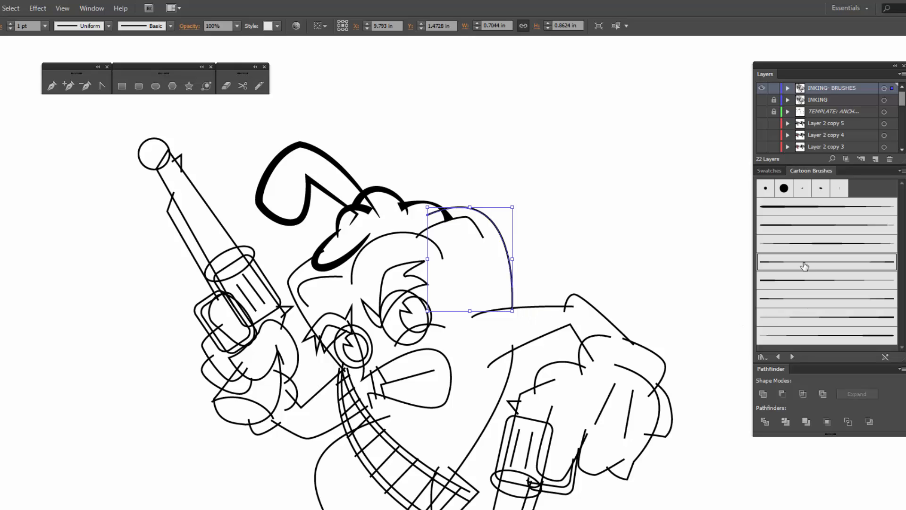
pyautogui.click(804, 262)
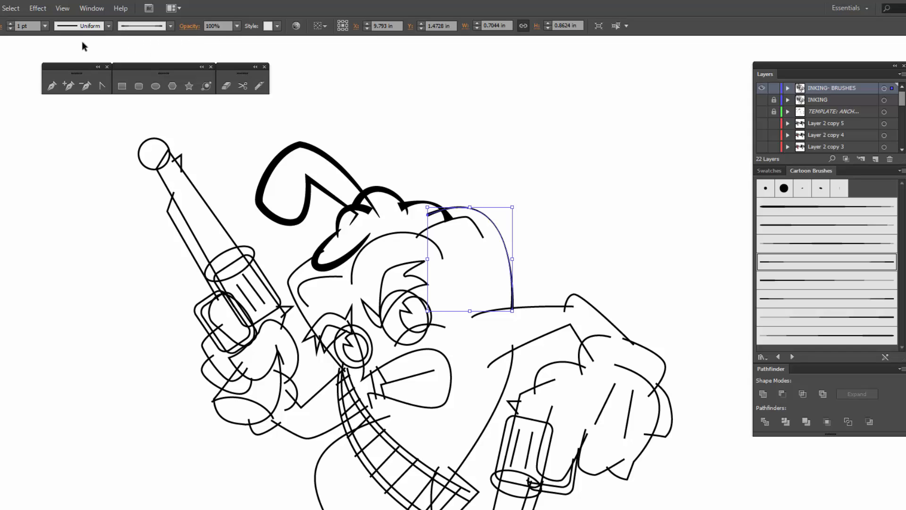
pyautogui.click(10, 24)
pyautogui.click(11, 23)
pyautogui.click(11, 23)
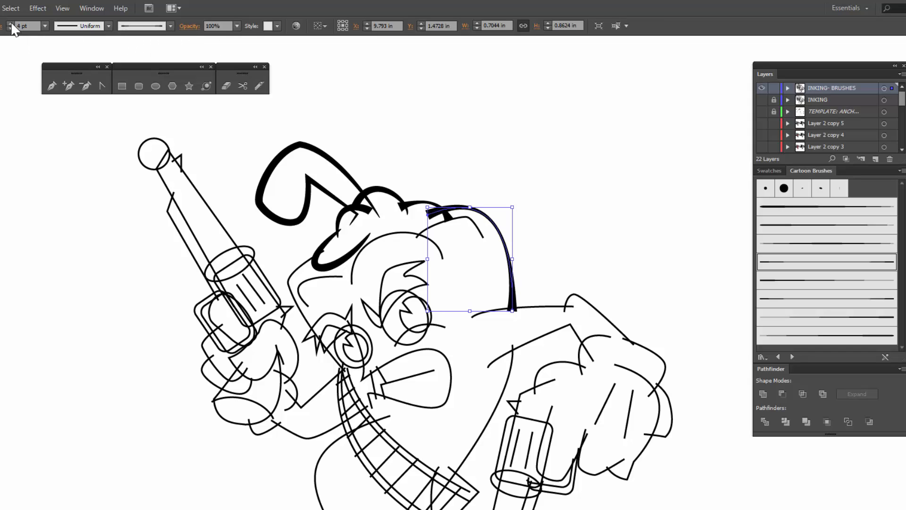
# - Apply Art Brush 4 to the front outline of the face running down to the ammunition belt, with a 3 pt stroke
pyautogui.click(299, 267)
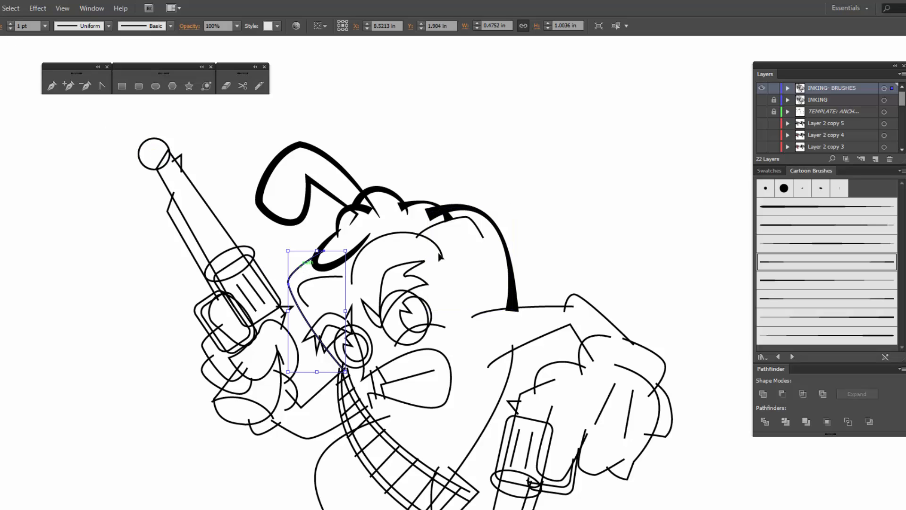
pyautogui.click(830, 263)
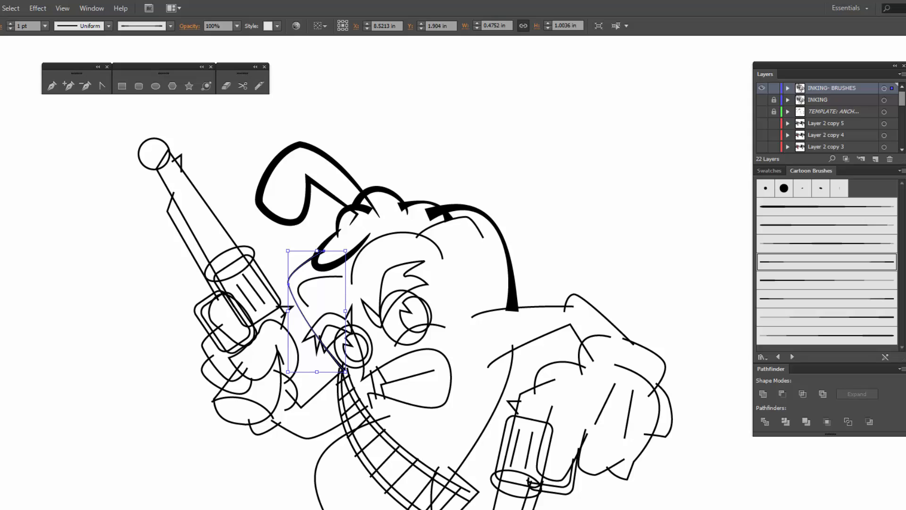
pyautogui.click(11, 24)
pyautogui.click(10, 24)
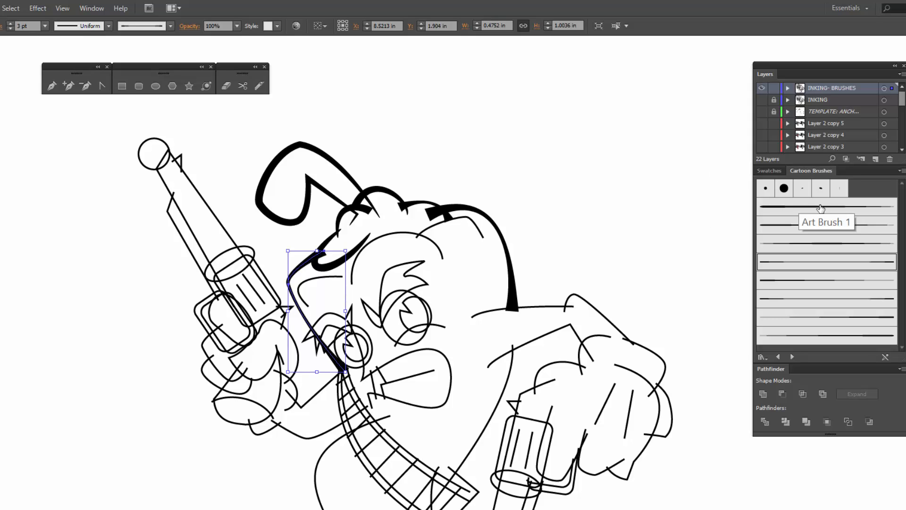
pyautogui.click(594, 173)
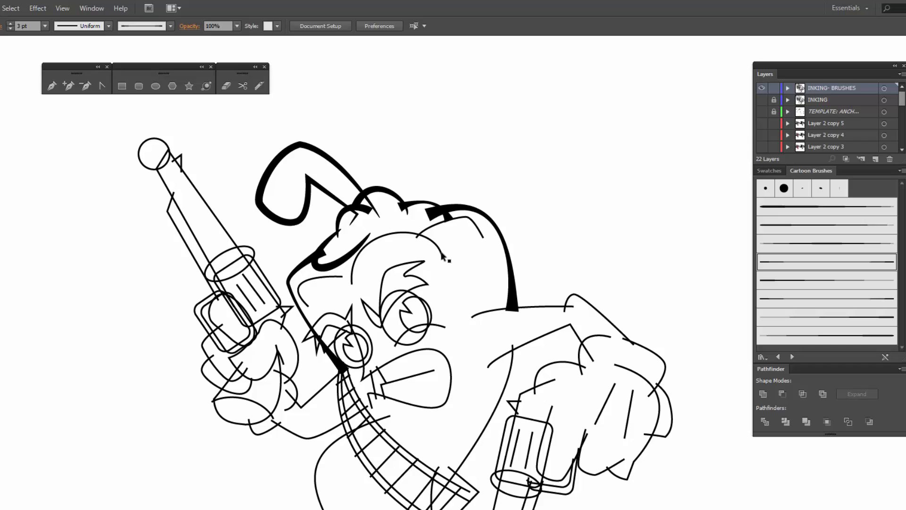
# - Apply Art Brush 3 to both curved brow lines above the eyes together and set their stroke weight to 2 pt
pyautogui.click(411, 239)
pyautogui.keyDown('shift'); pyautogui.click(341, 275); pyautogui.keyUp('shift')
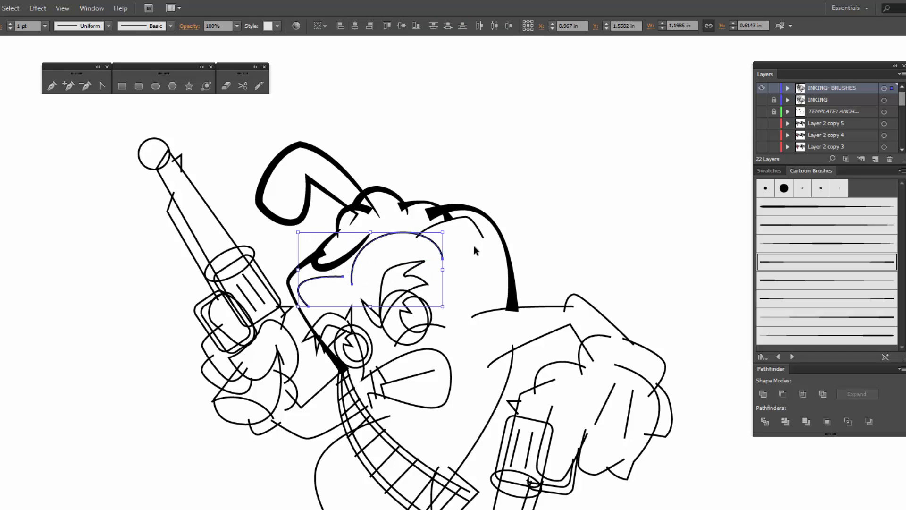
pyautogui.click(803, 244)
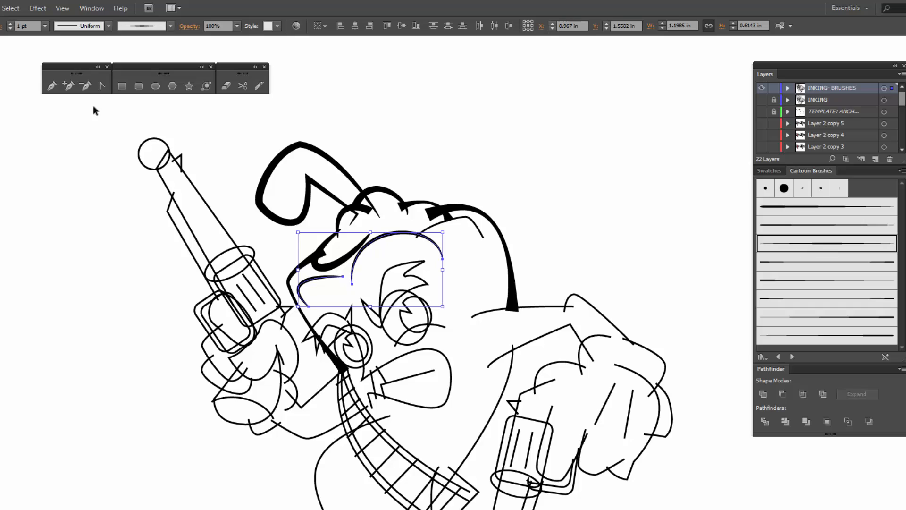
pyautogui.click(10, 23)
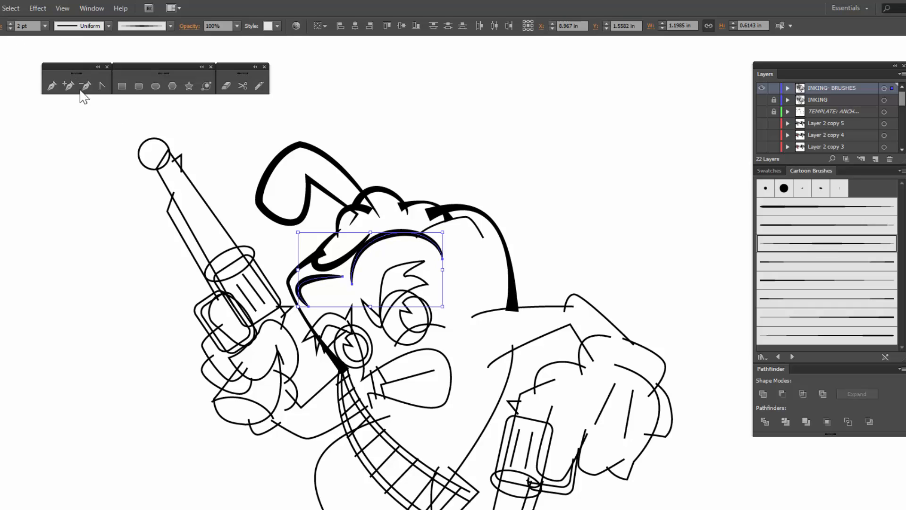
pyautogui.click(430, 177)
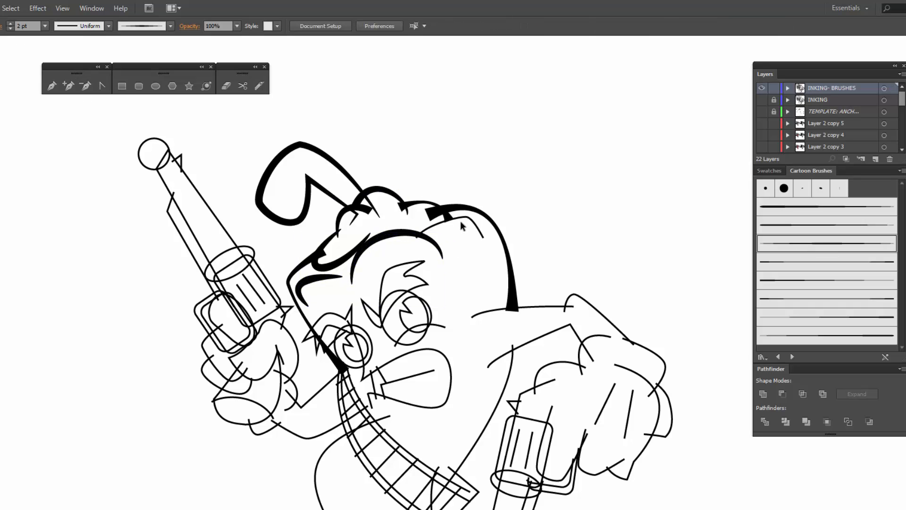
# - Apply Art Brush 5 to the small curve inside the back of the head, behind the large brow arc, with a 2 pt stroke
pyautogui.click(426, 229)
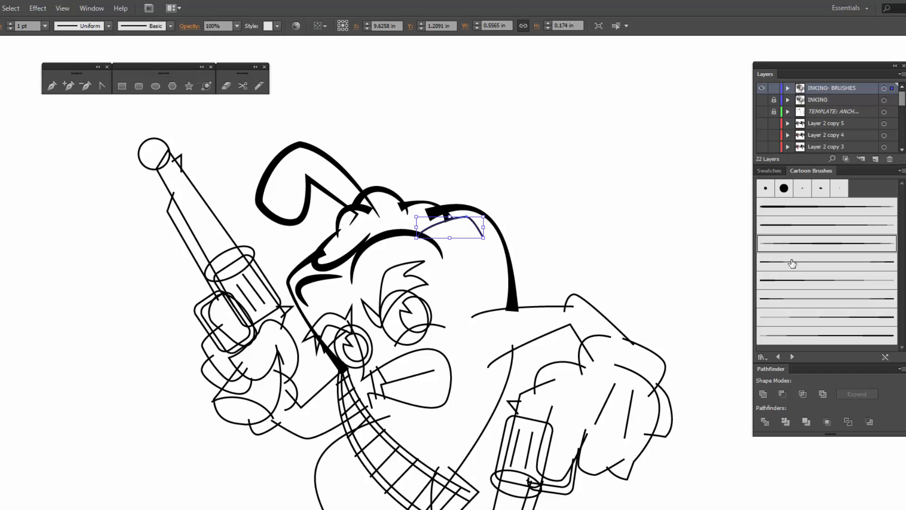
pyautogui.click(803, 289)
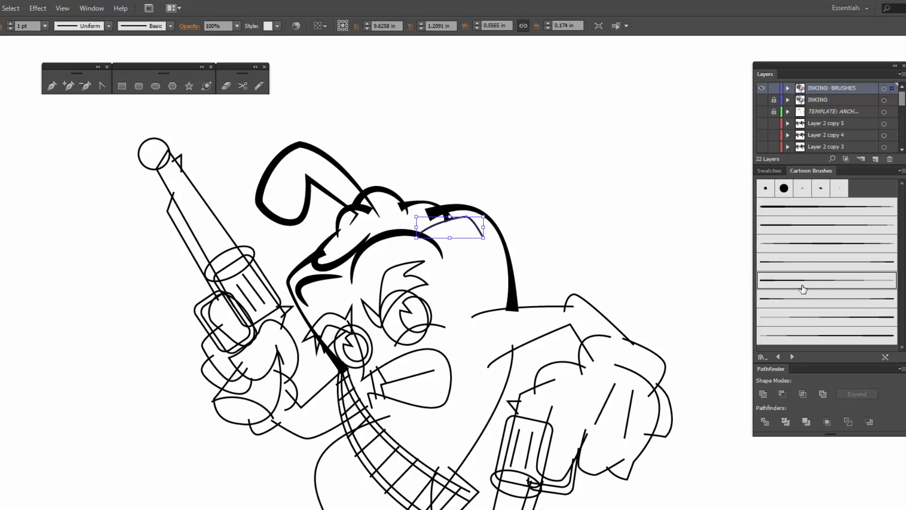
pyautogui.click(10, 23)
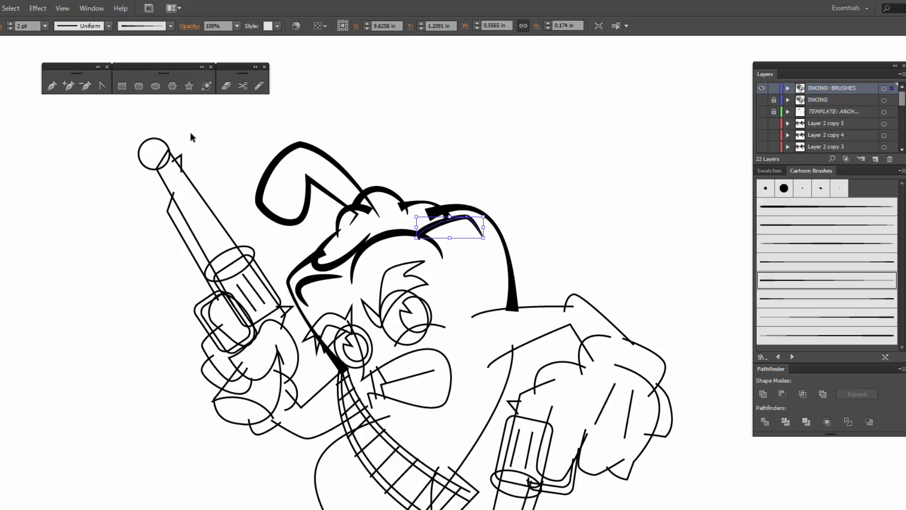
# - Apply Art Brush 7 to the upper shoulder line running from the back of the head to the elbow, with a 2 pt stroke
pyautogui.click(533, 307)
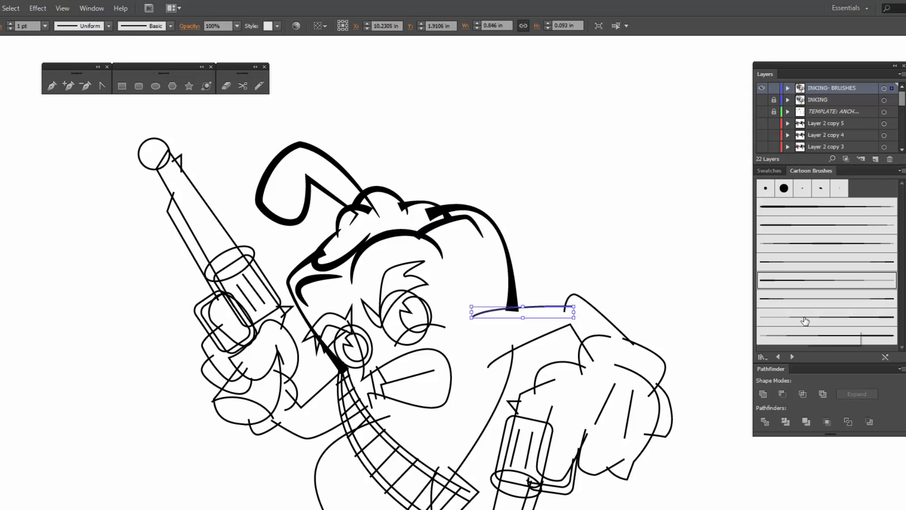
pyautogui.click(805, 320)
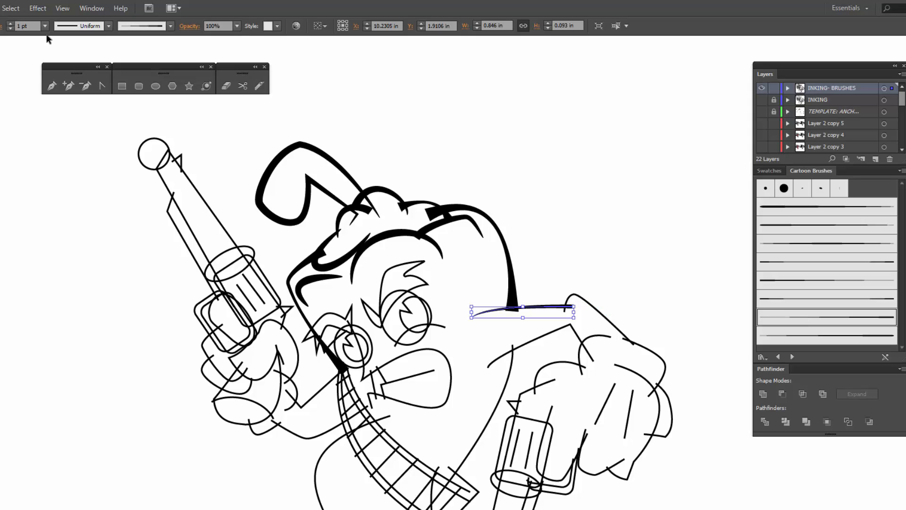
pyautogui.click(10, 23)
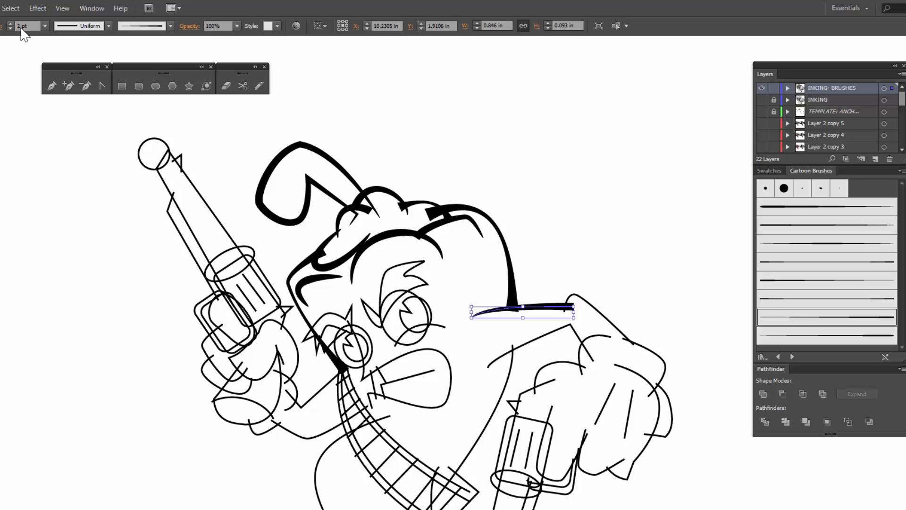
pyautogui.click(589, 210)
# - Apply Art Brush 7 to the bent line on the underside of the extended arm and set its stroke to 2 pt
pyautogui.click(546, 336)
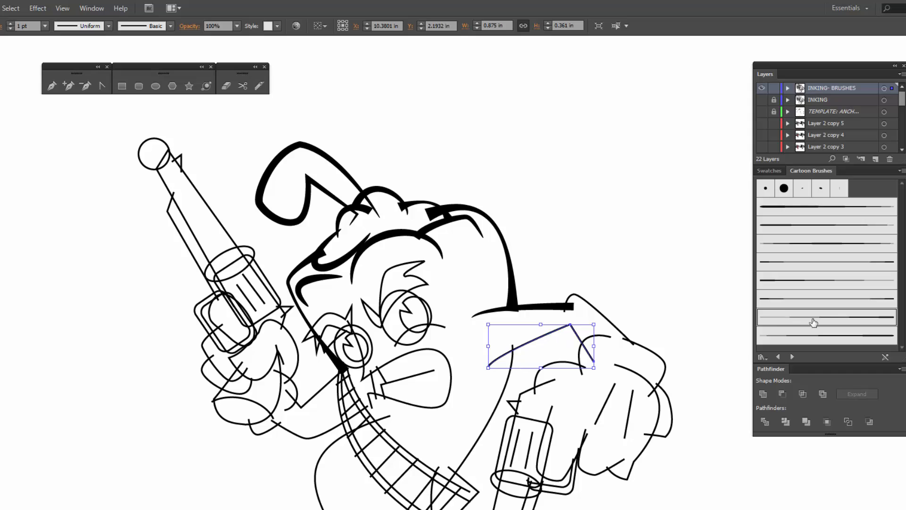
pyautogui.click(830, 321)
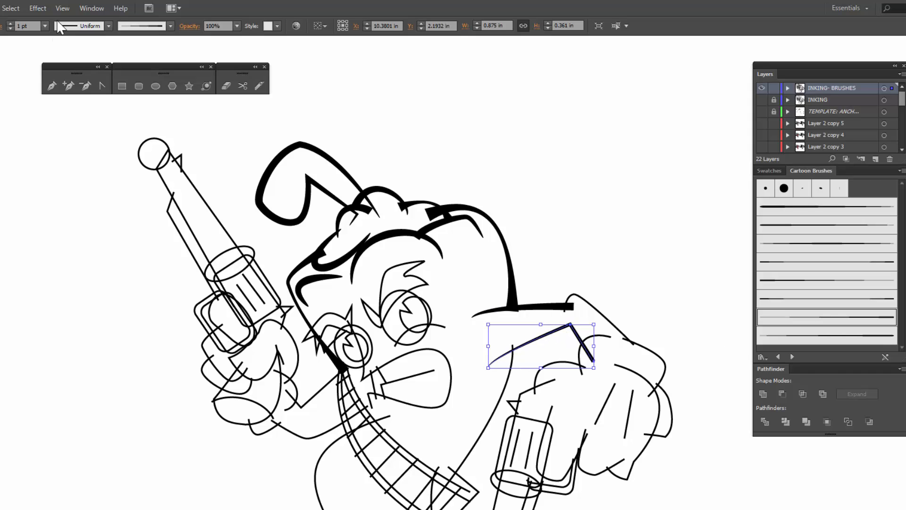
pyautogui.click(10, 23)
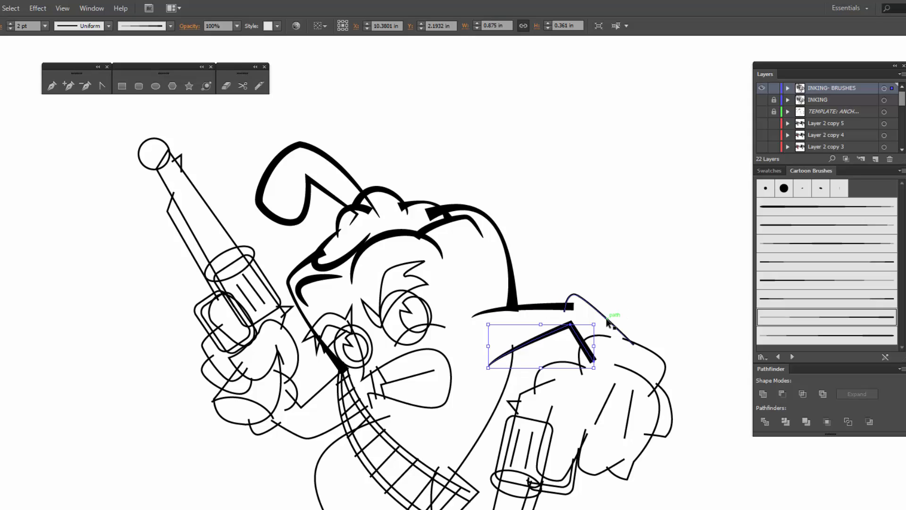
# - Apply Art Brush 7 with a 2 pt stroke to the upper forearm line and nudge its wrist-end anchor slightly down
pyautogui.click(608, 322)
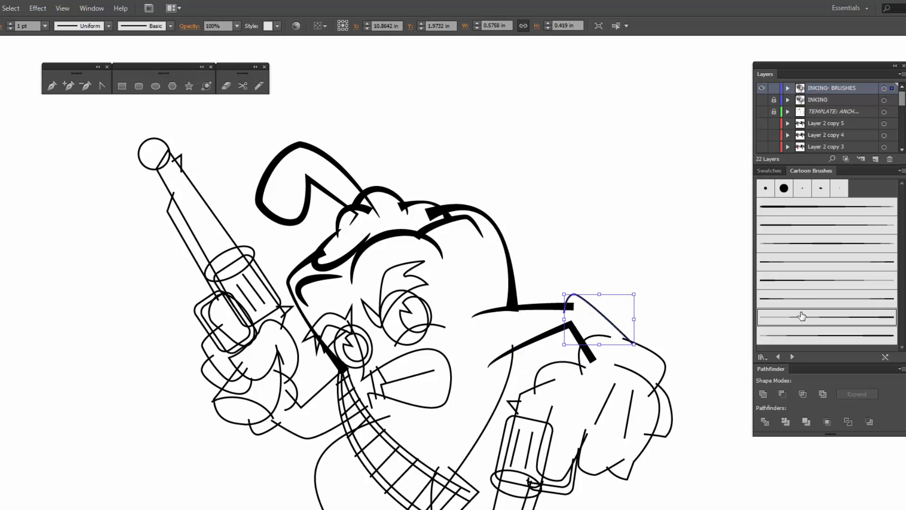
pyautogui.click(801, 321)
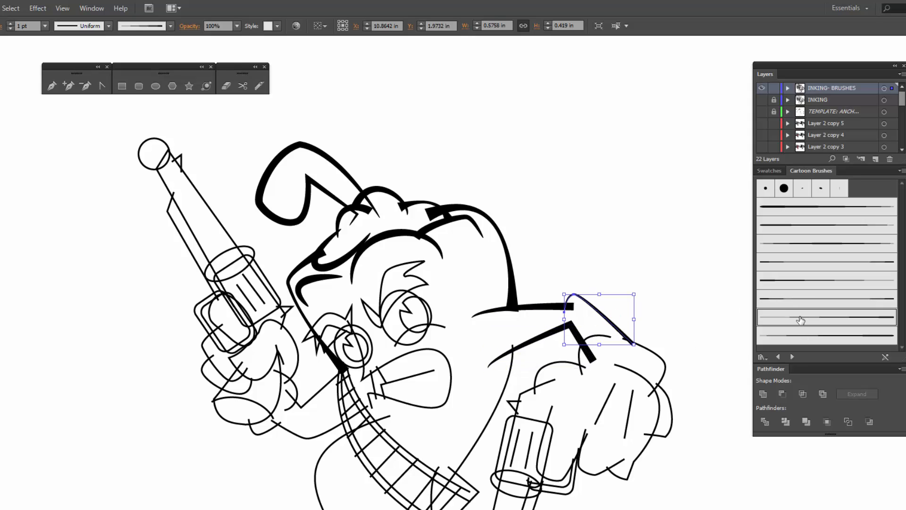
pyautogui.click(11, 22)
pyautogui.click(388, 172)
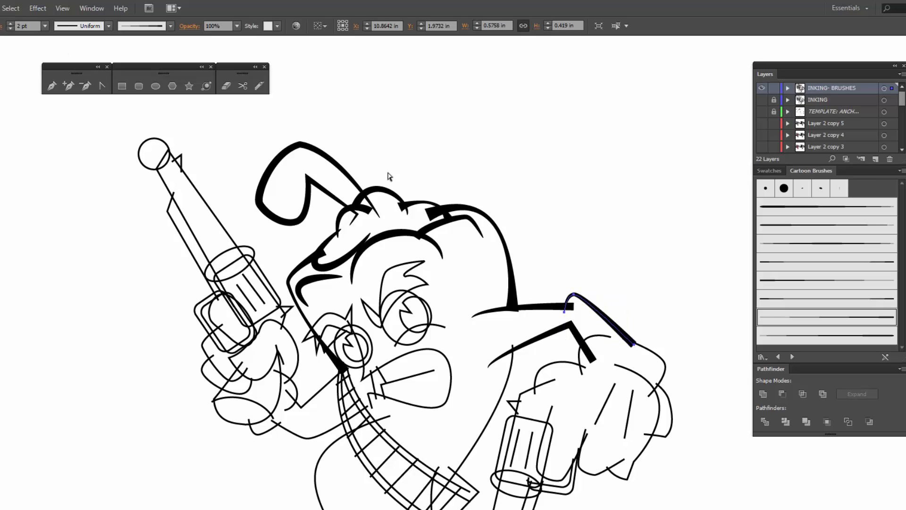
pyautogui.click(636, 347)
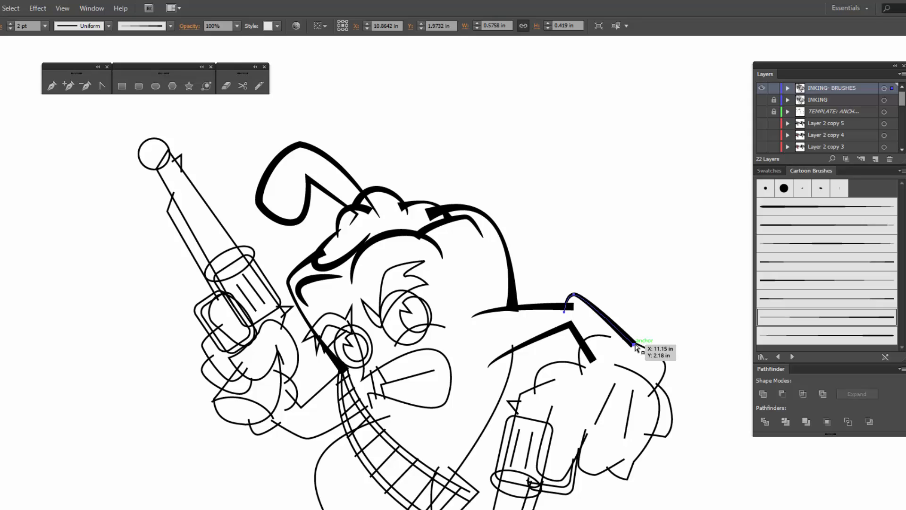
pyautogui.click(635, 347)
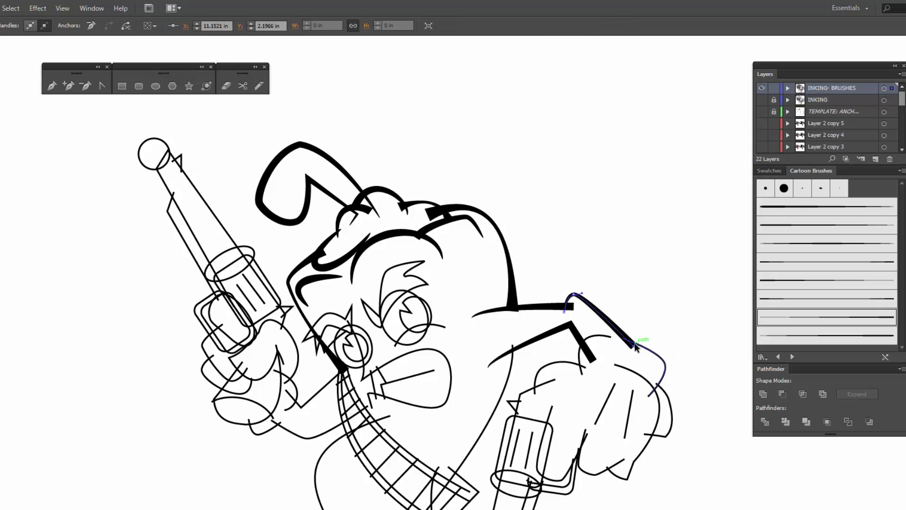
# - Apply Art Brush 5 to the small curved wrist line at the end of the forearm and set its stroke to 2 pt
pyautogui.click(601, 336)
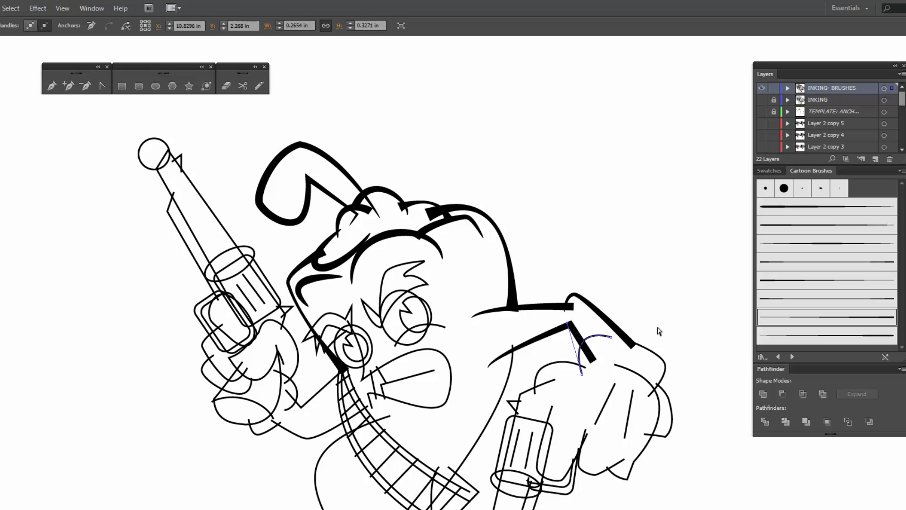
pyautogui.press('v')
pyautogui.click(806, 319)
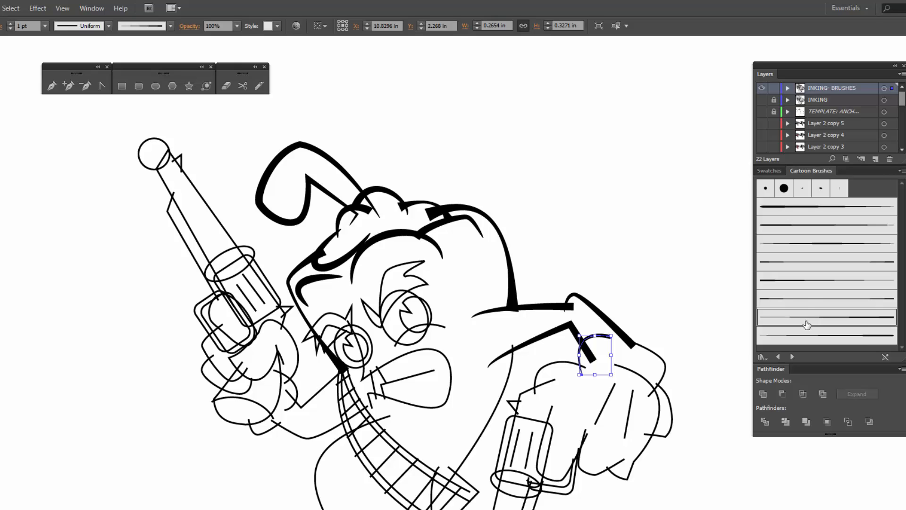
pyautogui.click(802, 283)
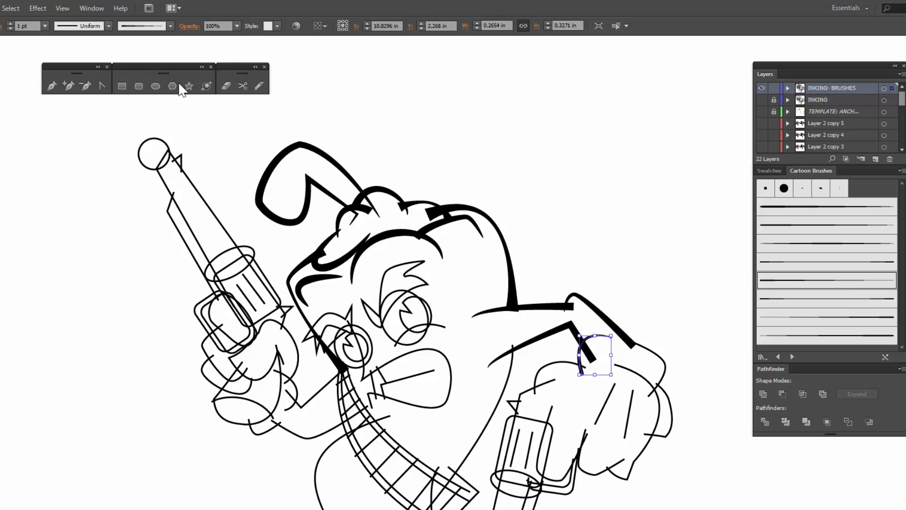
pyautogui.click(10, 23)
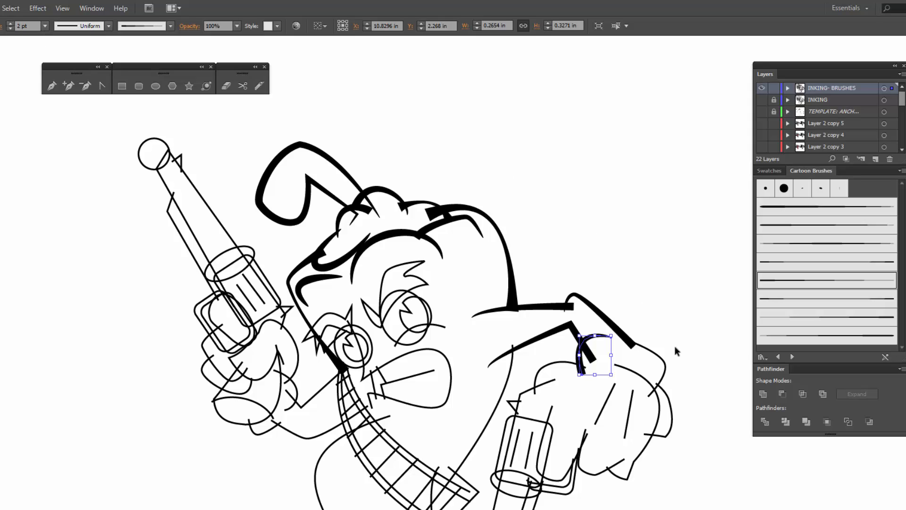
# - Apply Art Brush 7 to the back-of-hand outline continuing from the forearm line, with a 2 pt stroke
pyautogui.click(666, 363)
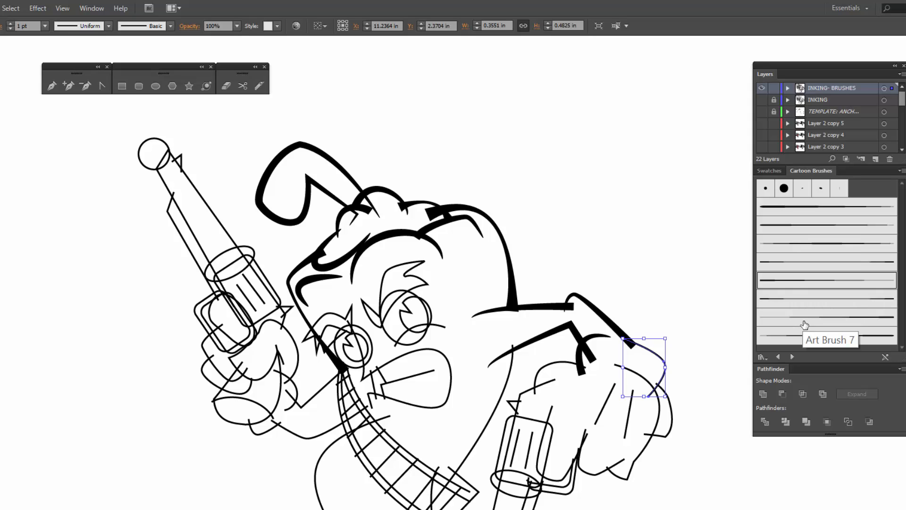
pyautogui.click(804, 325)
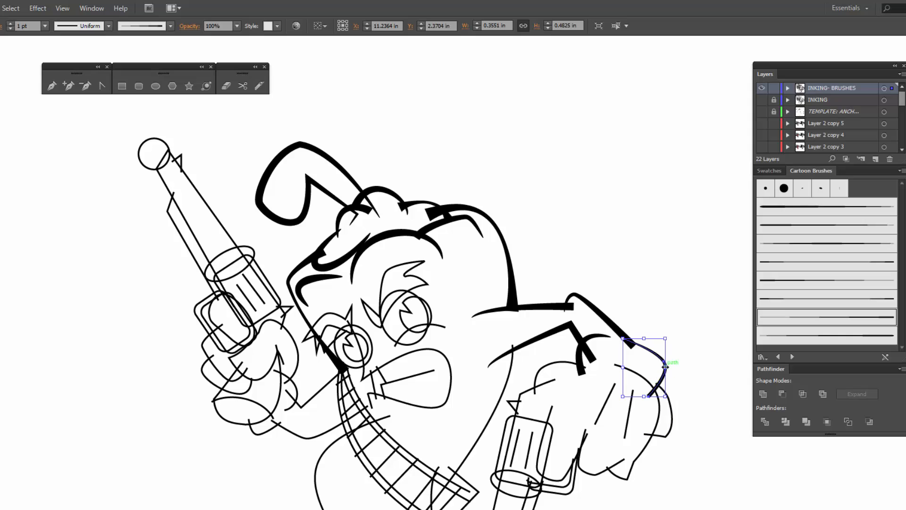
pyautogui.click(10, 24)
pyautogui.click(697, 301)
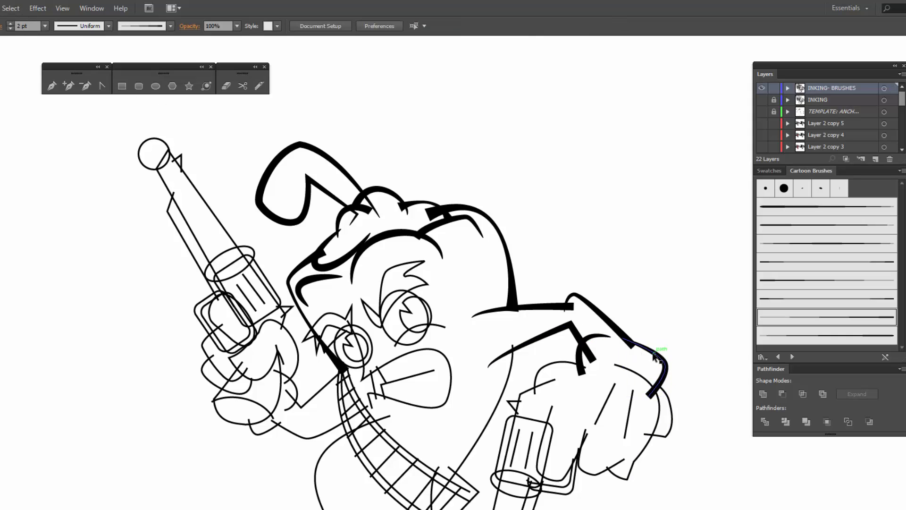
# - Nudge the starting anchor of the back-of-hand outline where it meets the forearm line
pyautogui.click(655, 355)
pyautogui.press('a')
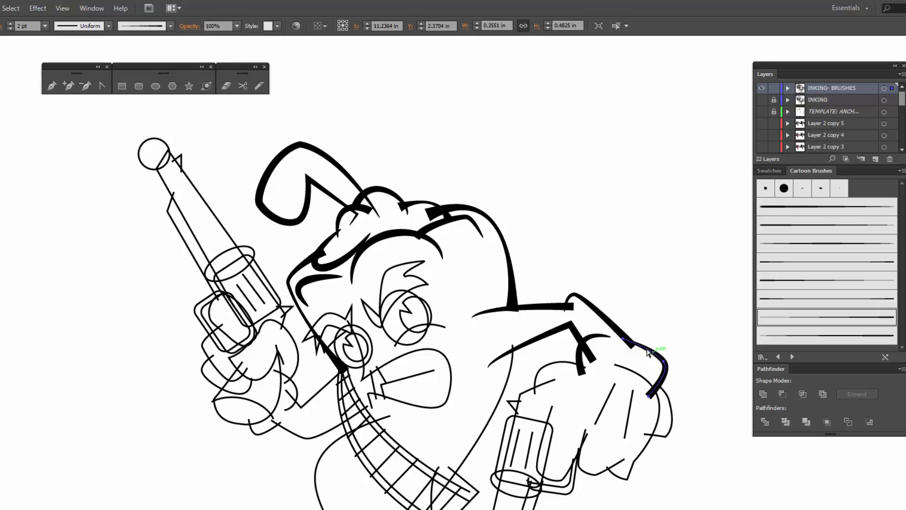
pyautogui.click(624, 338)
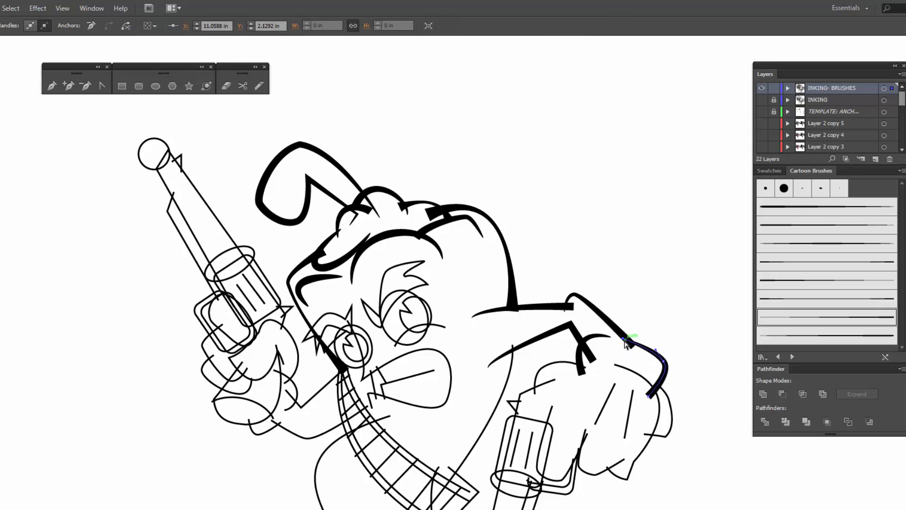
pyautogui.press('Left')
pyautogui.click(622, 367)
# - Apply Art Brush 5 to the long knuckle outline curving down to the pointed fingertip, with a 2 pt stroke
pyautogui.press('v')
pyautogui.click(621, 377)
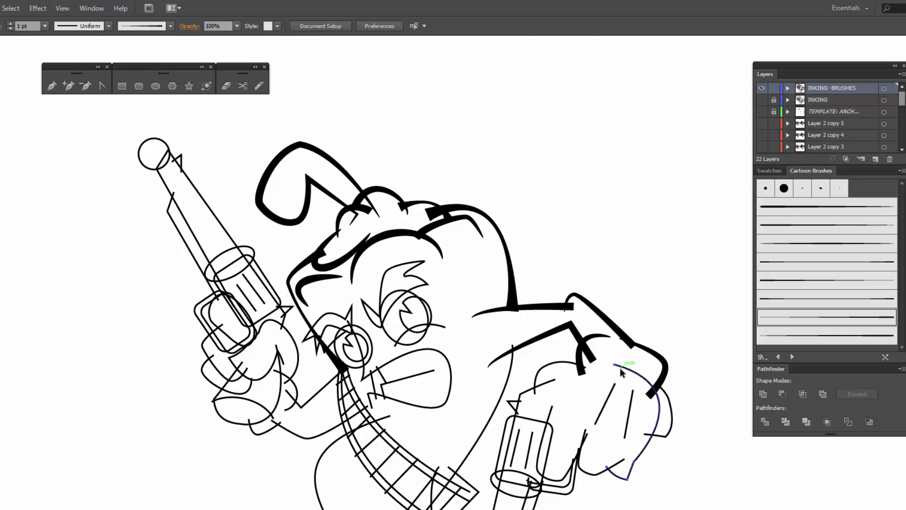
pyautogui.click(621, 372)
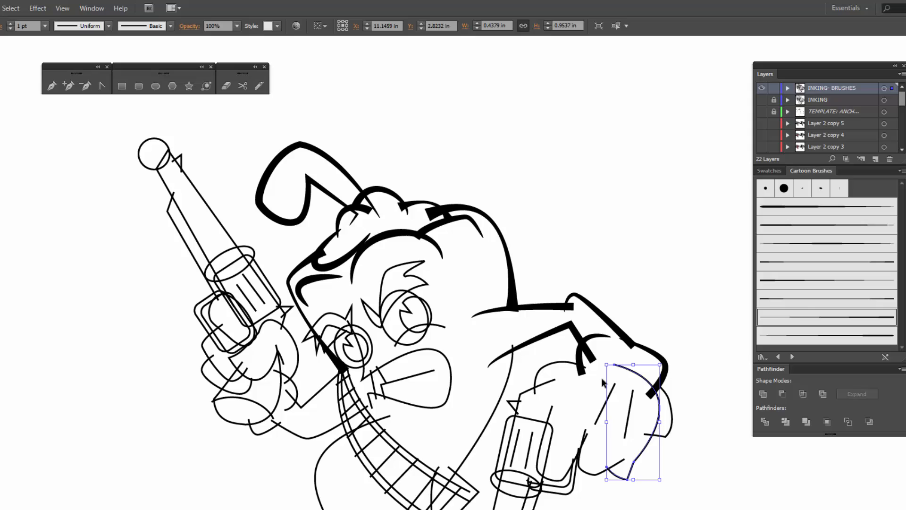
pyautogui.click(801, 285)
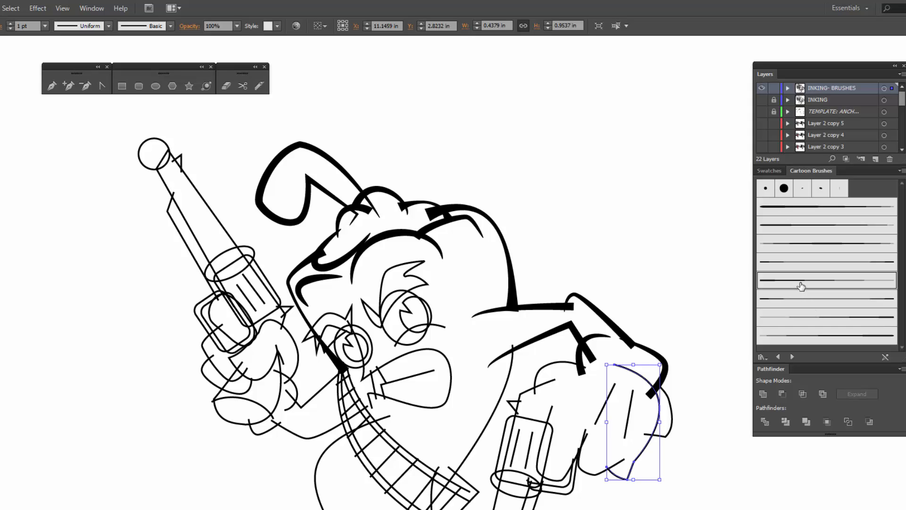
pyautogui.click(10, 23)
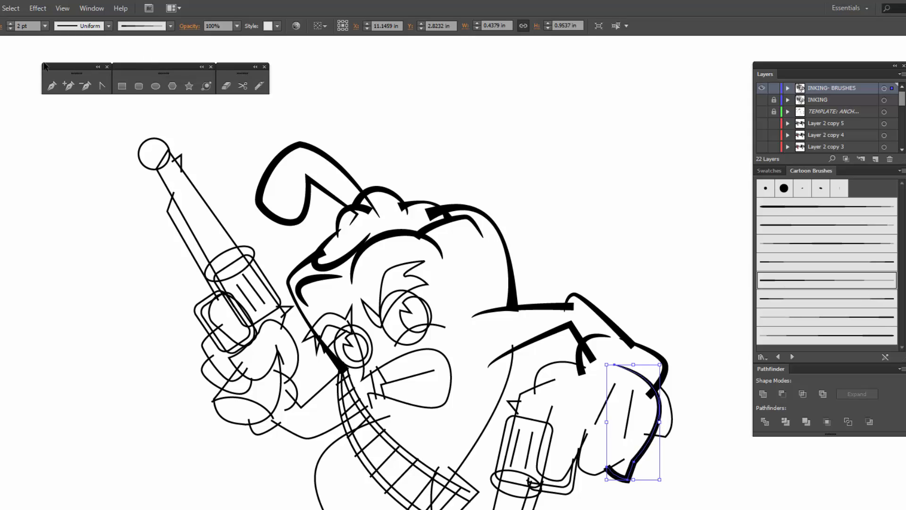
pyautogui.click(695, 393)
# - Apply Art Brush 5 to the short outer finger curve behind the knuckle outline and set its stroke to 3 pt
pyautogui.click(673, 411)
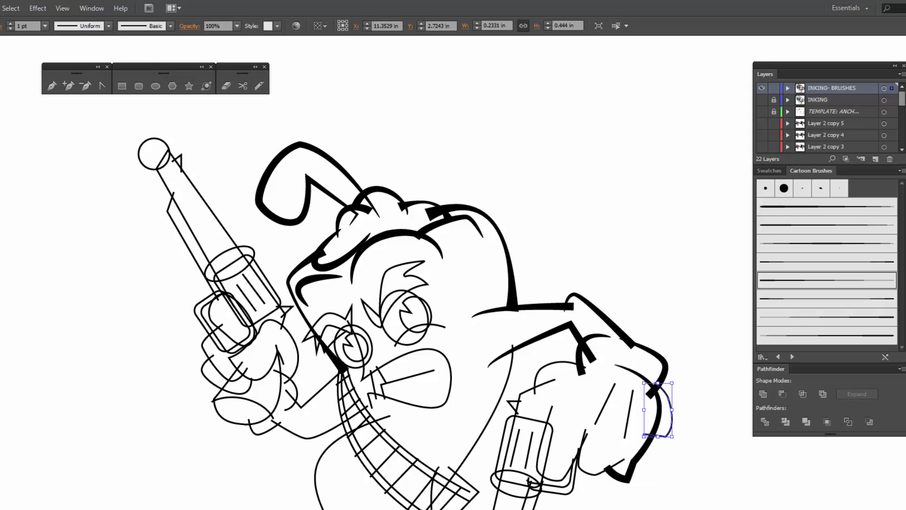
pyautogui.click(10, 23)
pyautogui.click(674, 278)
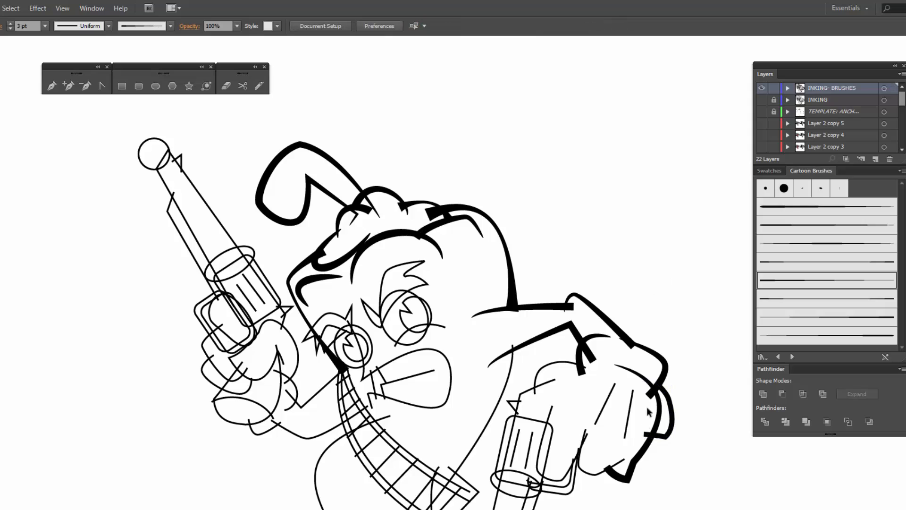
# - Apply Art Brush 3 to the curved tip of the middle finger beside the lower gun's trigger guard, with a 2 pt stroke
pyautogui.click(592, 473)
pyautogui.click(803, 244)
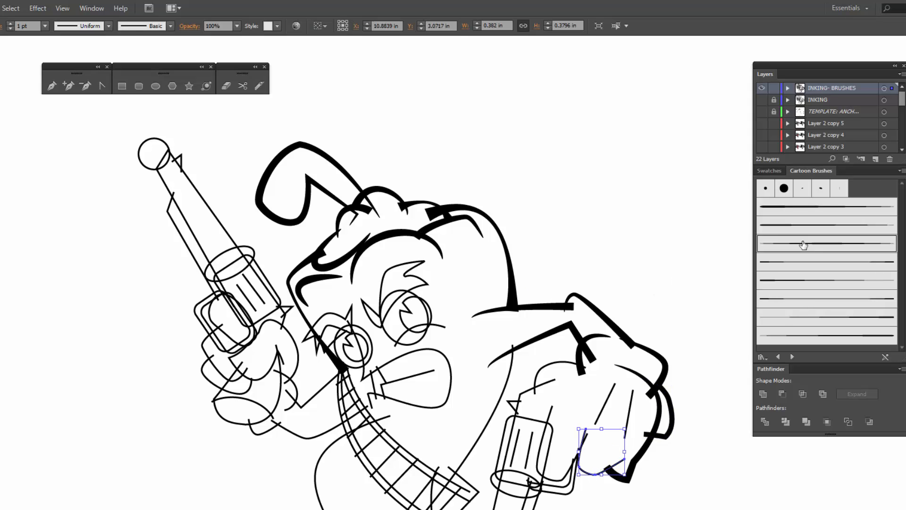
pyautogui.click(10, 23)
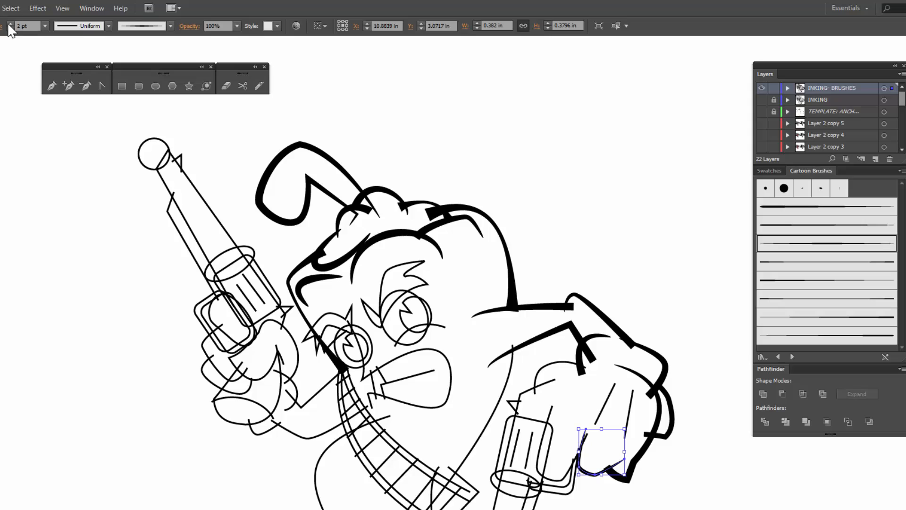
pyautogui.click(698, 270)
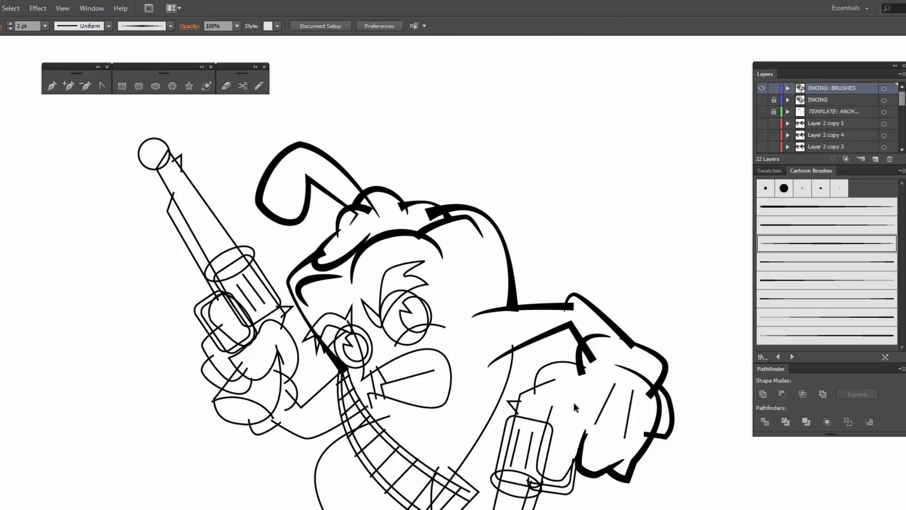
# - Apply Art Brush 3 to the U-shaped finger outline overlapping the lower gun and set its stroke to 2 pt
pyautogui.click(550, 413)
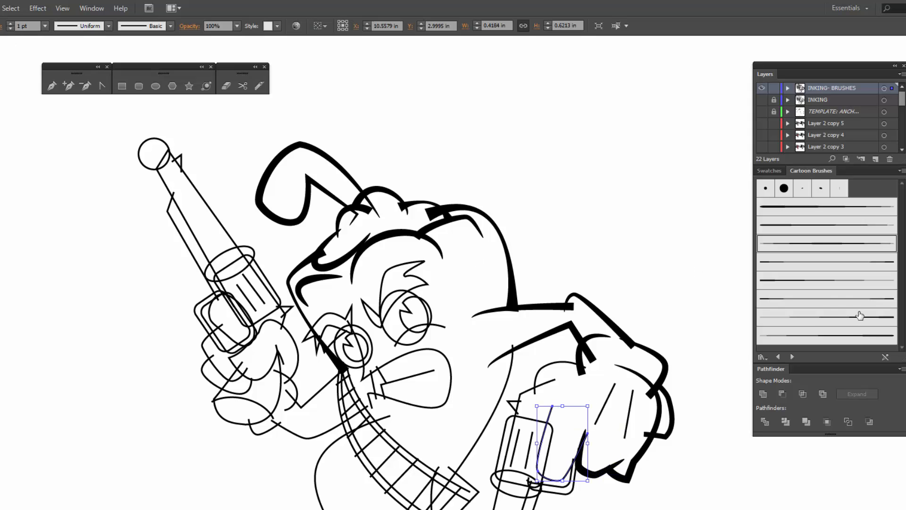
pyautogui.click(812, 245)
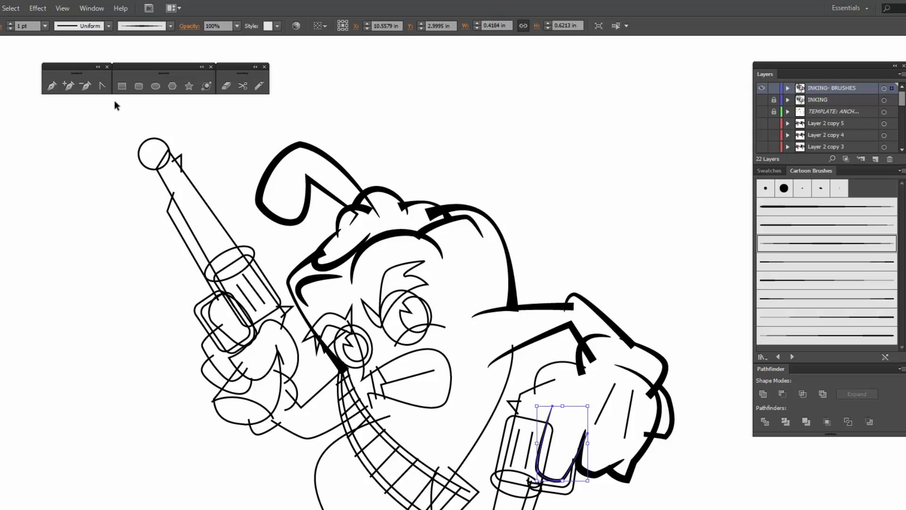
pyautogui.click(11, 24)
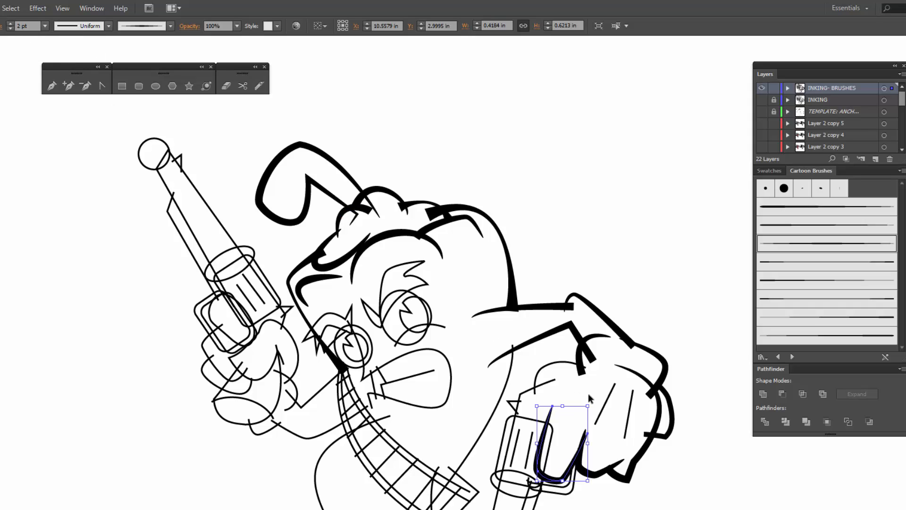
# - Rotate the U-shaped finger outline over the lower gun slightly and move its upper-left end anchor up and a little right
pyautogui.moveTo(590, 401); pyautogui.dragTo(590, 399)
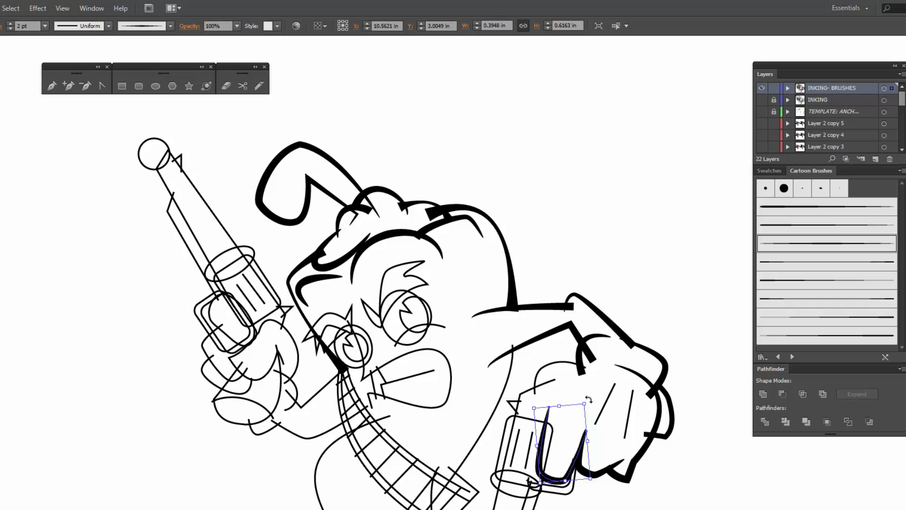
pyautogui.press('a')
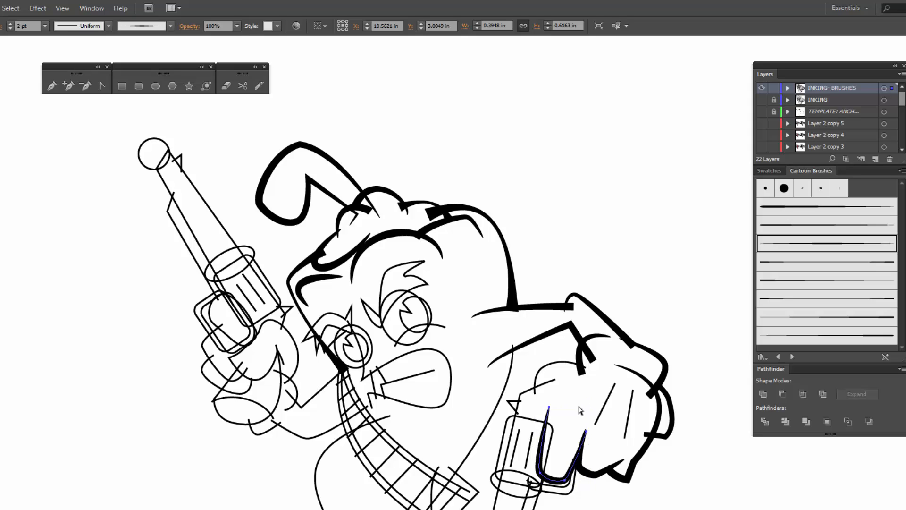
pyautogui.click(549, 408)
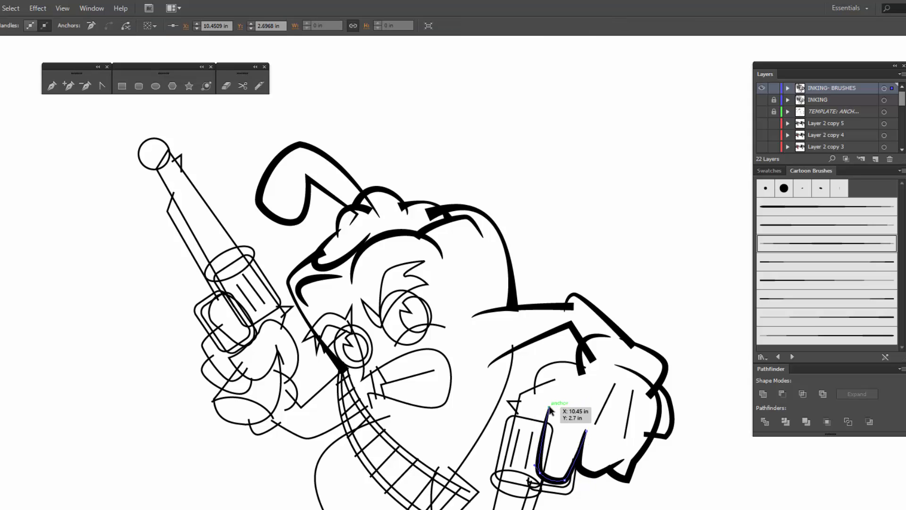
pyautogui.press('Up')
pyautogui.press('Up')
pyautogui.press('Up')
pyautogui.press('Up')
pyautogui.press('Up')
pyautogui.press('Right')
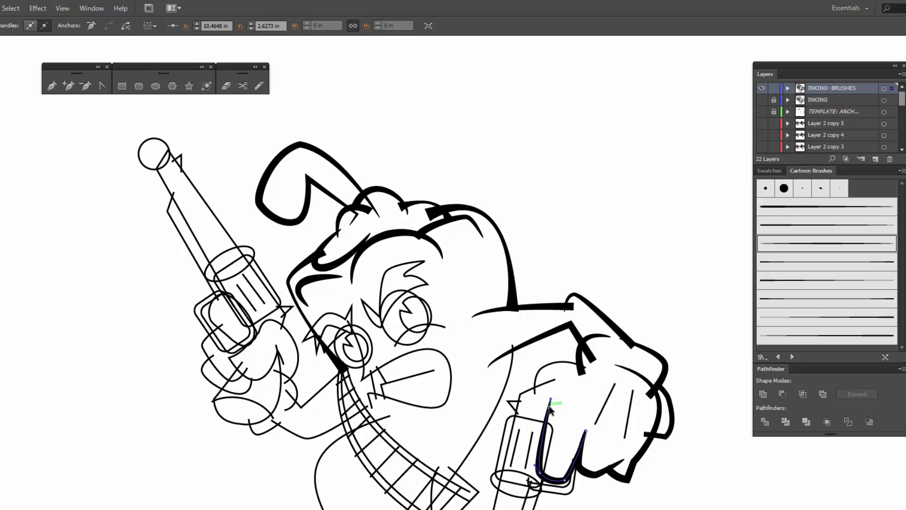
pyautogui.click(567, 392)
# - Apply the art brush with two thick ends to the arched hand curve above the lower gun, with a 4 pt stroke
pyautogui.click(569, 362)
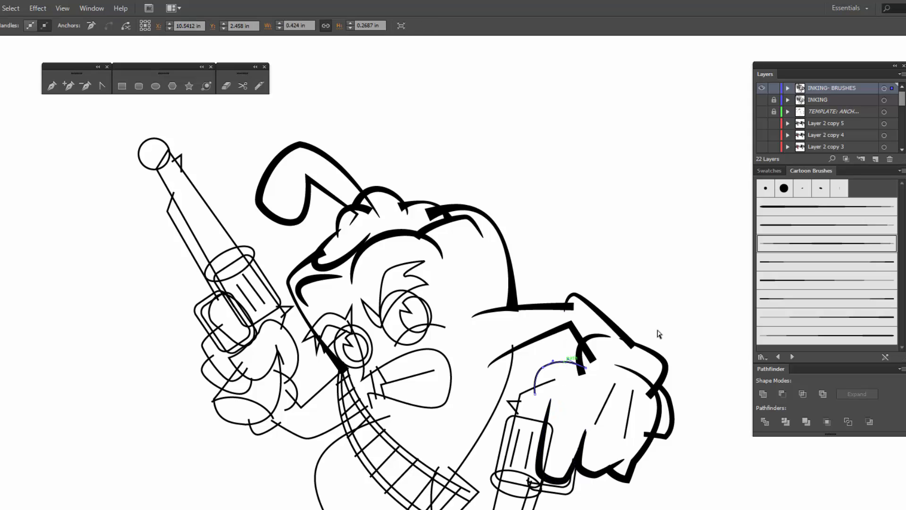
pyautogui.press('v')
pyautogui.click(549, 361)
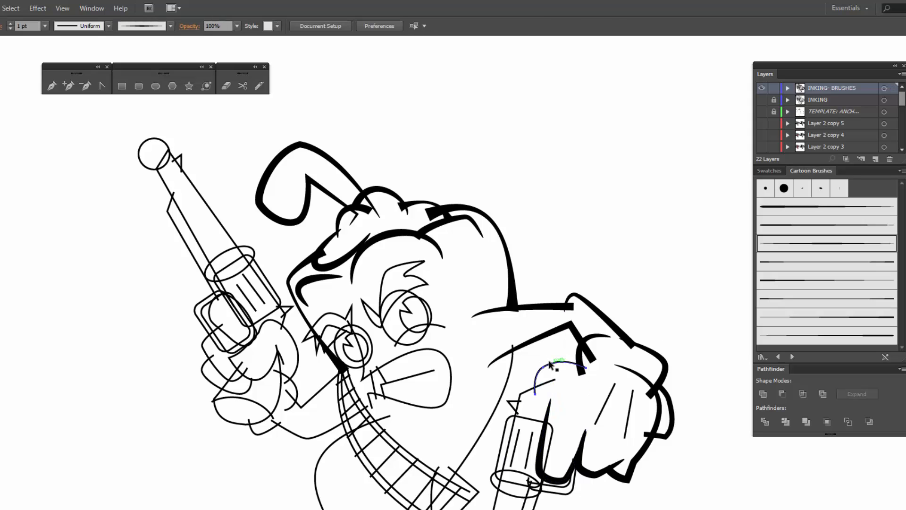
pyautogui.click(824, 268)
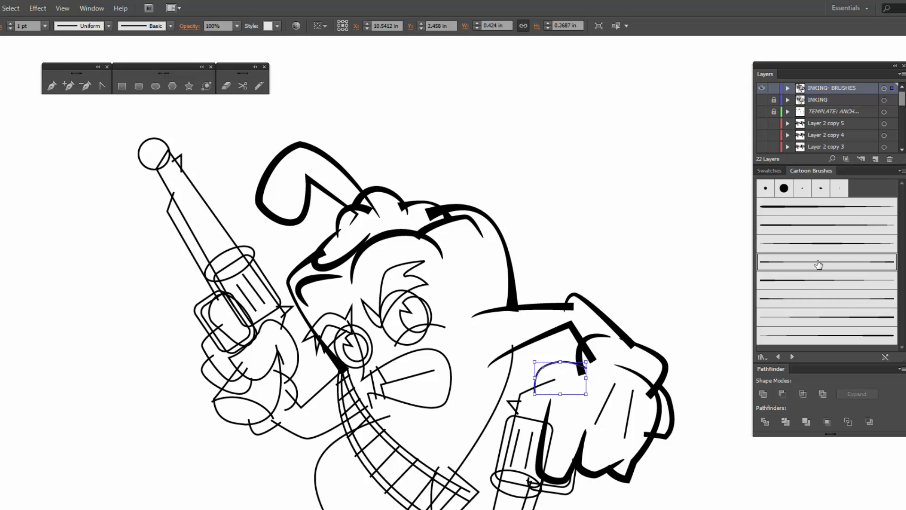
pyautogui.click(11, 23)
pyautogui.click(10, 24)
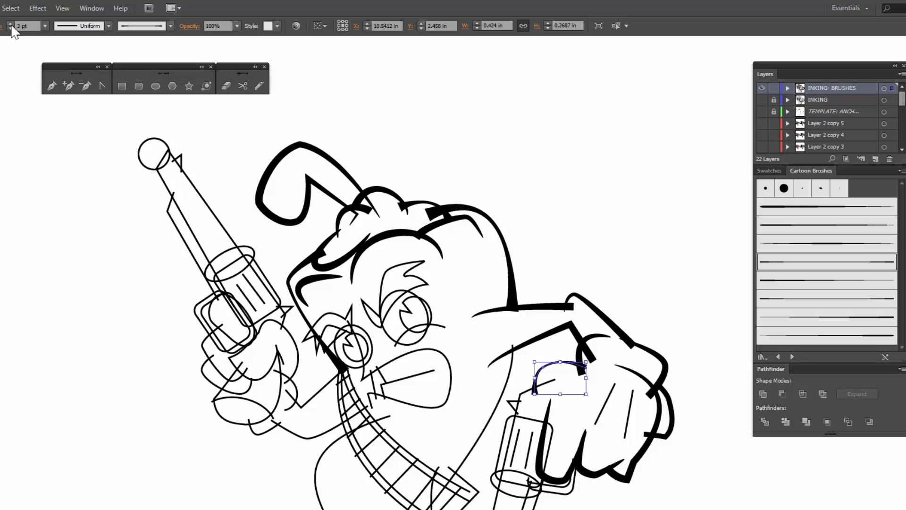
pyautogui.click(10, 24)
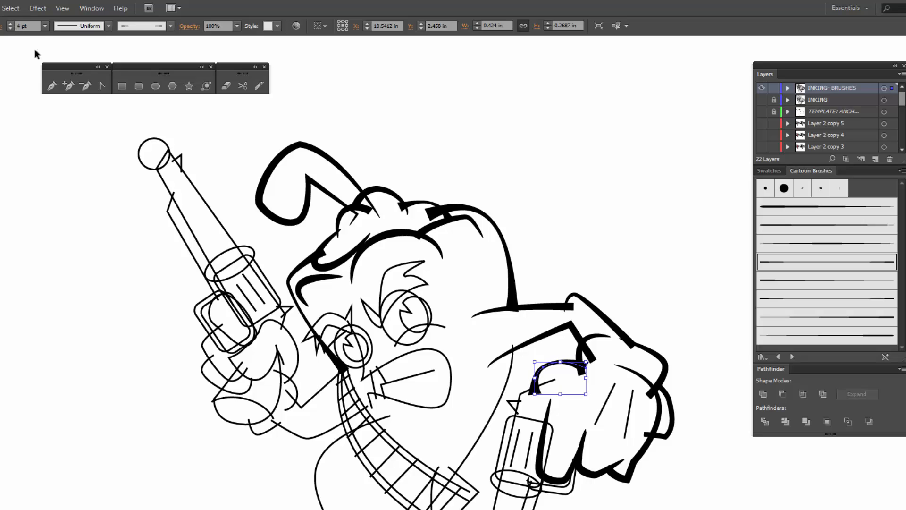
# - Set the stroke of the lower gun's barrel, cylinder, hammer and trigger guard outlines to 2 pt
pyautogui.click(520, 396)
pyautogui.click(530, 395)
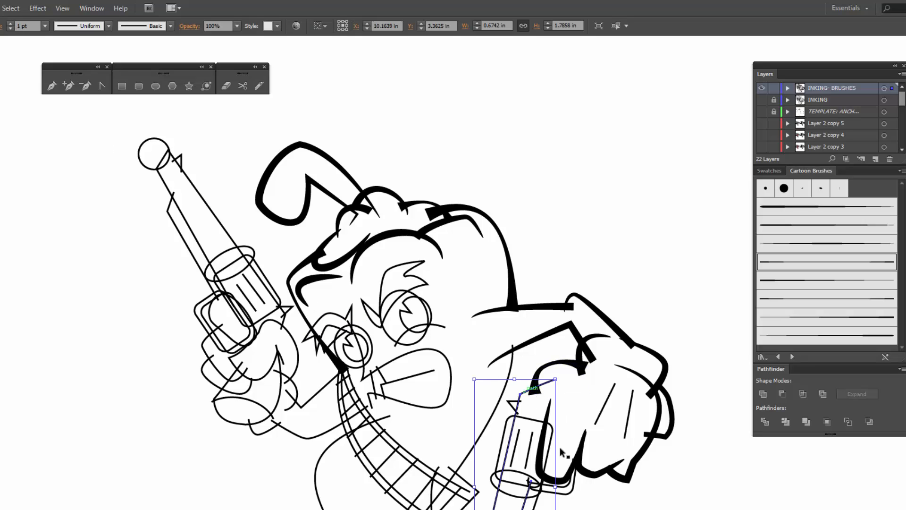
pyautogui.scroll(-1, 607, 502)
pyautogui.press('v')
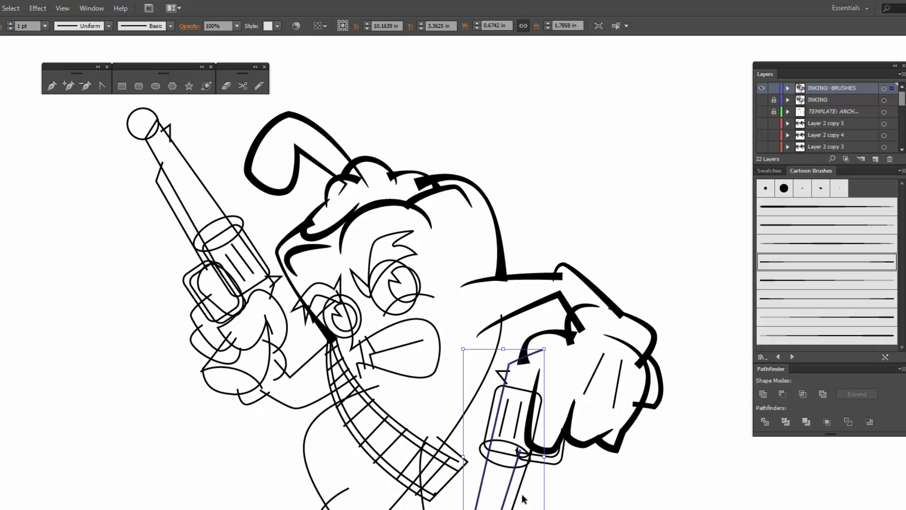
pyautogui.keyDown('shift'); pyautogui.click(519, 488); pyautogui.keyUp('shift')
pyautogui.keyDown('shift'); pyautogui.click(539, 468); pyautogui.keyUp('shift')
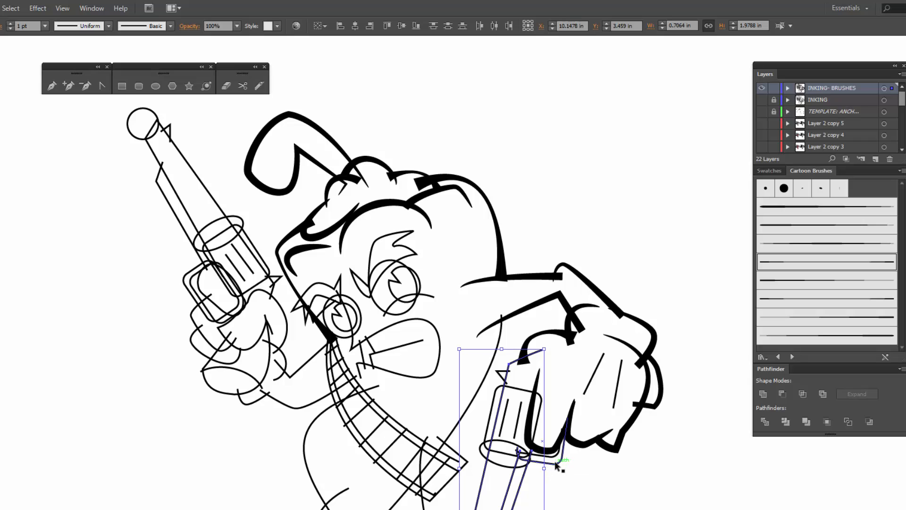
pyautogui.keyDown('shift'); pyautogui.click(554, 457); pyautogui.keyUp('shift')
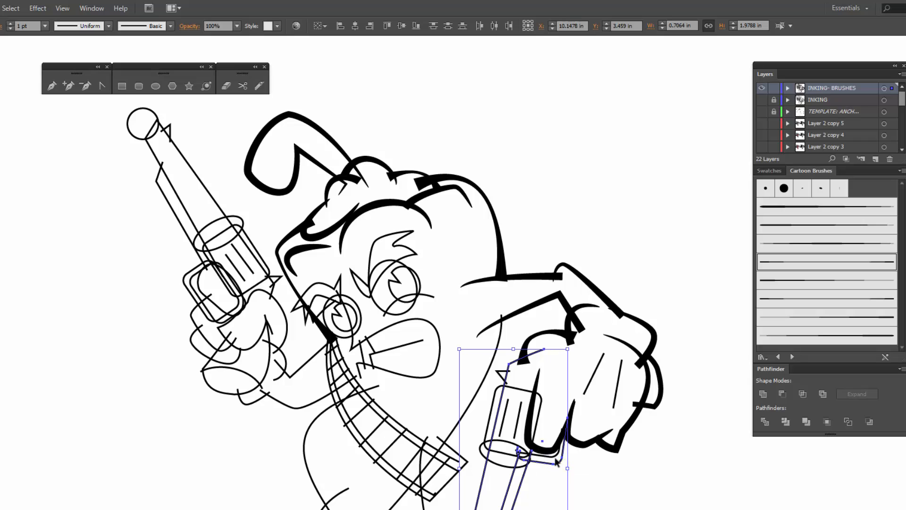
pyautogui.keyDown('shift'); pyautogui.click(505, 452); pyautogui.keyUp('shift')
pyautogui.keyDown('shift'); pyautogui.click(494, 394); pyautogui.keyUp('shift')
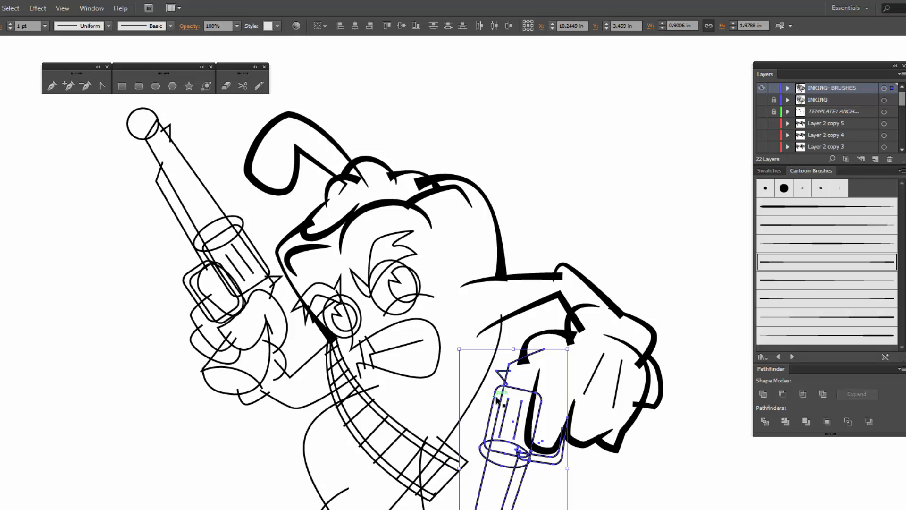
pyautogui.click(10, 23)
pyautogui.click(37, 385)
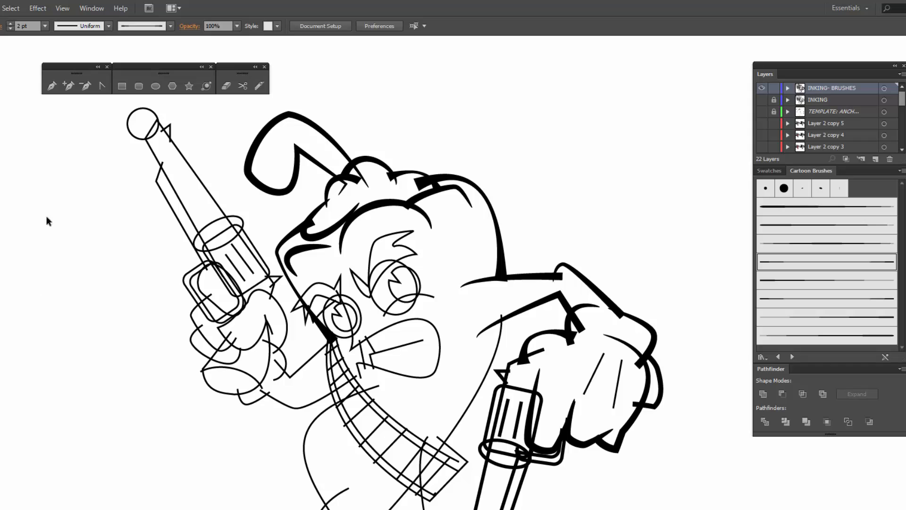
# - Set the stroke of all the raised gun's outlines, from muzzle to trigger guard, hammer and grip, to 2 pt
pyautogui.moveTo(107, 108); pyautogui.dragTo(241, 253)
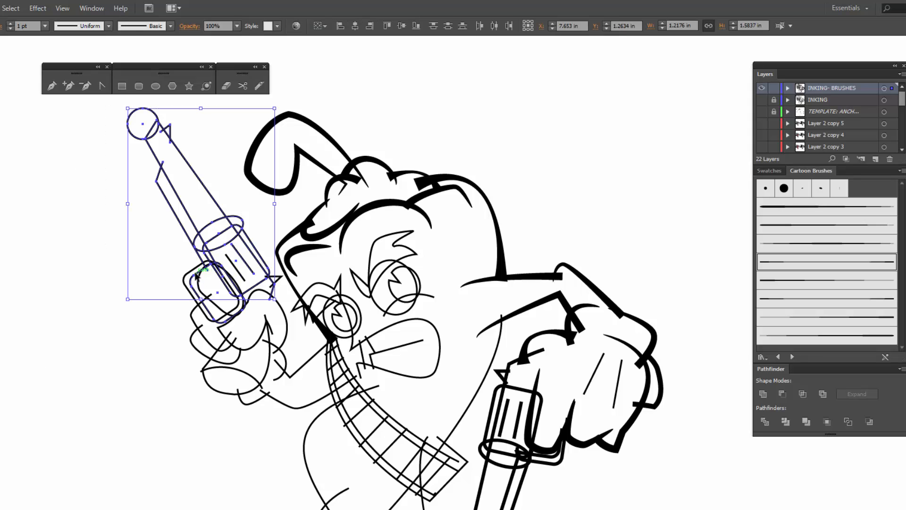
pyautogui.keyDown('shift'); pyautogui.click(187, 274); pyautogui.keyUp('shift')
pyautogui.keyDown('shift'); pyautogui.click(236, 268); pyautogui.keyUp('shift')
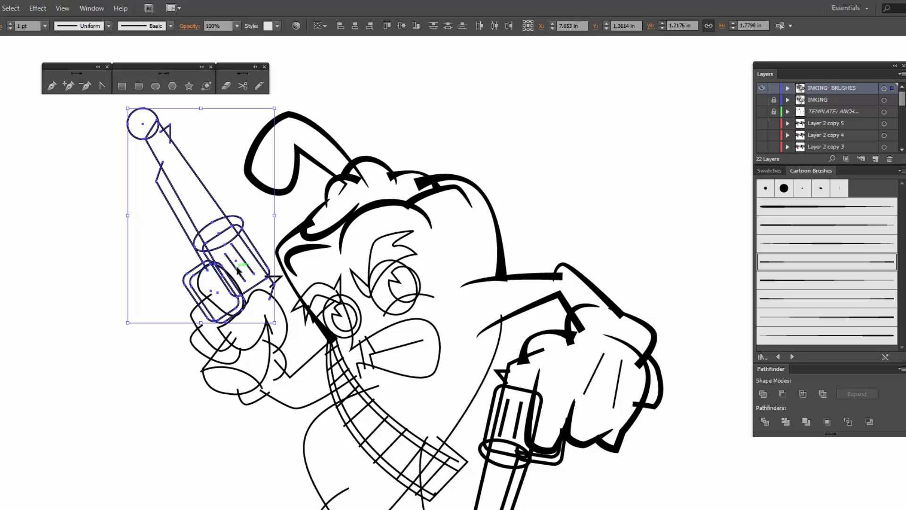
pyautogui.keyDown('shift'); pyautogui.click(280, 279); pyautogui.keyUp('shift')
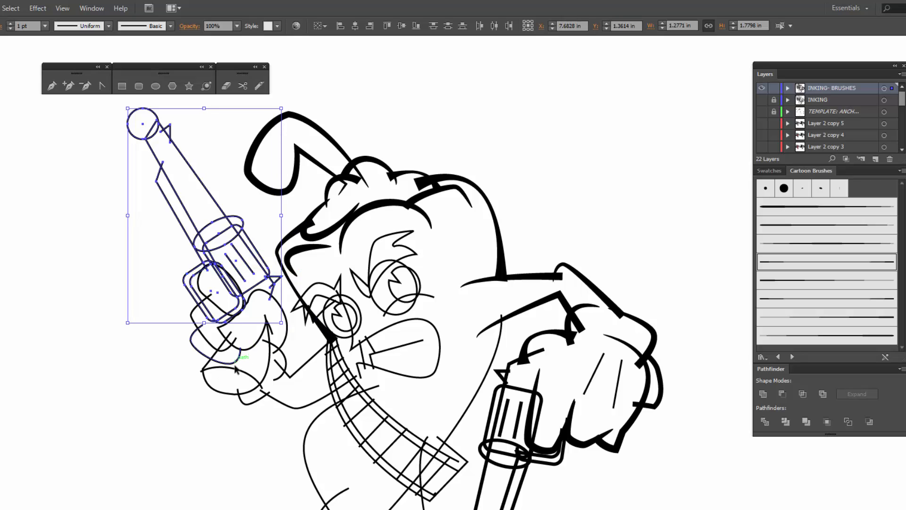
pyautogui.keyDown('shift'); pyautogui.click(234, 372); pyautogui.keyUp('shift')
pyautogui.keyDown('shift'); pyautogui.click(211, 365); pyautogui.keyUp('shift')
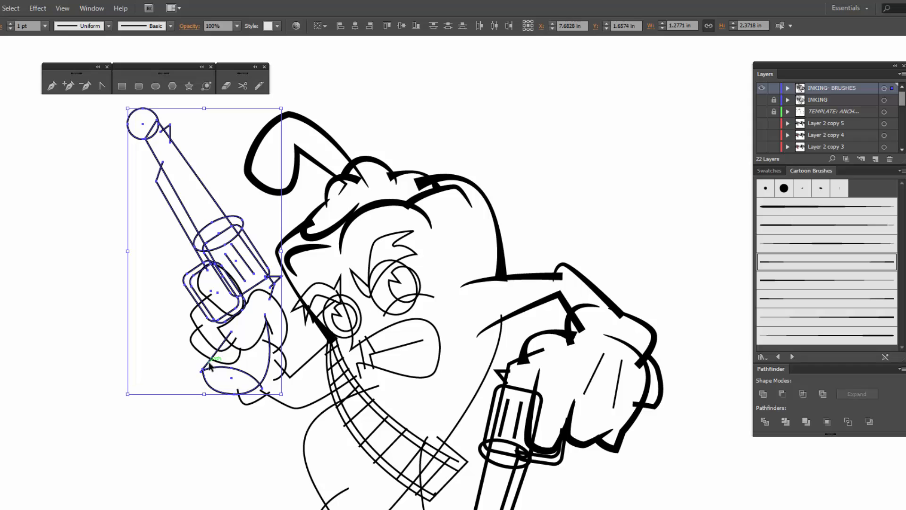
pyautogui.click(10, 23)
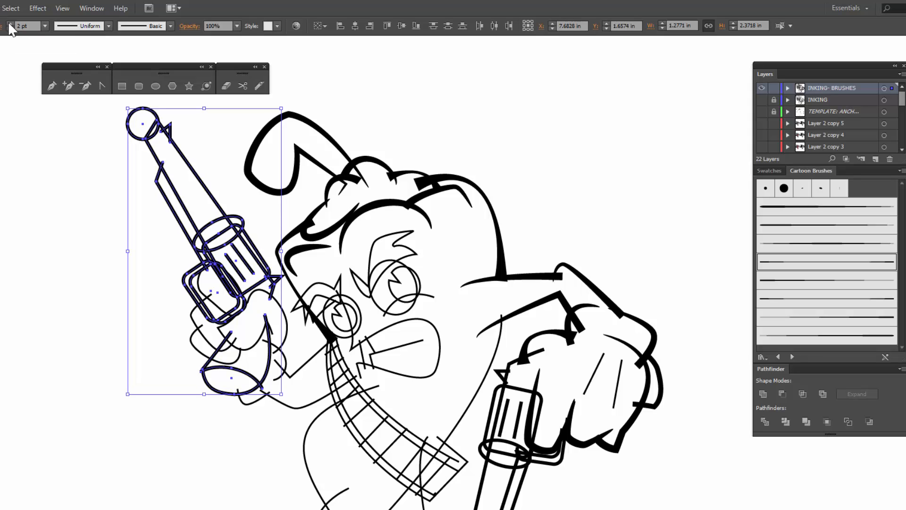
pyautogui.click(73, 223)
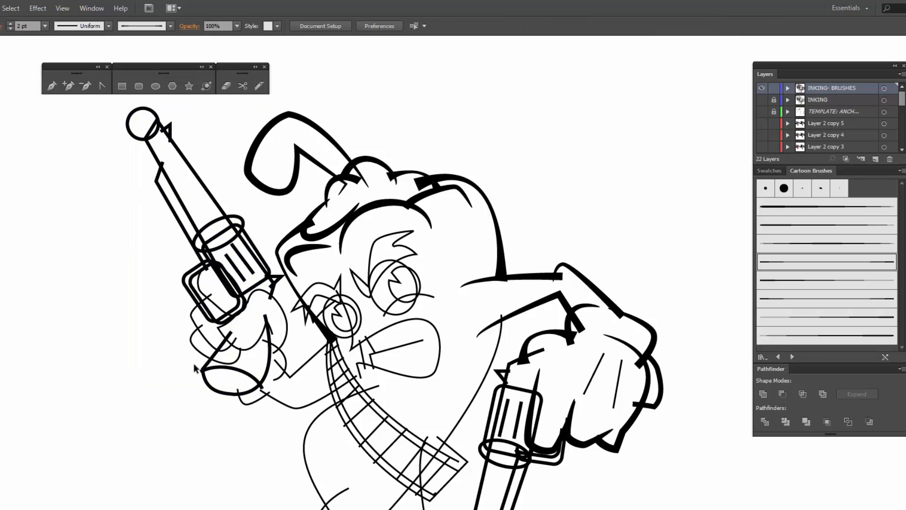
# - Apply the art brush tapering from thick to thin to the thumb outline around the raised gun's grip, with a 2 pt stroke
pyautogui.click(289, 336)
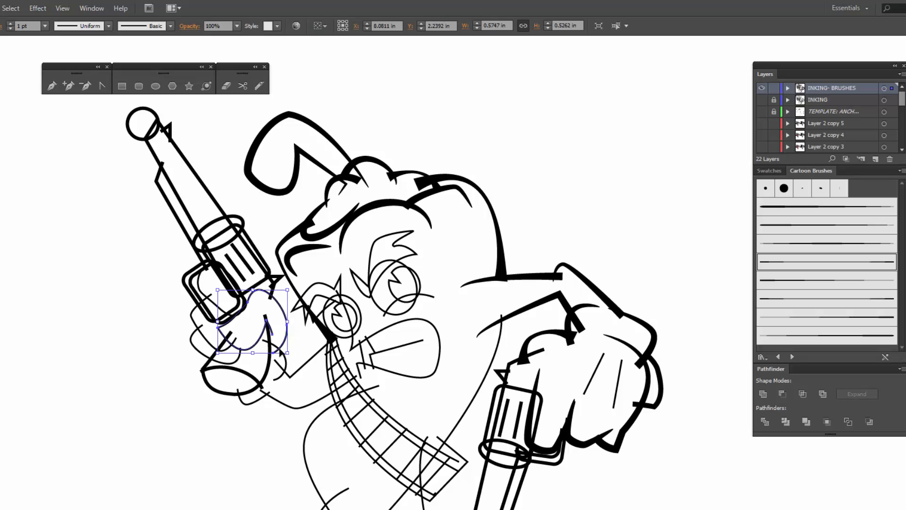
pyautogui.click(811, 321)
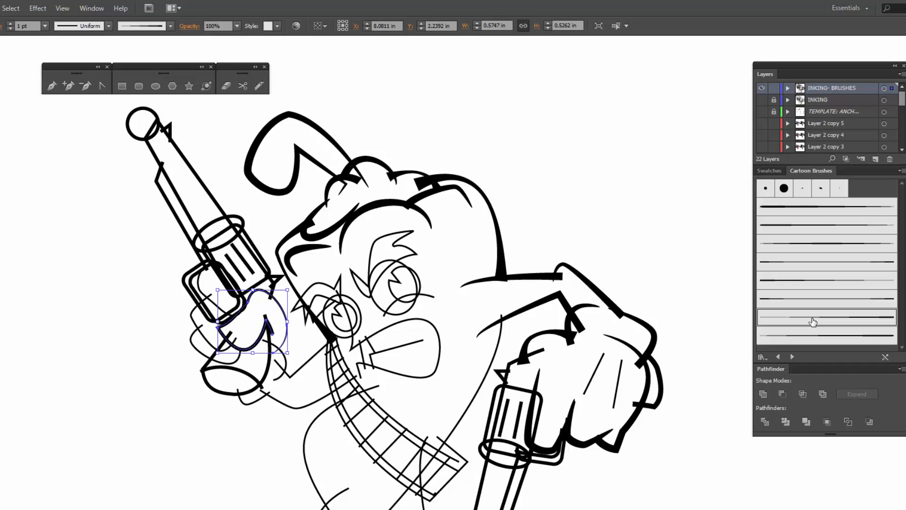
pyautogui.click(806, 282)
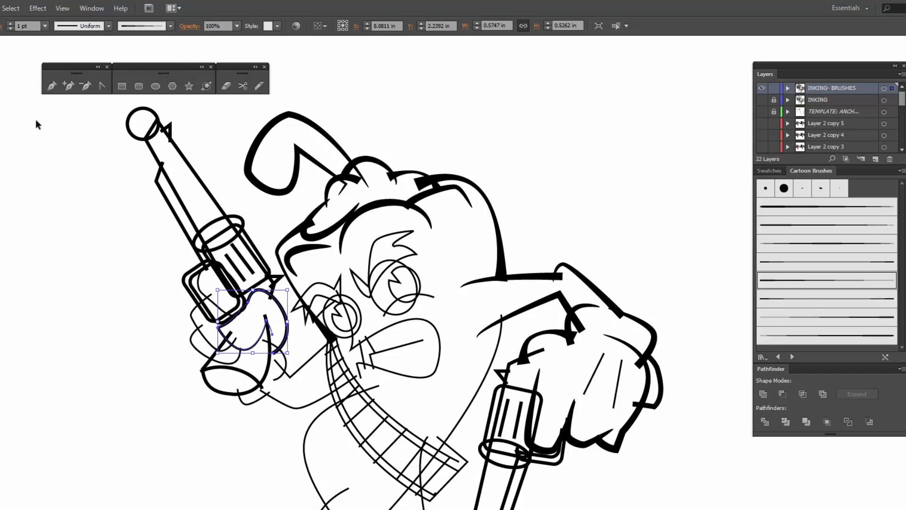
pyautogui.click(9, 23)
pyautogui.click(173, 323)
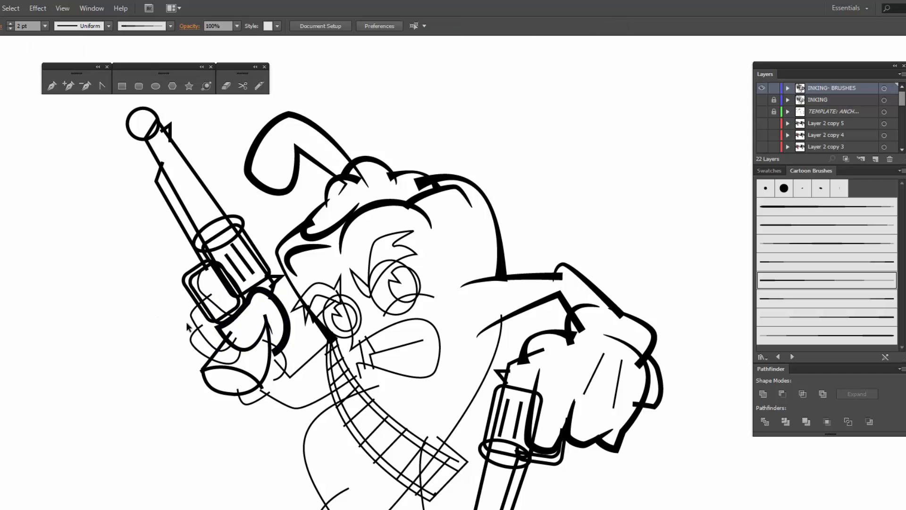
# - Apply the art brush with two thick ends to the two finger curves below the raised gun's trigger guard, with 3 pt strokes
pyautogui.click(200, 324)
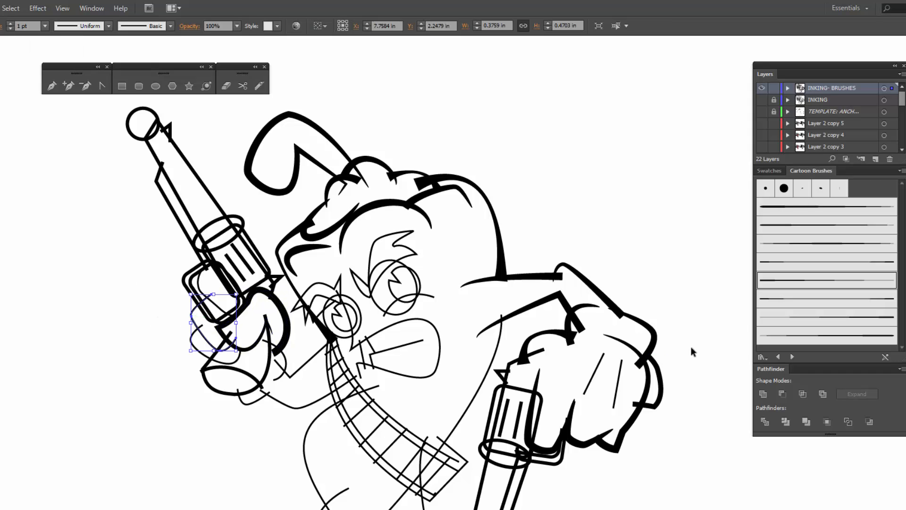
pyautogui.click(800, 264)
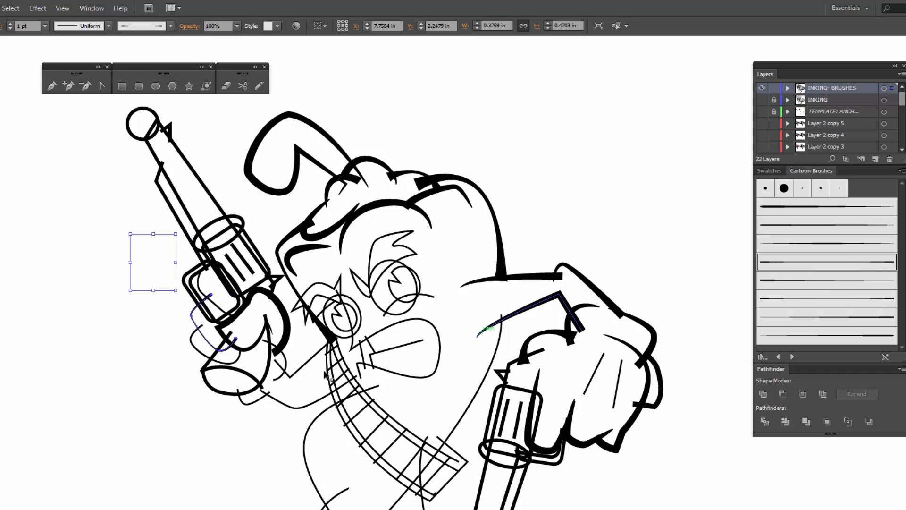
pyautogui.keyDown('shift'); pyautogui.click(235, 363); pyautogui.keyUp('shift')
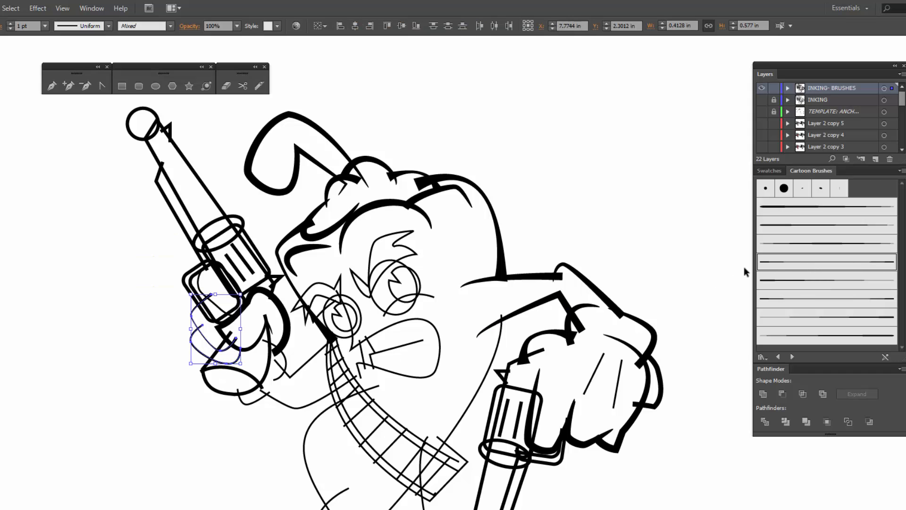
pyautogui.click(809, 263)
pyautogui.click(11, 24)
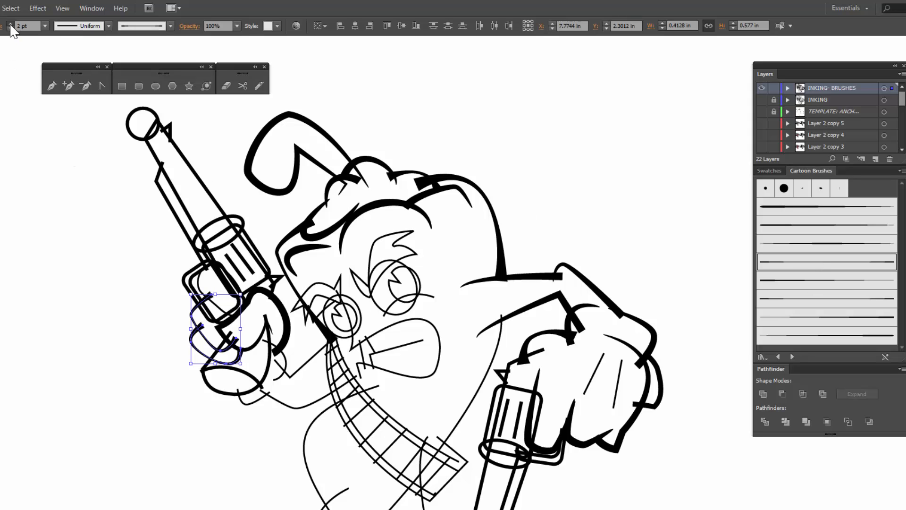
pyautogui.click(10, 23)
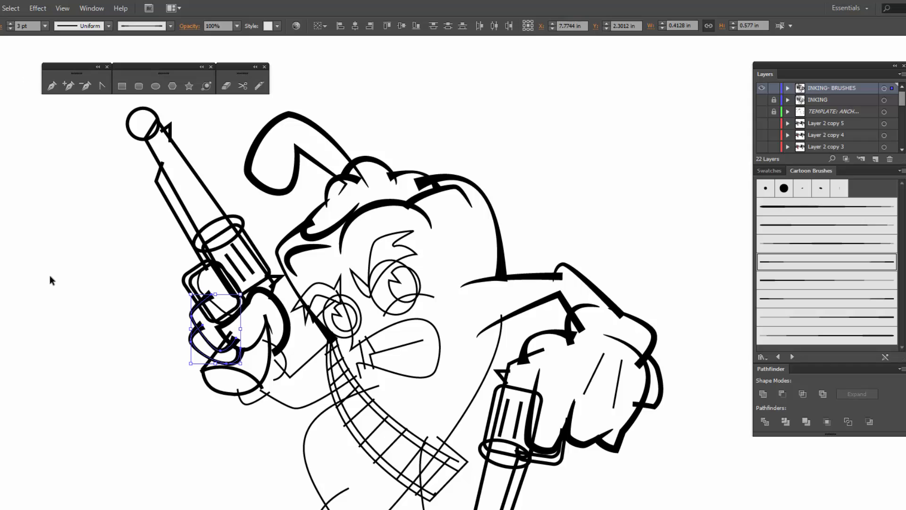
pyautogui.click(65, 304)
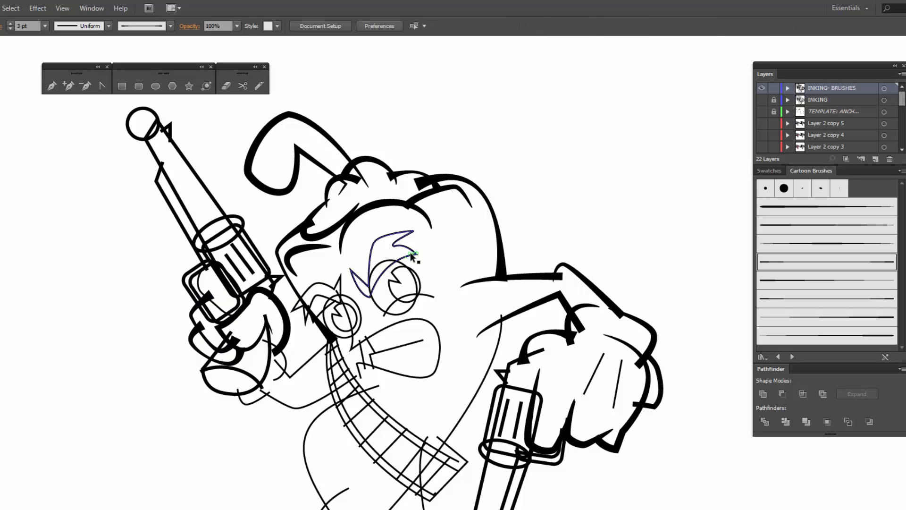
# - Apply Art Brush 3 to the short curve under the larger eye and increase its stroke weight
pyautogui.click(425, 300)
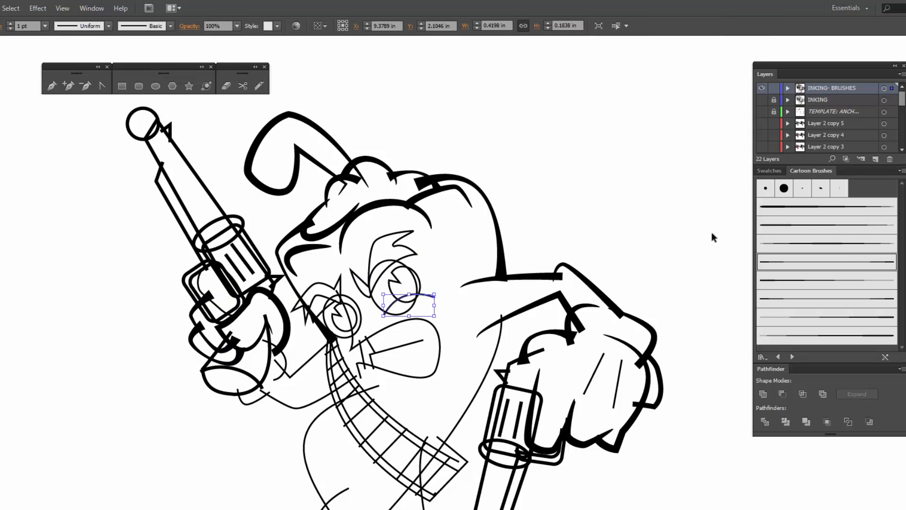
pyautogui.click(819, 243)
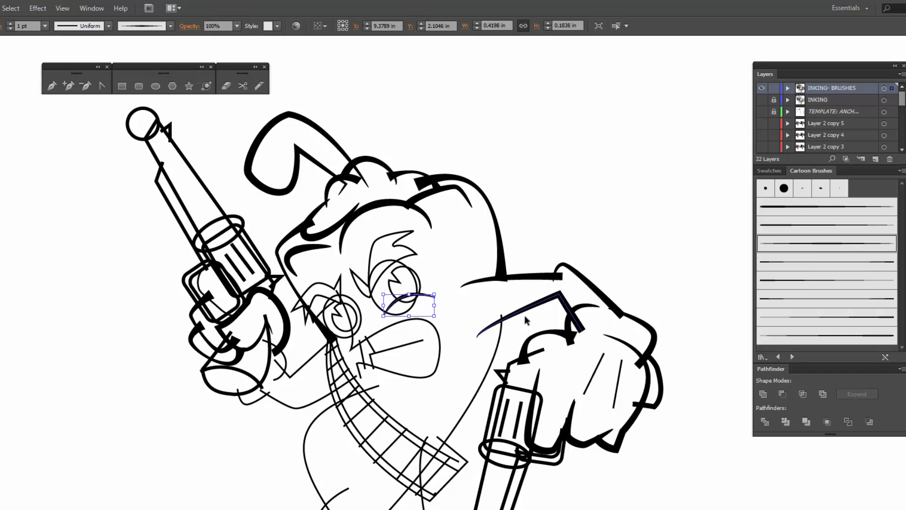
pyautogui.click(11, 23)
pyautogui.click(2, 236)
# - Apply Art Brush 3 to the mouth outline with a 2 pt stroke, and the thick-to-thin art brush to the line inside the mouth
pyautogui.click(409, 321)
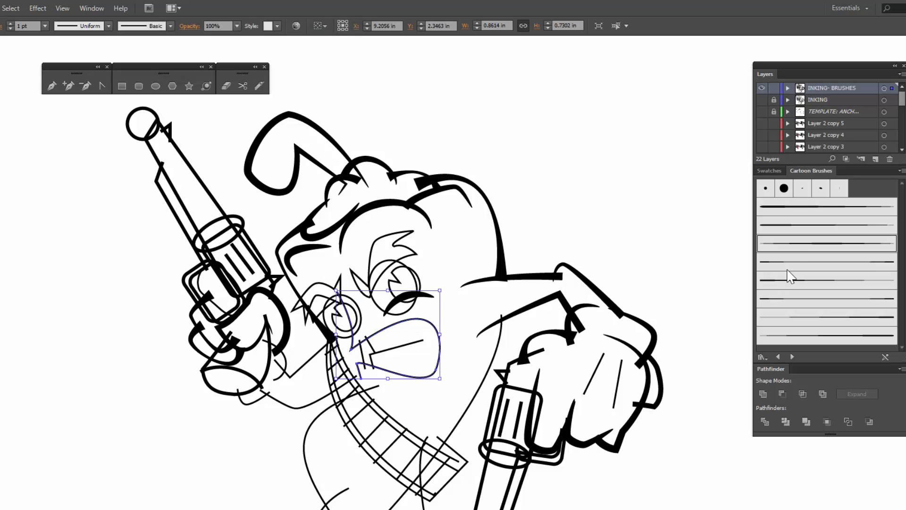
pyautogui.click(793, 249)
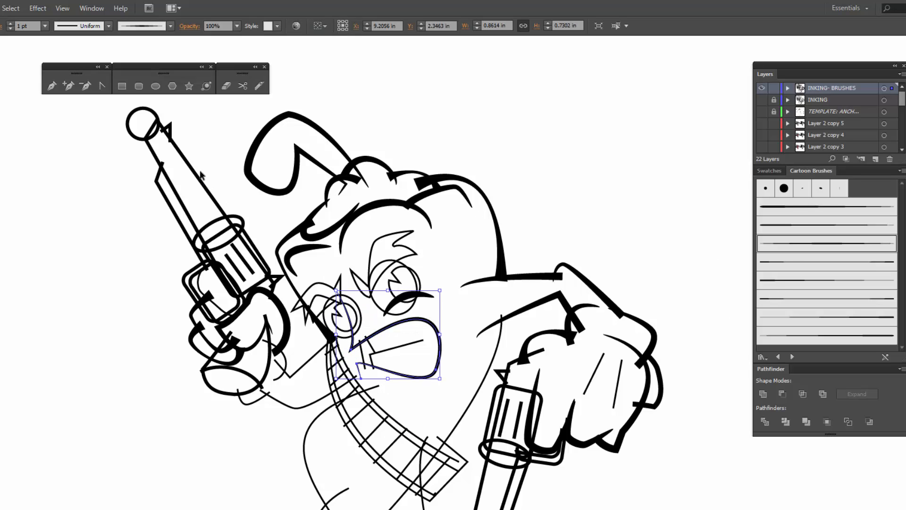
pyautogui.click(10, 23)
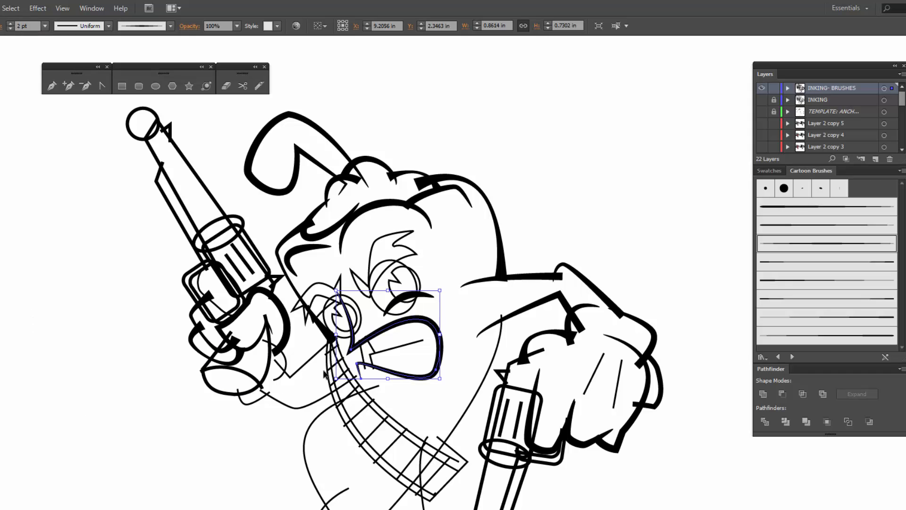
pyautogui.click(392, 349)
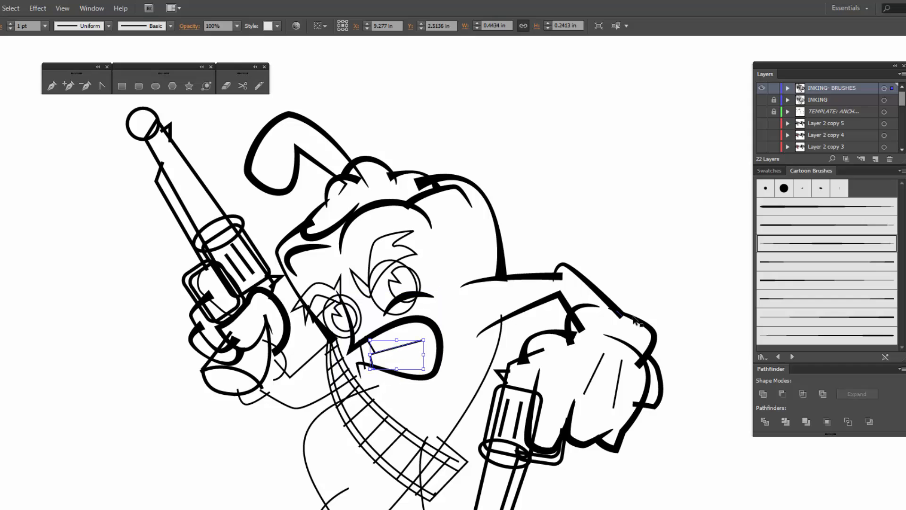
pyautogui.click(823, 322)
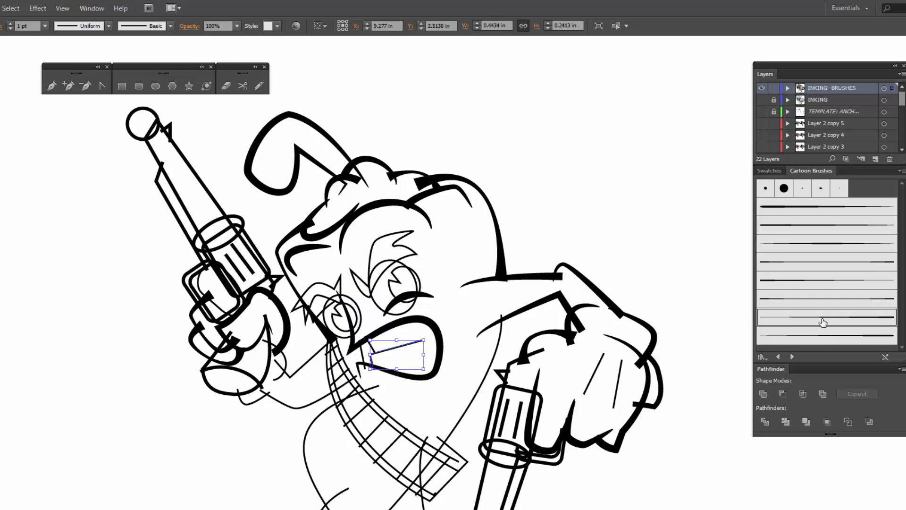
pyautogui.click(817, 282)
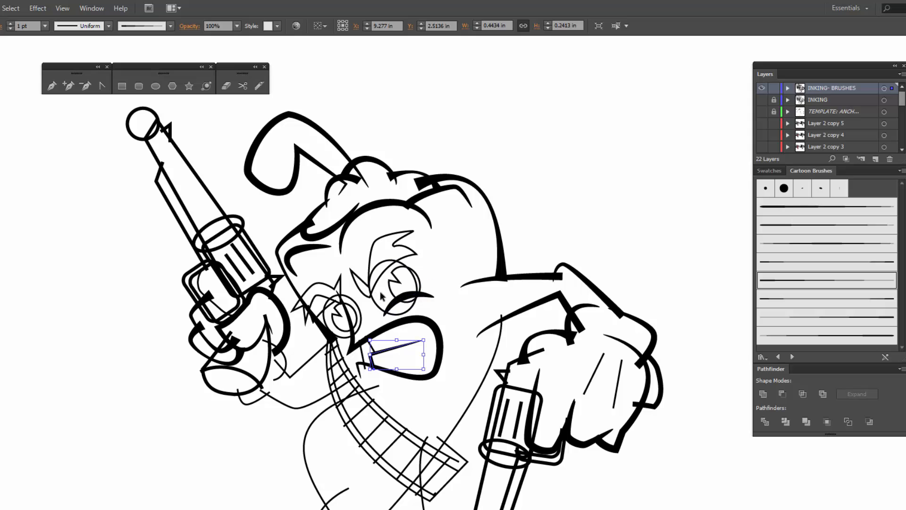
# - Fill both eyebrows and both pupils with solid black
pyautogui.click(394, 237)
pyautogui.keyDown('shift'); pyautogui.click(322, 285); pyautogui.keyUp('shift')
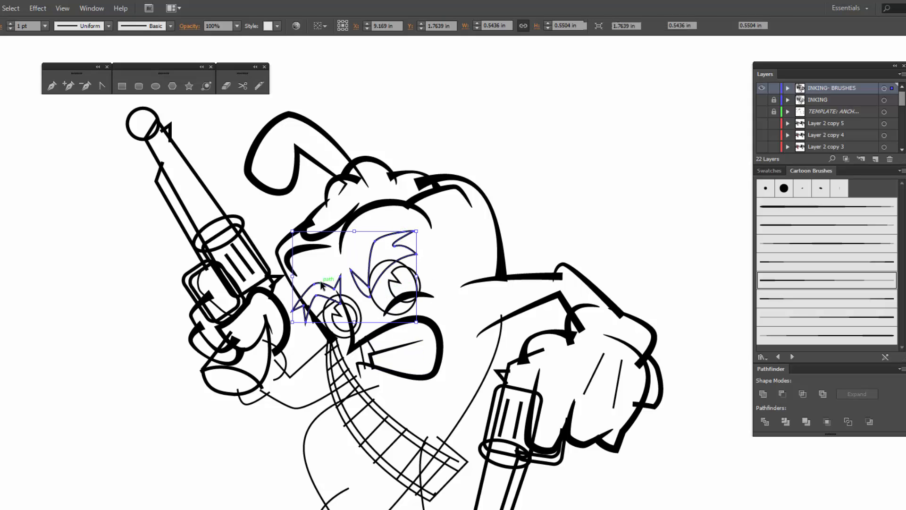
pyautogui.keyDown('shift'); pyautogui.click(339, 330); pyautogui.keyUp('shift')
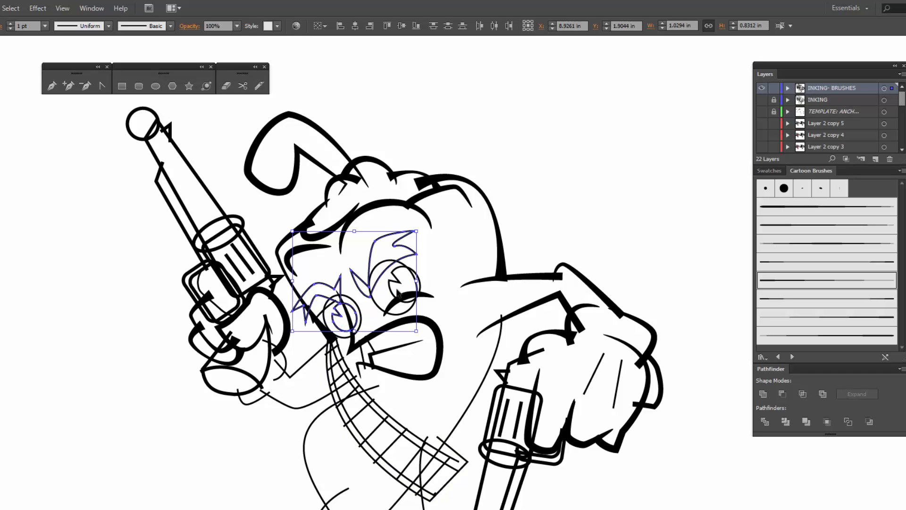
pyautogui.keyDown('shift'); pyautogui.click(399, 293); pyautogui.keyUp('shift')
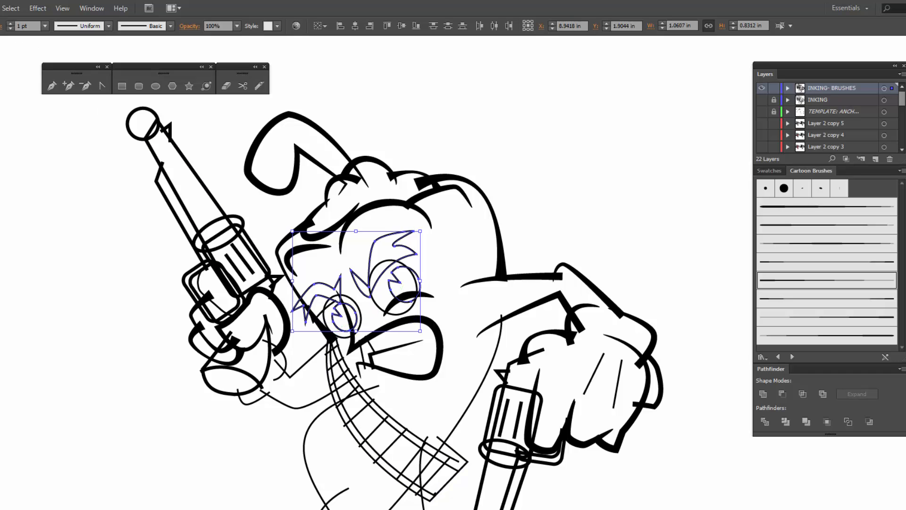
pyautogui.click(50, 424)
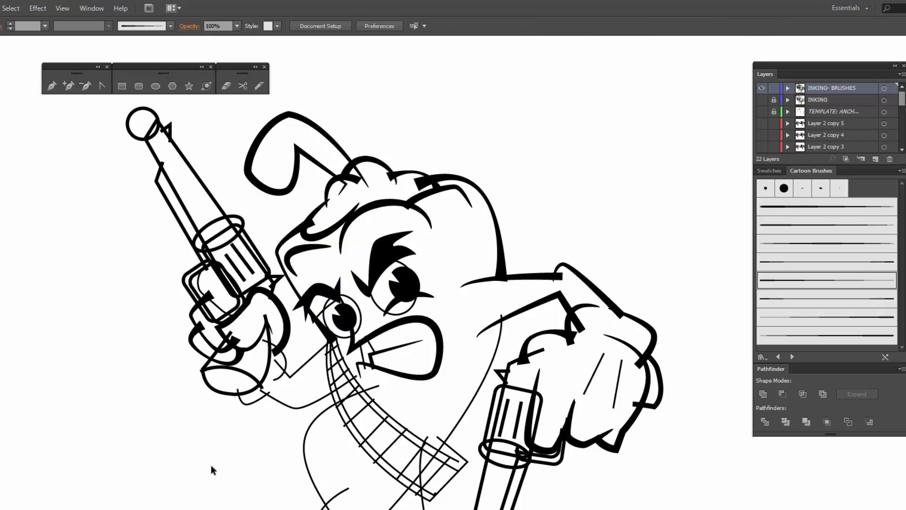
# - Apply the art brush with two thick ends to the small crease beside the smaller eye, with a 3 pt stroke
pyautogui.click(318, 323)
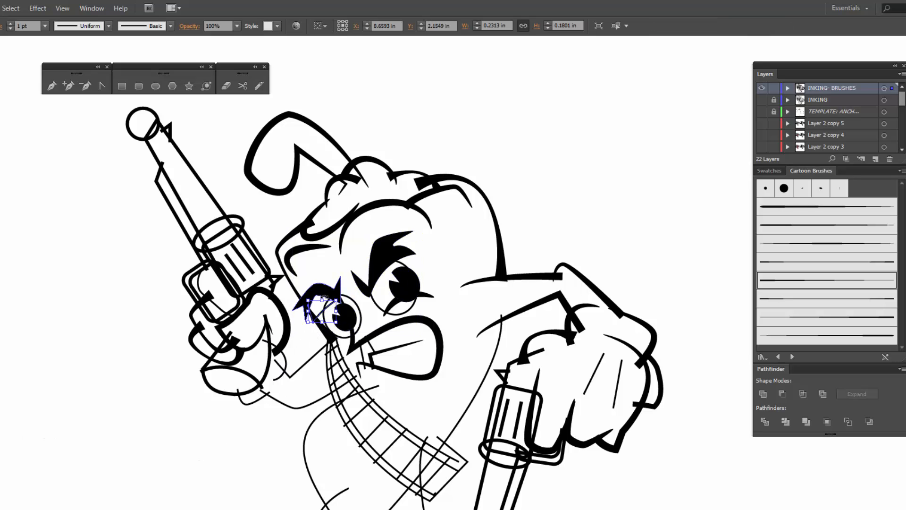
pyautogui.click(823, 262)
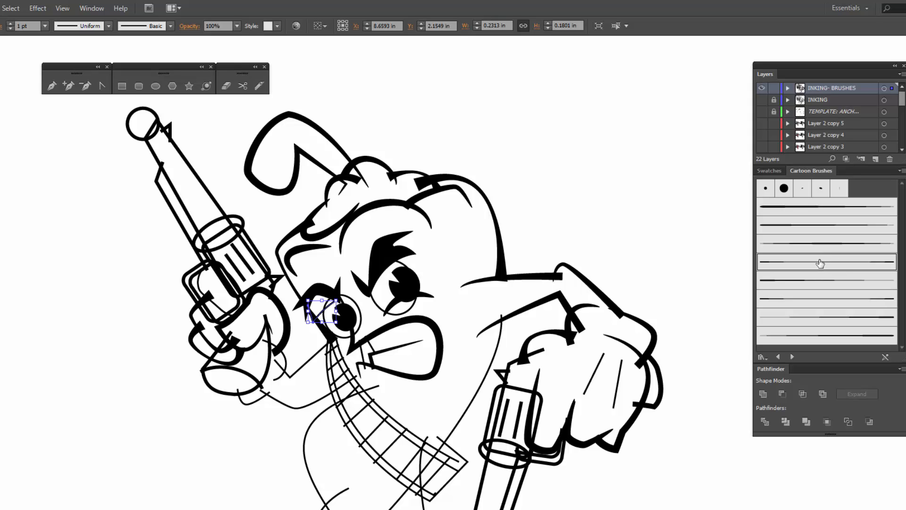
pyautogui.click(10, 24)
# - Reposition the anchor points of the crease beside the smaller eye so it sits neatly under the eyebrow
pyautogui.press('a')
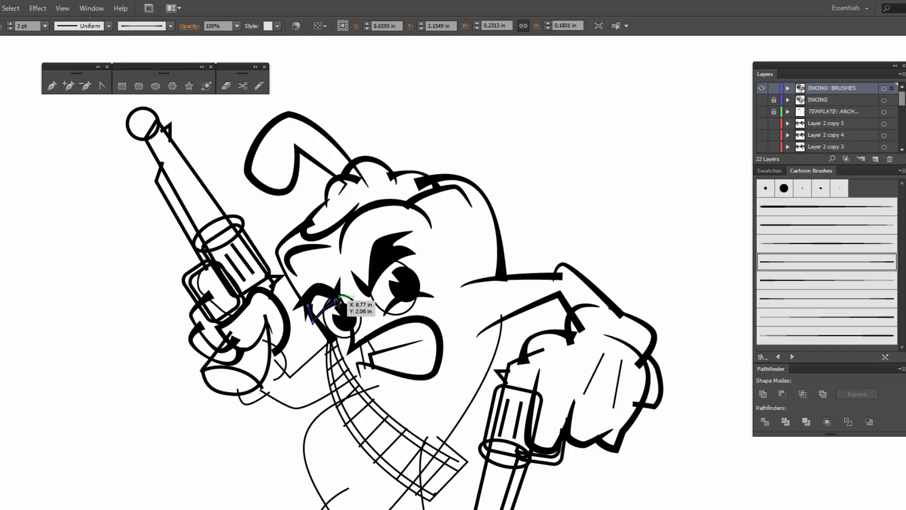
pyautogui.click(337, 300)
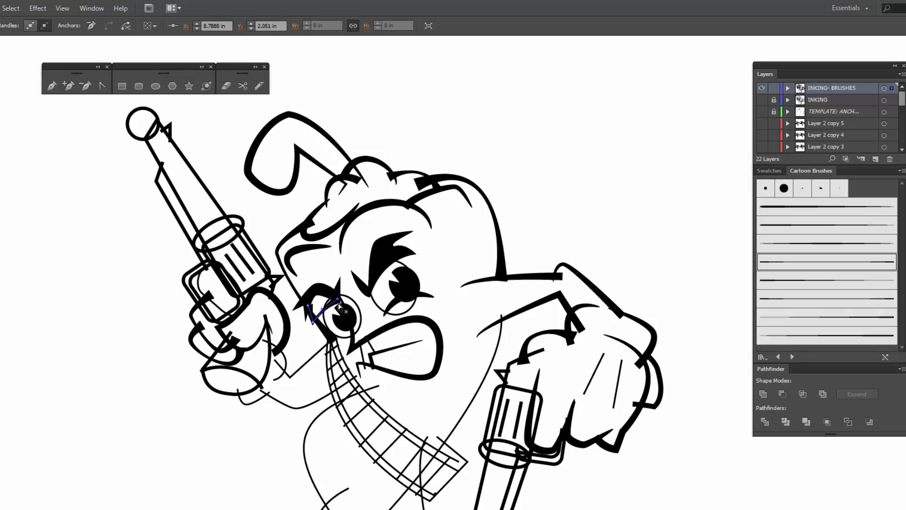
pyautogui.moveTo(339, 306); pyautogui.dragTo(340, 306)
pyautogui.moveTo(320, 313); pyautogui.dragTo(310, 304)
pyautogui.press('Up')
pyautogui.press('Up')
pyautogui.press('Up')
# - Apply the art brush tapering from thick to thin to the long body curve beneath the outstretched arm, with a 3 pt stroke
pyautogui.click(500, 343)
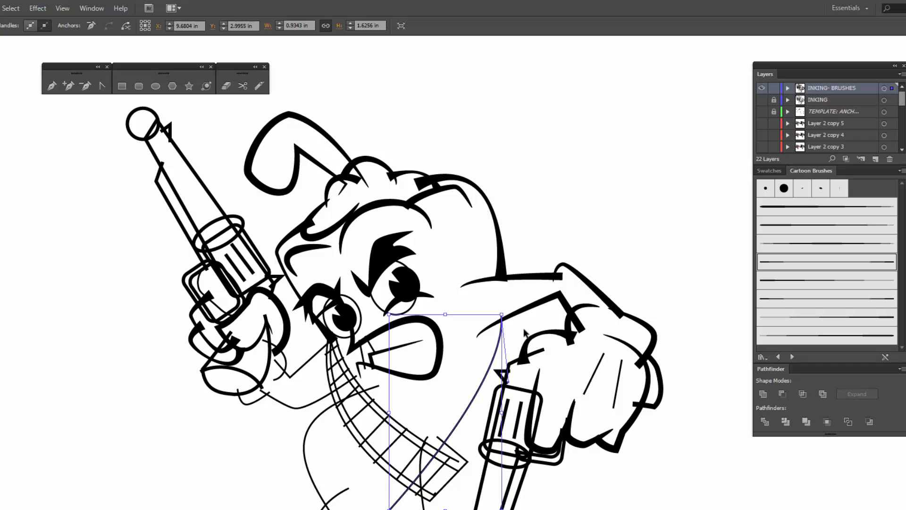
pyautogui.click(525, 334)
pyautogui.click(499, 349)
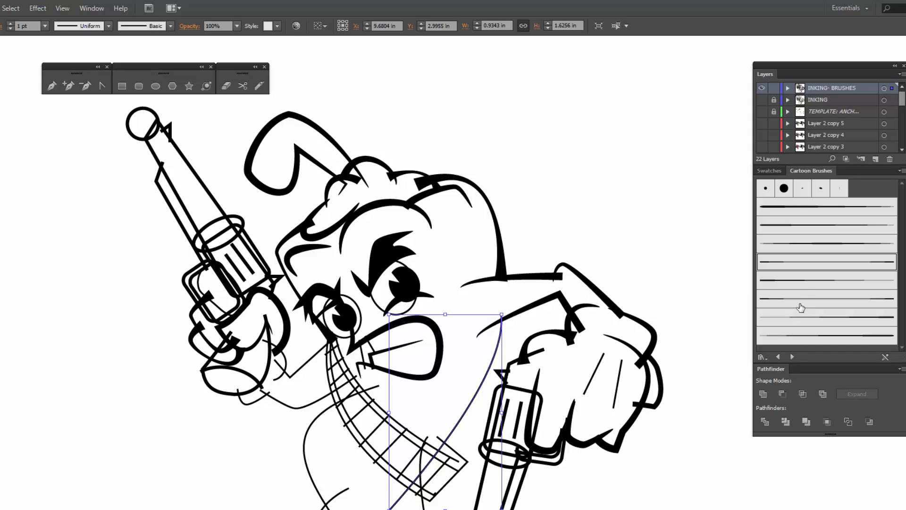
pyautogui.click(804, 284)
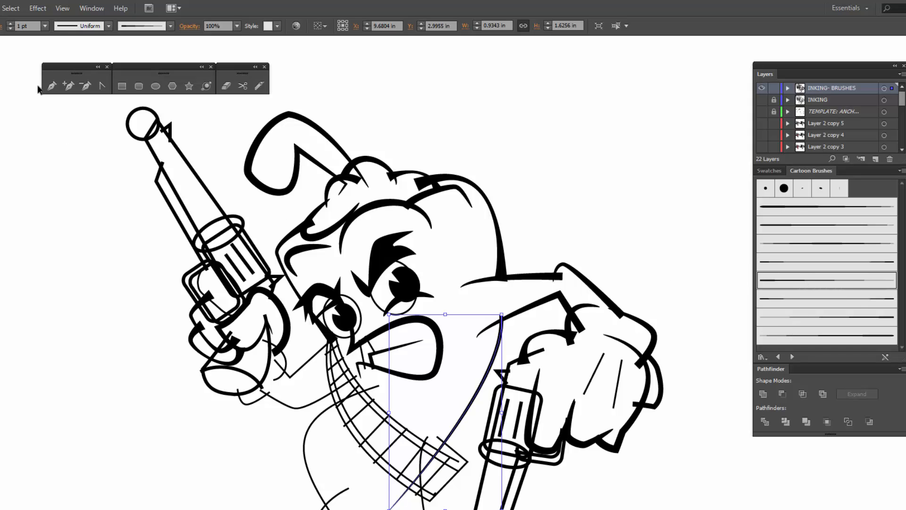
pyautogui.click(10, 23)
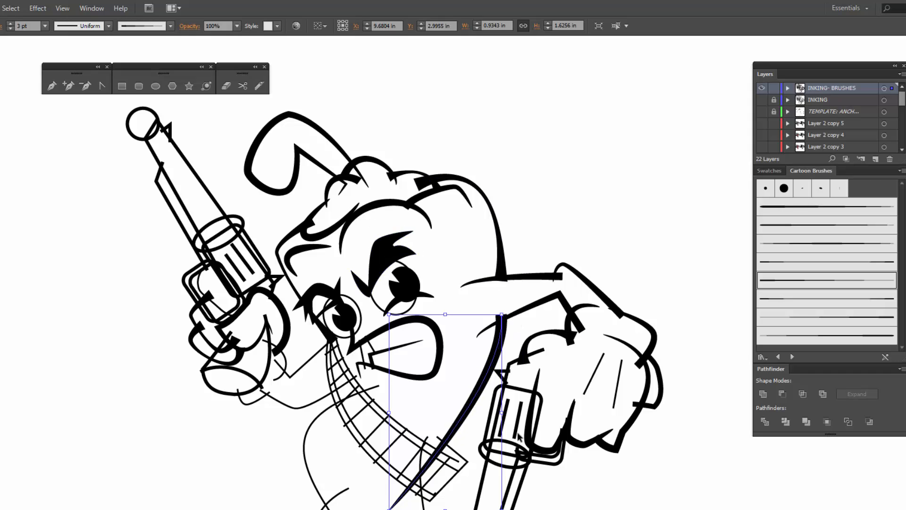
# - Apply Art Brush 3 to the torso curve on the raised gun's side, with a 3 pt stroke
pyautogui.scroll(-3, 330, 366)
pyautogui.hscroll(1, 330, 366)
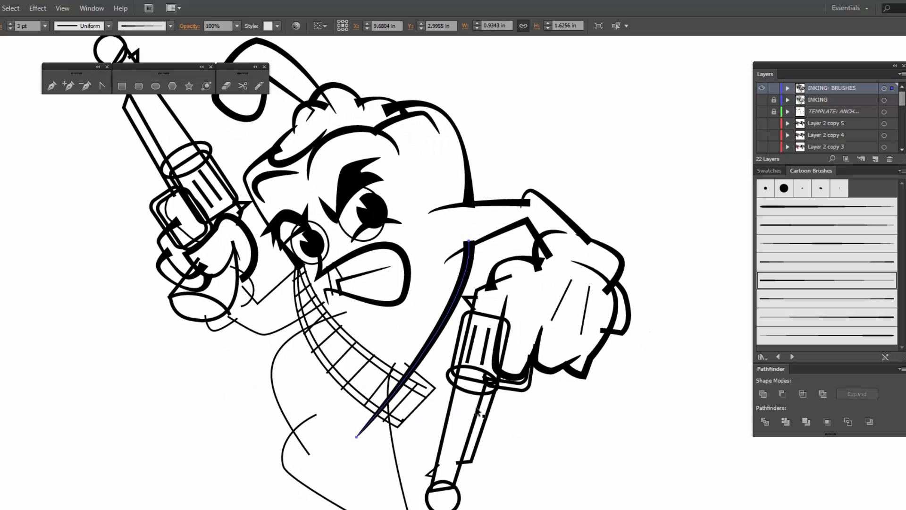
pyautogui.click(273, 375)
pyautogui.click(777, 246)
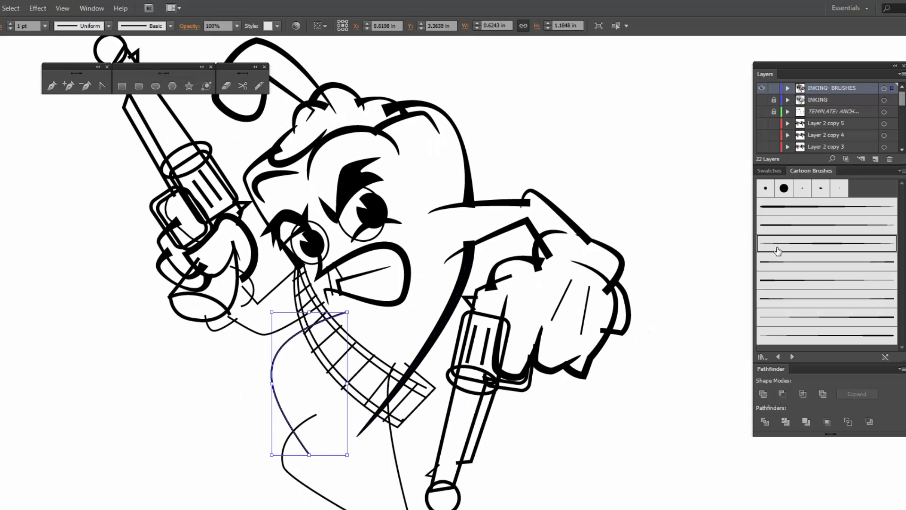
pyautogui.click(9, 24)
pyautogui.click(9, 24)
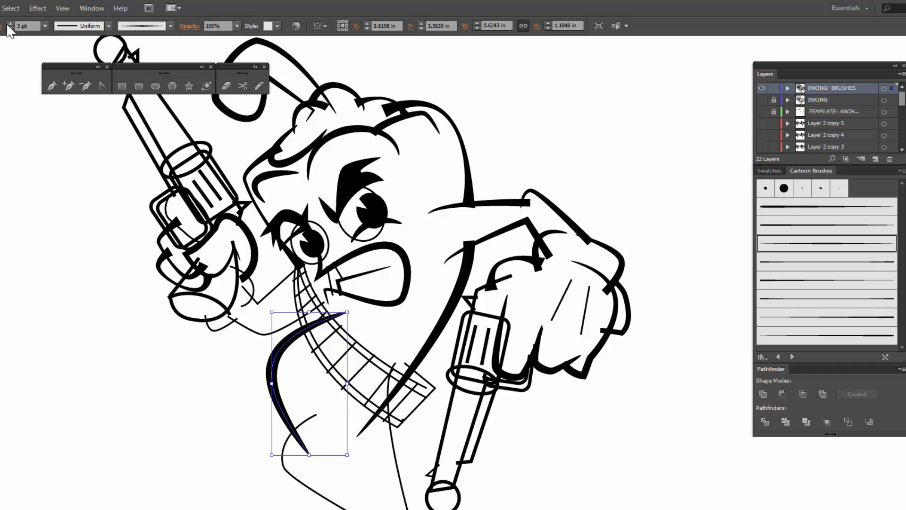
pyautogui.click(9, 24)
pyautogui.click(10, 28)
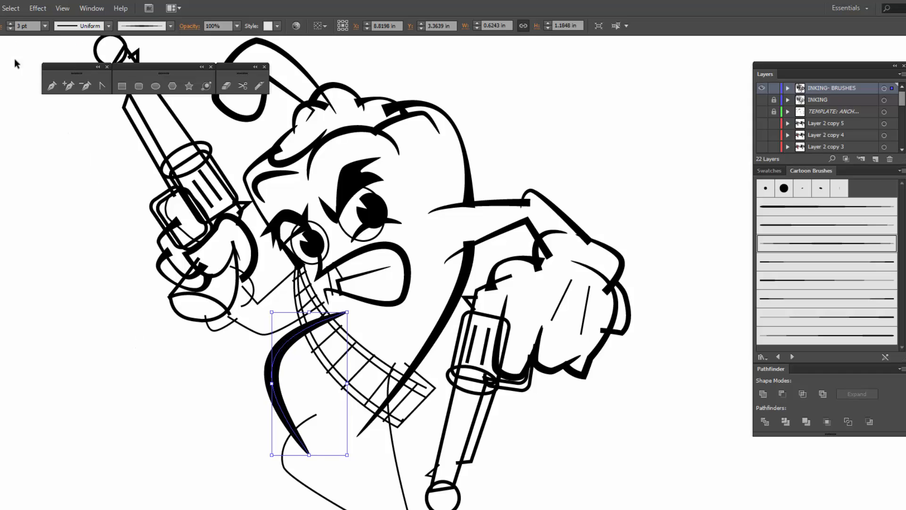
# - Apply Art Brush 3 to the lower body outline below the torso curve, with a 3 pt stroke
pyautogui.click(308, 492)
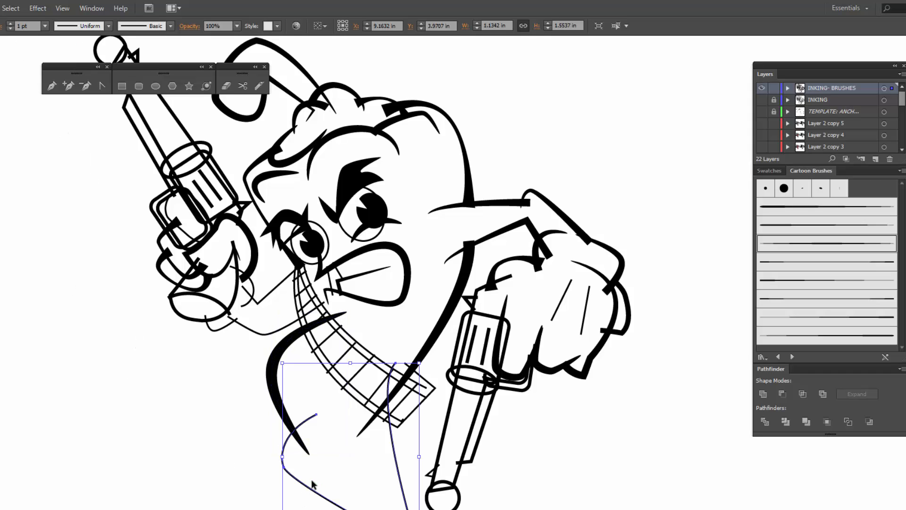
pyautogui.click(795, 248)
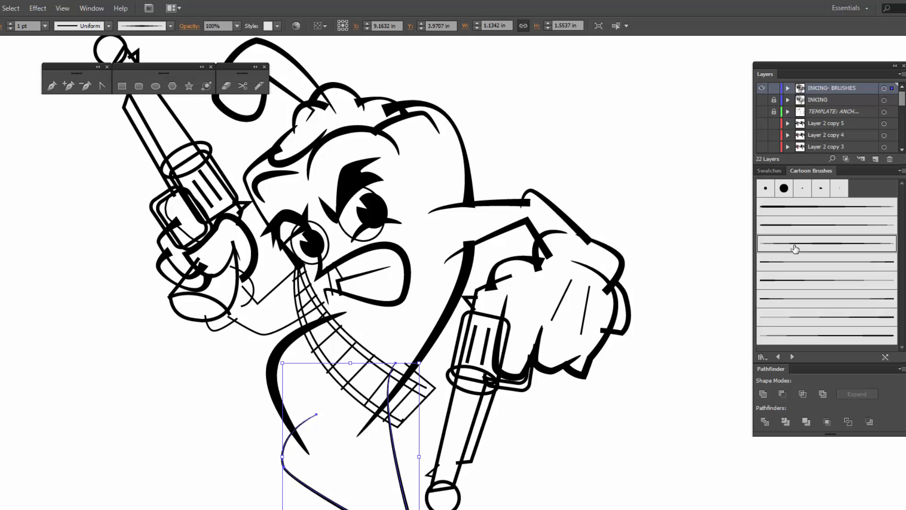
pyautogui.click(10, 24)
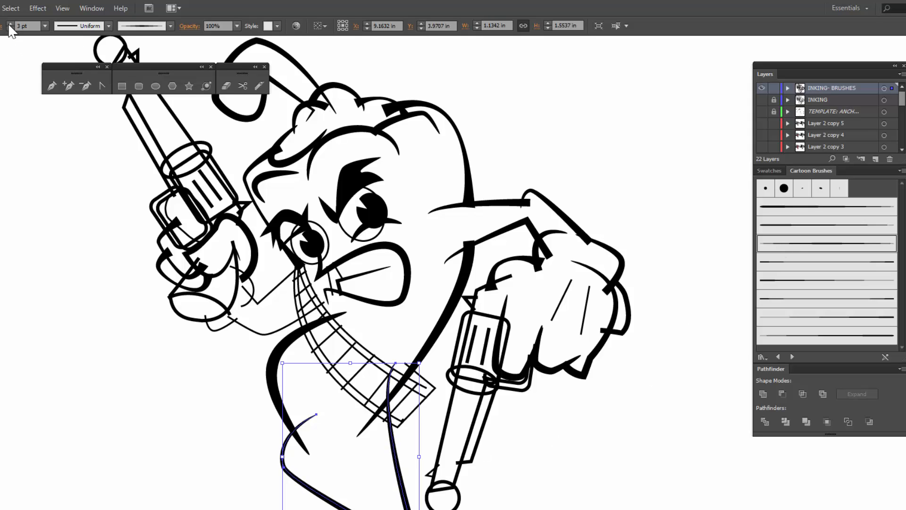
pyautogui.click(10, 23)
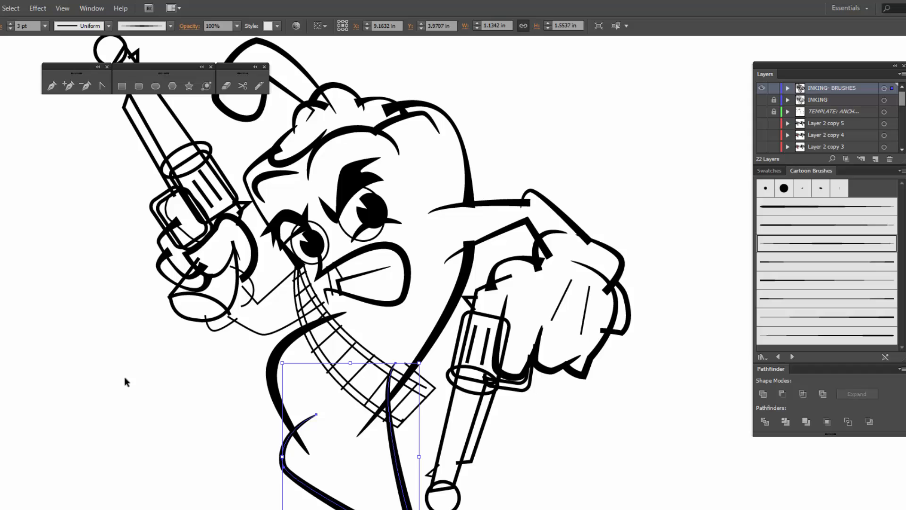
# - Set the stroke of the chest belt's outer outline to 3 pt
pyautogui.click(431, 388)
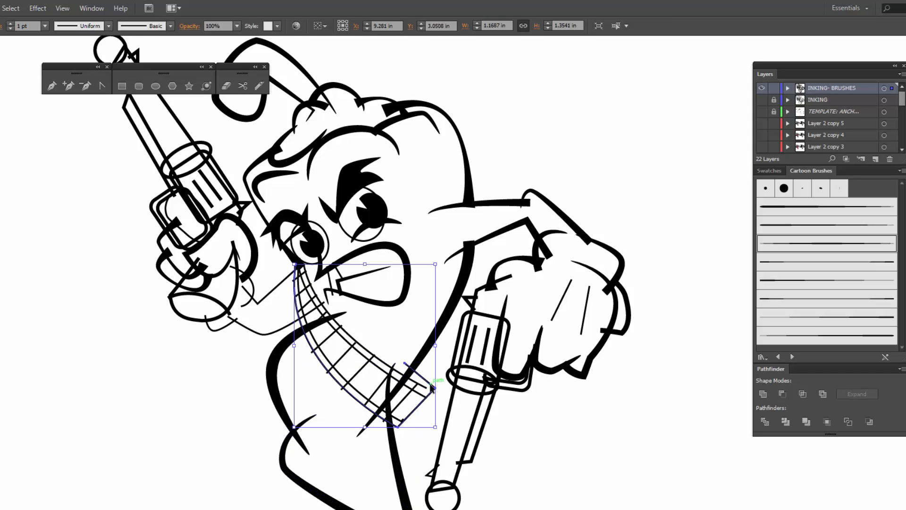
pyautogui.click(10, 23)
pyautogui.click(10, 23)
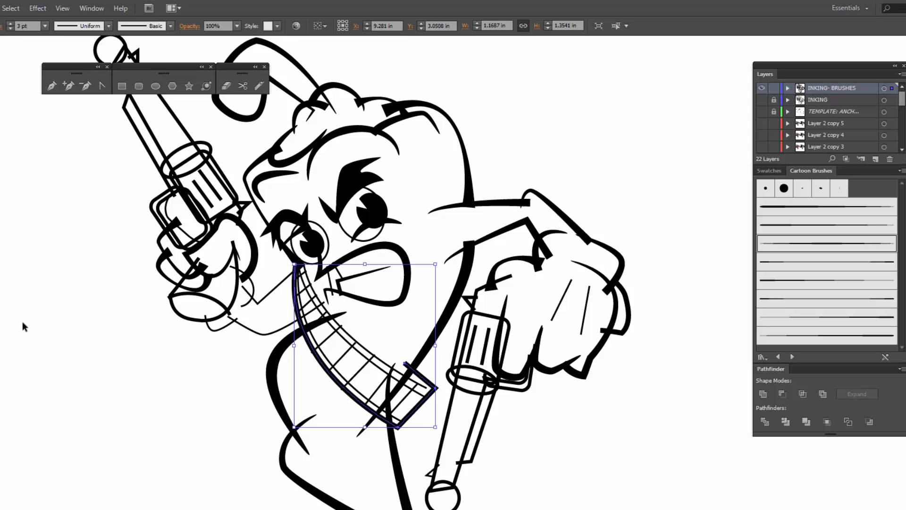
pyautogui.click(79, 393)
# - Apply the art brush tapering from thick to thin to the chest belt's upper edge, with a 2 pt stroke
pyautogui.click(362, 347)
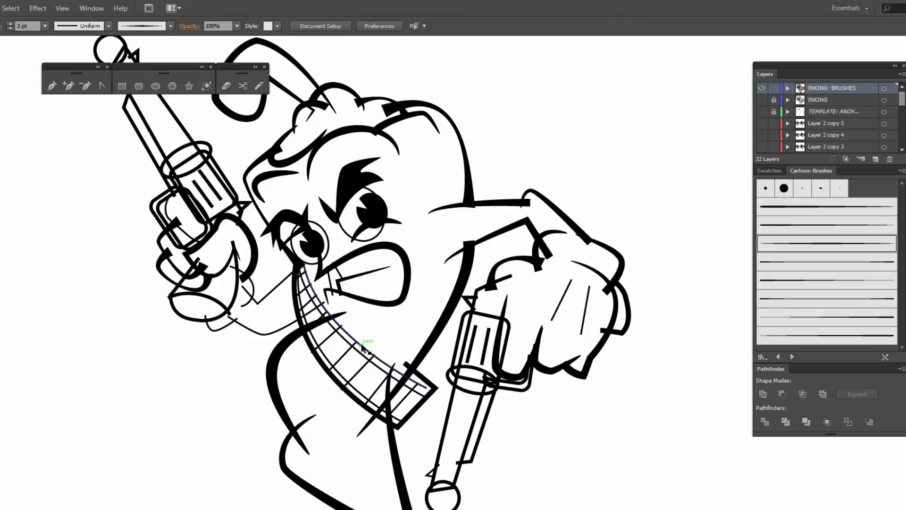
pyautogui.click(819, 287)
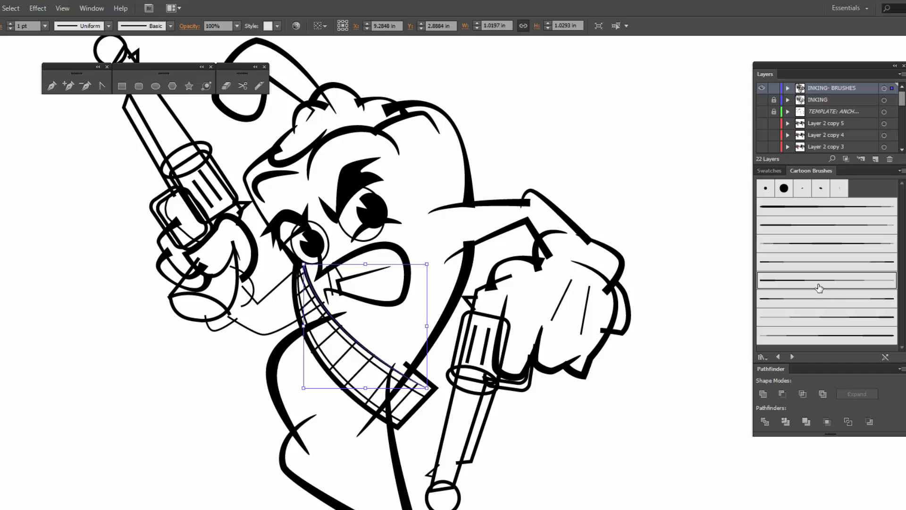
pyautogui.click(10, 23)
pyautogui.click(179, 389)
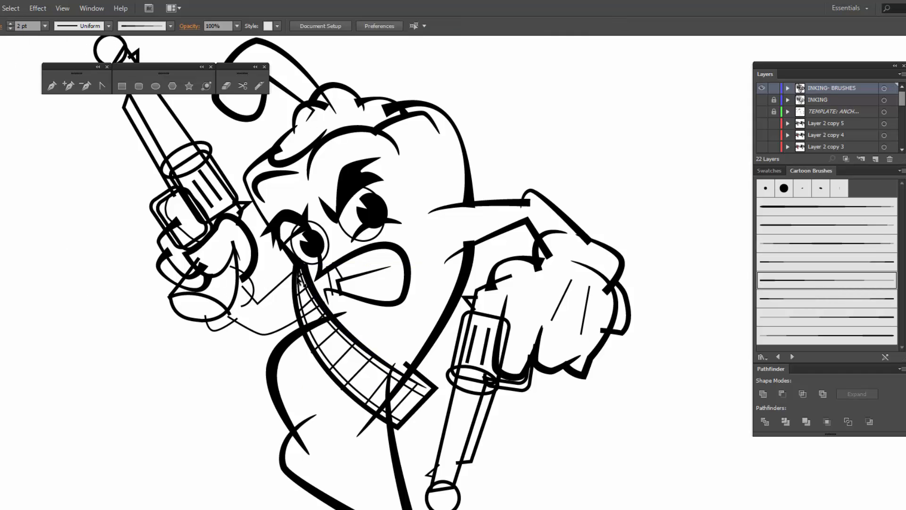
# - Apply the art brush with two thick ends to the bent upper outline of the raised-gun arm, with a 4 pt stroke
pyautogui.click(272, 292)
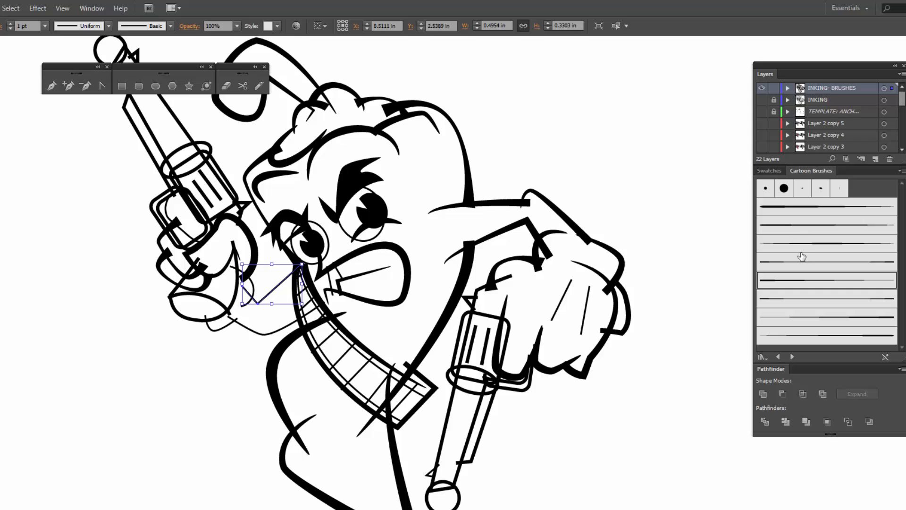
pyautogui.click(801, 263)
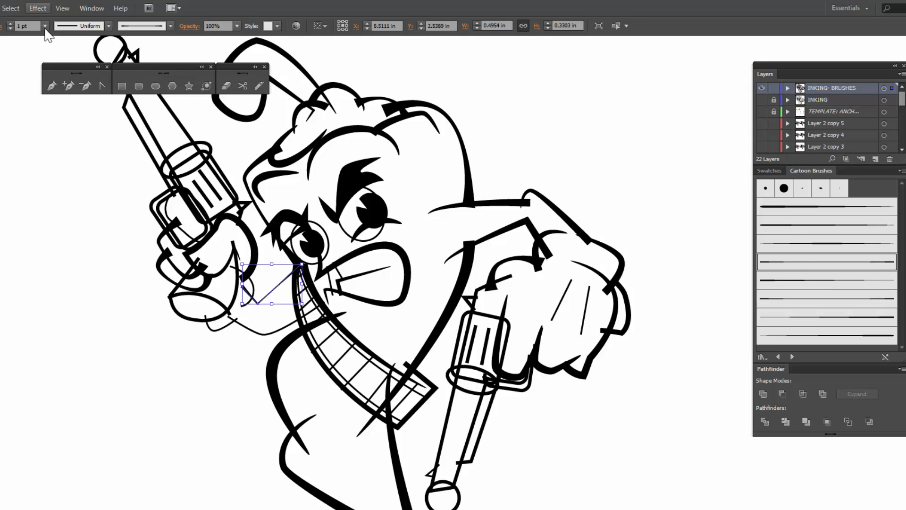
pyautogui.click(10, 24)
pyautogui.click(11, 24)
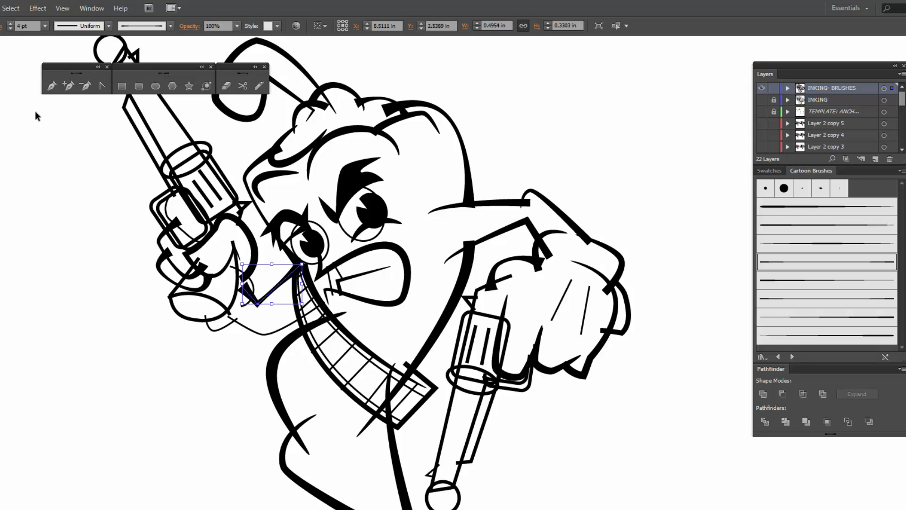
# - Apply the art brush with two thick ends to the lower outline of the raised-gun arm, with a 4 pt stroke
pyautogui.moveTo(228, 317)
pyautogui.mouseDown()
pyautogui.moveTo(253, 332)
pyautogui.moveTo(324, 303)
pyautogui.mouseUp()
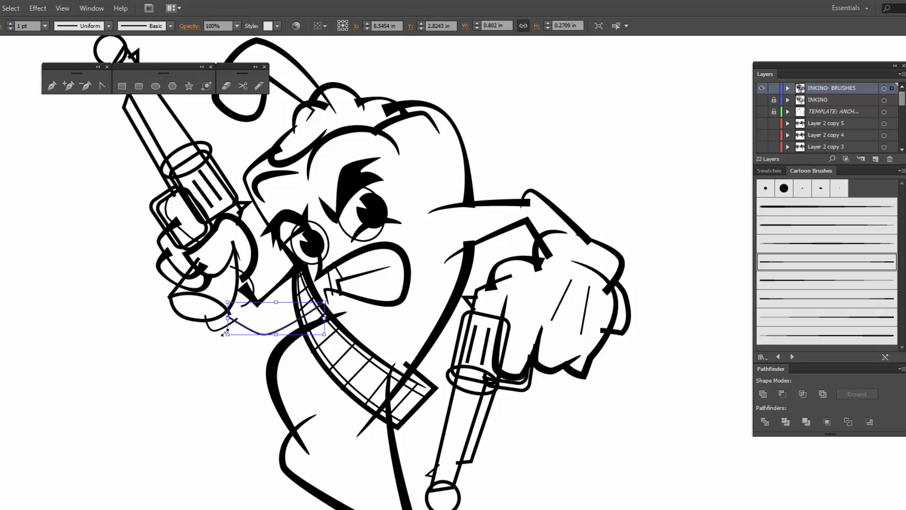
pyautogui.click(796, 269)
pyautogui.click(10, 23)
pyautogui.click(10, 23)
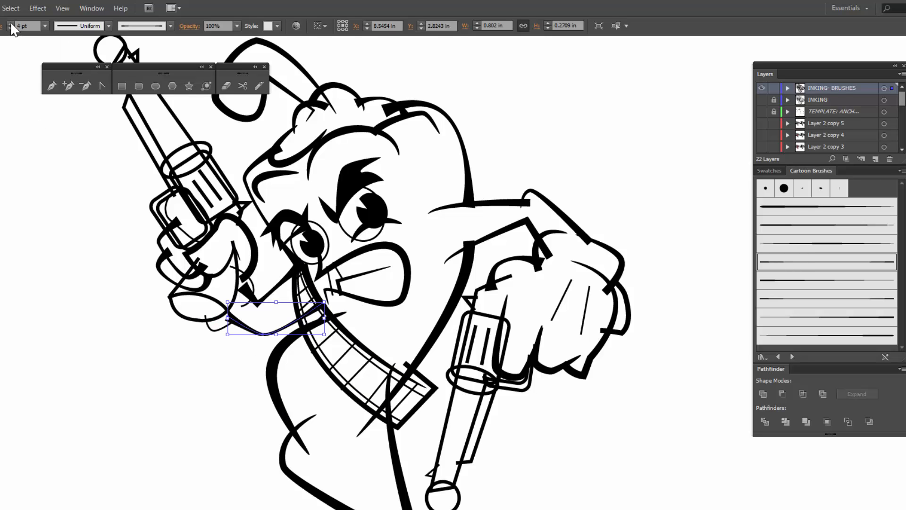
pyautogui.click(95, 318)
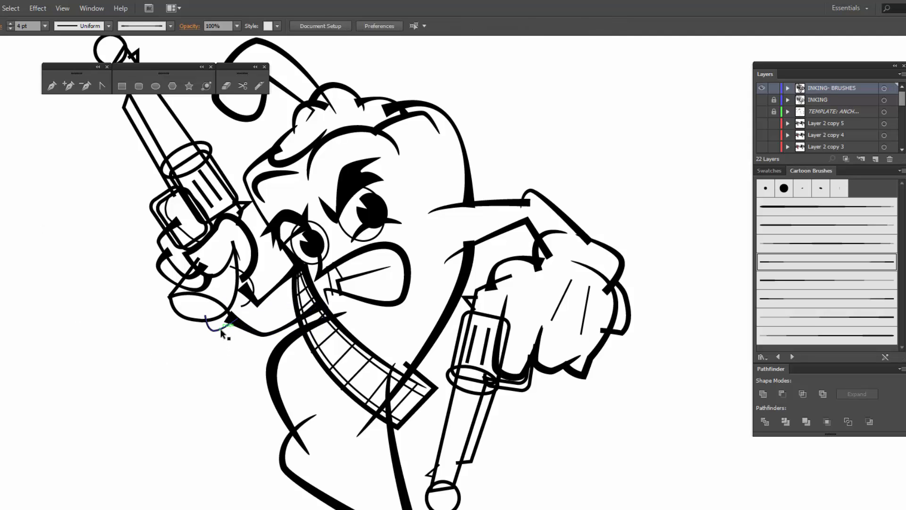
# - Apply tapered art brushes to the two short cuff curves of the raised-gun arm, with thick-to-thin at 2 pt on the upper one
pyautogui.click(220, 329)
pyautogui.keyDown('shift'); pyautogui.click(251, 282); pyautogui.keyUp('shift')
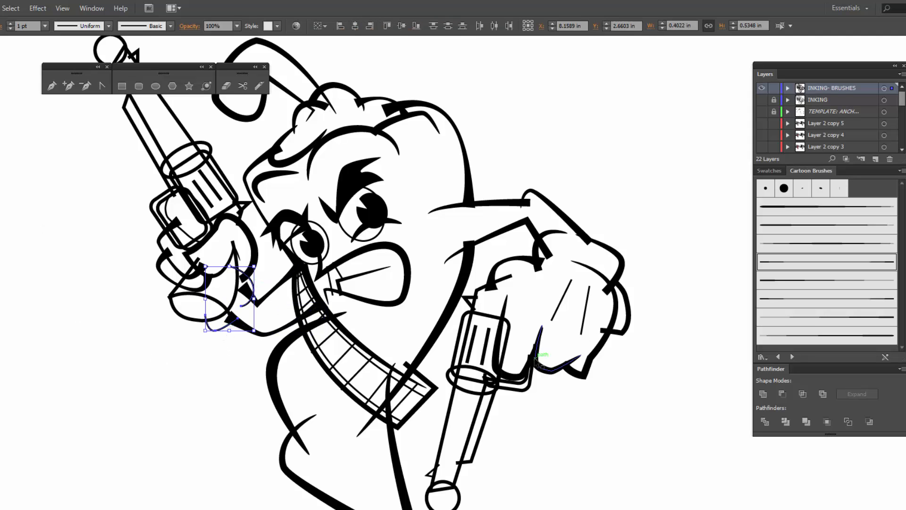
pyautogui.click(832, 323)
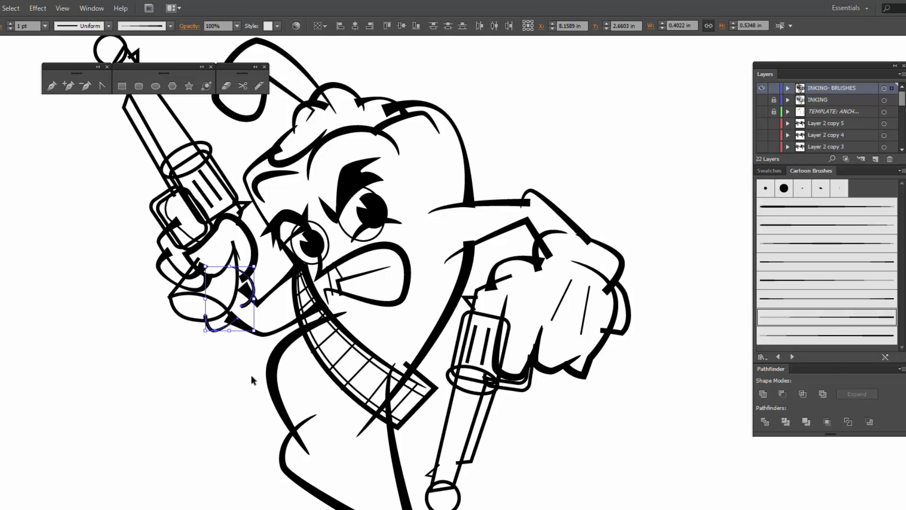
pyautogui.keyDown('shift'); pyautogui.click(239, 321); pyautogui.keyUp('shift')
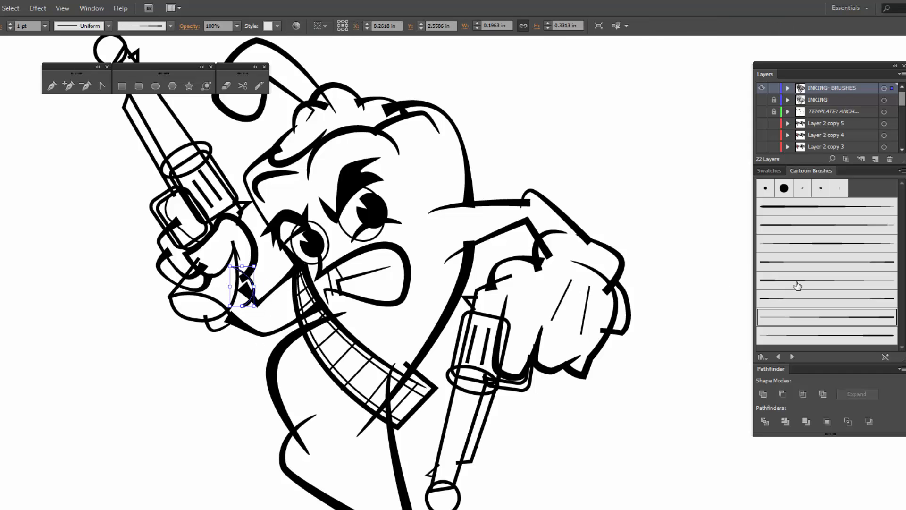
pyautogui.click(798, 285)
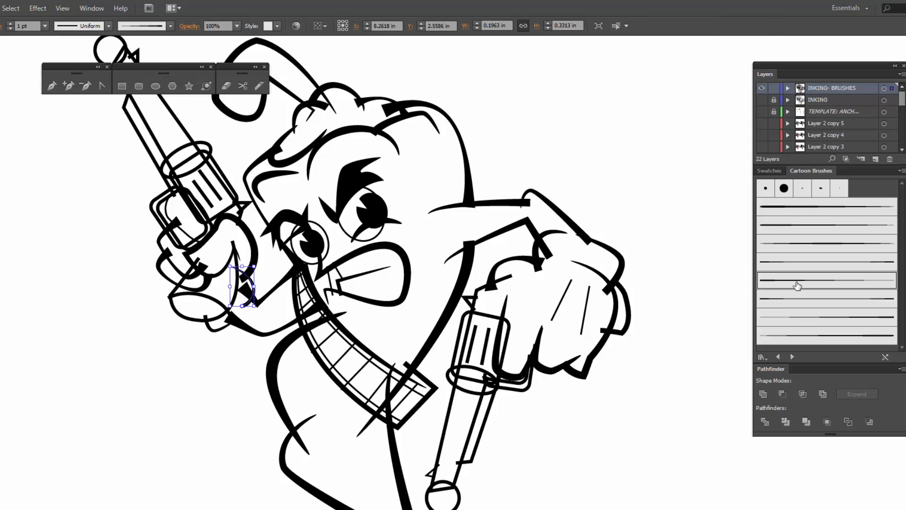
pyautogui.click(10, 23)
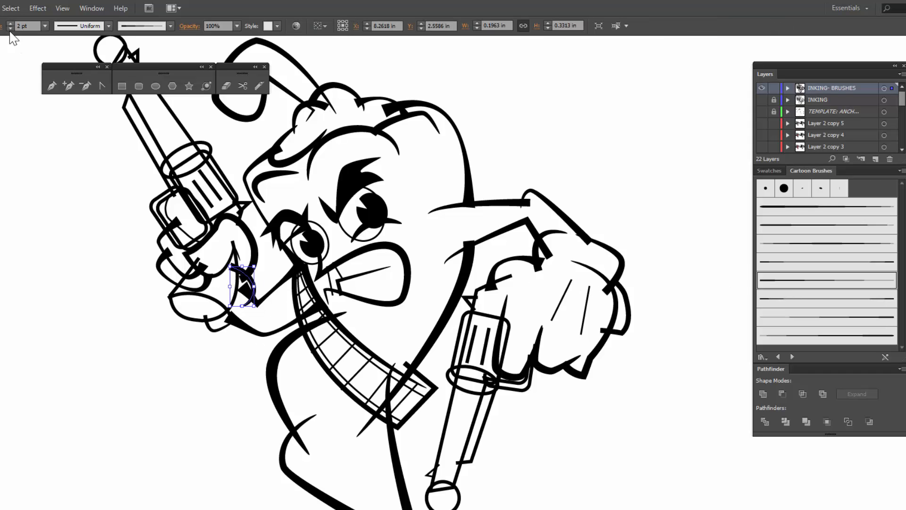
pyautogui.click(208, 359)
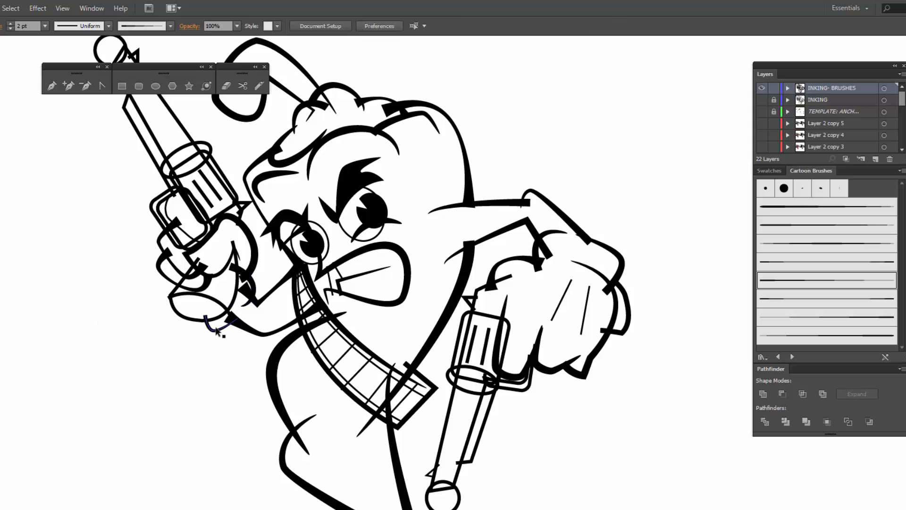
# - Set the stroke of the small curve below the raised-gun arm's cuff to 2 pt
pyautogui.moveTo(206, 316); pyautogui.dragTo(239, 316)
pyautogui.click(9, 23)
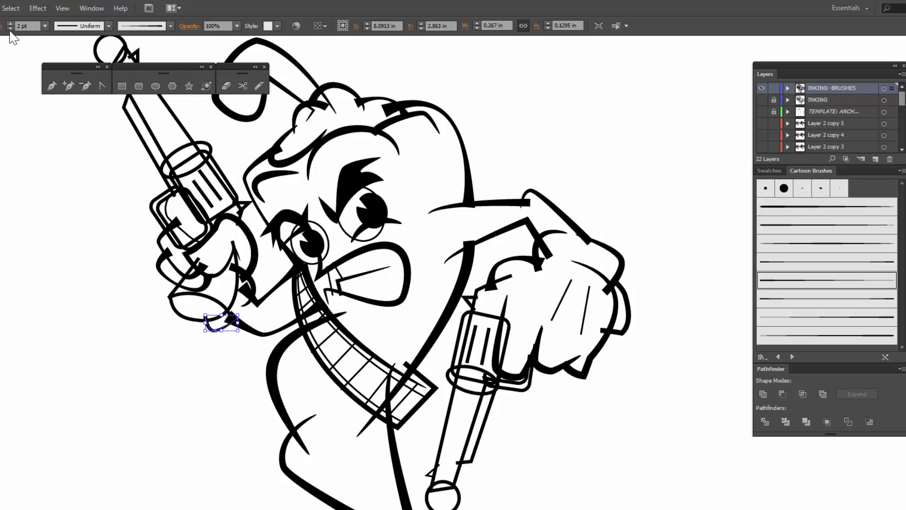
pyautogui.click(57, 417)
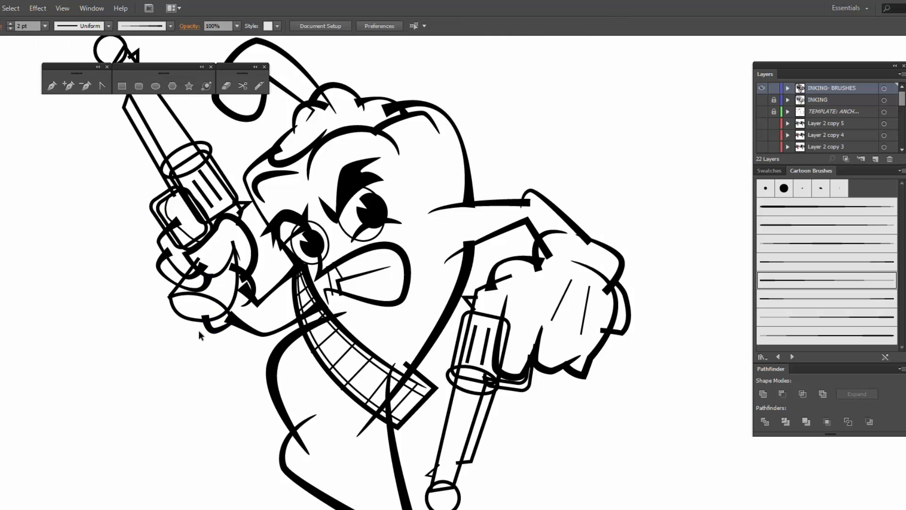
# - Apply the art brush with two thick ends to the round outlines of both eyes
pyautogui.click(370, 240)
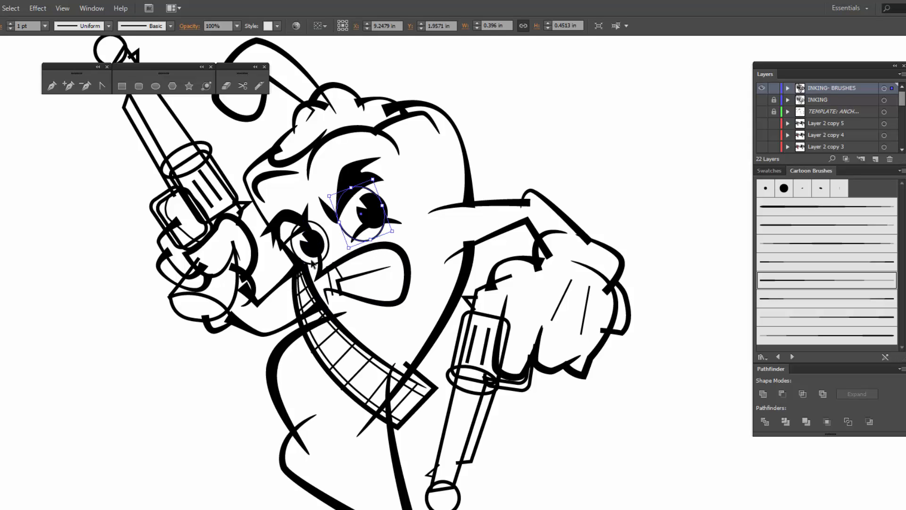
pyautogui.keyDown('shift'); pyautogui.click(327, 257); pyautogui.keyUp('shift')
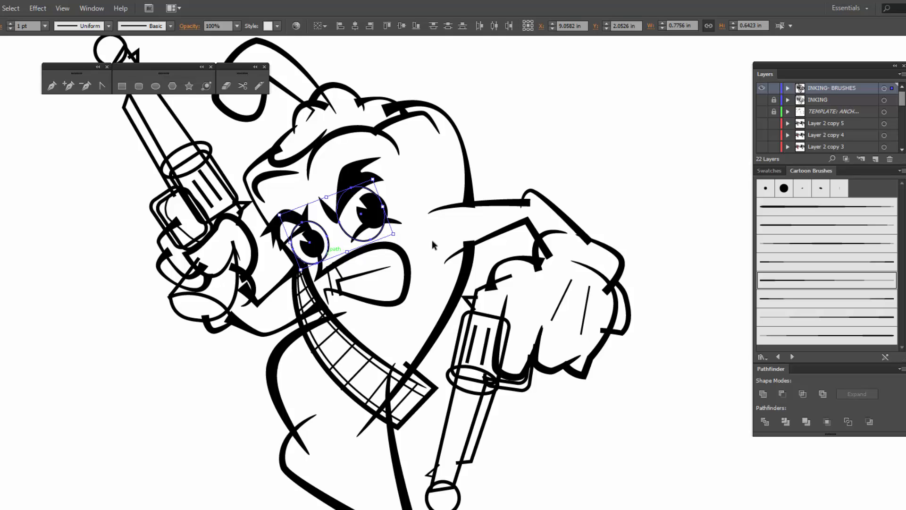
pyautogui.click(822, 260)
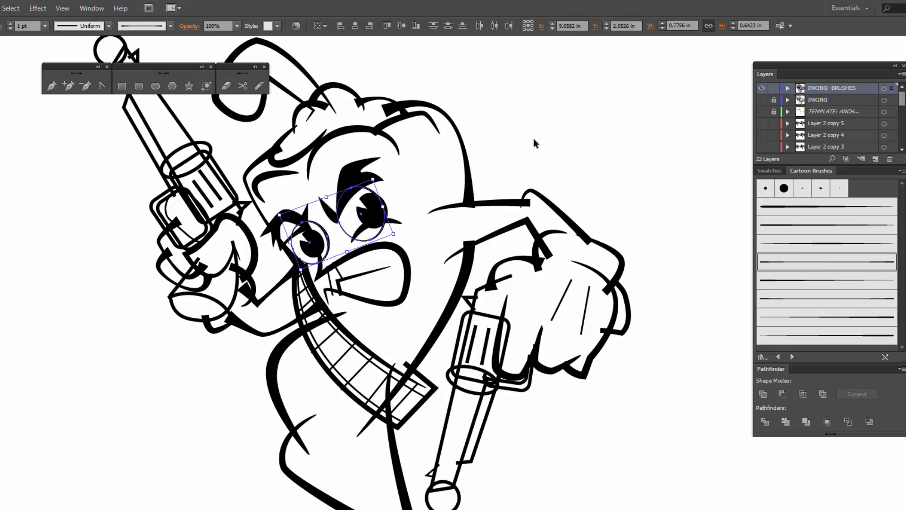
pyautogui.click(558, 154)
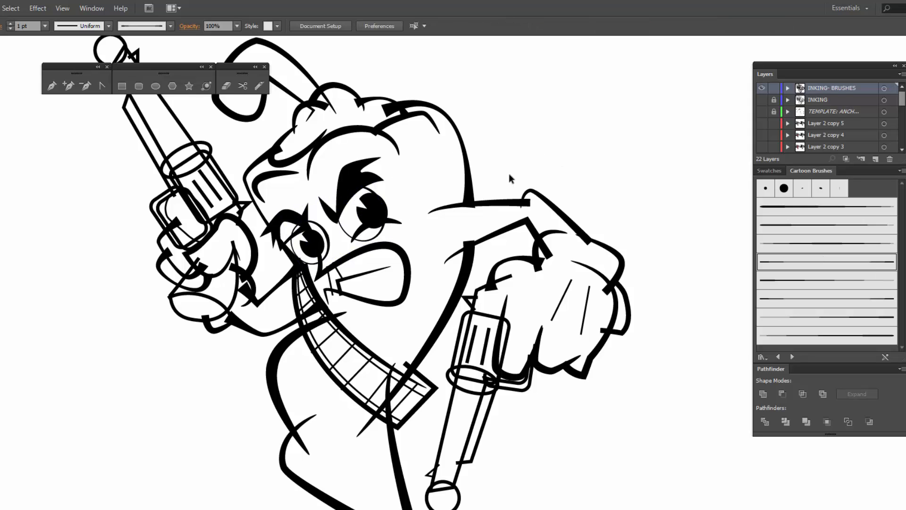
# - Duplicate the curve under the larger eye beneath the smaller eye, with a 1 pt stroke and scaled to about 0.23 in wide
pyautogui.click(398, 225)
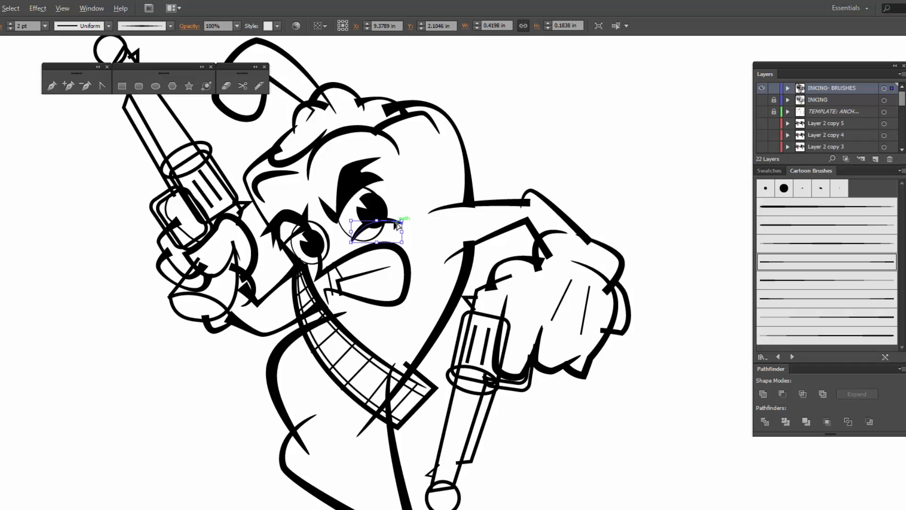
pyautogui.moveTo(391, 227)
pyautogui.mouseDown()
pyautogui.moveTo(372, 250)
pyautogui.moveTo(324, 261)
pyautogui.mouseUp()
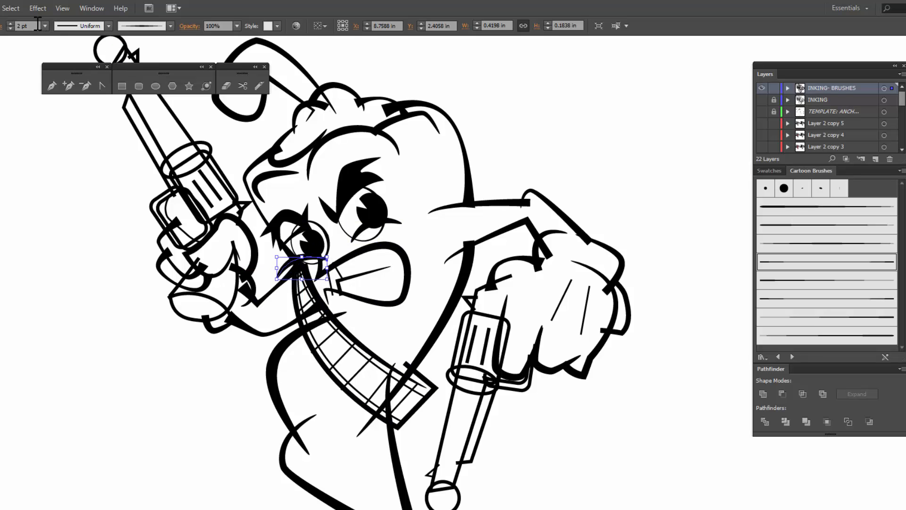
pyautogui.click(12, 28)
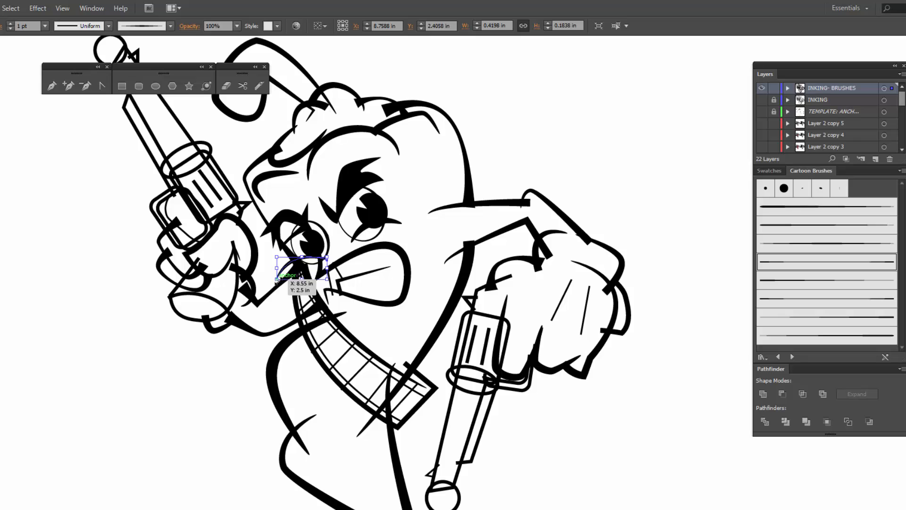
pyautogui.moveTo(277, 279); pyautogui.dragTo(299, 271)
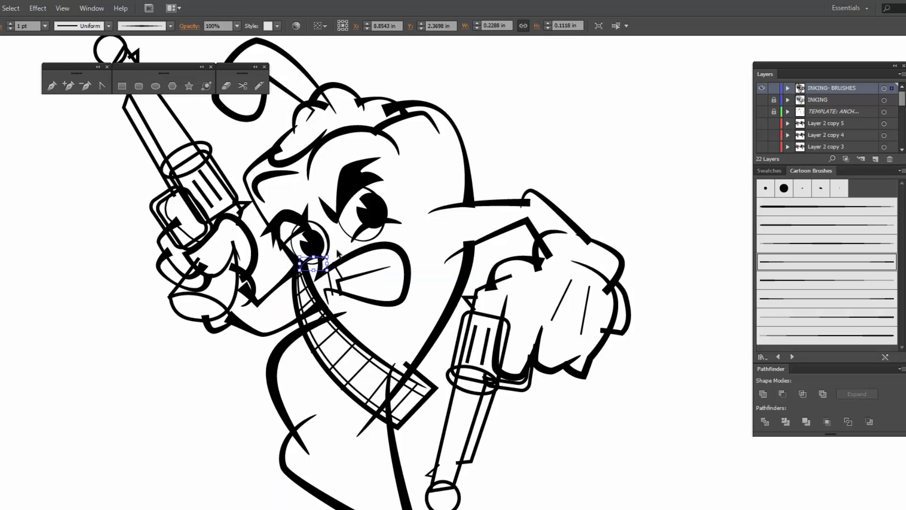
pyautogui.click(338, 252)
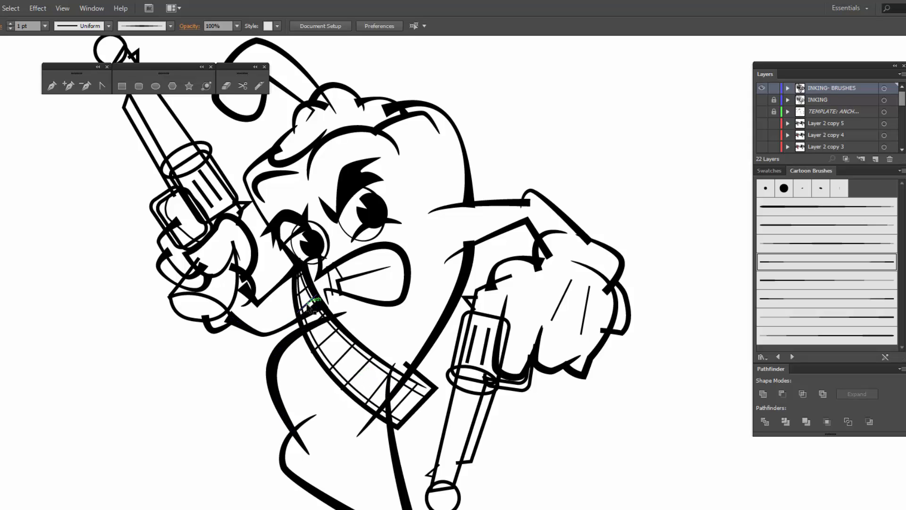
# - Apply the art brush with two thick ends to the crosswise divider lines of the chest belt, with a 3 pt stroke
pyautogui.click(329, 341)
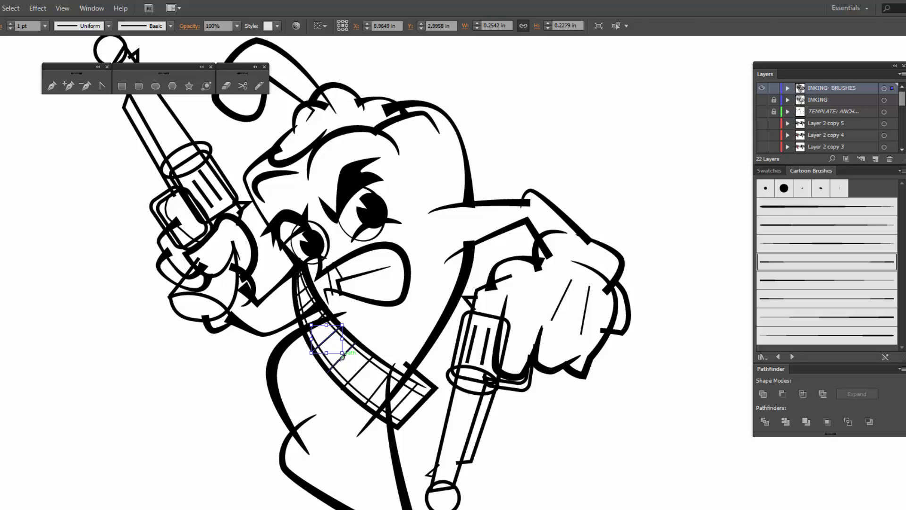
pyautogui.keyDown('shift'); pyautogui.click(347, 362); pyautogui.keyUp('shift')
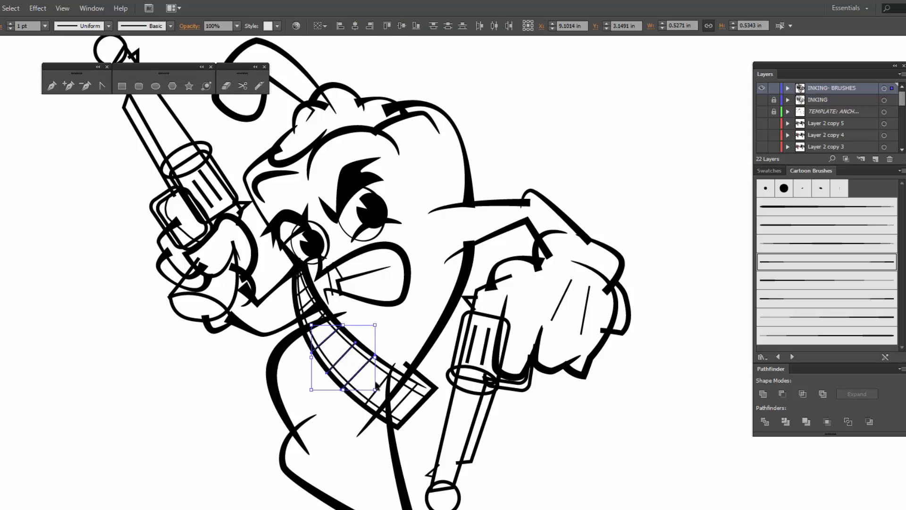
pyautogui.keyDown('shift'); pyautogui.click(380, 380); pyautogui.keyUp('shift')
pyautogui.keyDown('shift'); pyautogui.click(407, 400); pyautogui.keyUp('shift')
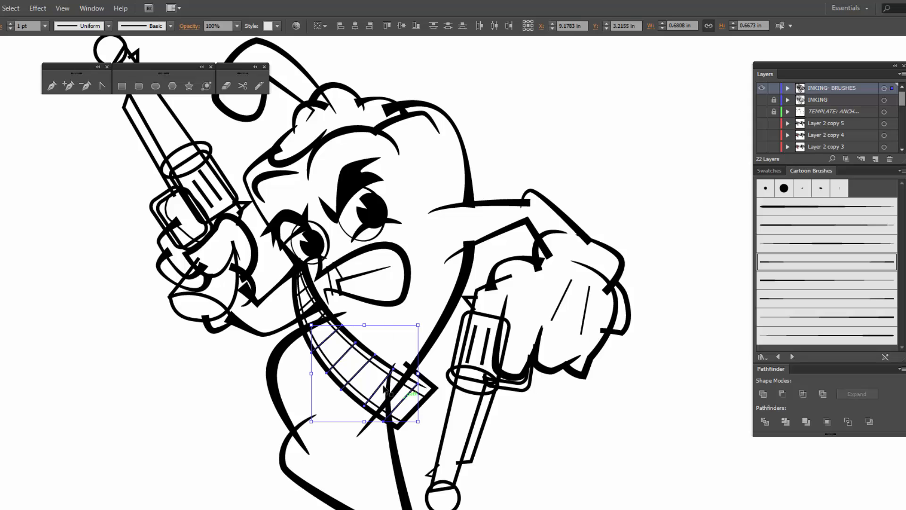
pyautogui.keyDown('shift'); pyautogui.click(321, 315); pyautogui.keyUp('shift')
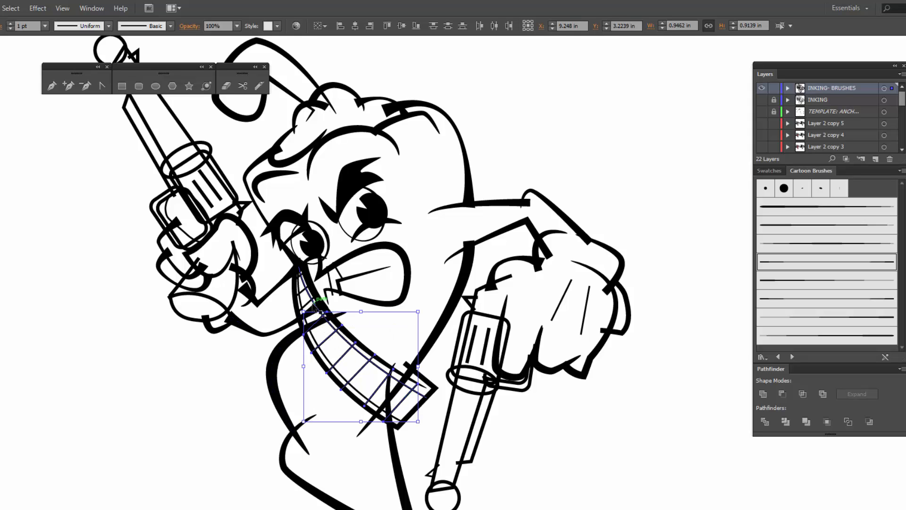
pyautogui.keyDown('shift'); pyautogui.click(301, 290); pyautogui.keyUp('shift')
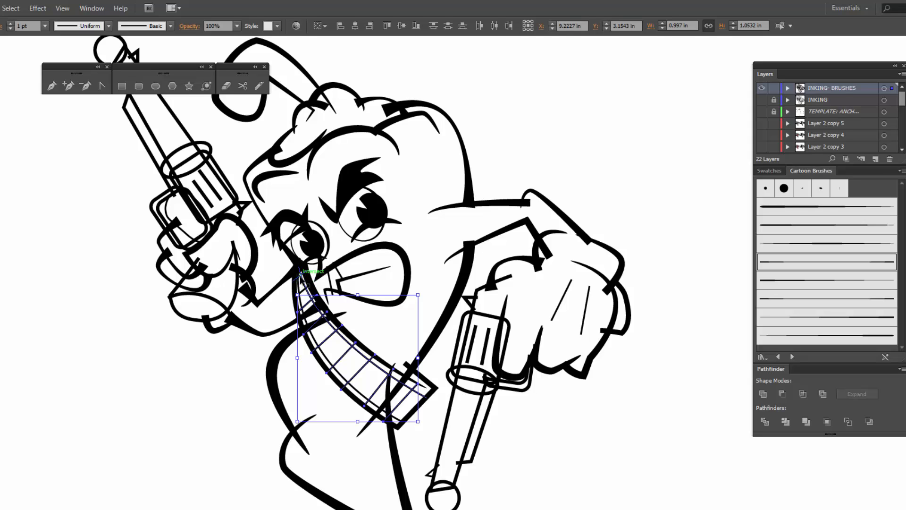
pyautogui.keyDown('shift'); pyautogui.click(302, 278); pyautogui.keyUp('shift')
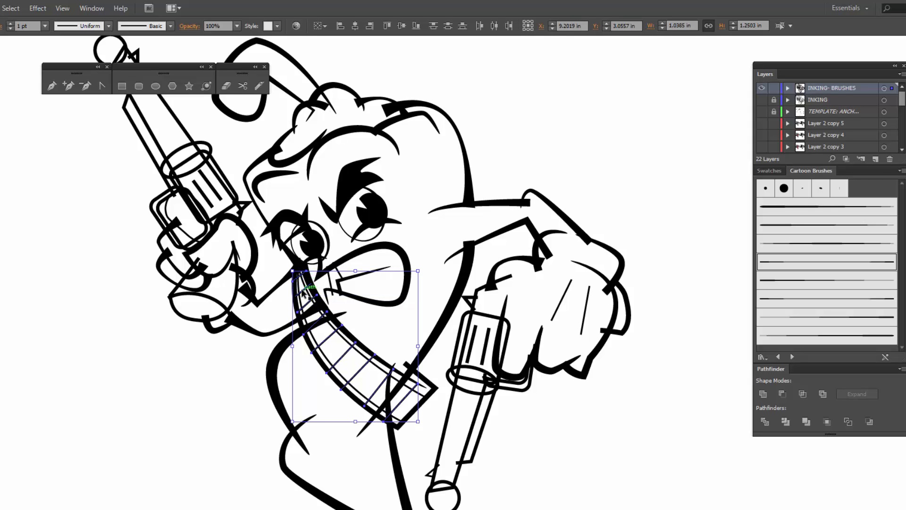
pyautogui.click(10, 23)
pyautogui.click(10, 23)
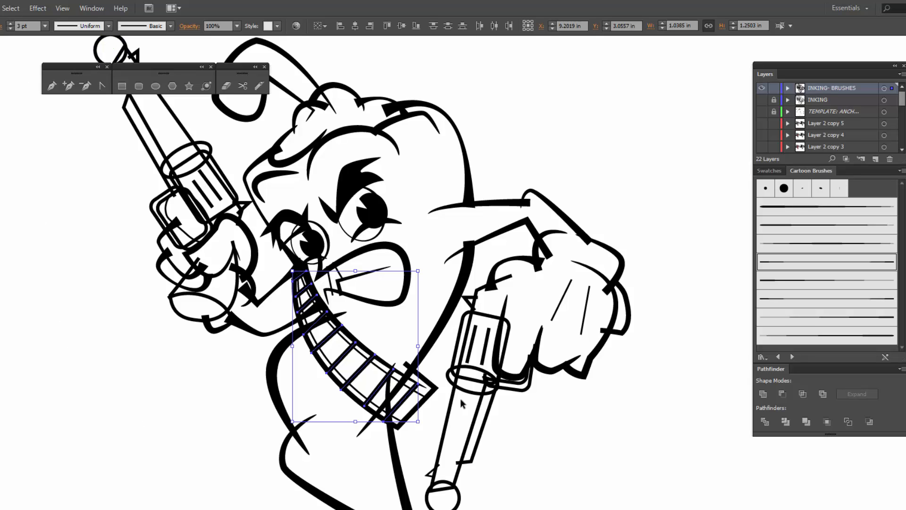
pyautogui.click(214, 423)
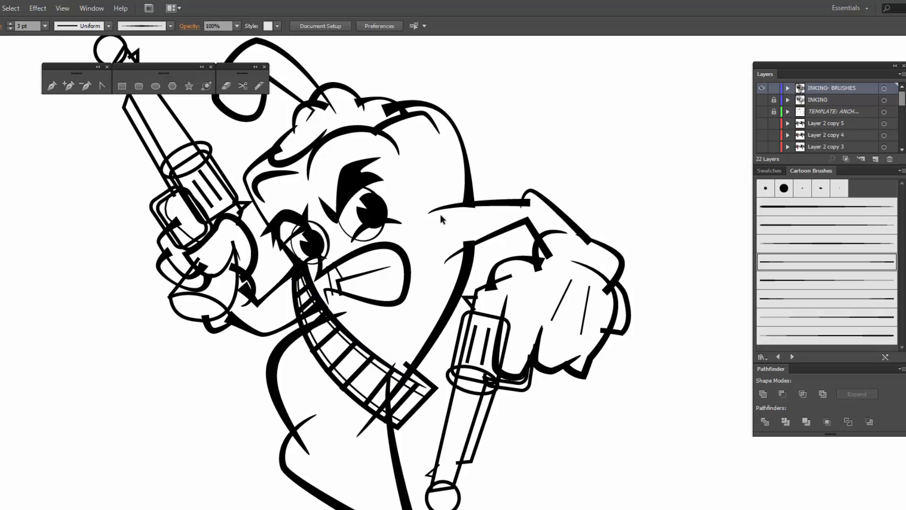
# - Apply the art brush with two thick ends to the inner trigger-guard curve of the raised gun, with a 2 pt stroke
pyautogui.moveTo(369, 234); pyautogui.dragTo(387, 264)
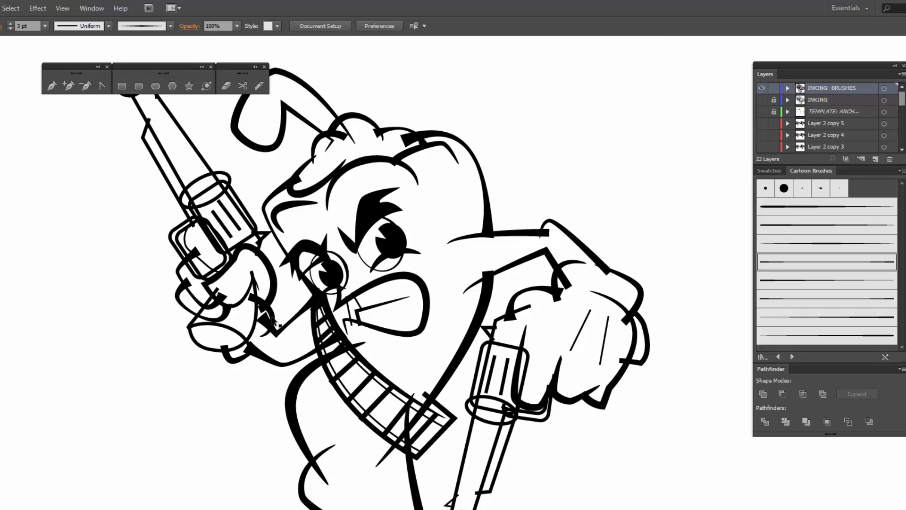
pyautogui.click(208, 262)
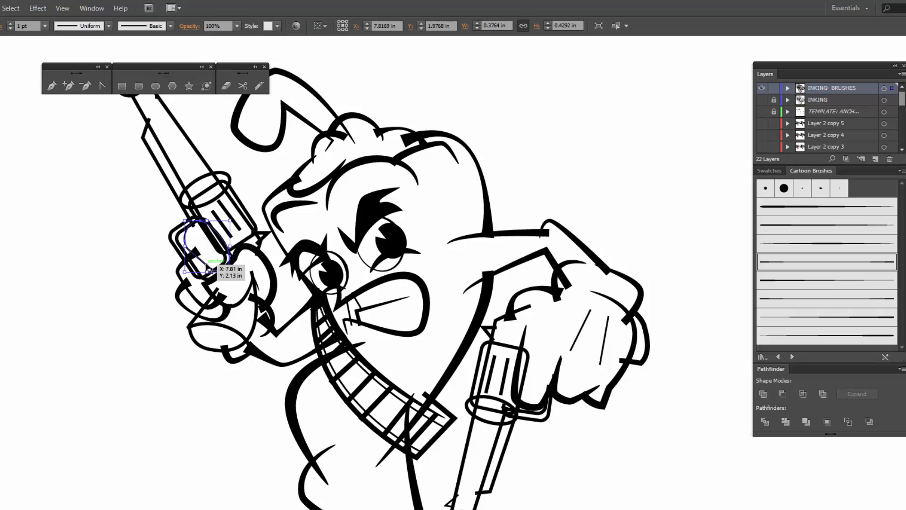
pyautogui.click(791, 261)
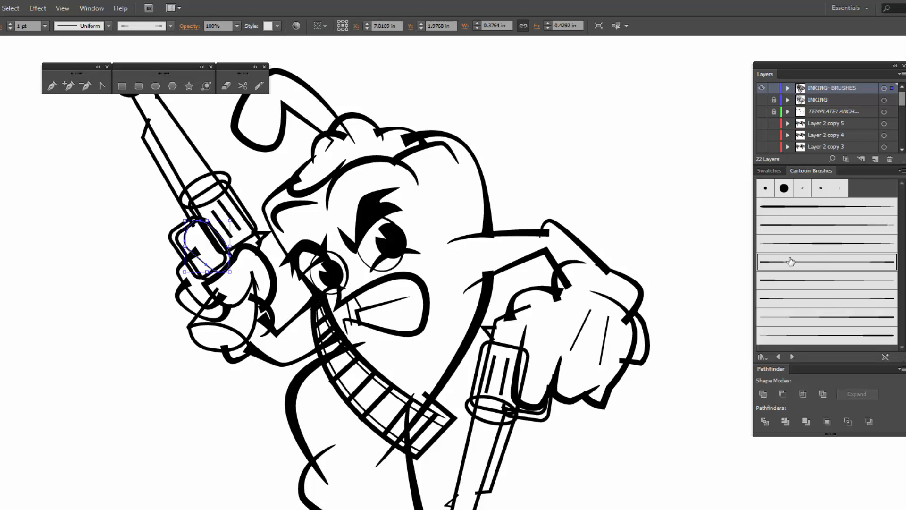
pyautogui.click(10, 23)
pyautogui.click(165, 295)
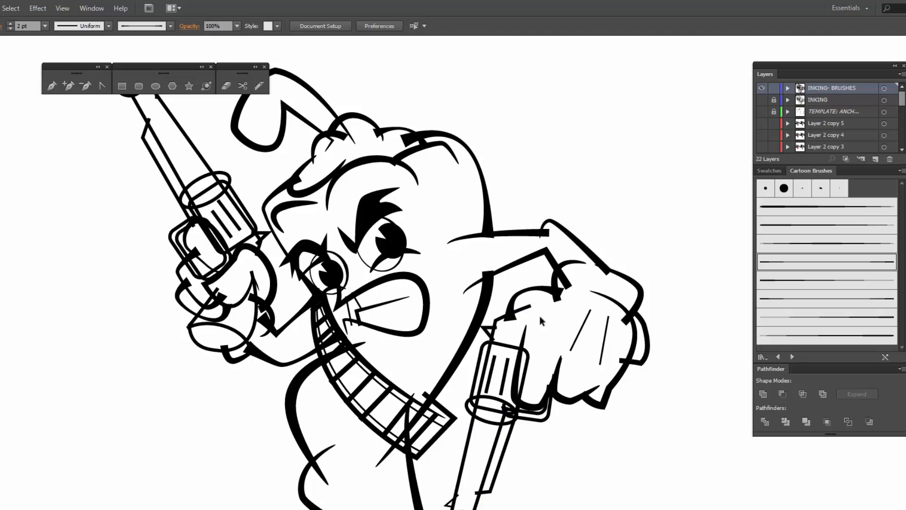
# - Extend the finger outline of the lowered-gun hand by moving its upper end anchor up to the knuckle line
pyautogui.click(528, 325)
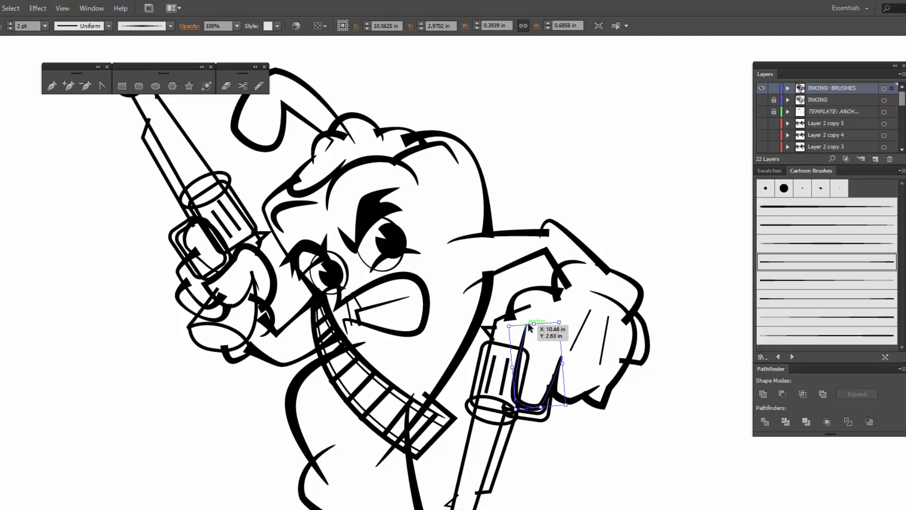
pyautogui.press('a')
pyautogui.click(528, 326)
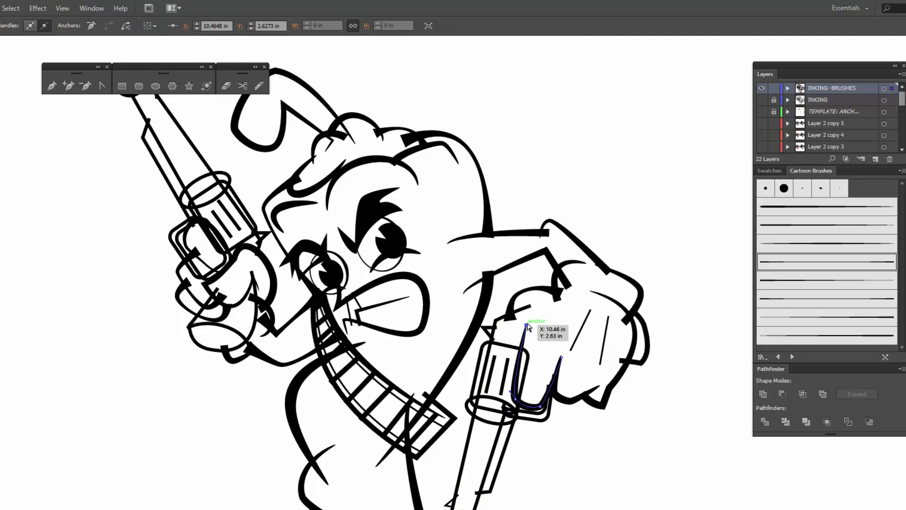
pyautogui.moveTo(527, 325); pyautogui.dragTo(532, 303)
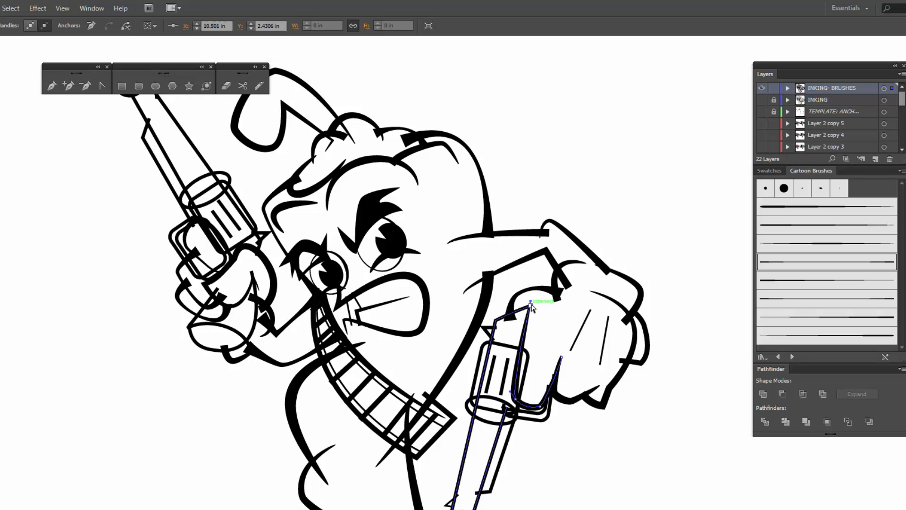
# - Nudge the upper end anchor of the lowered-gun hand's finger outline slightly further up
pyautogui.press('Up')
pyautogui.press('Up')
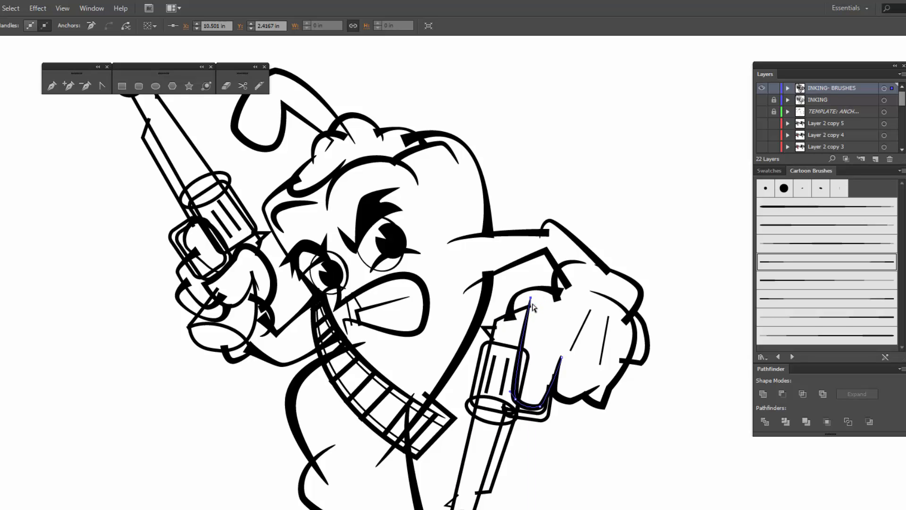
pyautogui.click(613, 420)
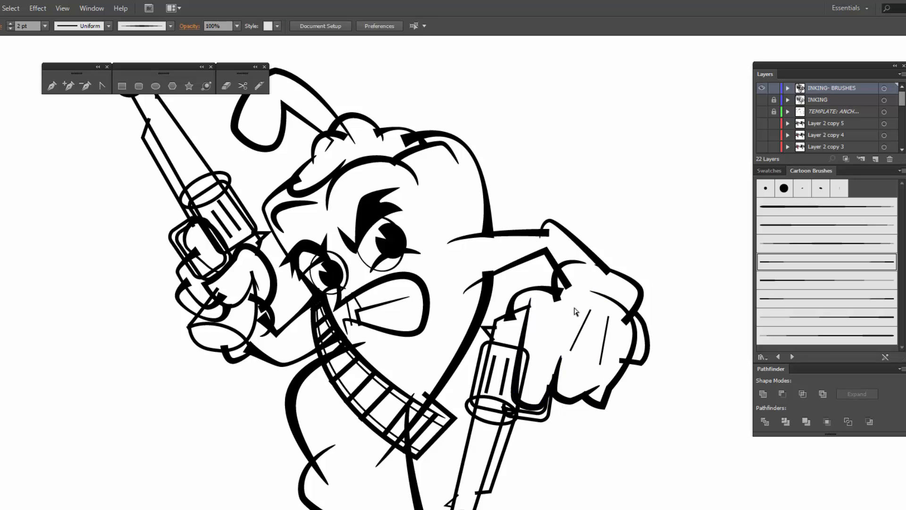
# - Give the two straight lines on the back of the lowered-gun hand a 4 pt stroke with round caps, and save the document
pyautogui.click(582, 329)
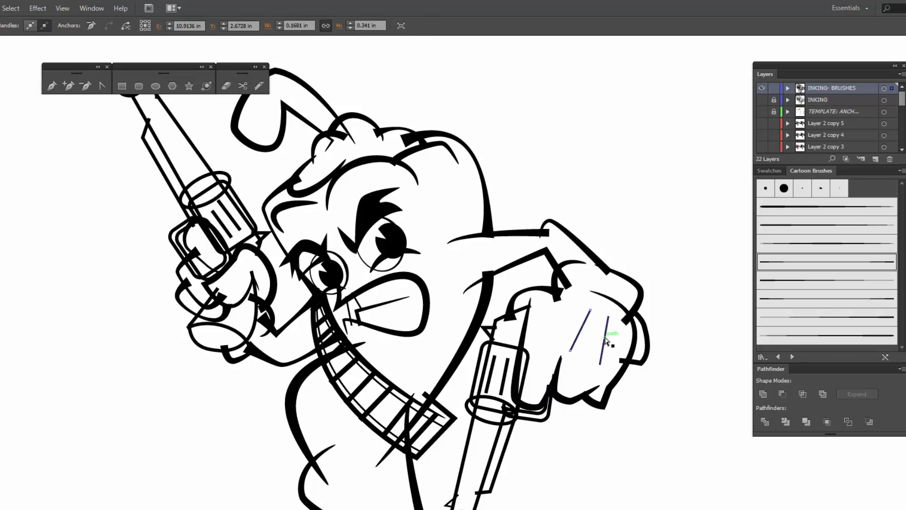
pyautogui.click(615, 437)
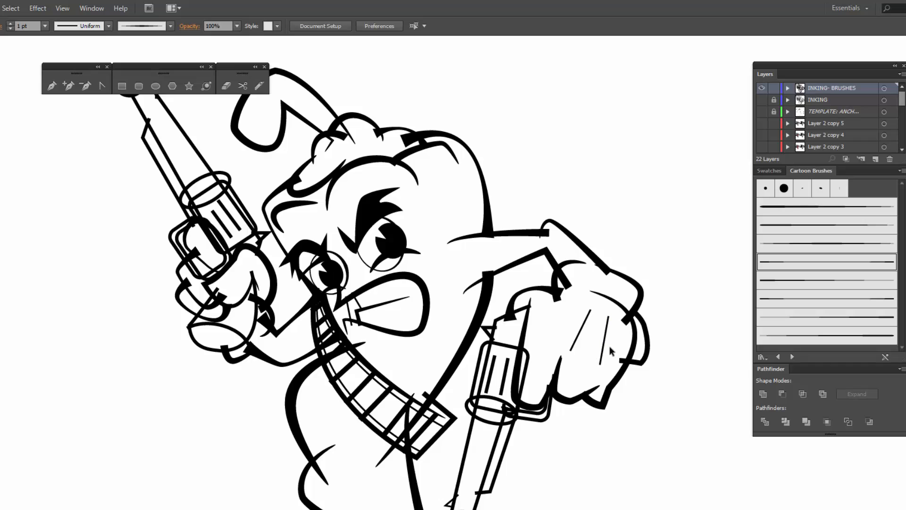
pyautogui.click(605, 346)
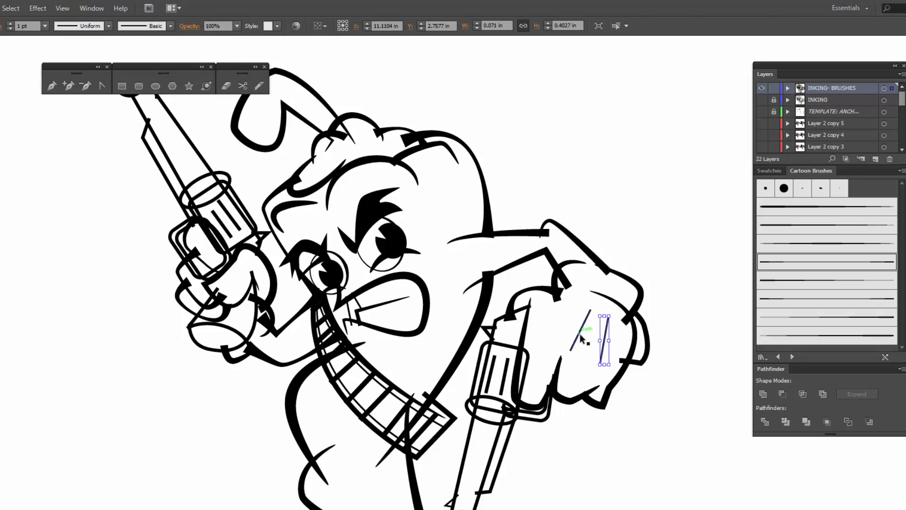
pyautogui.keyDown('shift'); pyautogui.click(579, 333); pyautogui.keyUp('shift')
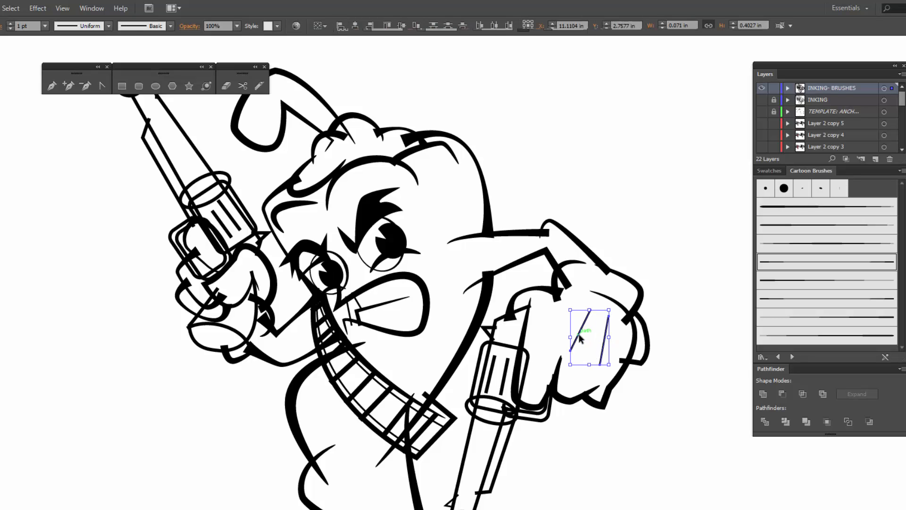
pyautogui.click(10, 23)
pyautogui.click(10, 24)
pyautogui.click(10, 24)
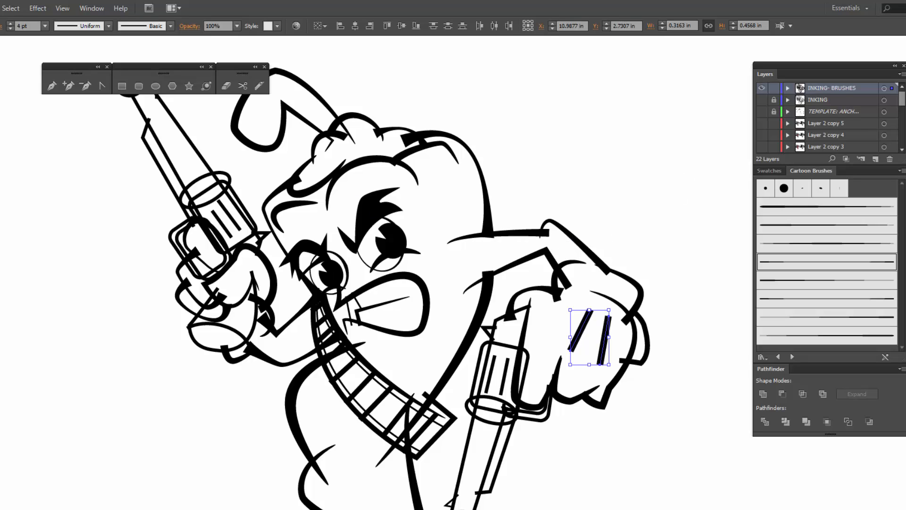
pyautogui.click(904, 185)
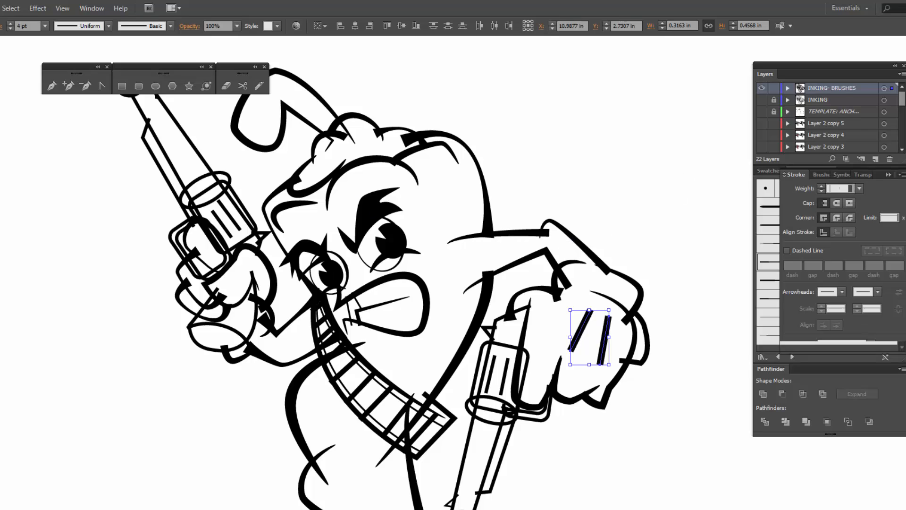
pyautogui.click(837, 203)
pyautogui.click(705, 255)
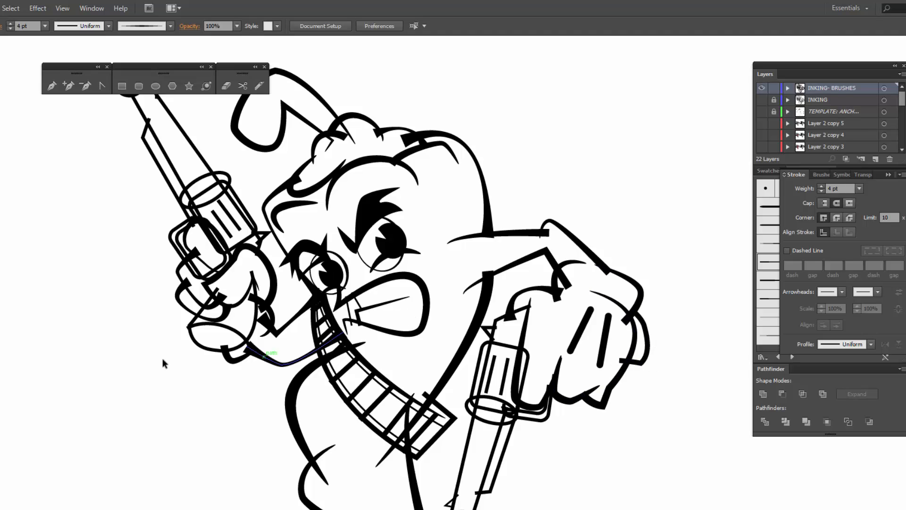
pyautogui.click(0, 8)
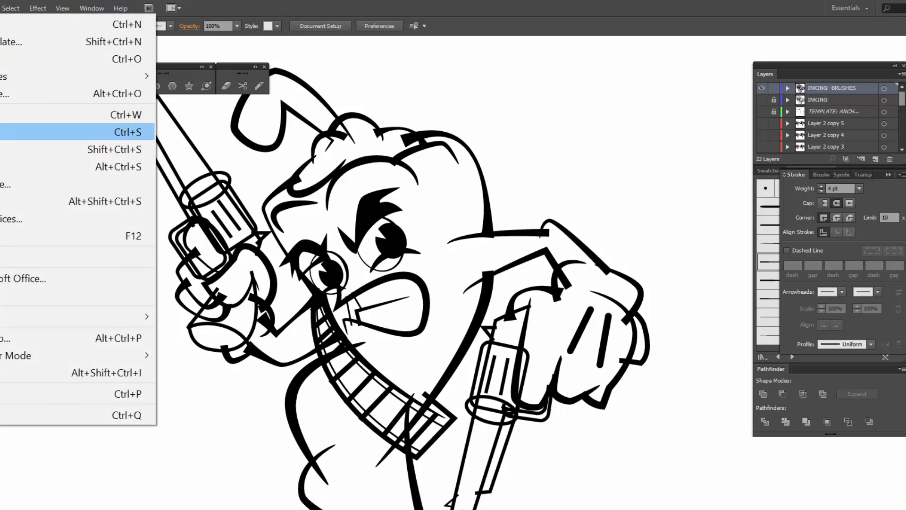
pyautogui.click(1, 132)
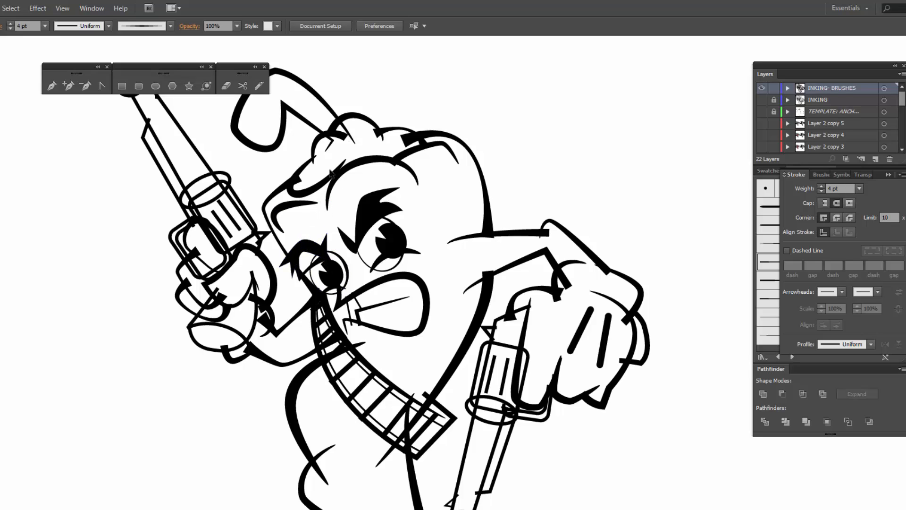
# - Move the upper end anchor of the small loop at the head's upper-left edge slightly up and right, to X 8.7512 in, Y 1.1943 in
pyautogui.click(315, 187)
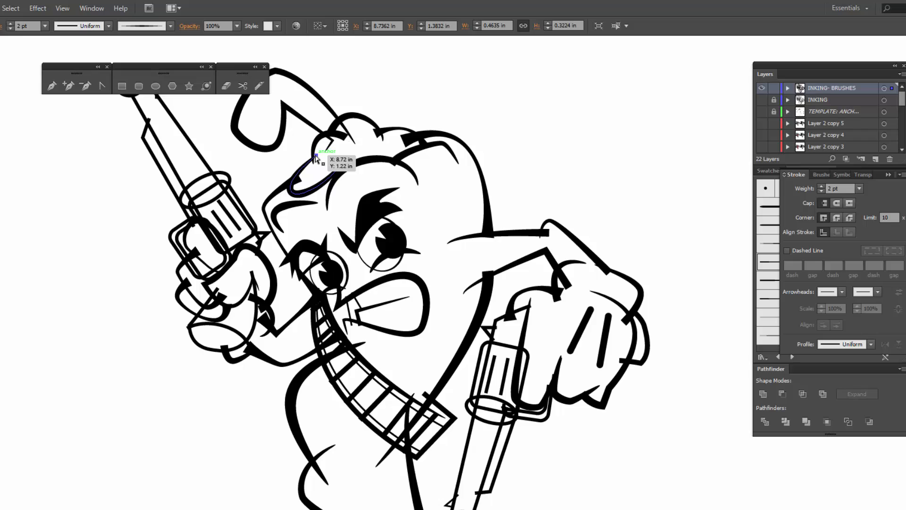
pyautogui.click(318, 160)
pyautogui.click(317, 158)
pyautogui.press('Up')
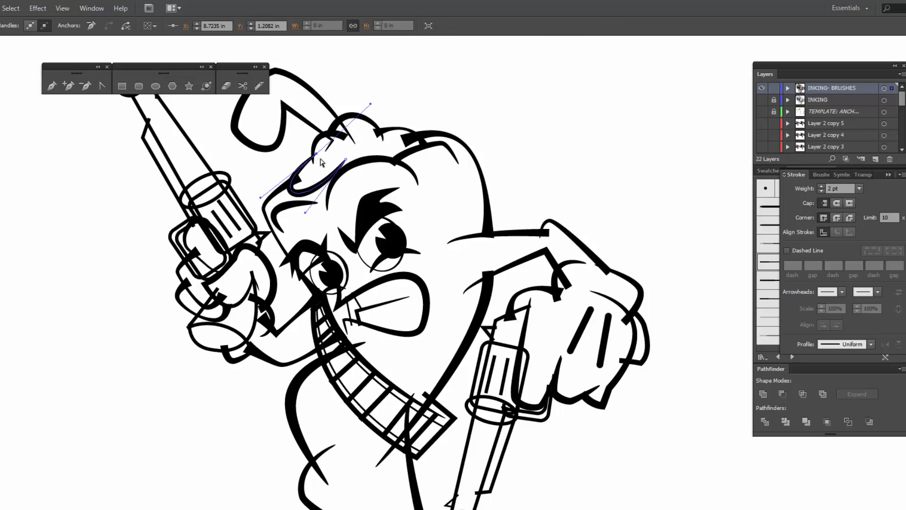
pyautogui.press('Right')
pyautogui.press('Right')
pyautogui.press('Up')
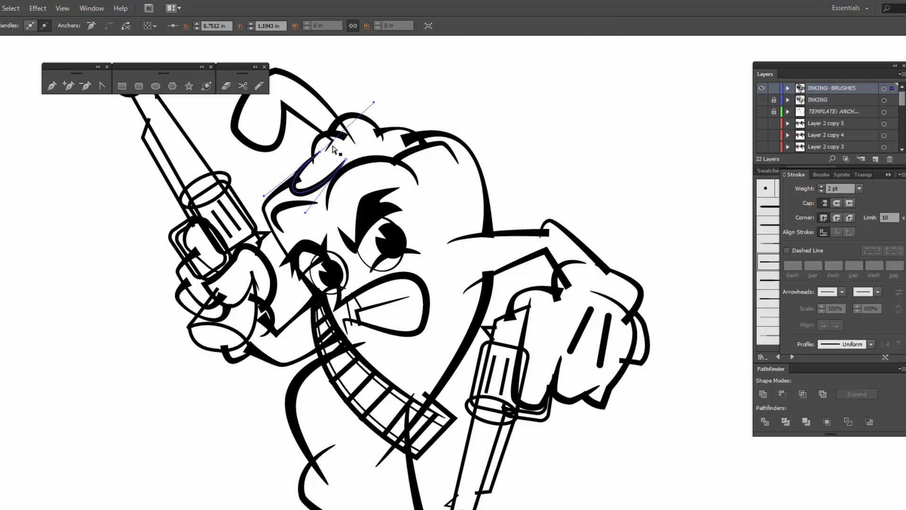
pyautogui.click(395, 100)
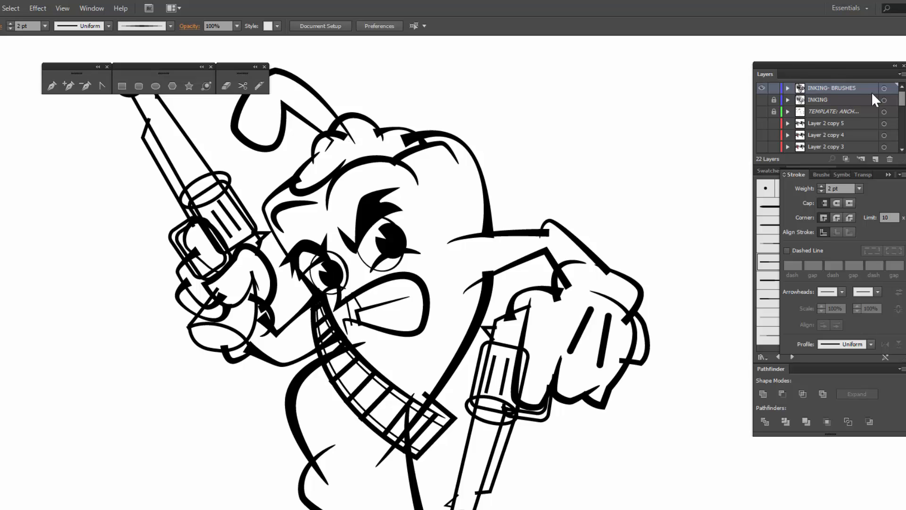
# - Duplicate the INKING- BRUSHES layer, hide and lock the original, and make the copy the active layer
pyautogui.click(902, 76)
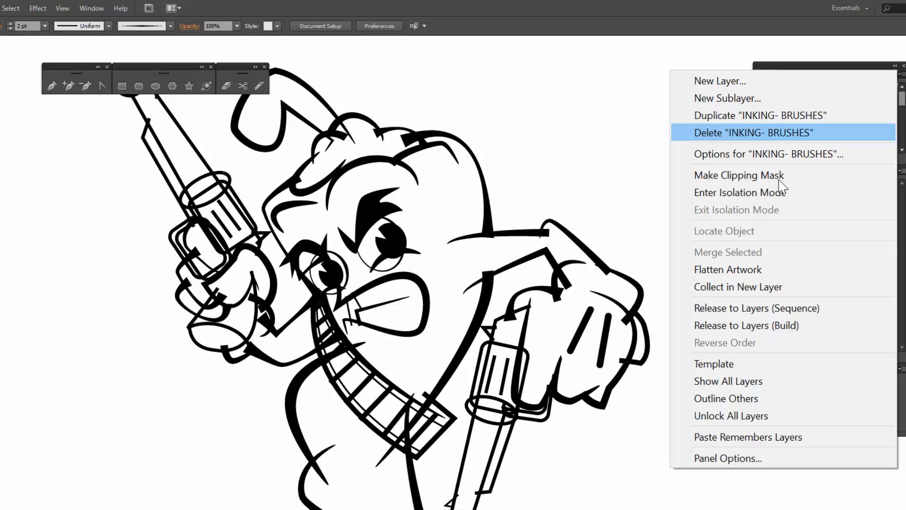
pyautogui.click(755, 118)
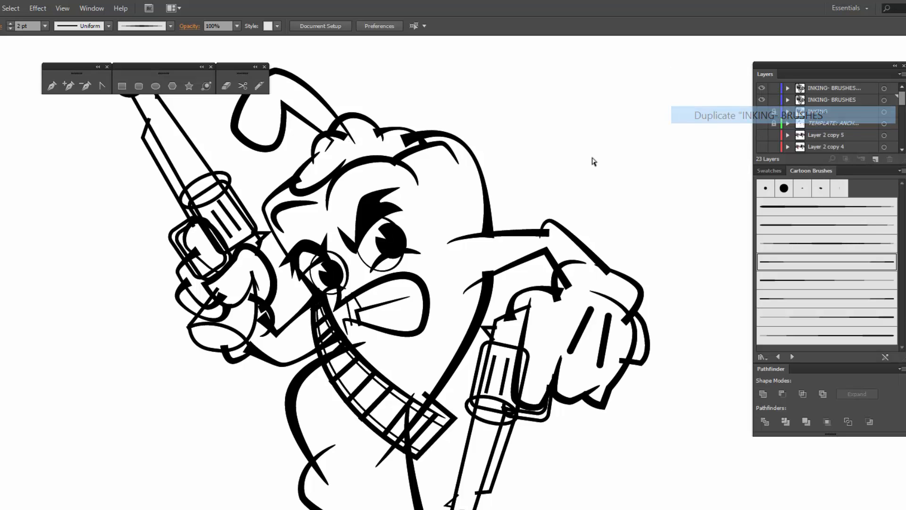
pyautogui.click(762, 101)
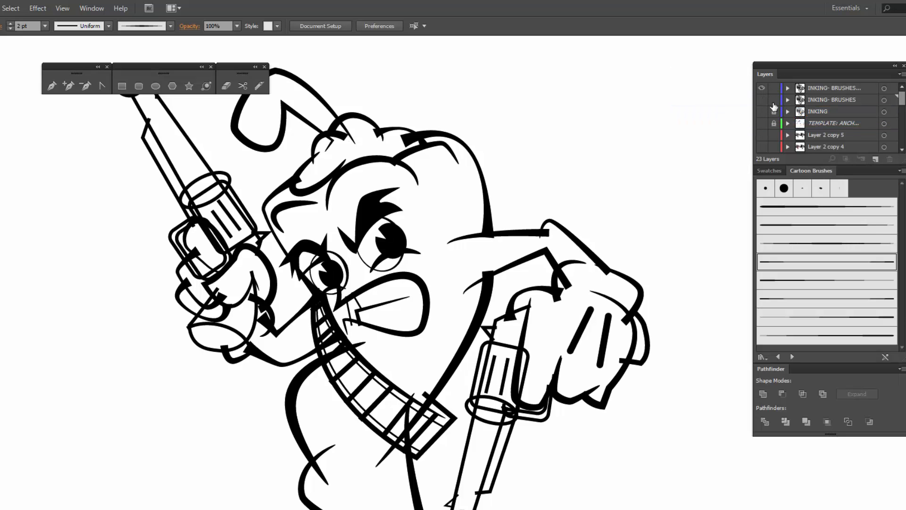
pyautogui.click(775, 99)
pyautogui.click(831, 84)
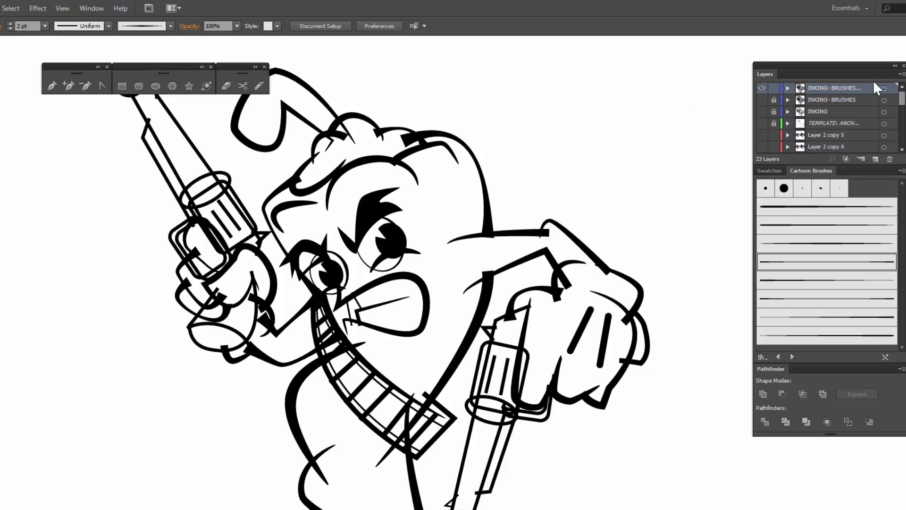
# - Expand the appearance of all artwork on the copied inking layer, including both fills and strokes
pyautogui.click(884, 89)
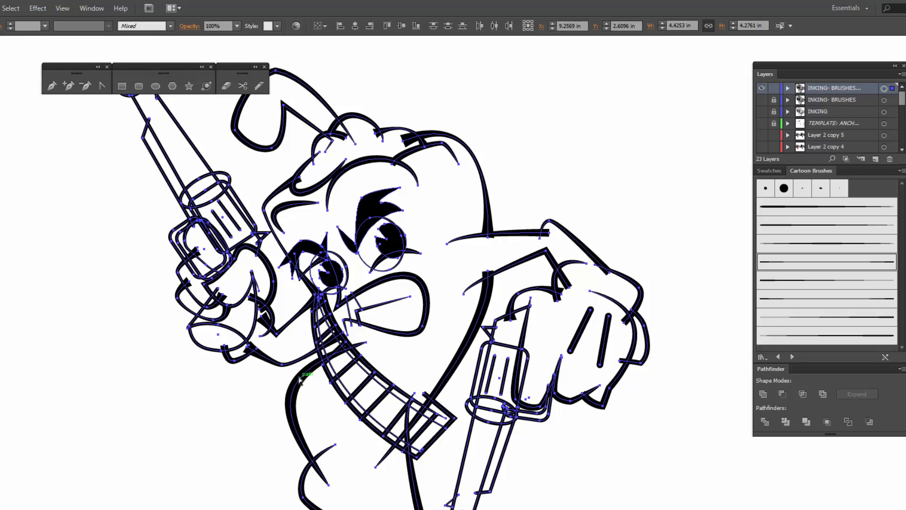
pyautogui.click(1, 8)
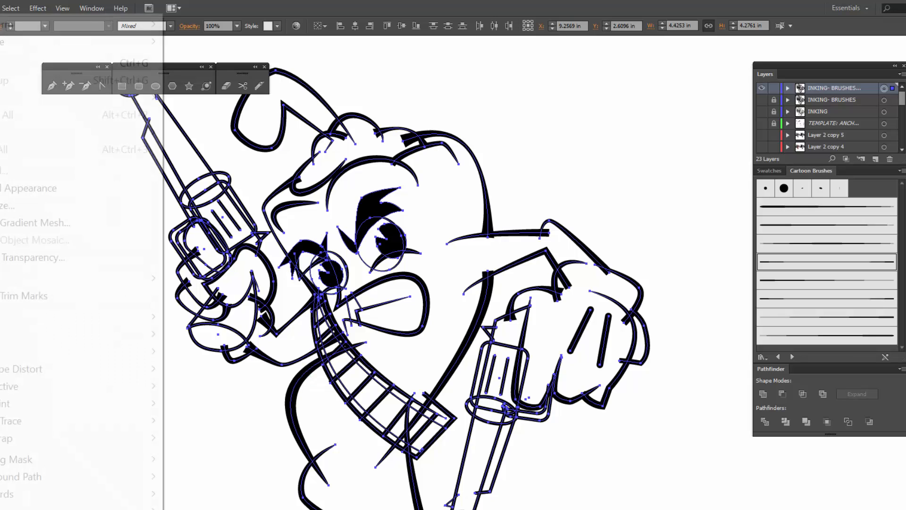
pyautogui.click(7, 189)
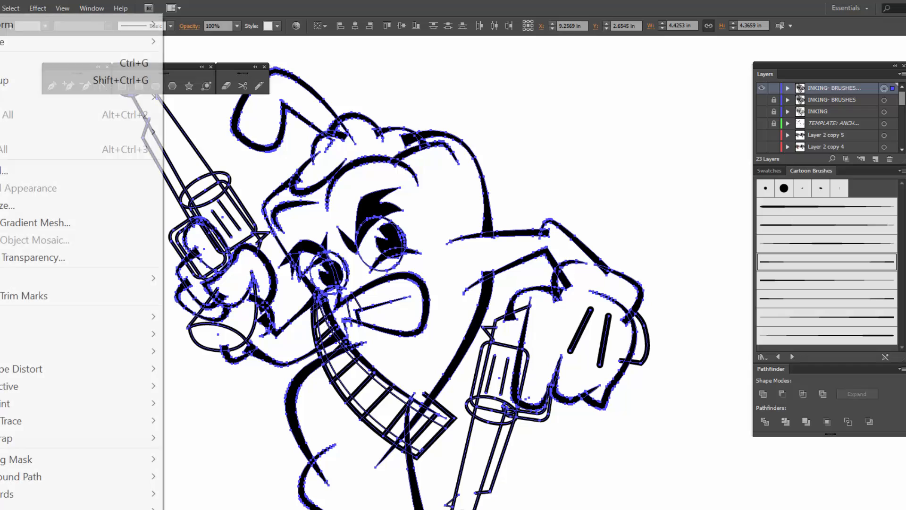
pyautogui.click(1, 8)
pyautogui.click(3, 170)
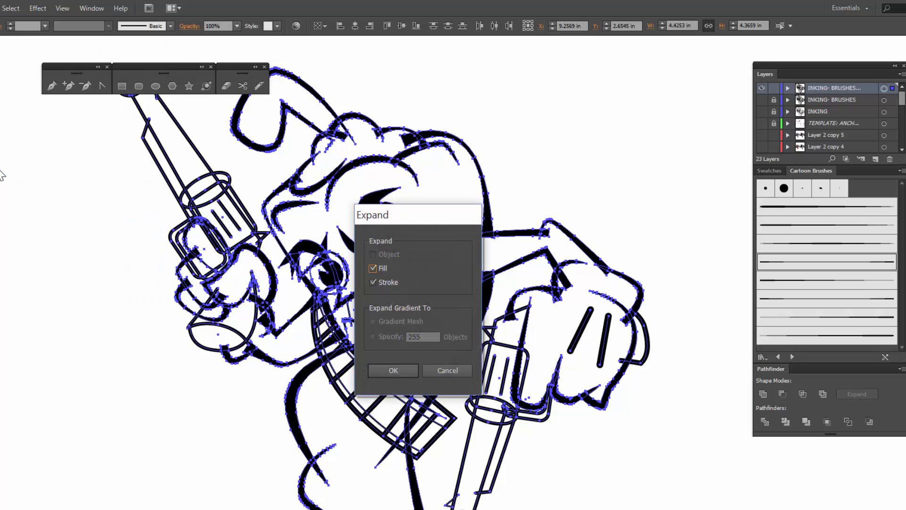
pyautogui.click(390, 370)
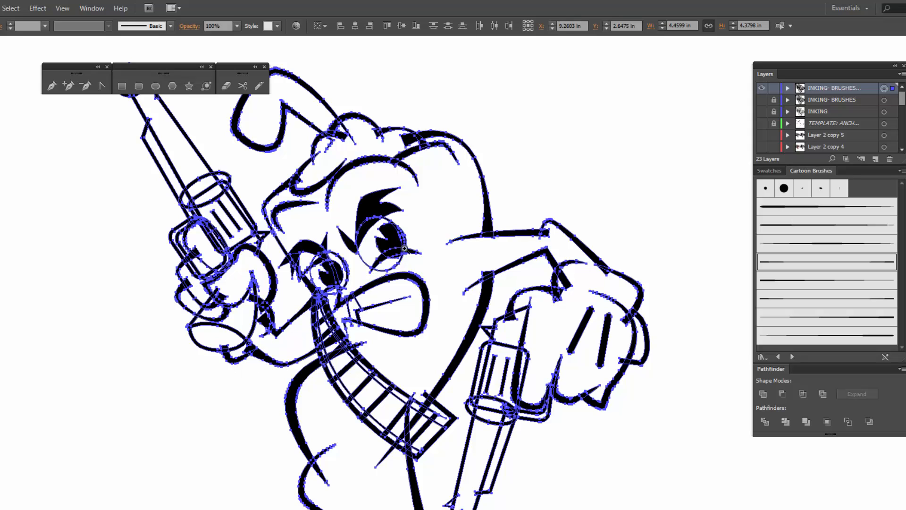
# - Erase the thick end of the upper head crease where it overhangs the forehead curve
pyautogui.scroll(2, 367, 227)
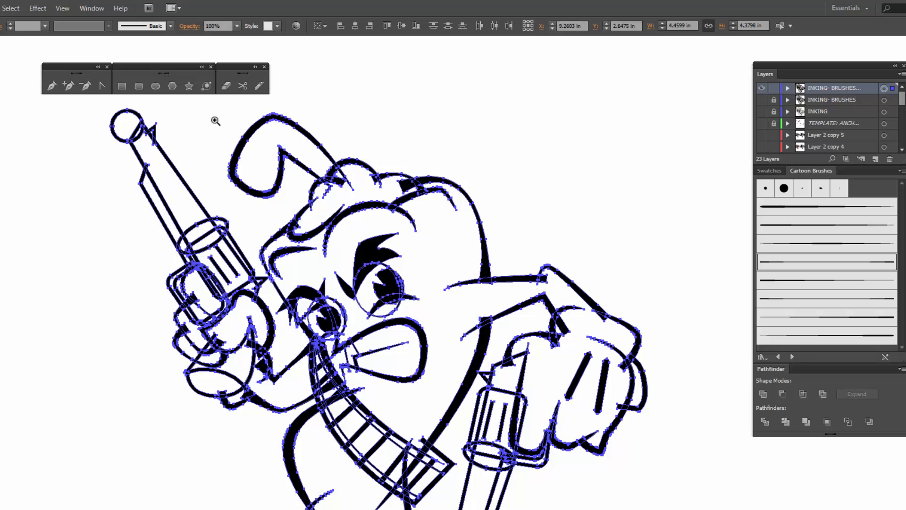
pyautogui.moveTo(191, 107); pyautogui.dragTo(662, 424)
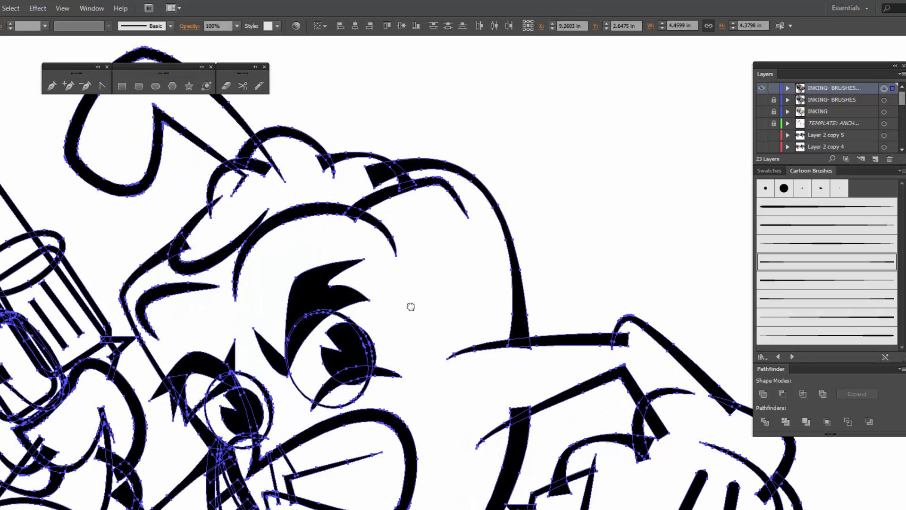
pyautogui.moveTo(411, 307); pyautogui.dragTo(471, 352)
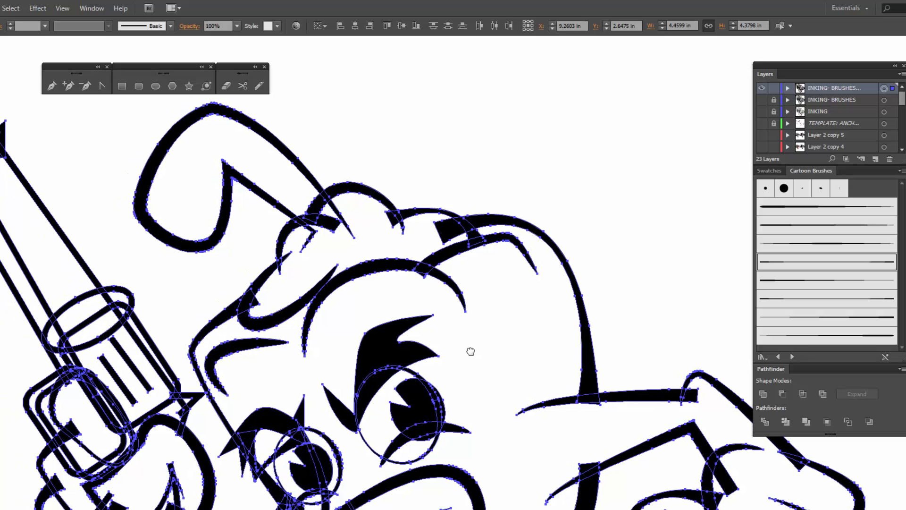
pyautogui.click(546, 203)
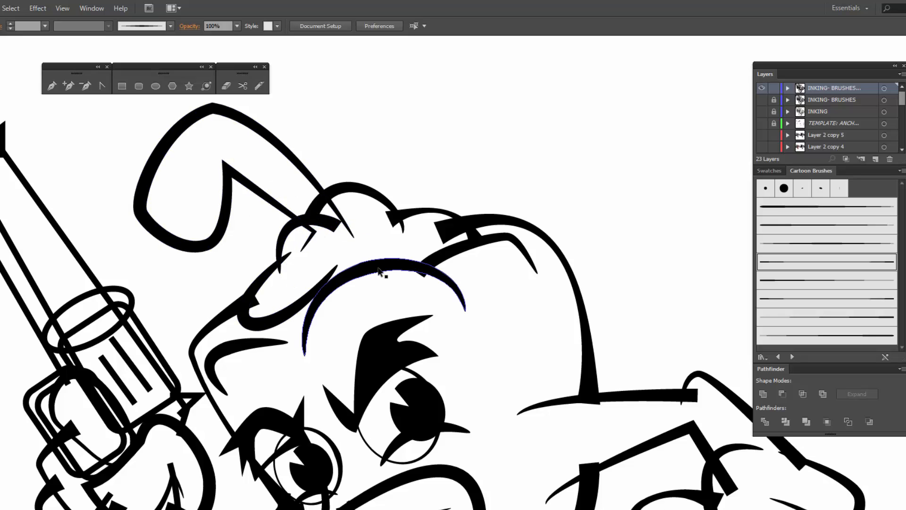
pyautogui.moveTo(415, 272); pyautogui.dragTo(539, 273)
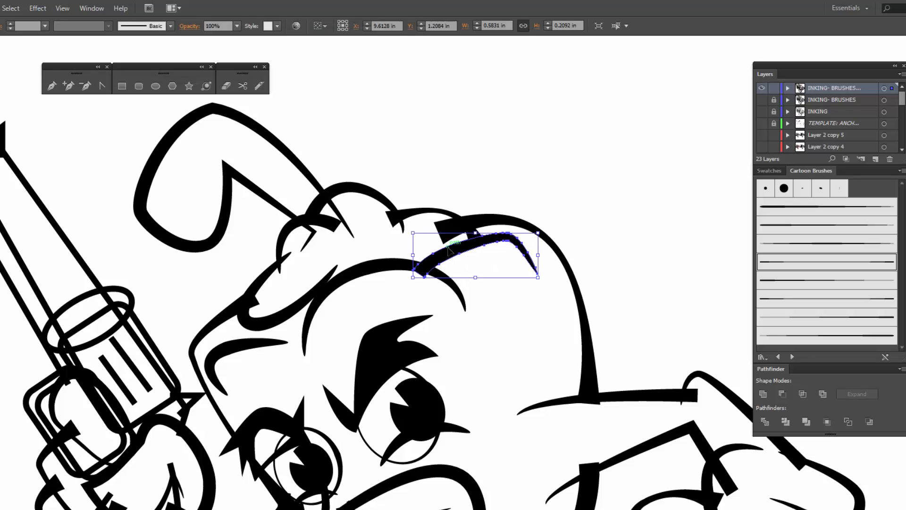
pyautogui.hotkey('ctrl', '=')
pyautogui.hotkey('ctrl', '=')
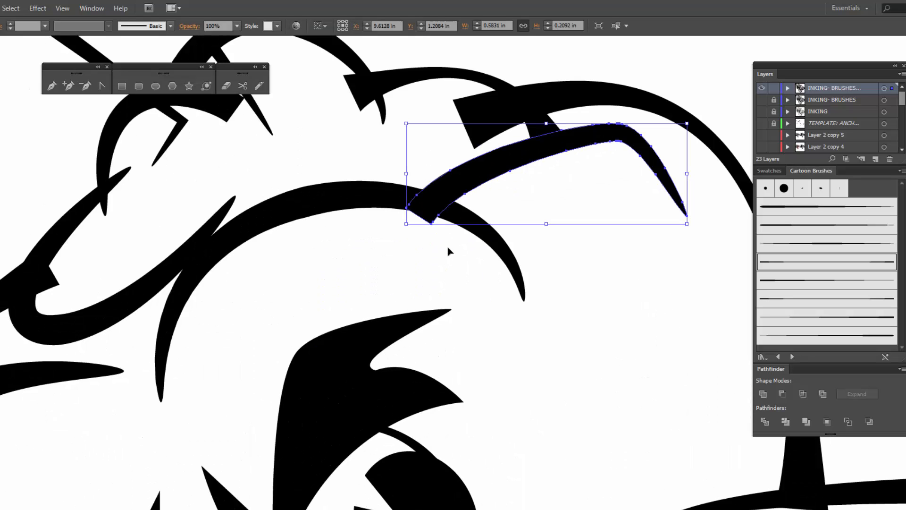
pyautogui.moveTo(511, 303); pyautogui.dragTo(505, 365)
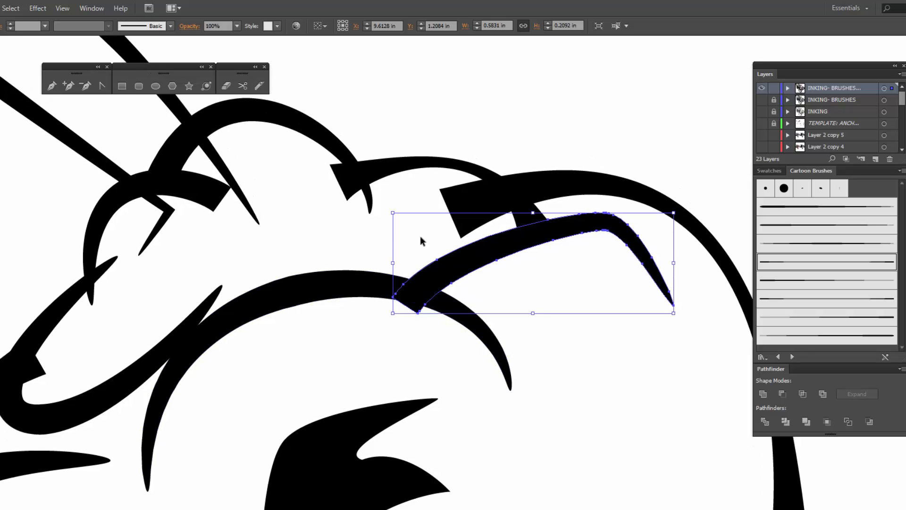
pyautogui.click(206, 86)
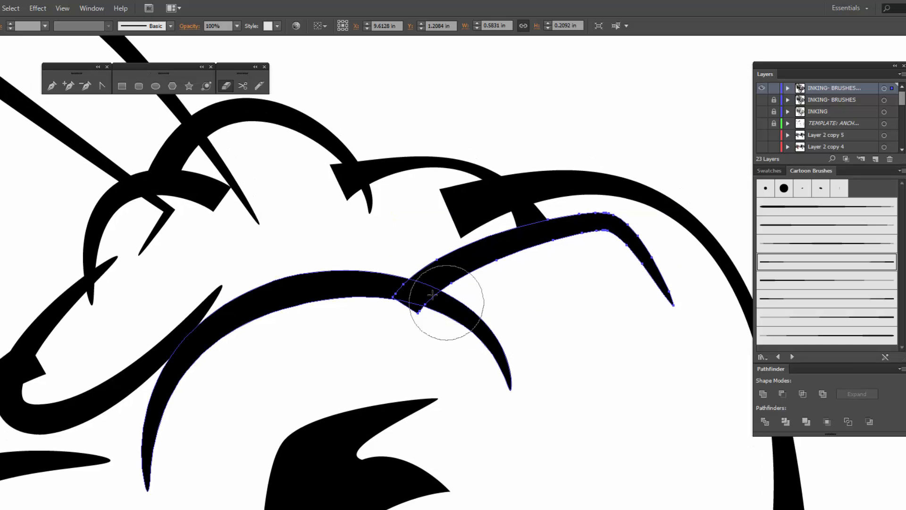
pyautogui.click(223, 90)
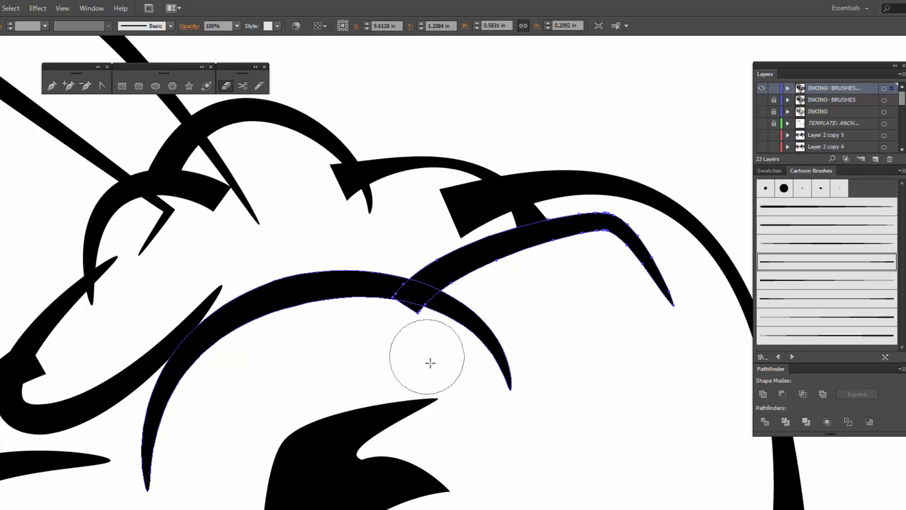
pyautogui.moveTo(378, 316); pyautogui.dragTo(386, 320)
pyautogui.moveTo(421, 364); pyautogui.dragTo(417, 419)
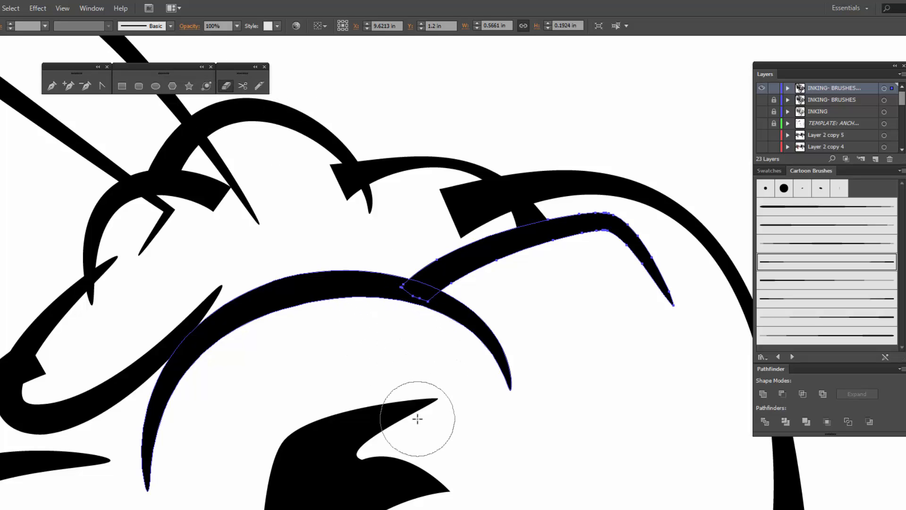
pyautogui.press('v')
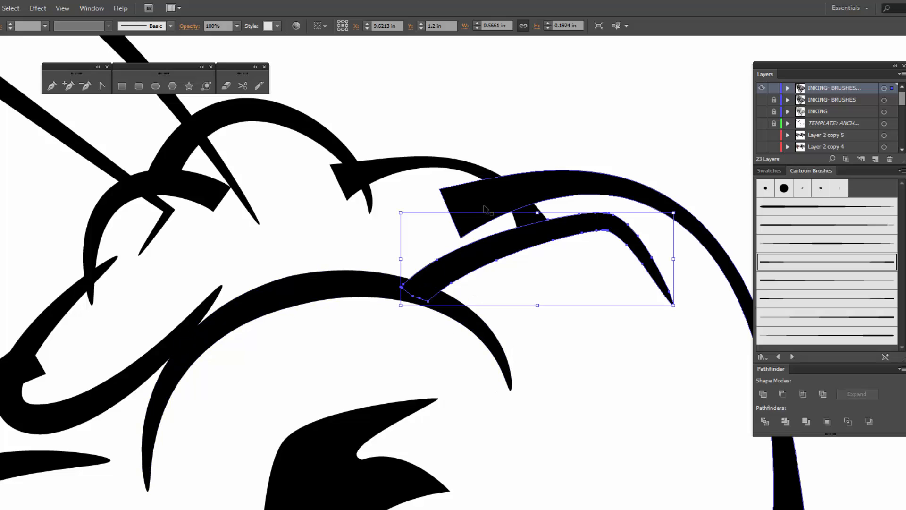
# - Erase the blunt end of the long back-of-head stroke where it overhangs the neighbouring forehead bump
pyautogui.click(486, 203)
pyautogui.hotkey('shift', 'e')
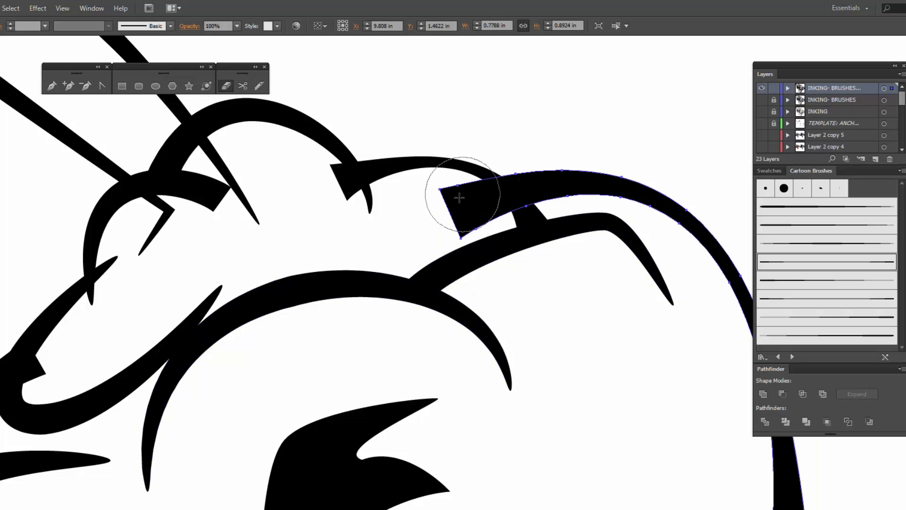
pyautogui.moveTo(461, 196)
pyautogui.mouseDown()
pyautogui.moveTo(489, 228)
pyautogui.moveTo(482, 220)
pyautogui.moveTo(454, 245)
pyautogui.moveTo(482, 235)
pyautogui.moveTo(518, 254)
pyautogui.moveTo(549, 225)
pyautogui.moveTo(513, 185)
pyautogui.mouseUp()
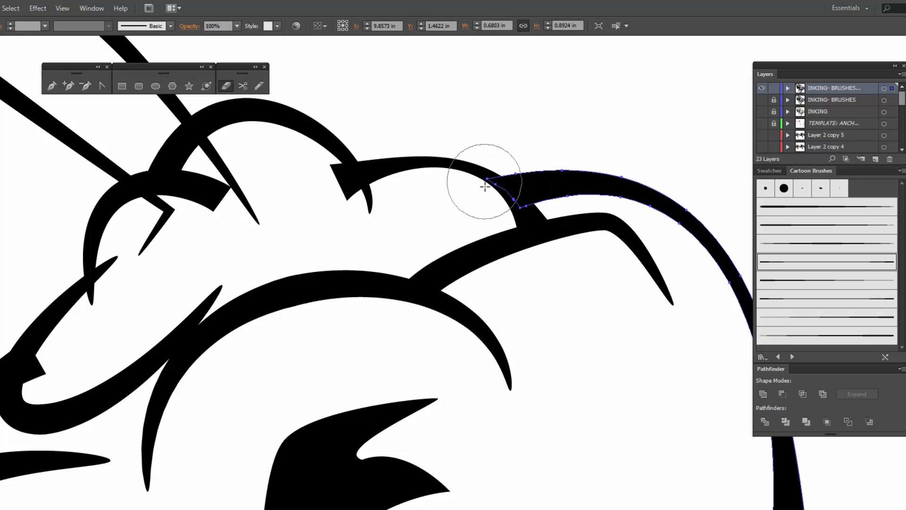
pyautogui.press('v')
pyautogui.click(552, 304)
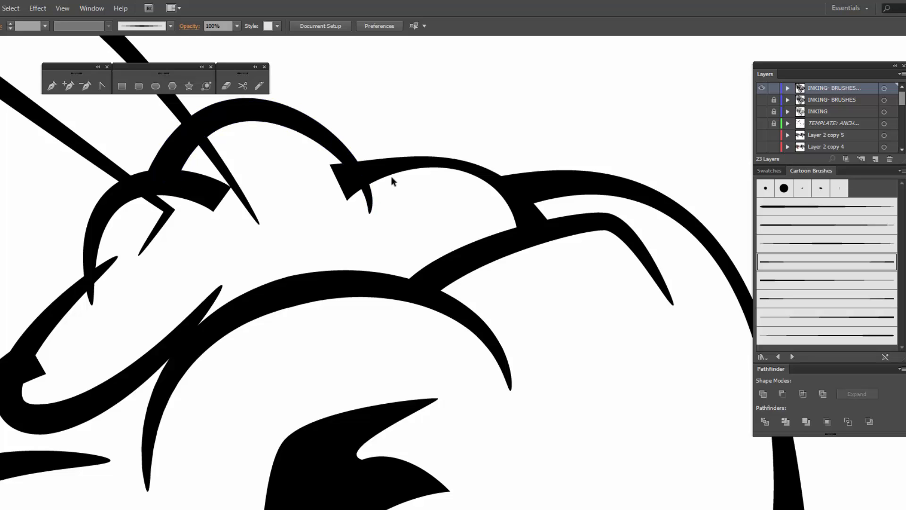
# - Erase the thick wedge end of the middle forehead bump where it pokes past the larger bump beside it
pyautogui.click(349, 179)
pyautogui.hotkey('shift', 'e')
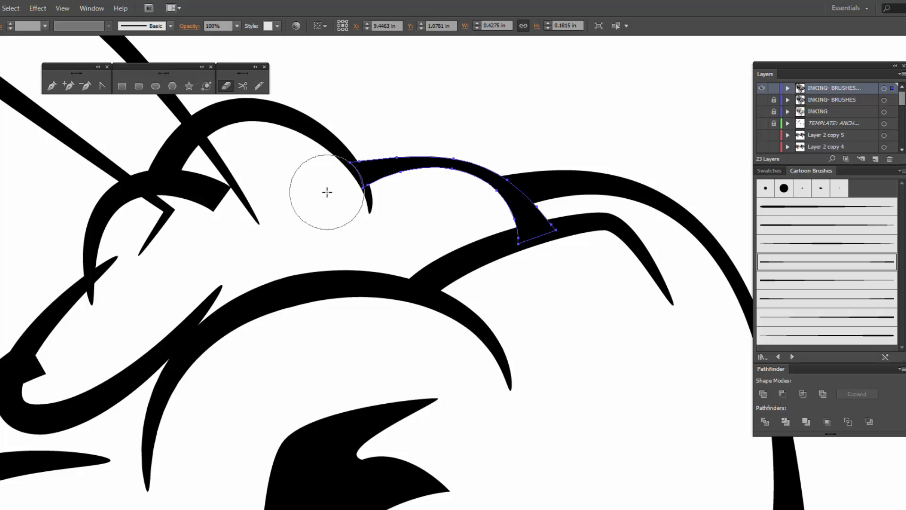
pyautogui.moveTo(310, 236)
pyautogui.mouseDown()
pyautogui.moveTo(463, 293)
pyautogui.moveTo(463, 304)
pyautogui.mouseUp()
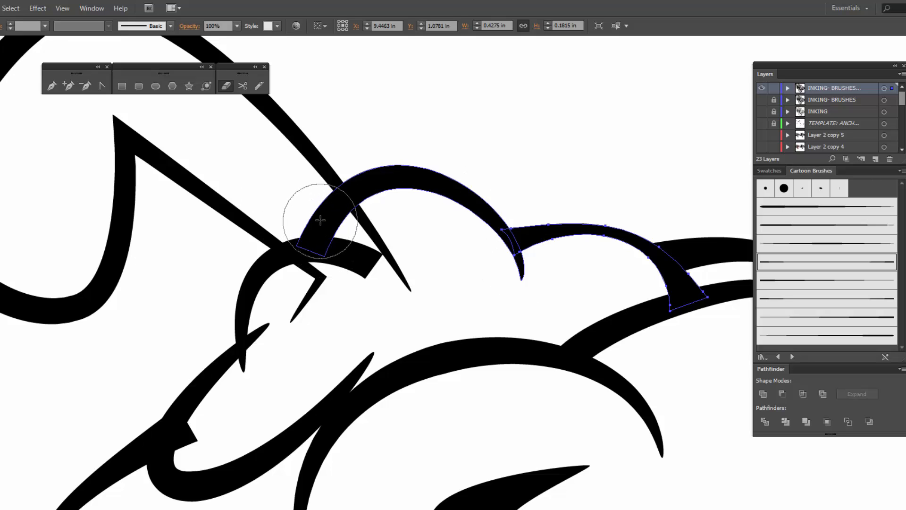
# - Erase the thick lower end of the large forehead bump up to the diagonal line that crosses it
pyautogui.moveTo(321, 221); pyautogui.dragTo(326, 242)
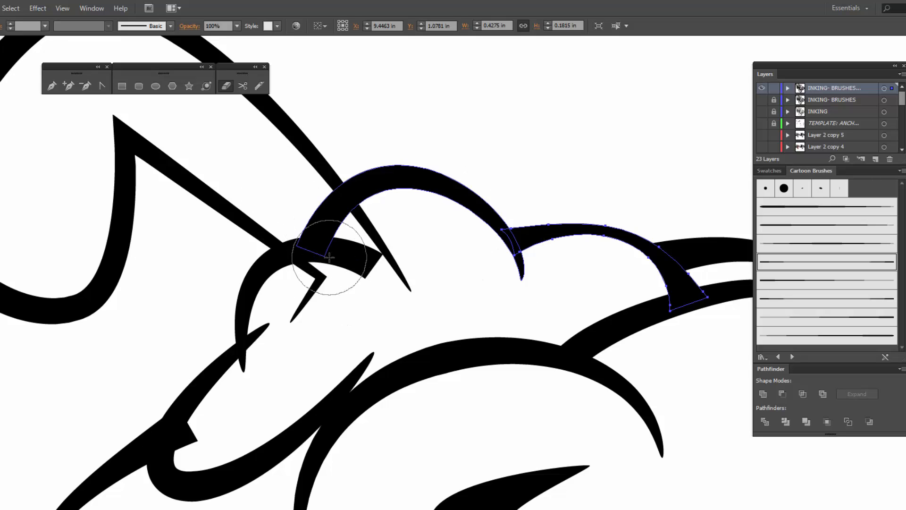
pyautogui.press('v')
pyautogui.click(329, 230)
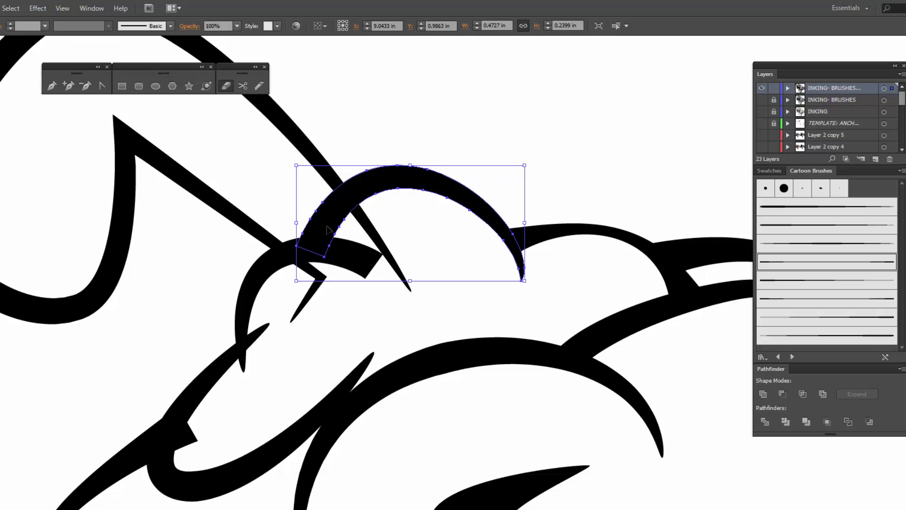
pyautogui.hotkey('shift', 'e')
pyautogui.moveTo(317, 208); pyautogui.dragTo(324, 239)
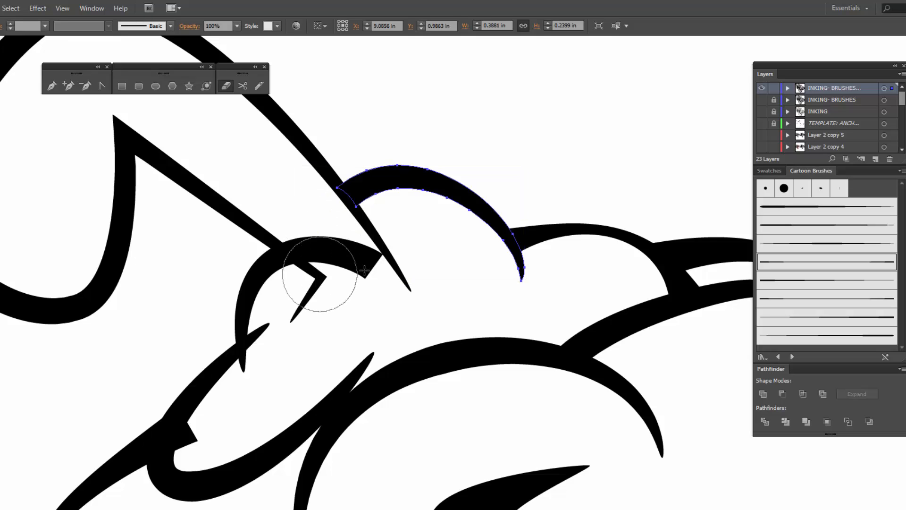
# - Trim the small loop below the diagonal lines, erasing its thick upper end and the thin tip past the stroke beneath it
pyautogui.press('v')
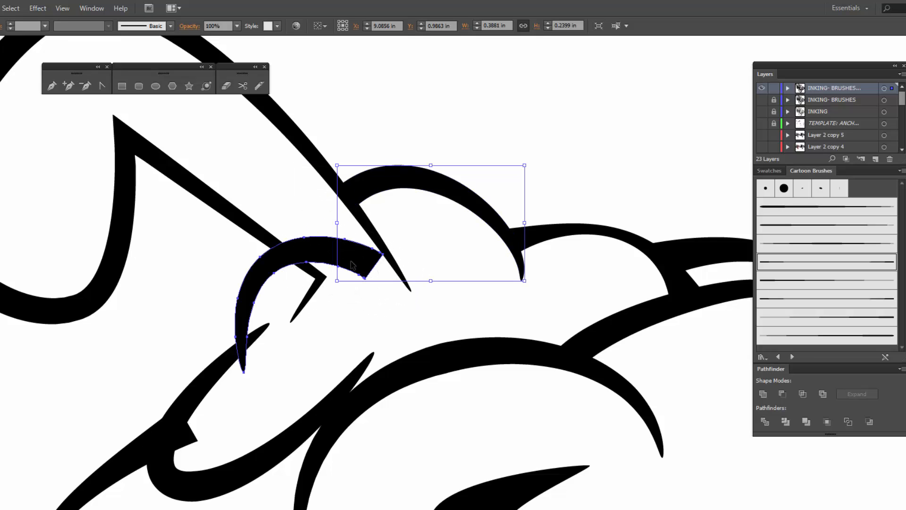
pyautogui.click(352, 265)
pyautogui.hotkey('shift', 'e')
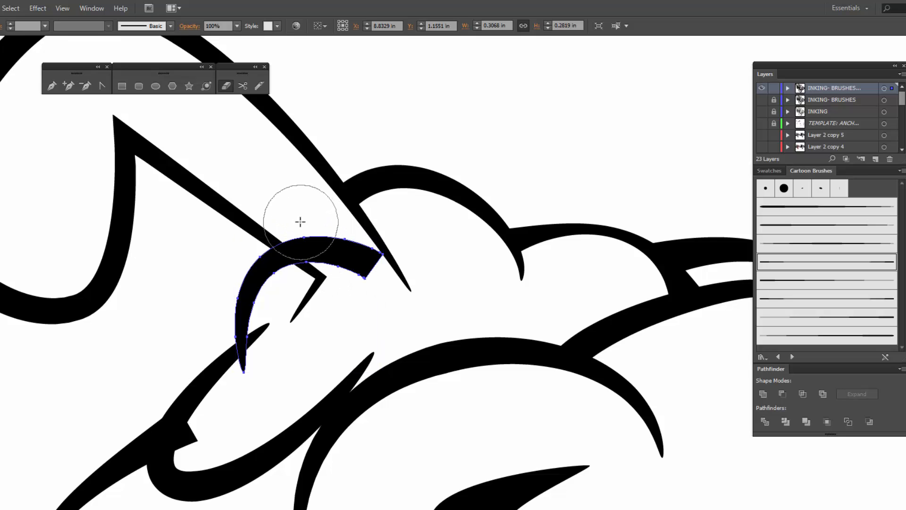
pyautogui.moveTo(299, 222); pyautogui.dragTo(399, 269)
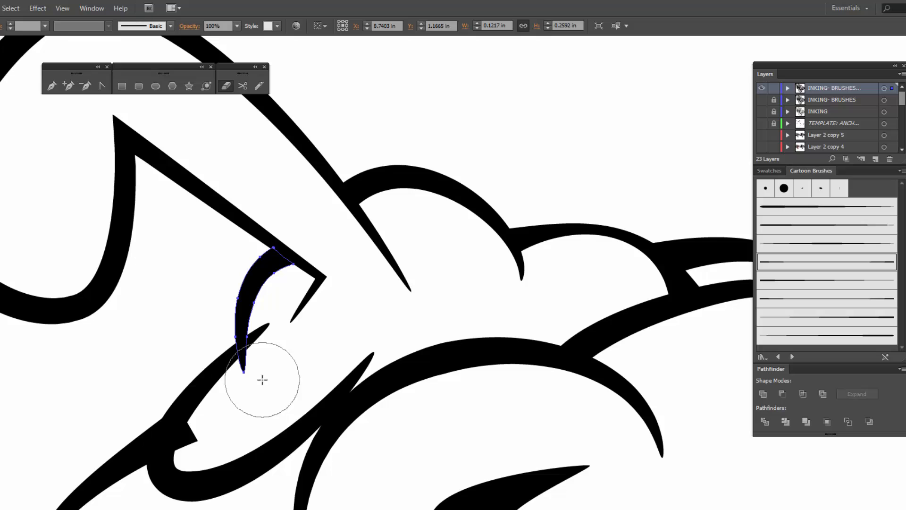
pyautogui.moveTo(260, 377); pyautogui.dragTo(264, 378)
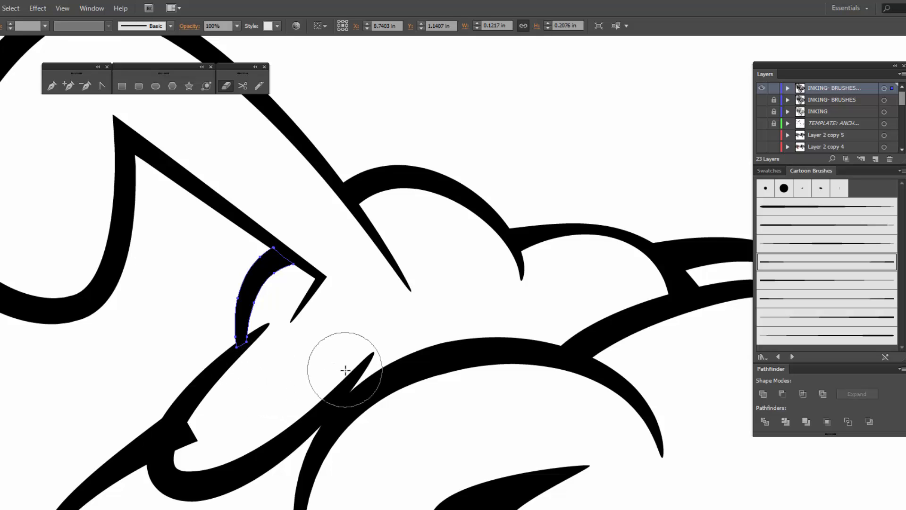
# - Reduce the eraser size and erase the blunt end of the face contour where it overhangs the U-shaped head fold
pyautogui.press('[')
pyautogui.press('[')
pyautogui.press('[')
pyautogui.press(']')
pyautogui.press(']')
pyautogui.press(']')
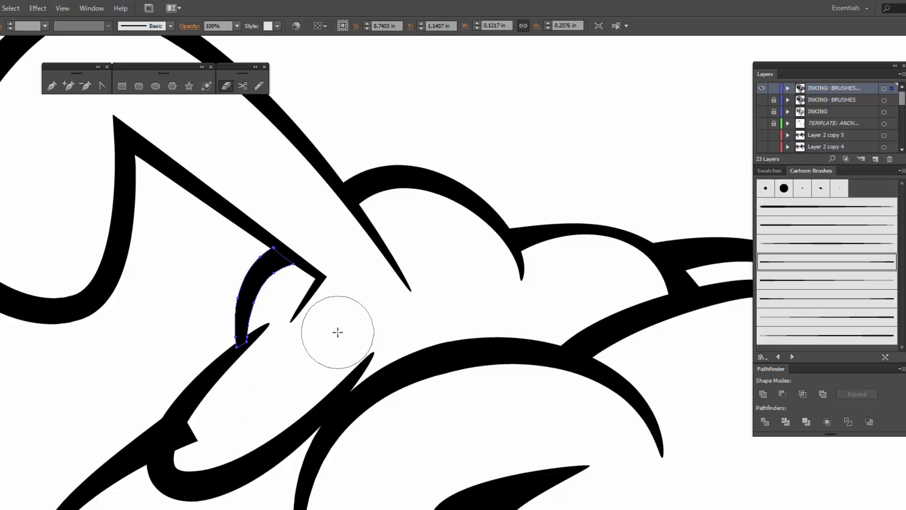
pyautogui.press('[')
pyautogui.press('[')
pyautogui.press('[')
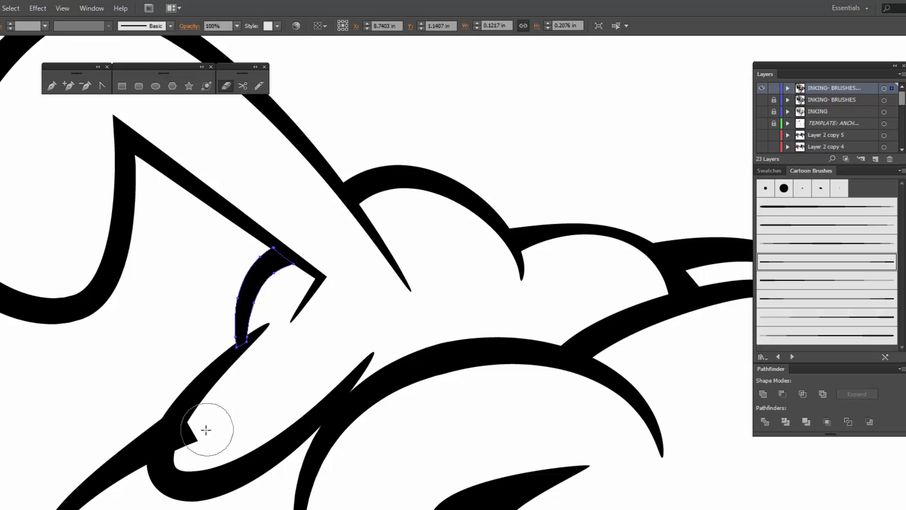
pyautogui.press('v')
pyautogui.click(185, 434)
pyautogui.hotkey('shift', 'e')
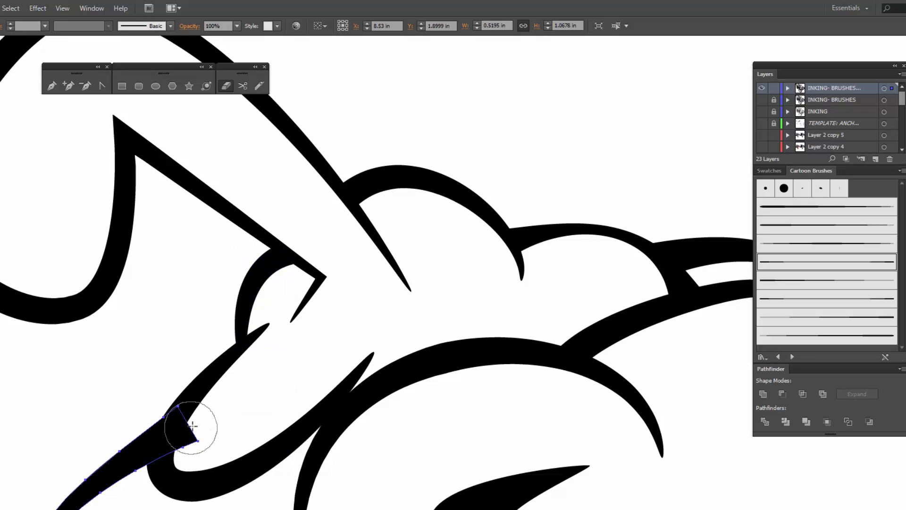
pyautogui.moveTo(192, 428); pyautogui.dragTo(191, 441)
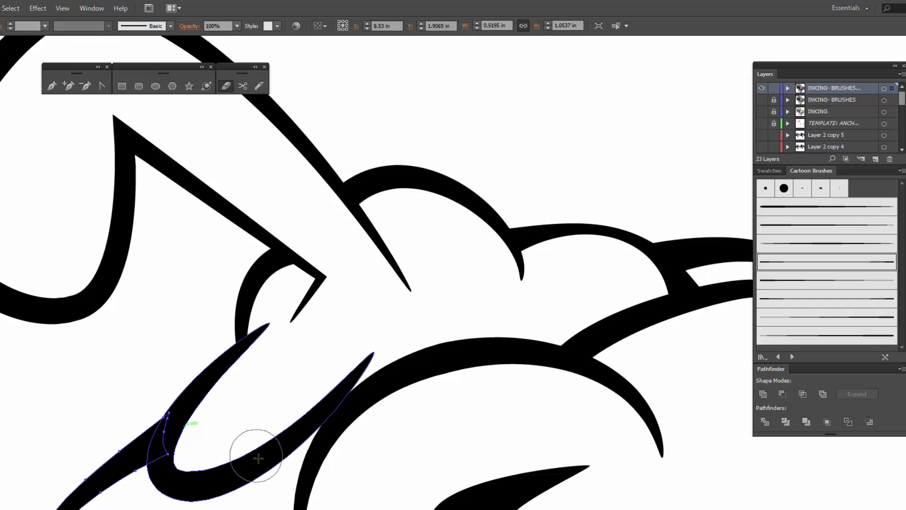
# - Erase the smaller eye's outline beyond the face edge, along with the lower eyelid stroke's overhanging tip
pyautogui.moveTo(306, 485)
pyautogui.mouseDown()
pyautogui.moveTo(243, 261)
pyautogui.moveTo(202, 194)
pyautogui.mouseUp()
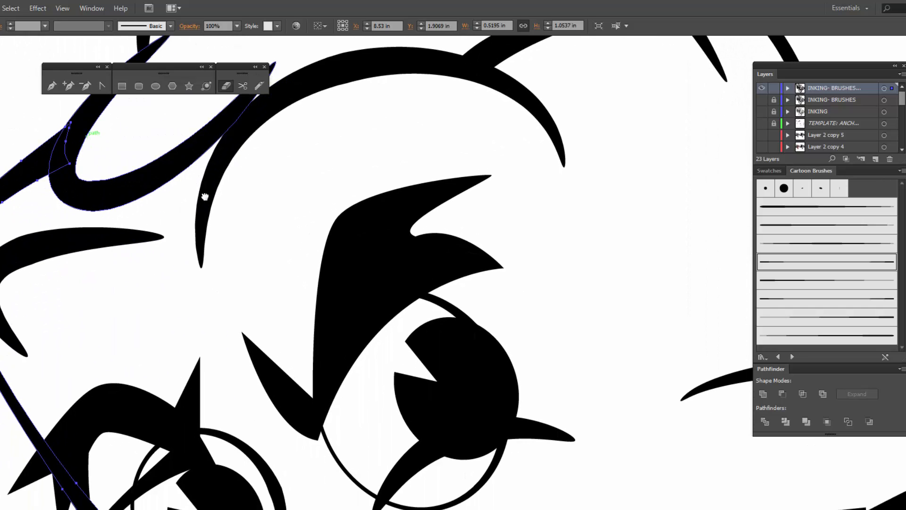
pyautogui.moveTo(299, 373)
pyautogui.mouseDown()
pyautogui.moveTo(287, 323)
pyautogui.moveTo(341, 255)
pyautogui.mouseUp()
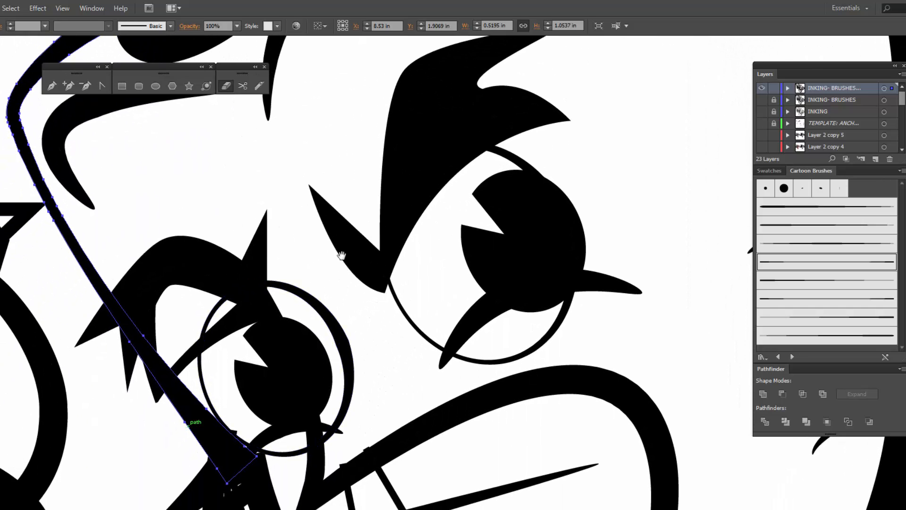
pyautogui.keyDown('ctrl'); pyautogui.click(344, 352); pyautogui.keyUp('ctrl')
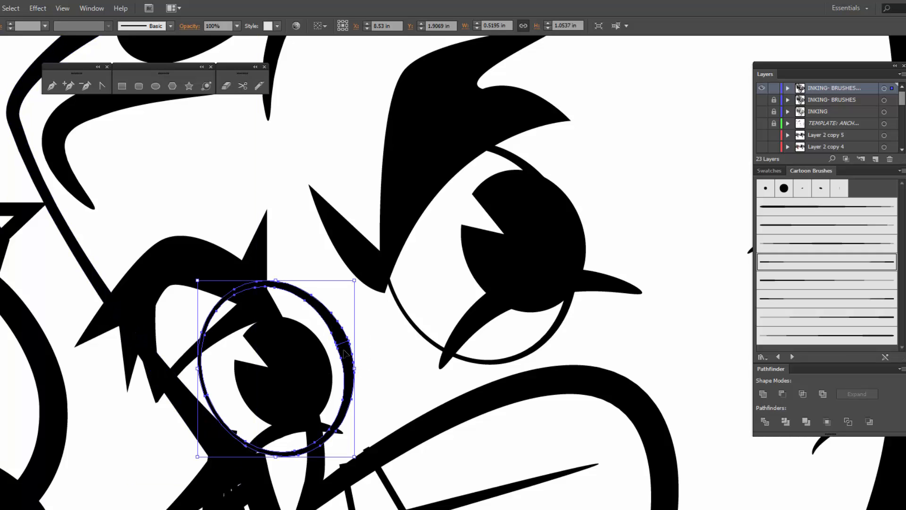
pyautogui.moveTo(275, 268)
pyautogui.mouseDown()
pyautogui.moveTo(353, 353)
pyautogui.moveTo(359, 392)
pyautogui.moveTo(345, 440)
pyautogui.mouseUp()
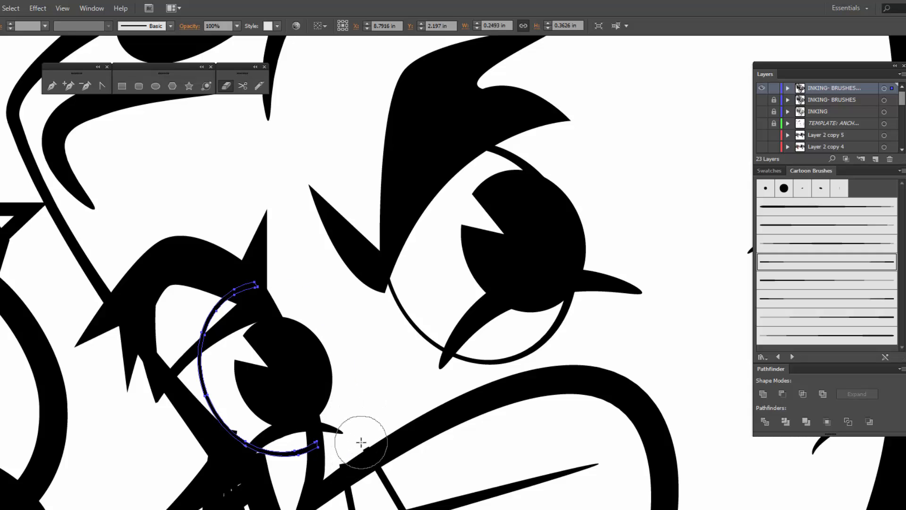
pyautogui.click(337, 433)
pyautogui.hotkey('shift', 'e')
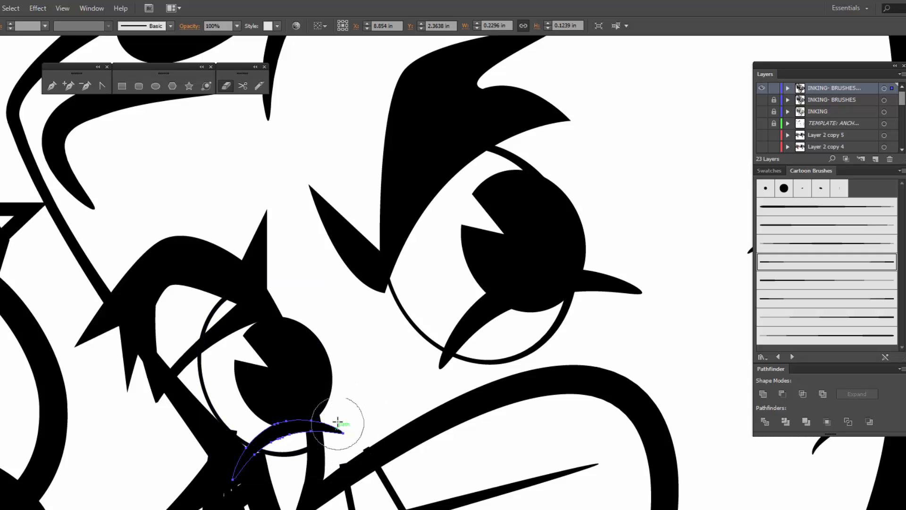
pyautogui.press('v')
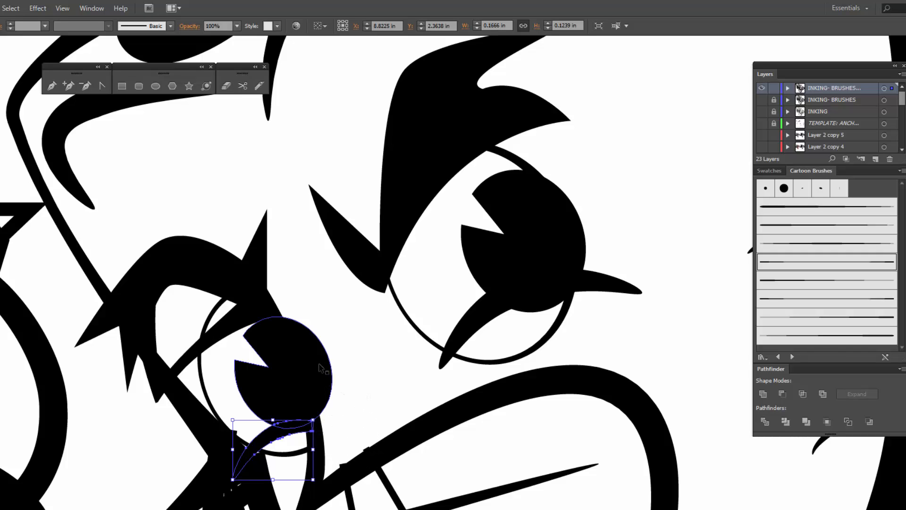
# - Erase the part of the smaller eye's pupil that extends beyond the curved face edge
pyautogui.click(321, 366)
pyautogui.hotkey('shift', 'e')
pyautogui.moveTo(285, 297)
pyautogui.mouseDown()
pyautogui.moveTo(324, 359)
pyautogui.moveTo(344, 429)
pyautogui.moveTo(289, 318)
pyautogui.moveTo(299, 304)
pyautogui.mouseUp()
pyautogui.hotkey('ctrl', 'z')
pyautogui.hotkey('ctrl', 'z')
pyautogui.moveTo(343, 375)
pyautogui.mouseDown()
pyautogui.moveTo(304, 314)
pyautogui.moveTo(318, 325)
pyautogui.mouseUp()
pyautogui.moveTo(330, 360)
pyautogui.mouseDown()
pyautogui.moveTo(338, 423)
pyautogui.moveTo(352, 428)
pyautogui.moveTo(306, 324)
pyautogui.moveTo(339, 380)
pyautogui.moveTo(295, 308)
pyautogui.mouseUp()
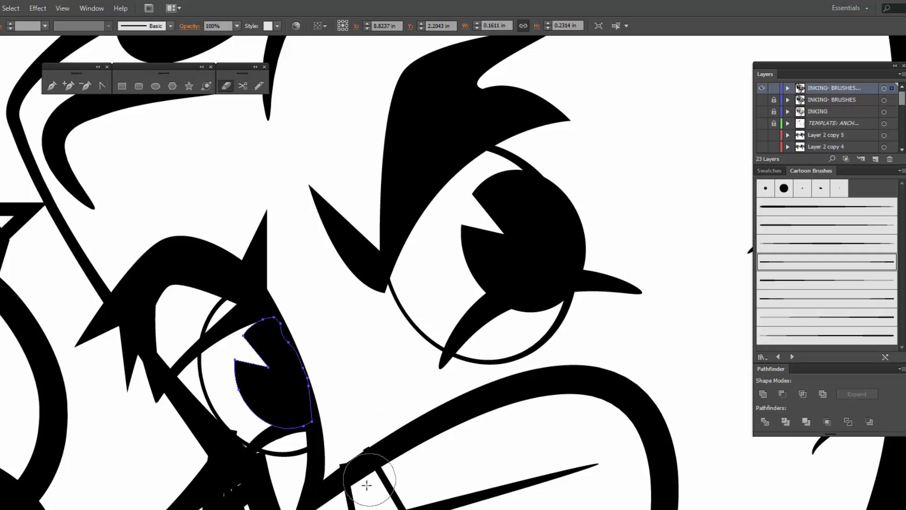
# - Select the tooth lines inside the mouth and erase their upper ends where they overhang the thick mouth outline
pyautogui.press('v')
pyautogui.hotkey('ctrl', '[')
pyautogui.click(361, 507)
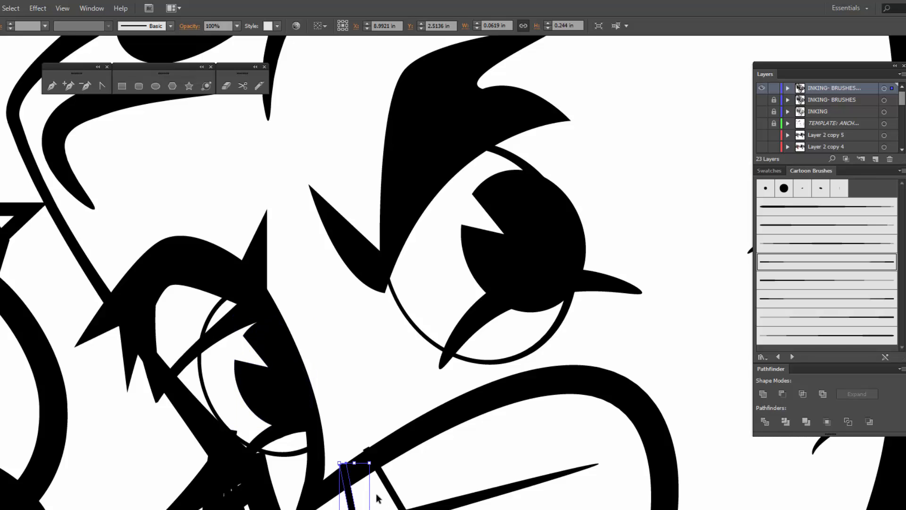
pyautogui.keyDown('shift'); pyautogui.click(393, 493); pyautogui.keyUp('shift')
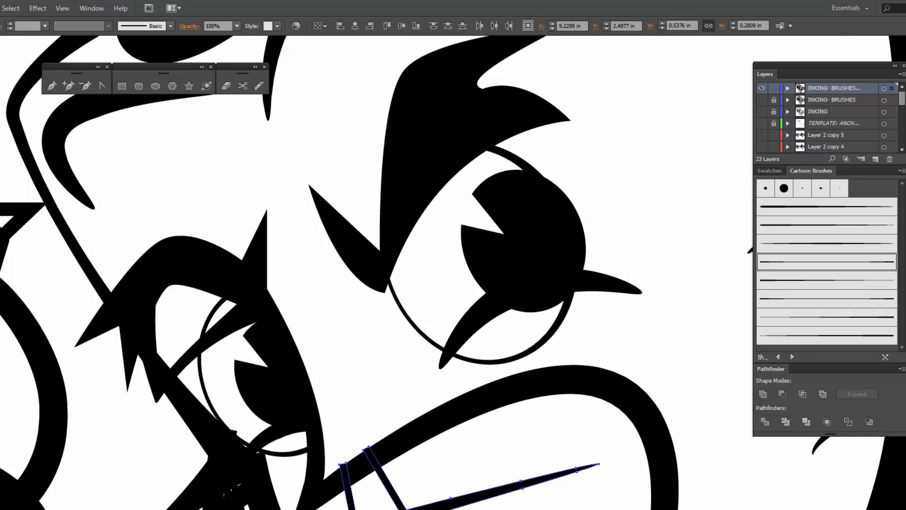
pyautogui.moveTo(426, 509); pyautogui.dragTo(376, 416)
pyautogui.hotkey('shift', 'e')
pyautogui.moveTo(383, 453)
pyautogui.mouseDown()
pyautogui.moveTo(307, 446)
pyautogui.moveTo(302, 453)
pyautogui.moveTo(343, 461)
pyautogui.moveTo(334, 479)
pyautogui.mouseUp()
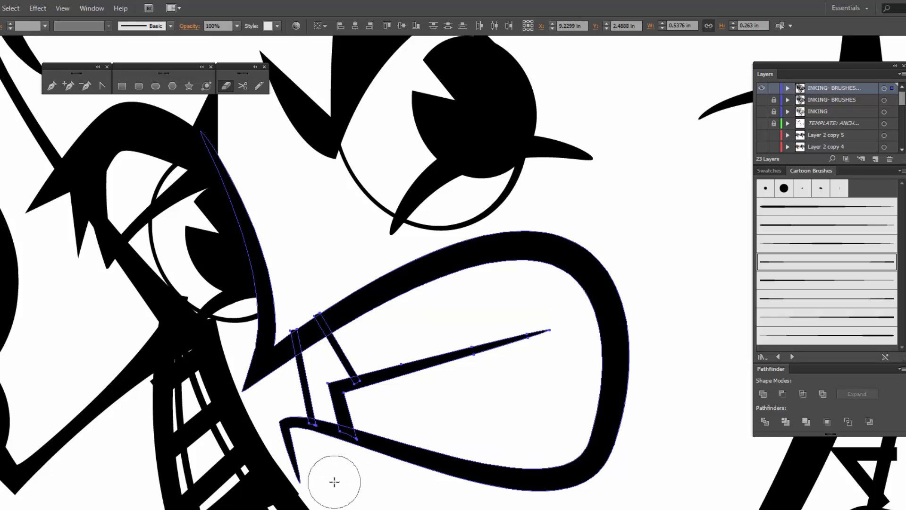
# - Erase the upper arc of the smaller eye's outline above the eyelid stroke
pyautogui.moveTo(302, 320)
pyautogui.mouseDown()
pyautogui.moveTo(290, 338)
pyautogui.moveTo(348, 379)
pyautogui.moveTo(351, 438)
pyautogui.mouseUp()
pyautogui.press('v')
pyautogui.click(345, 414)
pyautogui.hotkey('shift', 'e')
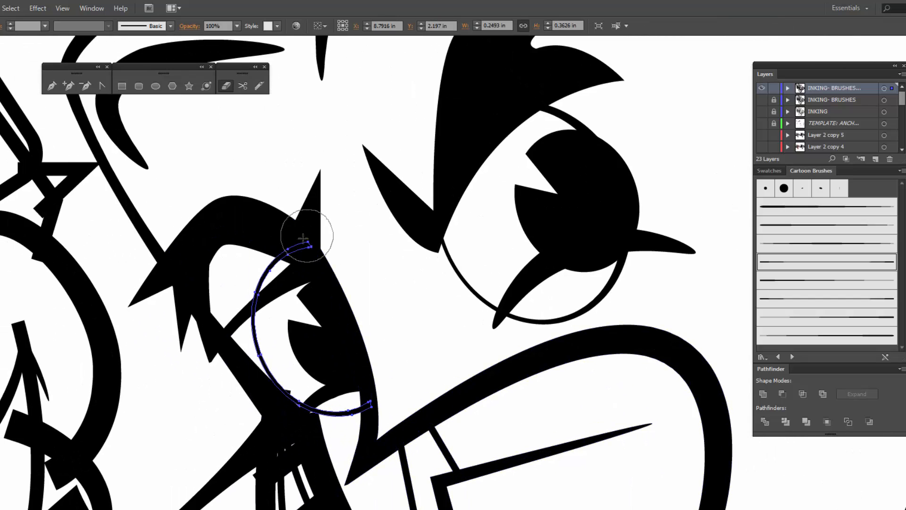
pyautogui.moveTo(305, 235); pyautogui.dragTo(244, 282)
# - Erase the tip of the thin neck line that pokes into the lower edge of the smaller eye
pyautogui.press('v')
pyautogui.click(254, 445)
pyautogui.click(282, 397)
pyautogui.hotkey('shift', 'e')
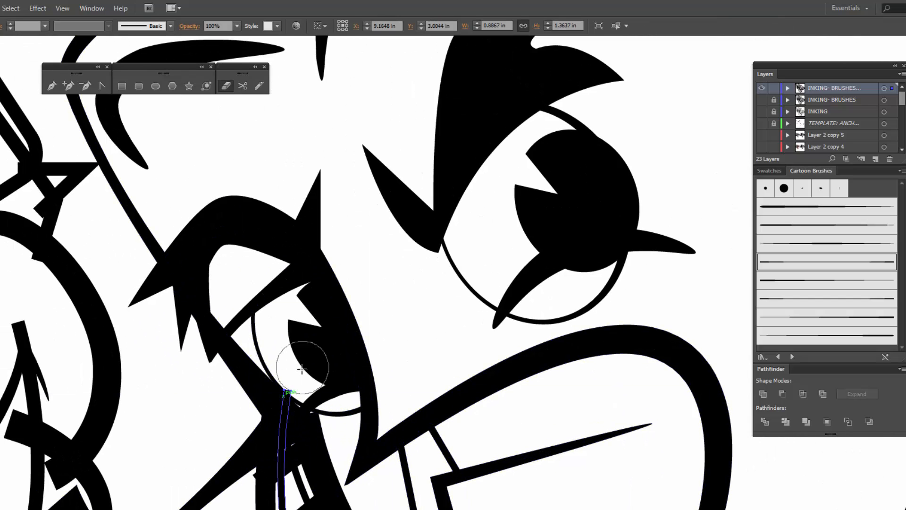
# - Nudge the upper-left anchor of the thick neck stroke upward beneath the smaller eye
pyautogui.press('v')
pyautogui.click(312, 430)
pyautogui.press('a')
pyautogui.click(289, 418)
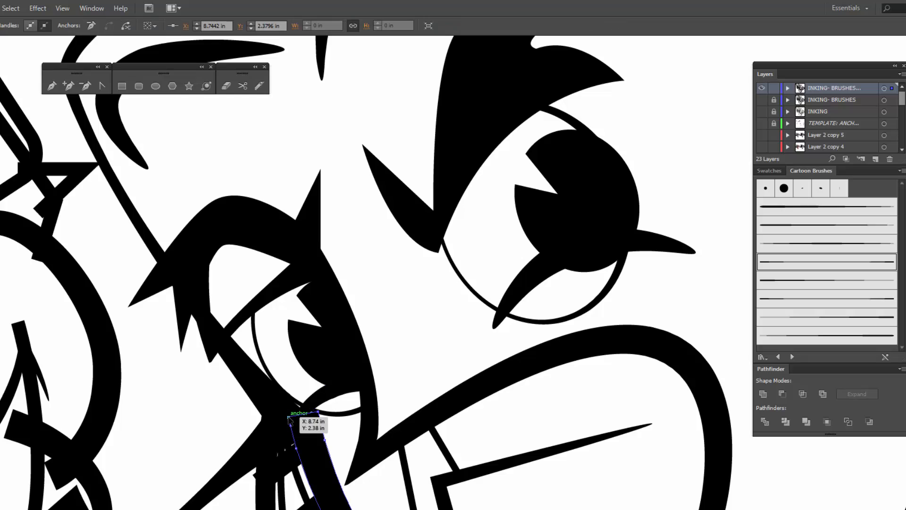
pyautogui.press('Up')
pyautogui.press('Up')
pyautogui.press('Up')
# - Erase the smaller eye outline's lower-right arc and adjust the neck stroke's upper-right anchor to X 8.8056 in, Y 2.354 in
pyautogui.click(334, 413)
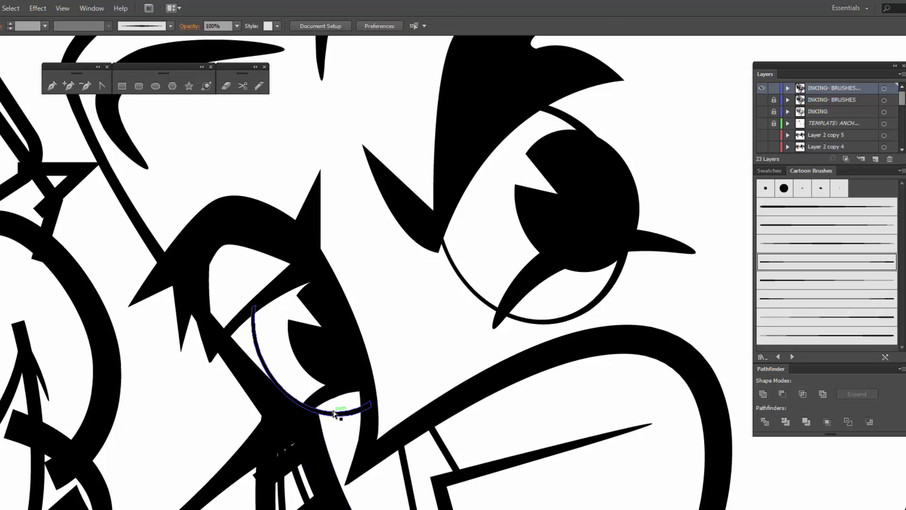
pyautogui.hotkey('shift', 'e')
pyautogui.moveTo(394, 423)
pyautogui.mouseDown()
pyautogui.moveTo(322, 441)
pyautogui.moveTo(324, 415)
pyautogui.mouseUp()
pyautogui.press('a')
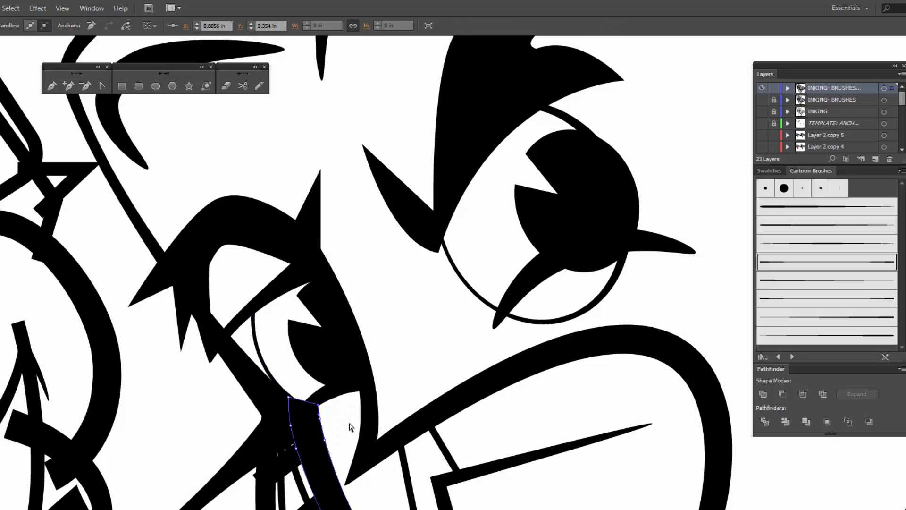
pyautogui.click(319, 403)
# - Erase the edge of the long face contour where it cuts across the smaller eye's outer corner, and deselect the artwork
pyautogui.hotkey('shift', 'e')
pyautogui.click(310, 378)
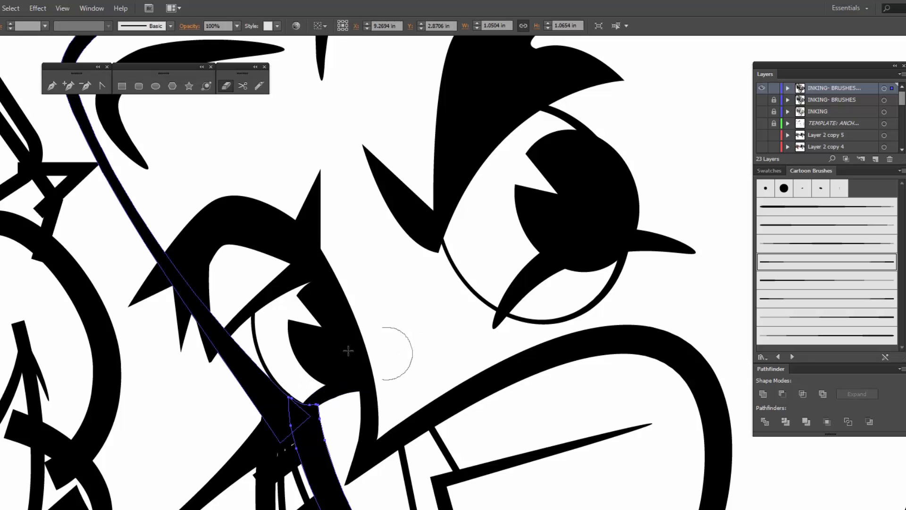
pyautogui.keyDown('ctrl'); pyautogui.click(217, 327); pyautogui.keyUp('ctrl')
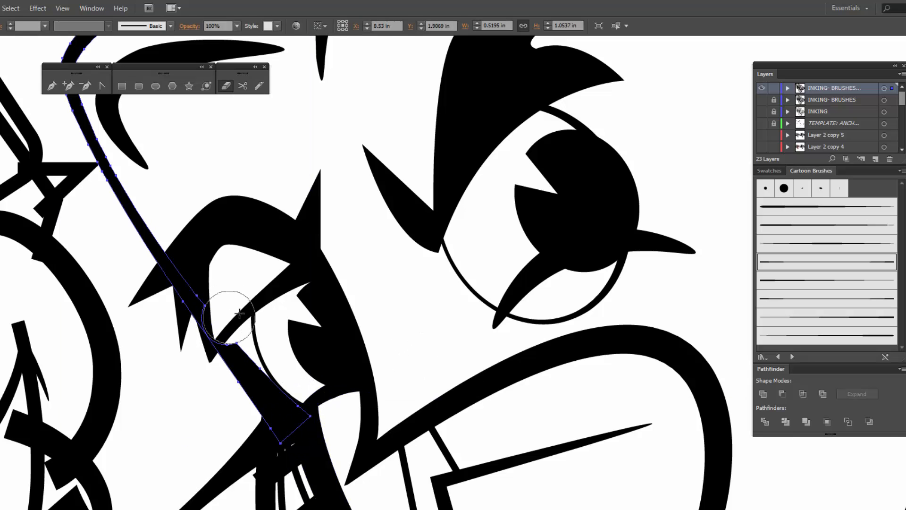
pyautogui.hotkey('ctrl', '-')
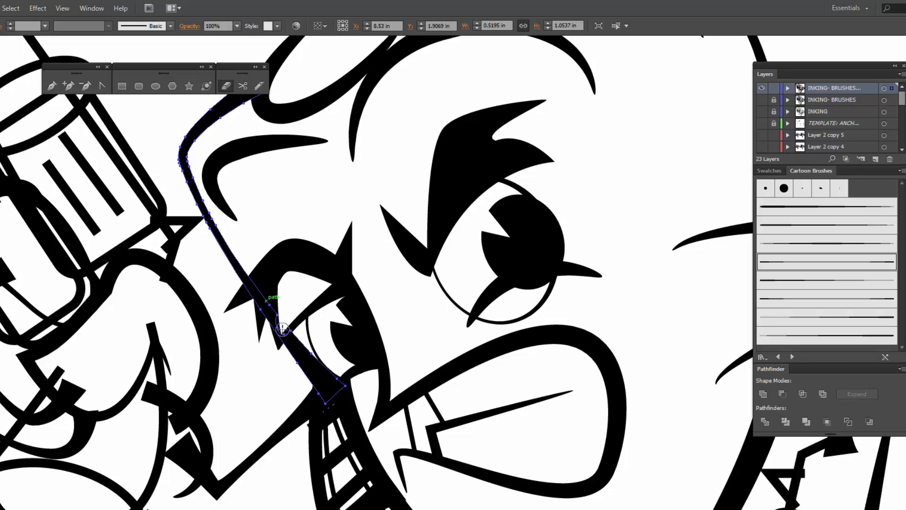
pyautogui.keyDown('ctrl'); pyautogui.click(253, 405); pyautogui.keyUp('ctrl')
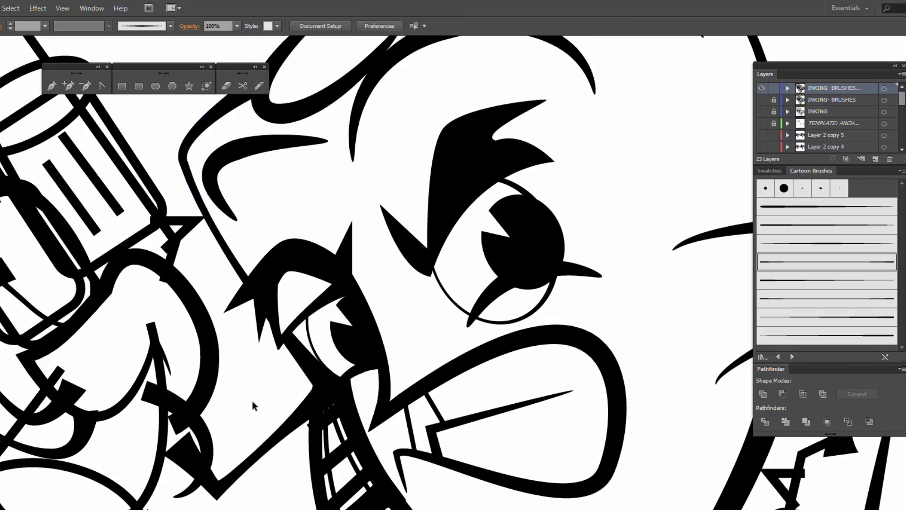
# - Trim the overlapping stroke ends where the raised arm line, the glove outline and the short cuff curve meet
pyautogui.keyDown('ctrl'); pyautogui.click(215, 477); pyautogui.keyUp('ctrl')
pyautogui.moveTo(177, 439); pyautogui.dragTo(188, 465)
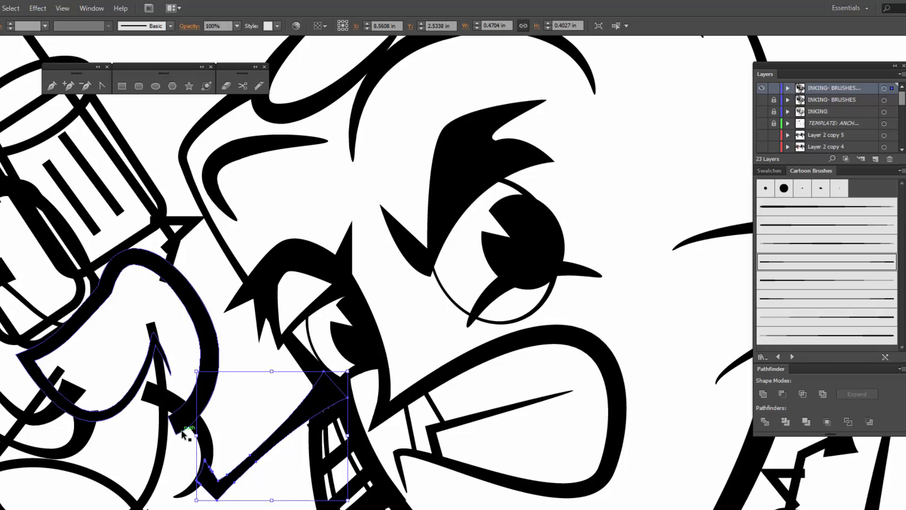
pyautogui.keyDown('ctrl'); pyautogui.click(181, 413); pyautogui.keyUp('ctrl')
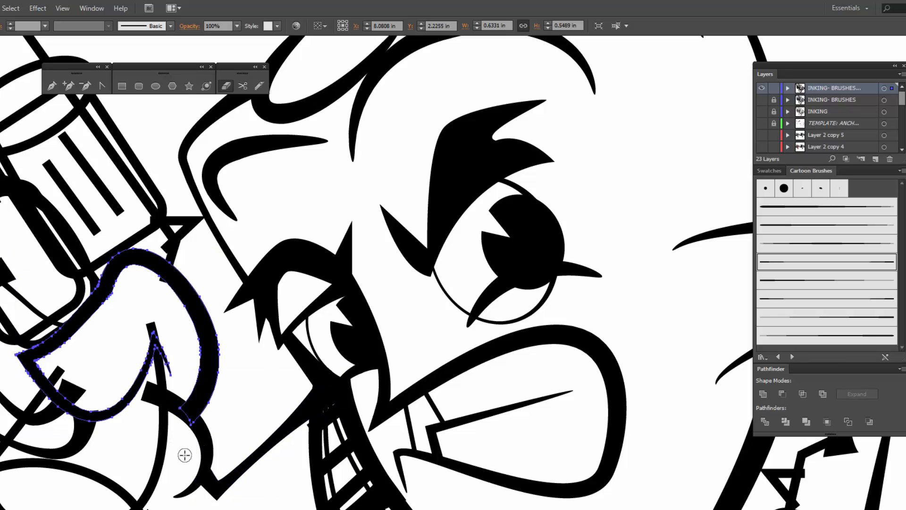
pyautogui.keyDown('ctrl'); pyautogui.click(152, 382); pyautogui.keyUp('ctrl')
pyautogui.scroll(-5, 427, 257)
pyautogui.hscroll(2, 428, 257)
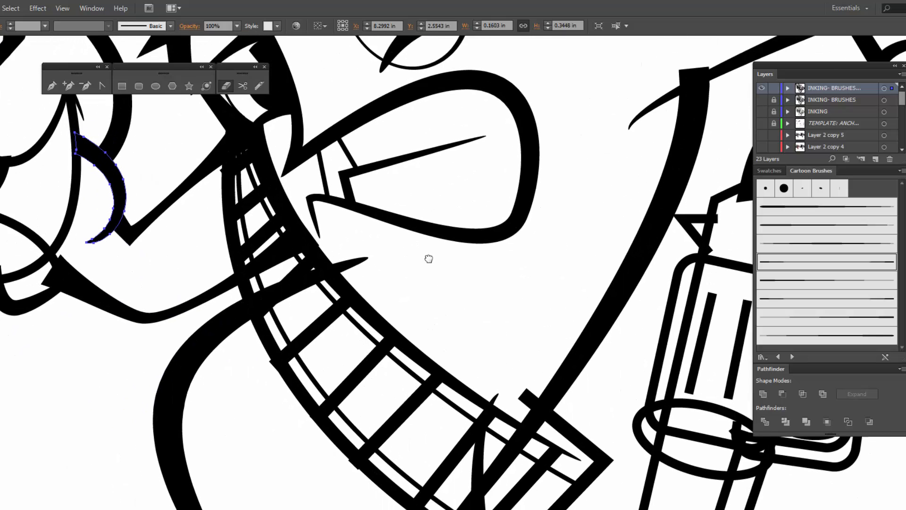
# - Erase the arm and shoulder stroke tips that run across the striped neck band, and trim the band's protruding crossbar ends
pyautogui.keyDown('ctrl'); pyautogui.click(269, 298); pyautogui.keyUp('ctrl')
pyautogui.moveTo(271, 294)
pyautogui.mouseDown()
pyautogui.moveTo(345, 263)
pyautogui.moveTo(273, 247)
pyautogui.moveTo(293, 256)
pyautogui.mouseUp()
pyautogui.keyDown('ctrl'); pyautogui.click(269, 370); pyautogui.keyUp('ctrl')
pyautogui.hotkey('ctrl', 'z')
pyautogui.keyDown('ctrl'); pyautogui.click(242, 186); pyautogui.keyUp('ctrl')
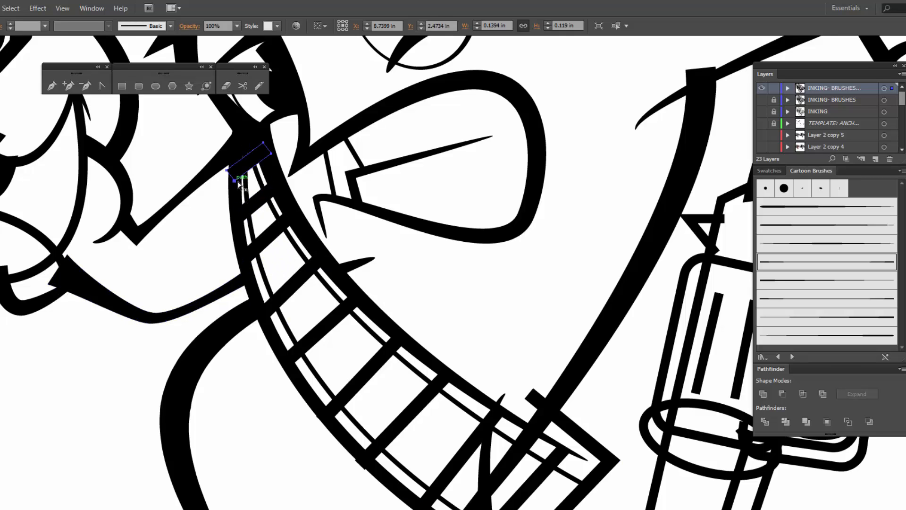
pyautogui.keyDown('ctrl'); pyautogui.keyDown('shift'); pyautogui.click(370, 454); pyautogui.keyUp('shift'); pyautogui.keyUp('ctrl')
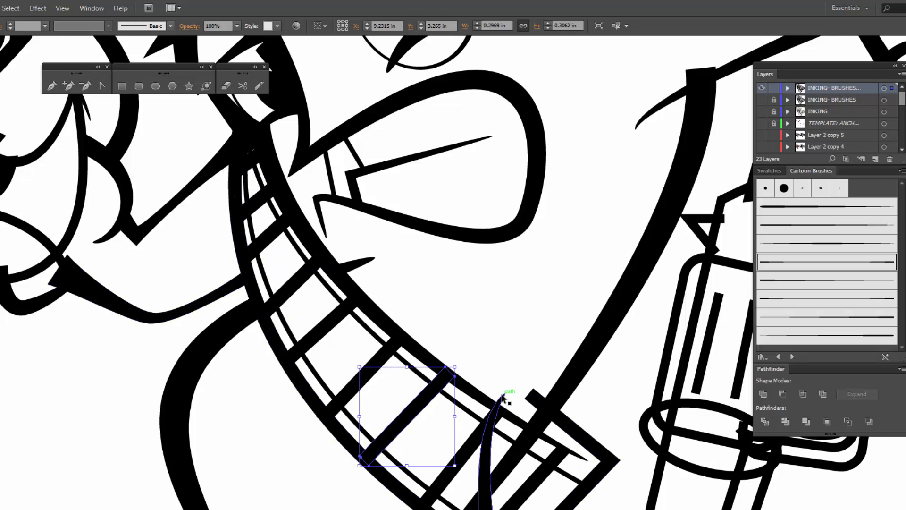
# - Erase the body and head contour ends that cross the band's lower end, and shorten the stub of the band outline
pyautogui.keyDown('ctrl'); pyautogui.click(504, 399); pyautogui.keyUp('ctrl')
pyautogui.moveTo(503, 398)
pyautogui.mouseDown()
pyautogui.moveTo(491, 425)
pyautogui.moveTo(497, 507)
pyautogui.moveTo(461, 415)
pyautogui.mouseUp()
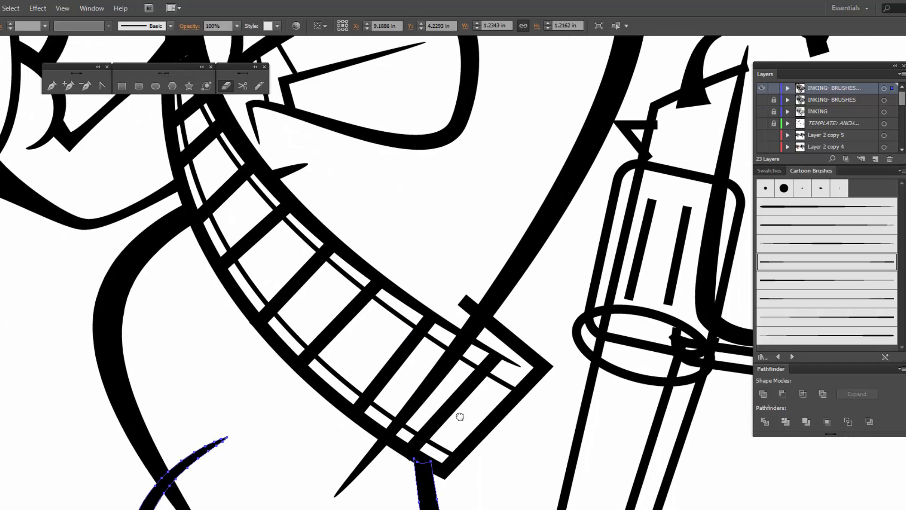
pyautogui.keyDown('ctrl'); pyautogui.click(506, 291); pyautogui.keyUp('ctrl')
pyautogui.moveTo(466, 347)
pyautogui.mouseDown()
pyautogui.moveTo(394, 425)
pyautogui.moveTo(486, 398)
pyautogui.mouseUp()
pyautogui.keyDown('ctrl'); pyautogui.click(466, 296); pyautogui.keyUp('ctrl')
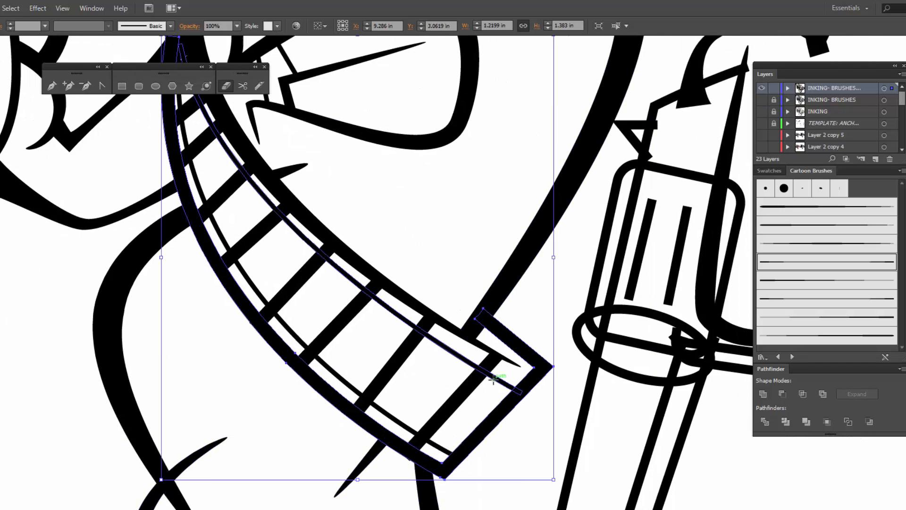
# - Erase the tip of the lower body curve that overshoots the torso line below the neck band
pyautogui.hotkey('ctrl', '-')
pyautogui.hotkey('ctrl', '-')
pyautogui.keyDown('ctrl'); pyautogui.click(291, 391); pyautogui.keyUp('ctrl')
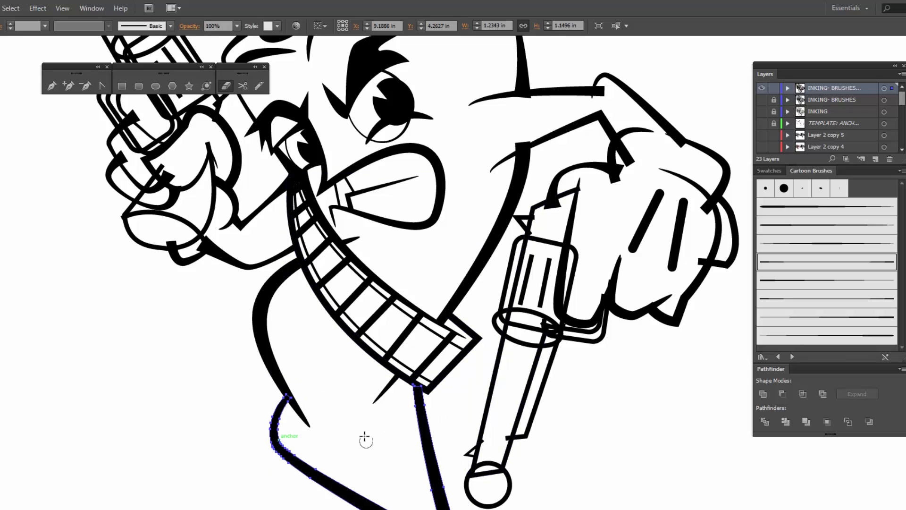
# - Trim the head's side contours where they run past the upper and lower lines of the outstretched arm
pyautogui.moveTo(605, 224); pyautogui.dragTo(527, 324)
pyautogui.keyDown('ctrl'); pyautogui.click(442, 269); pyautogui.keyUp('ctrl')
pyautogui.moveTo(455, 239); pyautogui.dragTo(434, 239)
pyautogui.keyDown('ctrl'); pyautogui.click(445, 182); pyautogui.keyUp('ctrl')
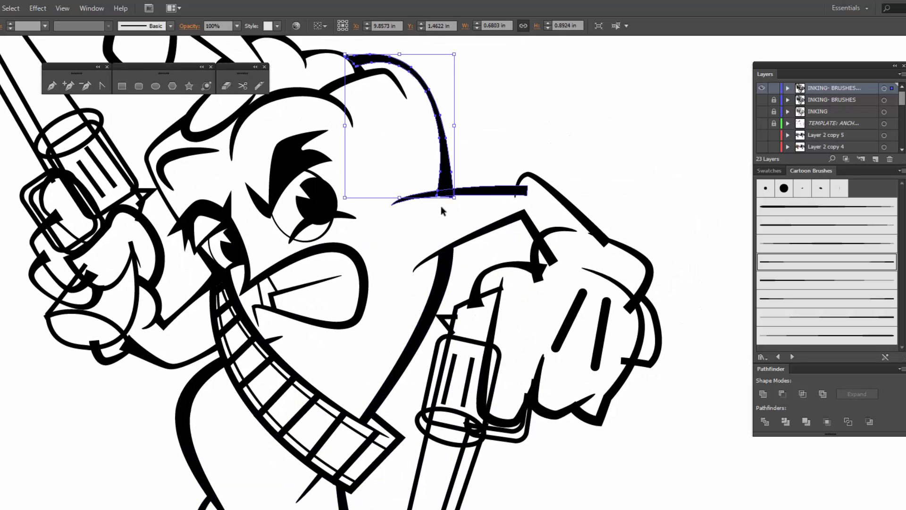
# - Erase the end of the outstretched arm's upper line at the cuff and the blunt end of the cuff's top line
pyautogui.keyDown('ctrl'); pyautogui.click(512, 192); pyautogui.keyUp('ctrl')
pyautogui.moveTo(524, 199); pyautogui.dragTo(525, 189)
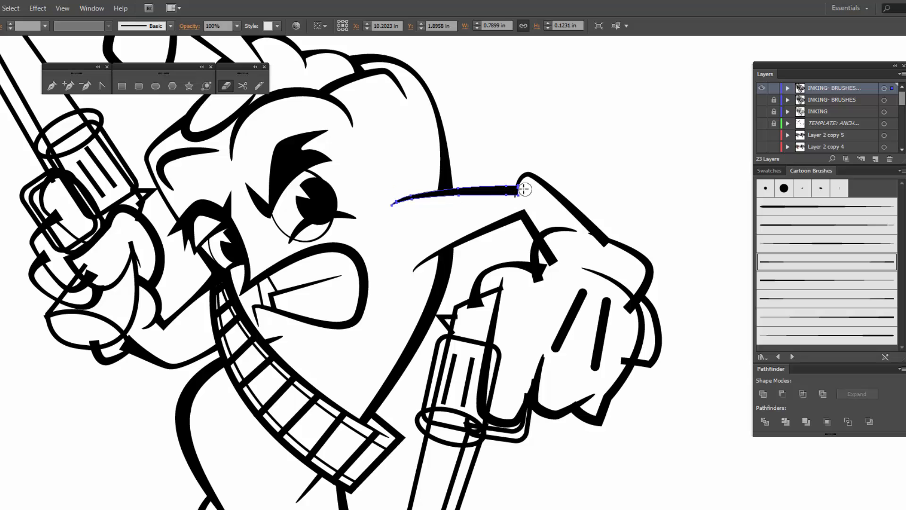
pyautogui.scroll(3, 551, 230)
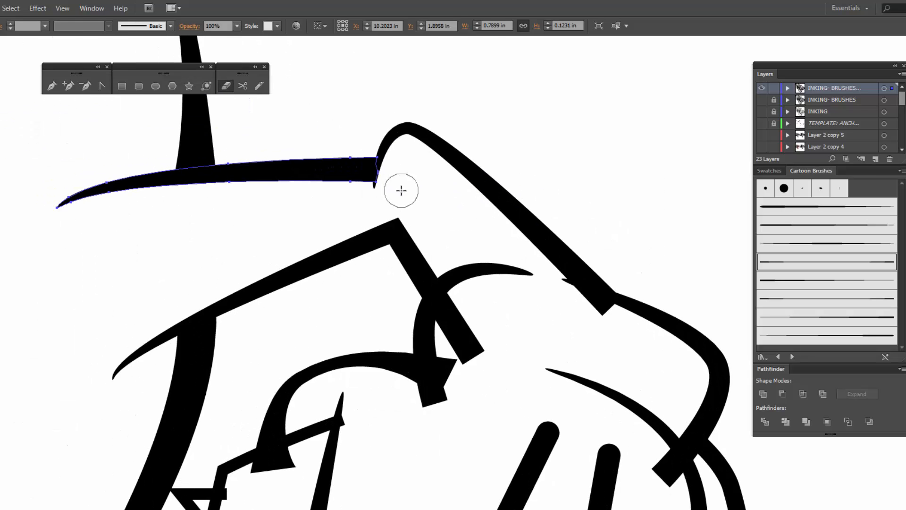
pyautogui.keyDown('ctrl'); pyautogui.click(587, 312); pyautogui.keyUp('ctrl')
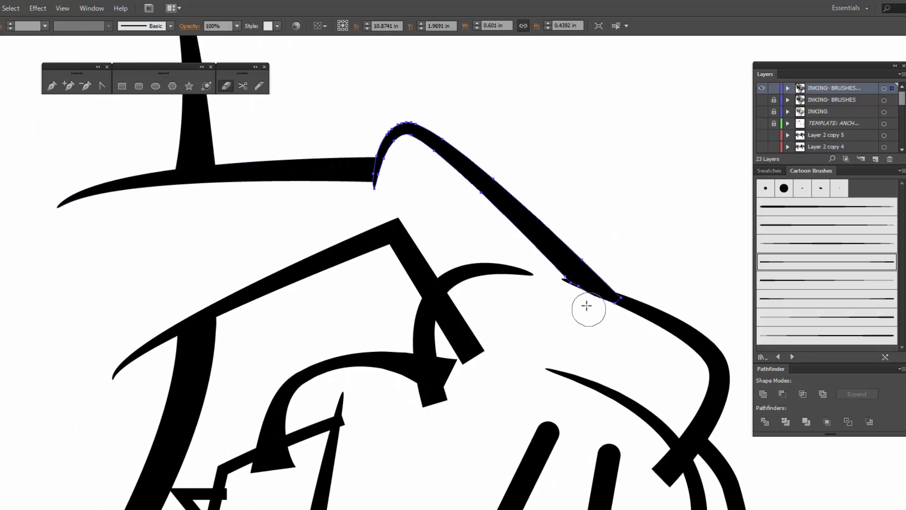
# - Erase the ends of the outstretched arm's lower line and the thumb arc where they overshoot the glove outline
pyautogui.moveTo(594, 359); pyautogui.dragTo(531, 295)
pyautogui.keyDown('ctrl'); pyautogui.click(374, 266); pyautogui.keyUp('ctrl')
pyautogui.moveTo(374, 267); pyautogui.dragTo(411, 291)
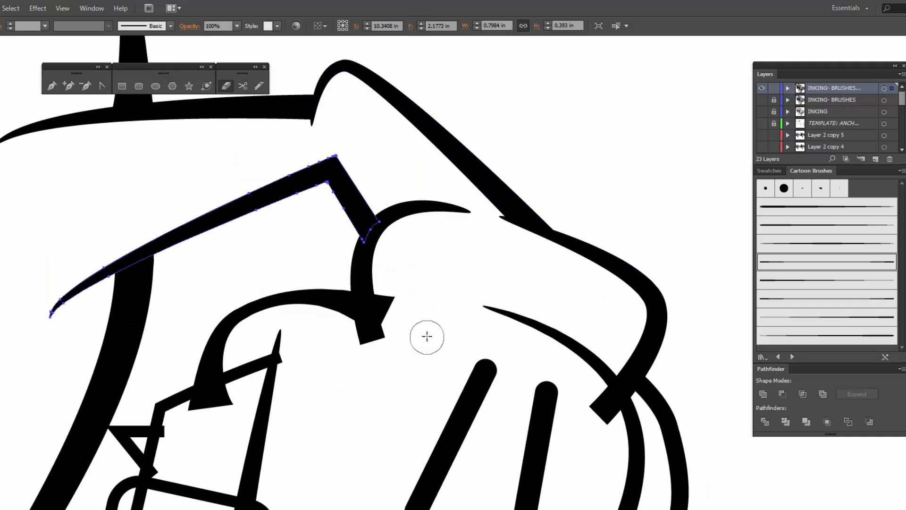
pyautogui.keyDown('ctrl'); pyautogui.click(373, 297); pyautogui.keyUp('ctrl')
# - Trim the cuff stroke's end and both ends of the outer finger loop where they overlap the lowered glove's outline
pyautogui.moveTo(392, 393)
pyautogui.mouseDown()
pyautogui.moveTo(413, 333)
pyautogui.moveTo(461, 319)
pyautogui.mouseUp()
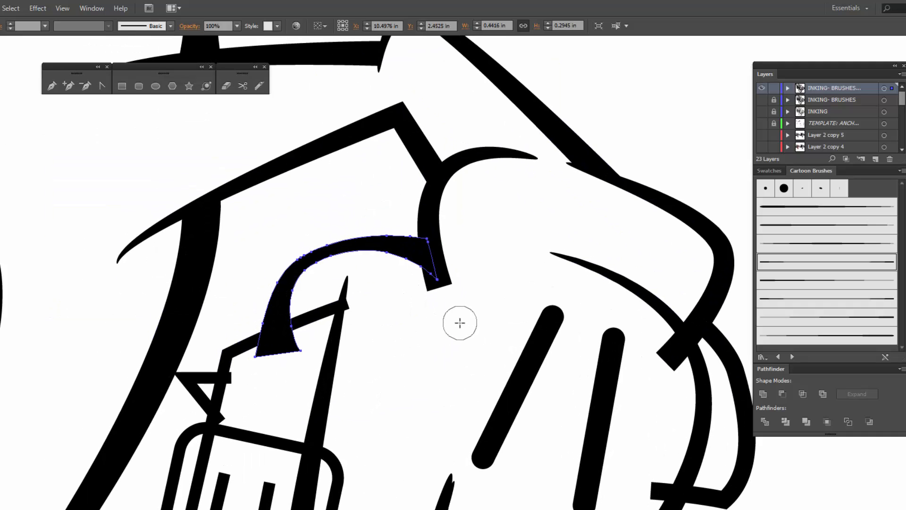
pyautogui.keyDown('ctrl'); pyautogui.click(462, 302); pyautogui.keyUp('ctrl')
pyautogui.moveTo(645, 429)
pyautogui.mouseDown()
pyautogui.moveTo(590, 327)
pyautogui.moveTo(584, 358)
pyautogui.mouseUp()
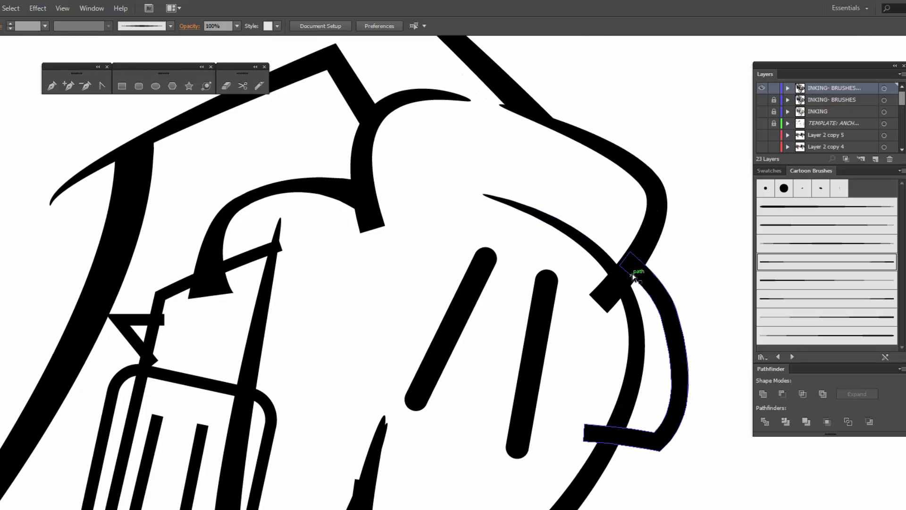
pyautogui.keyDown('ctrl'); pyautogui.click(637, 270); pyautogui.keyUp('ctrl')
# - Trim the overlapping ends of the finger strokes along the bottom of the lowered glove
pyautogui.moveTo(521, 495); pyautogui.dragTo(610, 415)
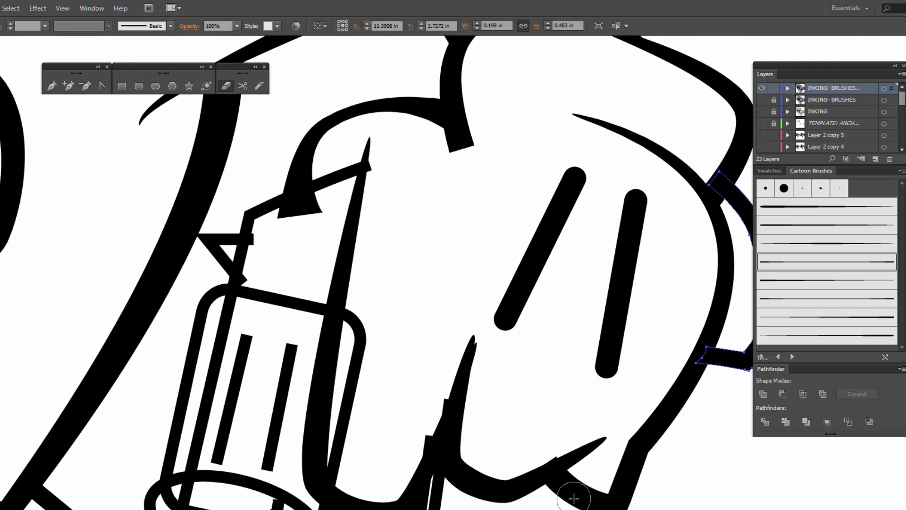
pyautogui.keyDown('ctrl'); pyautogui.click(533, 490); pyautogui.keyUp('ctrl')
pyautogui.keyDown('ctrl'); pyautogui.click(518, 494); pyautogui.keyUp('ctrl')
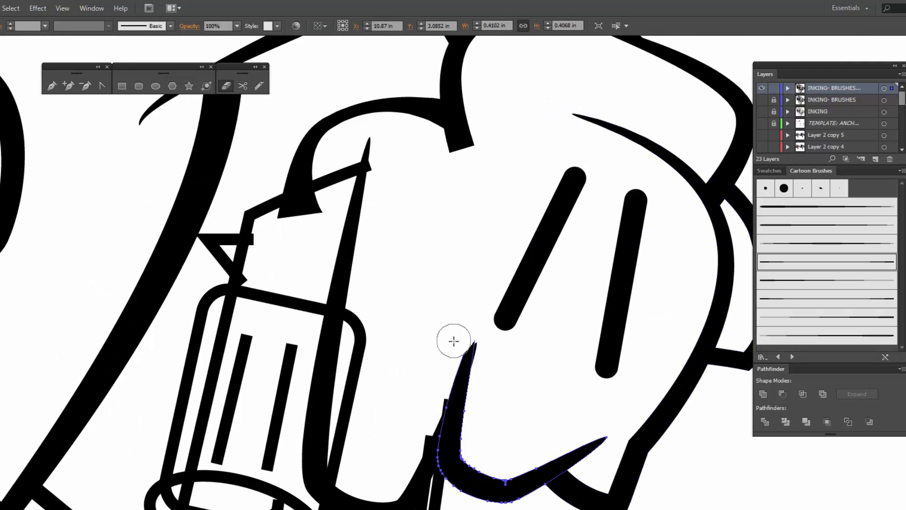
pyautogui.moveTo(453, 340); pyautogui.dragTo(413, 464)
# - Erase the lower end of the thumb arc where it crosses the revolver's frame, and deselect the artwork
pyautogui.keyDown('ctrl'); pyautogui.click(408, 106); pyautogui.keyUp('ctrl')
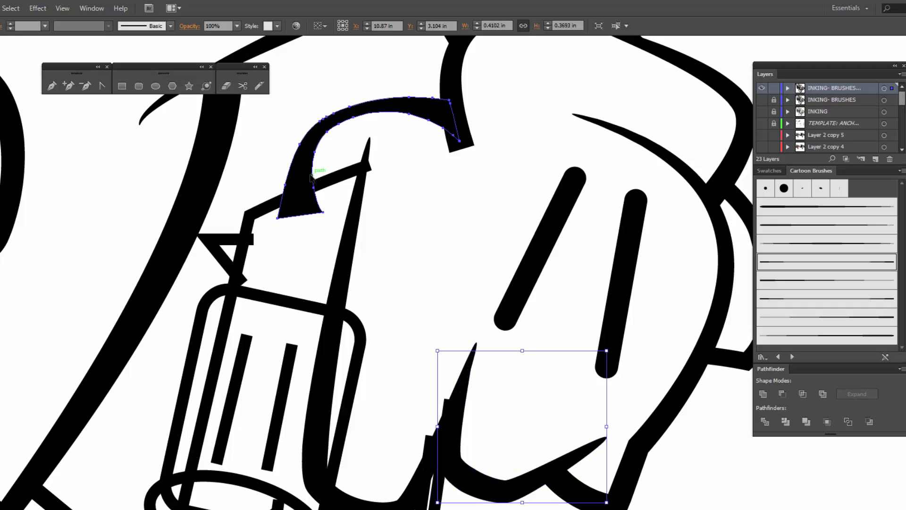
pyautogui.moveTo(315, 203); pyautogui.dragTo(285, 215)
pyautogui.moveTo(296, 283)
pyautogui.mouseDown()
pyautogui.moveTo(432, 225)
pyautogui.moveTo(421, 264)
pyautogui.mouseUp()
pyautogui.hotkey('ctrl', '-')
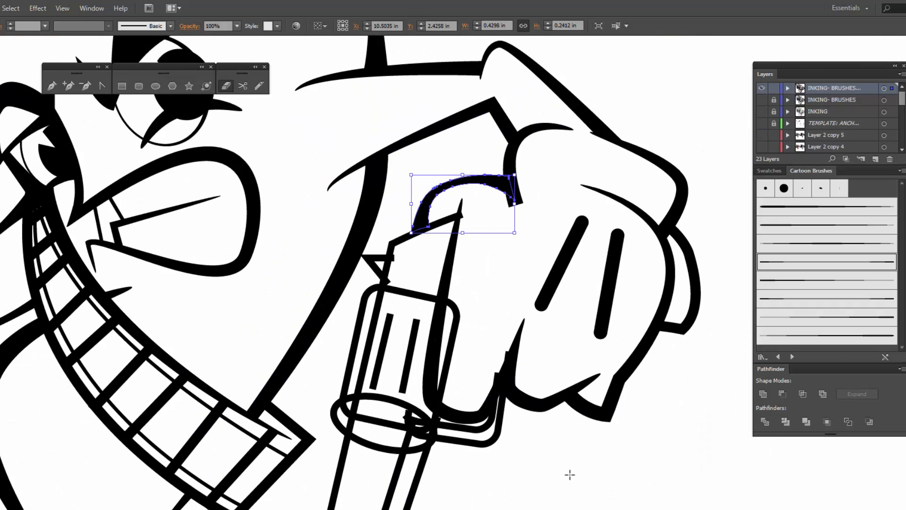
pyautogui.hotkey('ctrl', '-')
pyautogui.hotkey('ctrl', '-')
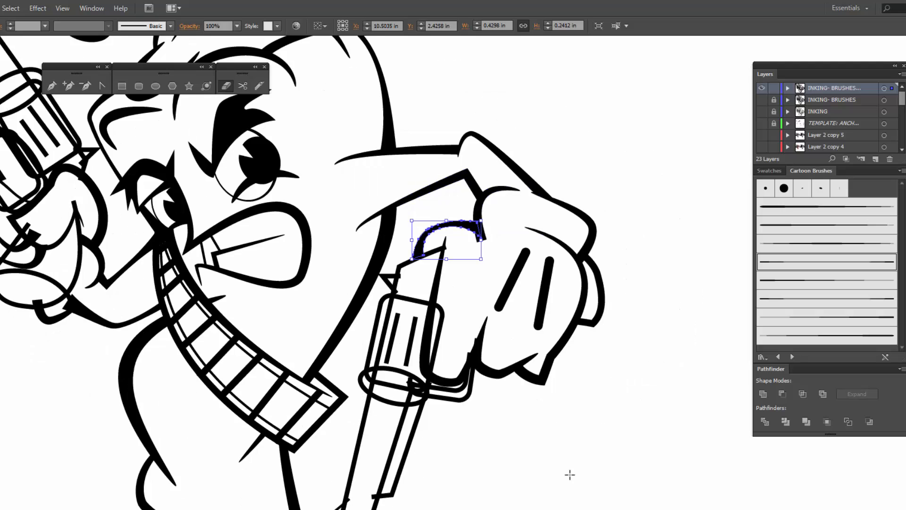
pyautogui.moveTo(194, 273)
pyautogui.mouseDown()
pyautogui.moveTo(257, 335)
pyautogui.moveTo(208, 303)
pyautogui.moveTo(255, 315)
pyautogui.moveTo(279, 303)
pyautogui.mouseUp()
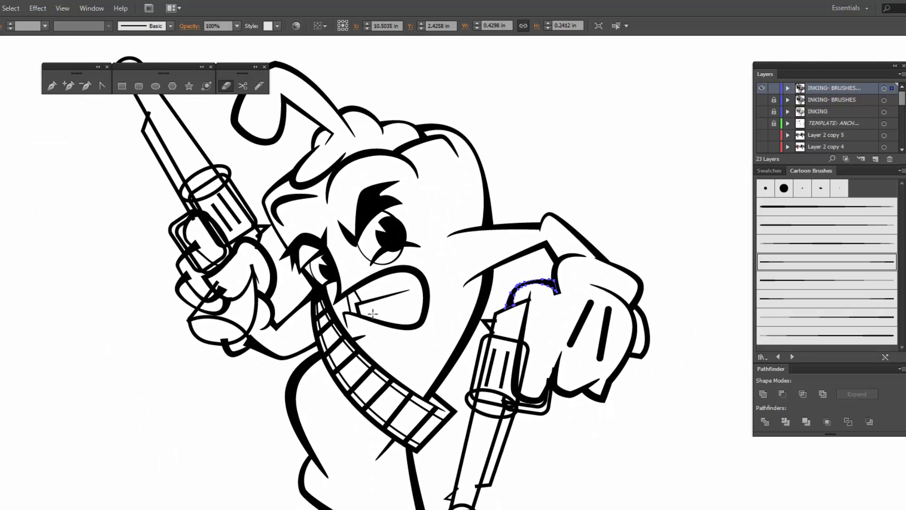
pyautogui.press('v')
pyautogui.click(233, 400)
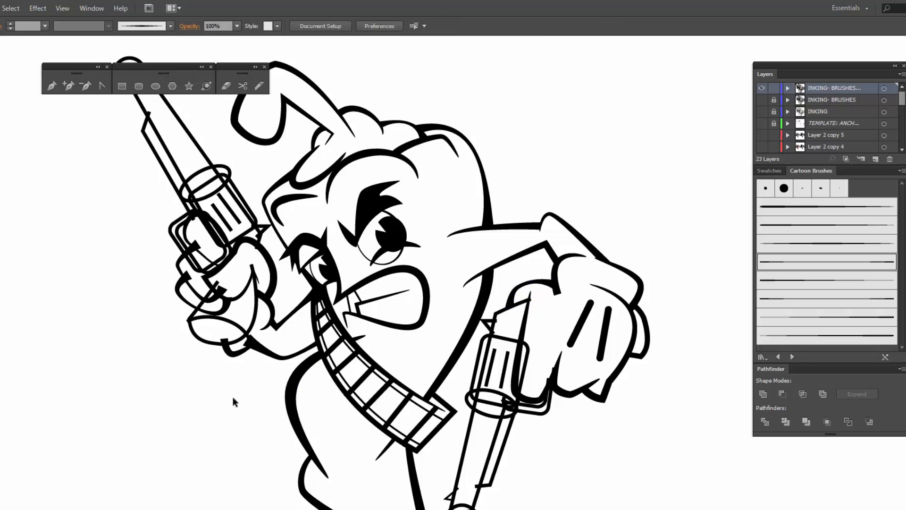
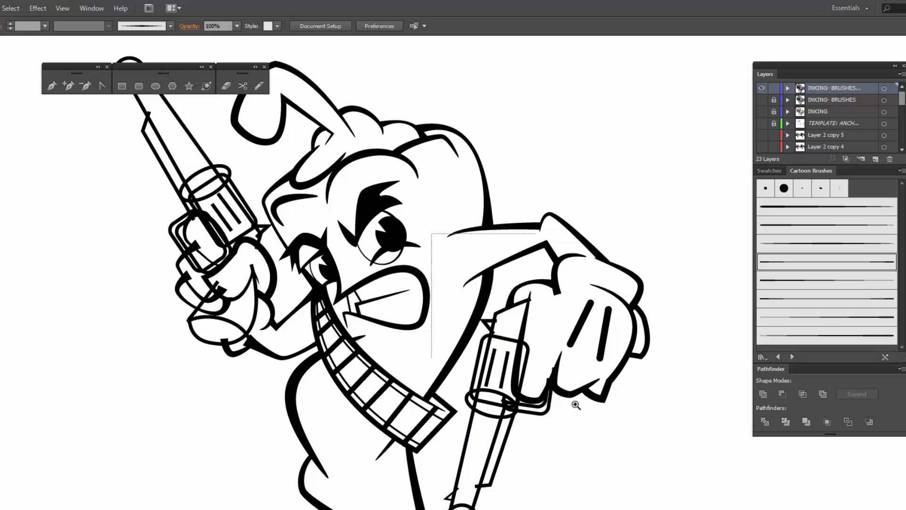
# - Erase the upper end of the lowered revolver's outer trigger guard where it overlaps the fingers
pyautogui.moveTo(576, 404); pyautogui.dragTo(626, 479)
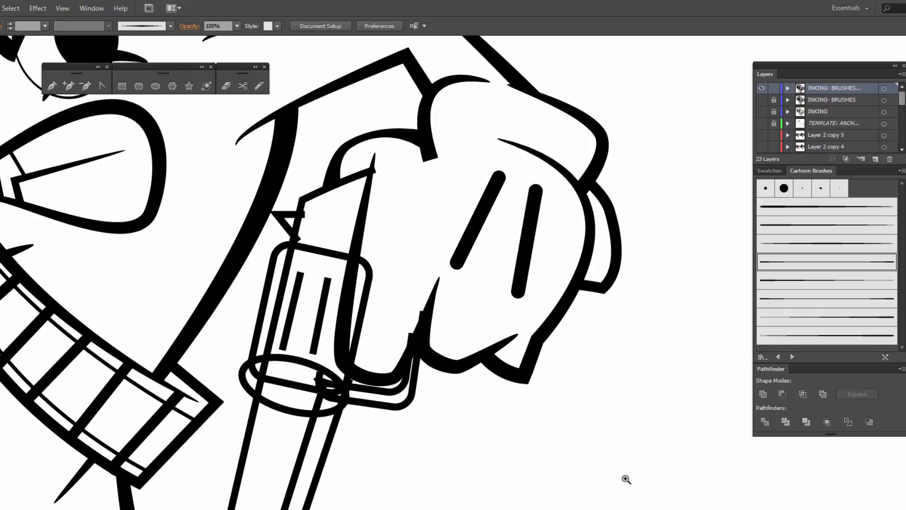
pyautogui.click(396, 412)
pyautogui.hotkey('shift', 'e')
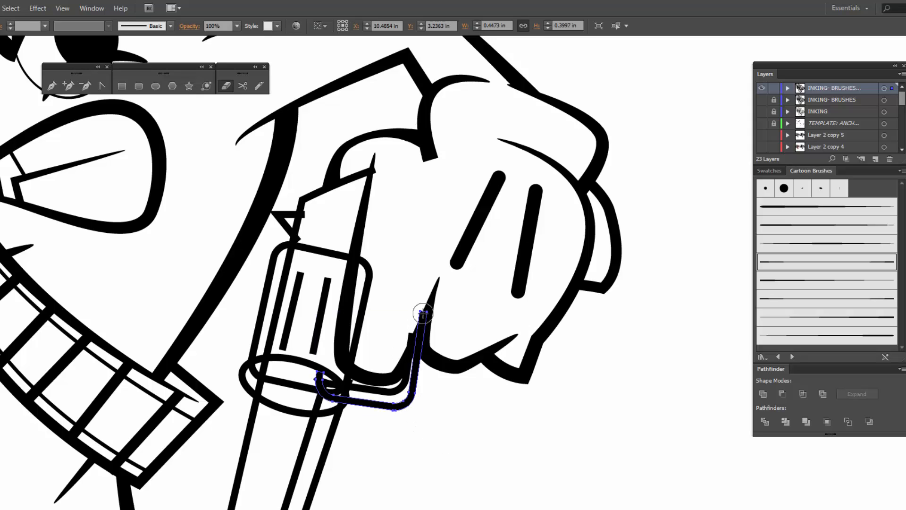
pyautogui.moveTo(422, 324); pyautogui.dragTo(420, 330)
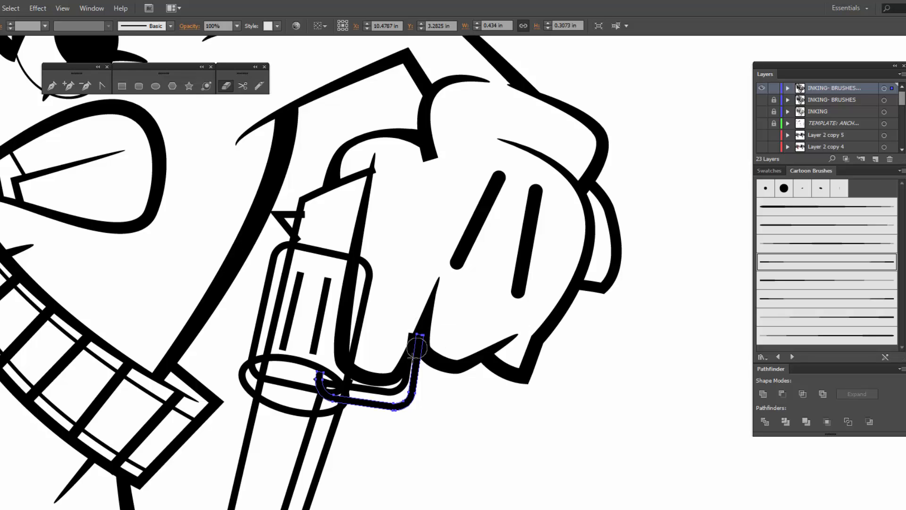
pyautogui.moveTo(396, 378)
pyautogui.mouseDown()
pyautogui.moveTo(340, 384)
pyautogui.moveTo(376, 386)
pyautogui.mouseUp()
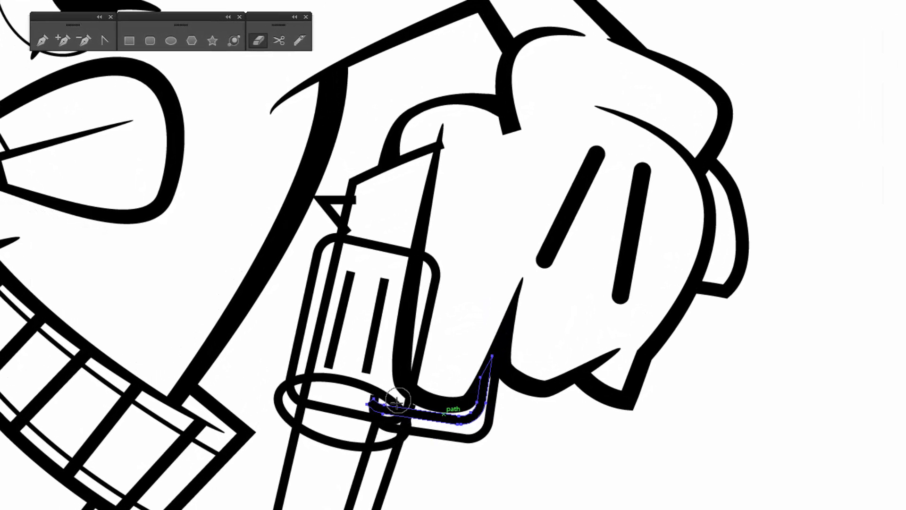
# - Erase the ends of the inner and outer trigger guard strokes that extend into the revolver cylinder's front ring
pyautogui.moveTo(373, 393)
pyautogui.mouseDown()
pyautogui.moveTo(392, 400)
pyautogui.moveTo(377, 427)
pyautogui.mouseUp()
pyautogui.press('v')
pyautogui.click(457, 438)
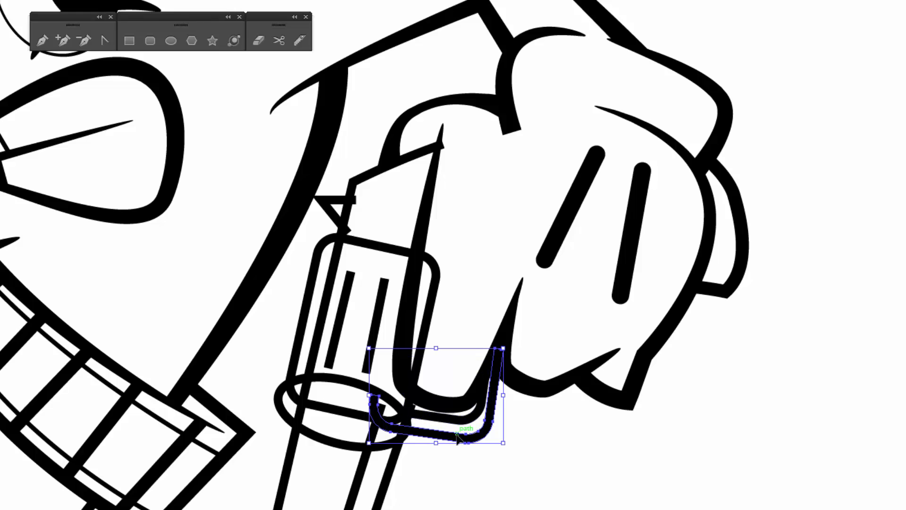
pyautogui.hotkey('shift', 'e')
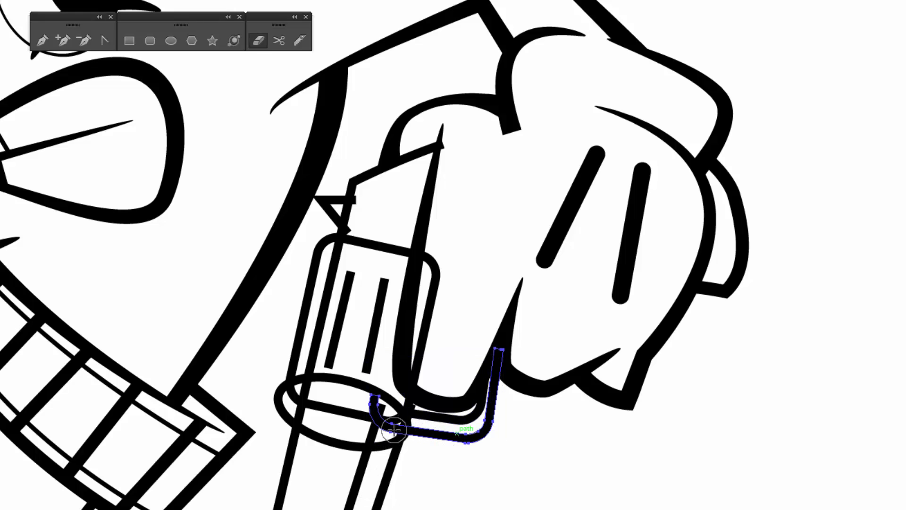
pyautogui.moveTo(394, 428); pyautogui.dragTo(373, 395)
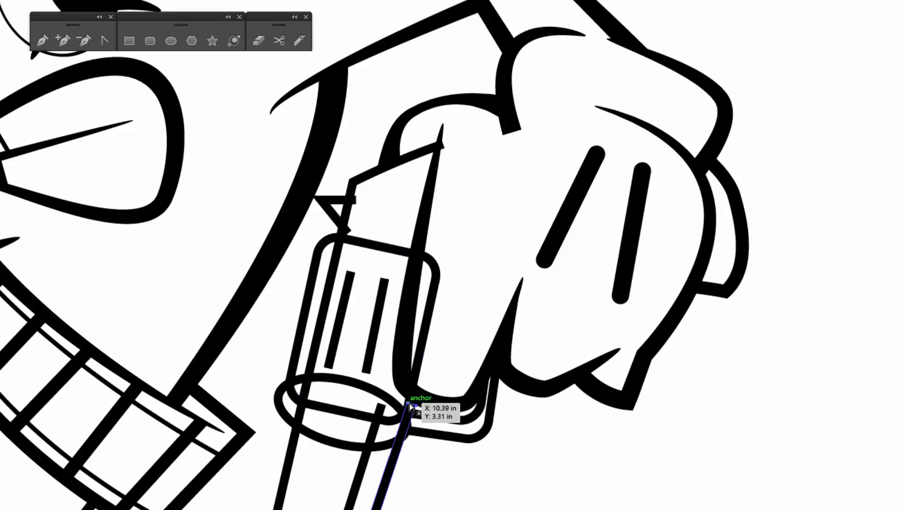
# - Nudge the top anchor of the revolver barrel's outer edge line upward toward the finger outline
pyautogui.press('Up')
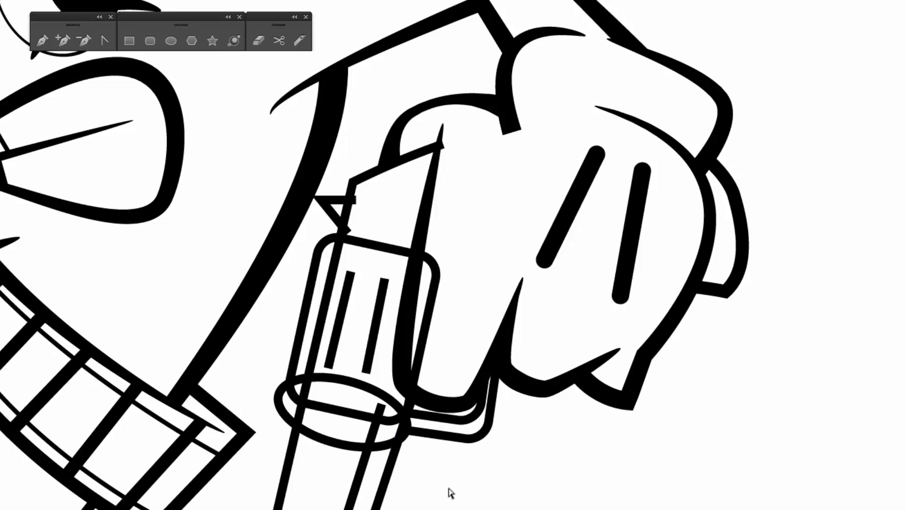
pyautogui.scroll(-4, 521, 481)
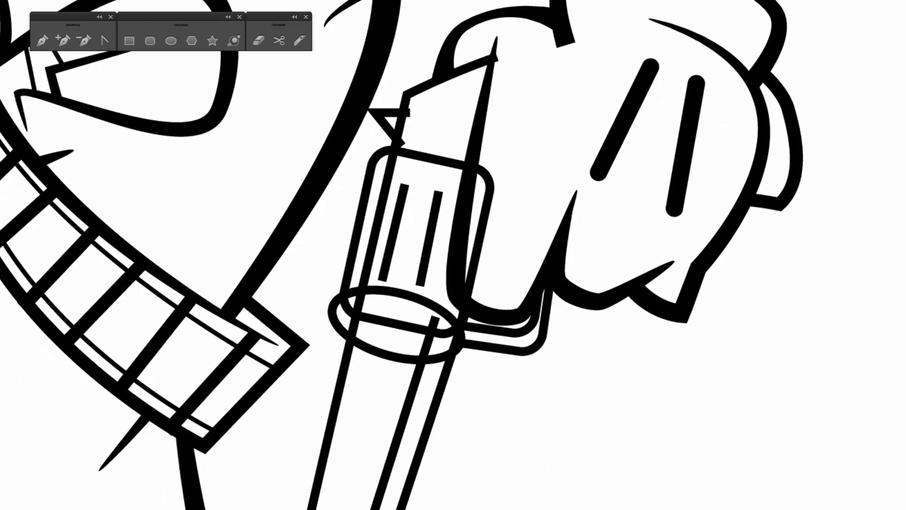
pyautogui.hotkey('shift', 'e')
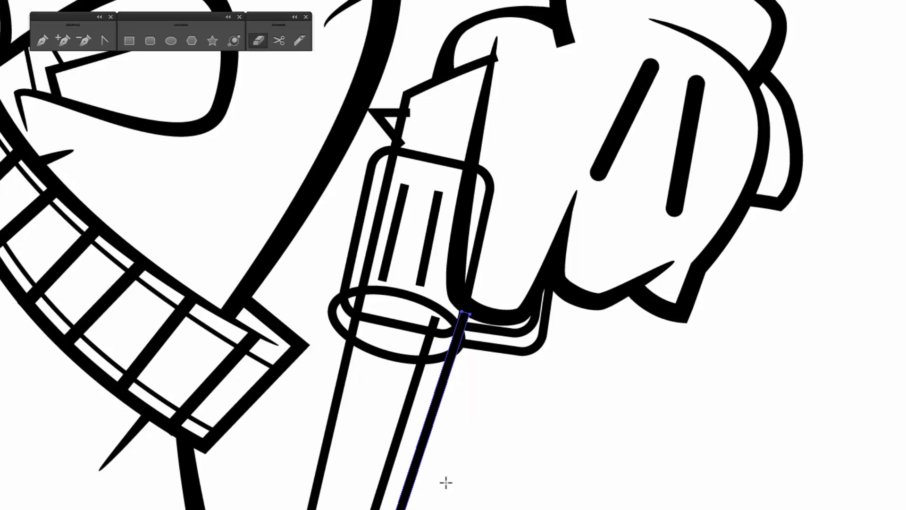
pyautogui.moveTo(449, 415); pyautogui.dragTo(504, 491)
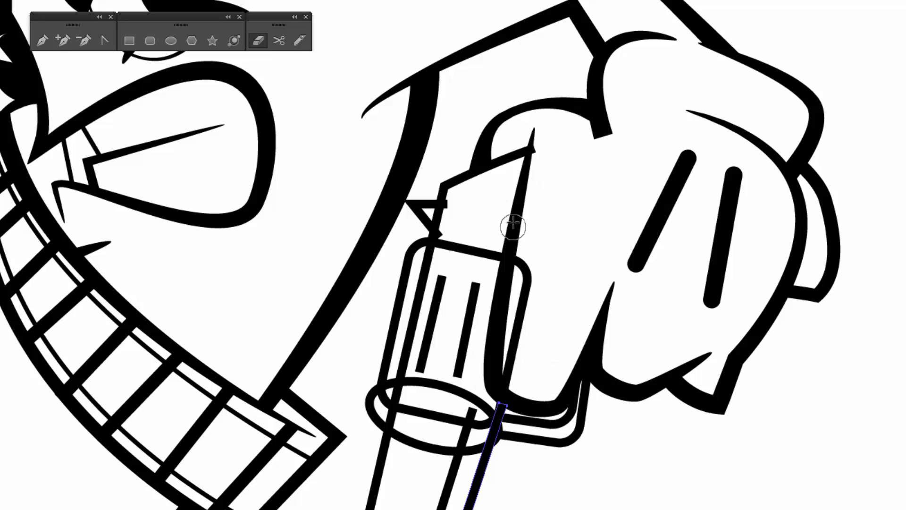
# - Erase the upper end of the revolver's frame outline where it extends past the finger line
pyautogui.press('v')
pyautogui.click(508, 163)
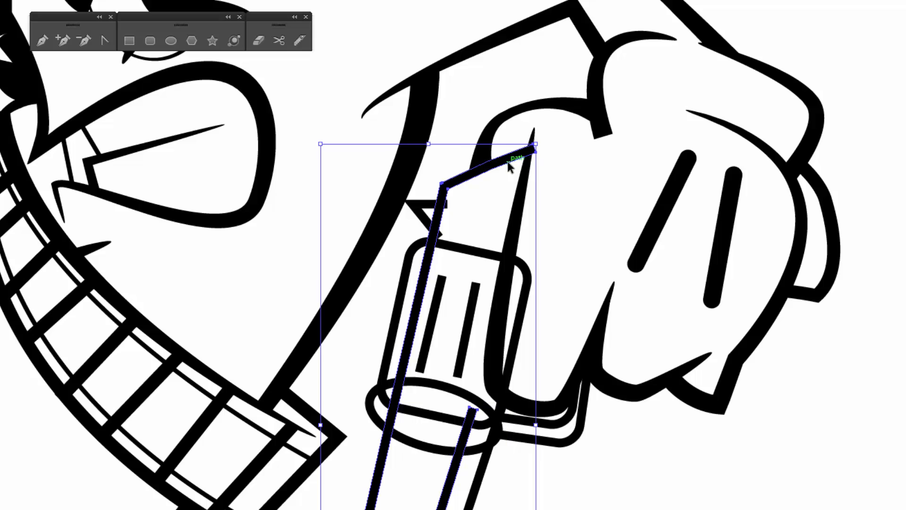
pyautogui.hotkey('shift', 'e')
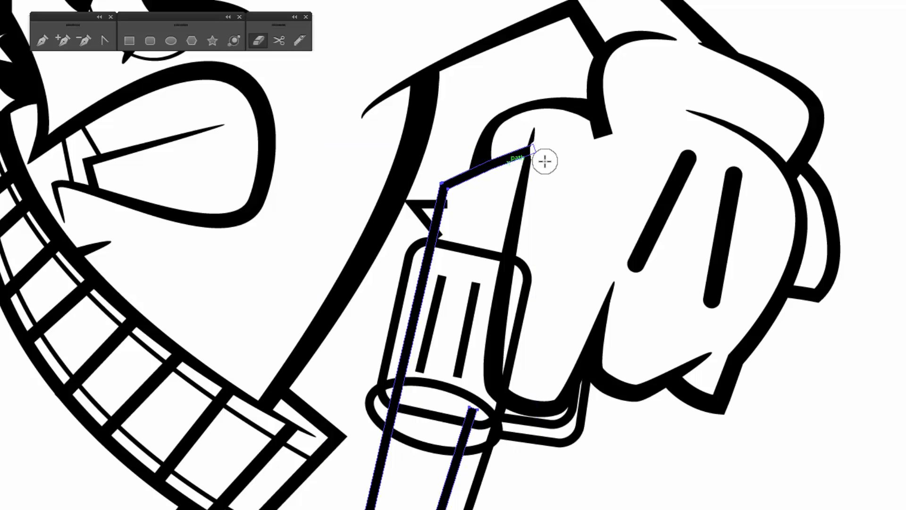
# - Erase both stroke ends of the small triangular piece where they overlap the revolver's frame outline
pyautogui.press('v')
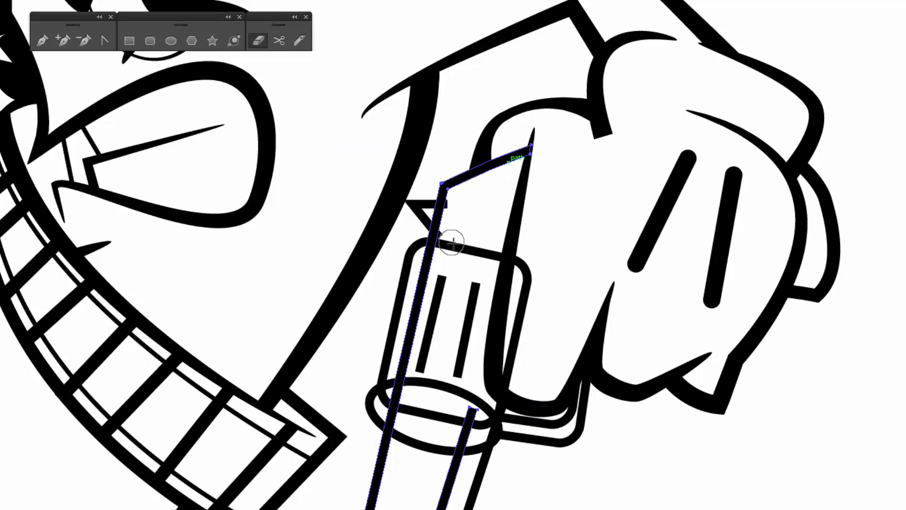
pyautogui.click(431, 215)
pyautogui.click(426, 208)
pyautogui.hotkey('shift', 'e')
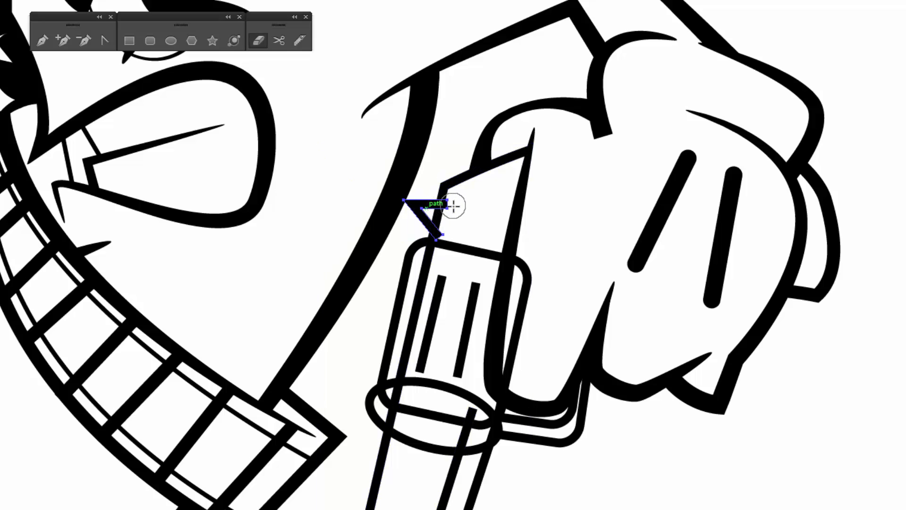
pyautogui.moveTo(454, 209)
pyautogui.mouseDown()
pyautogui.moveTo(449, 240)
pyautogui.moveTo(440, 229)
pyautogui.mouseUp()
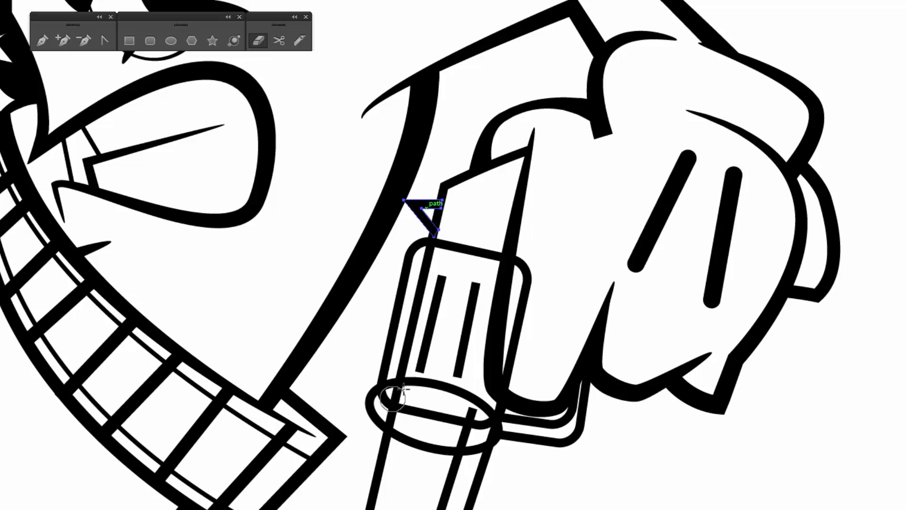
# - Erase the frame outline's section crossing the revolver cylinder, and trim the inner barrel line's upper end inside the front ring
pyautogui.press('v')
pyautogui.click(403, 360)
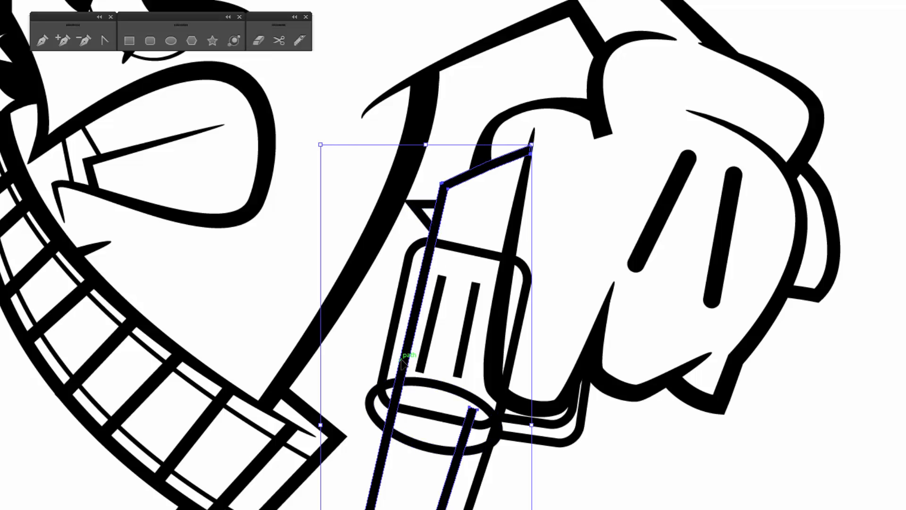
pyautogui.hotkey('shift', 'e')
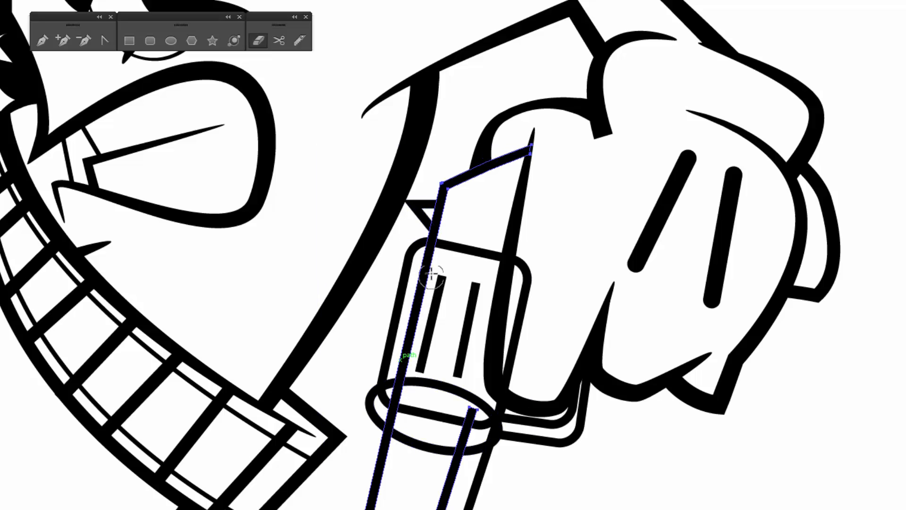
pyautogui.moveTo(430, 252); pyautogui.dragTo(401, 395)
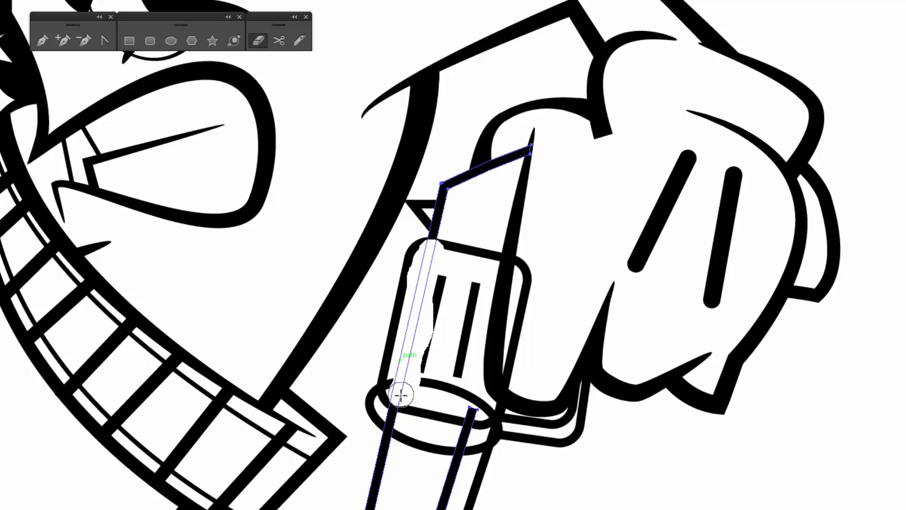
pyautogui.moveTo(401, 395); pyautogui.dragTo(401, 393)
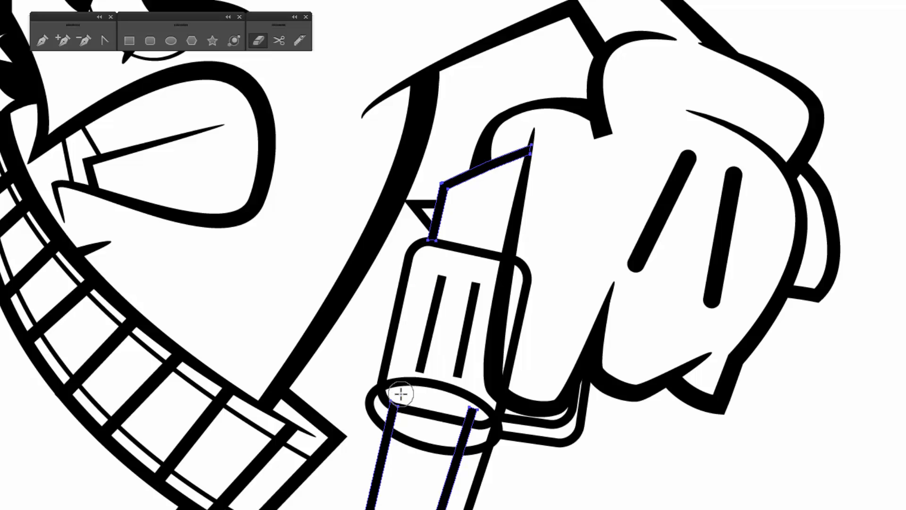
pyautogui.moveTo(471, 404); pyautogui.dragTo(472, 407)
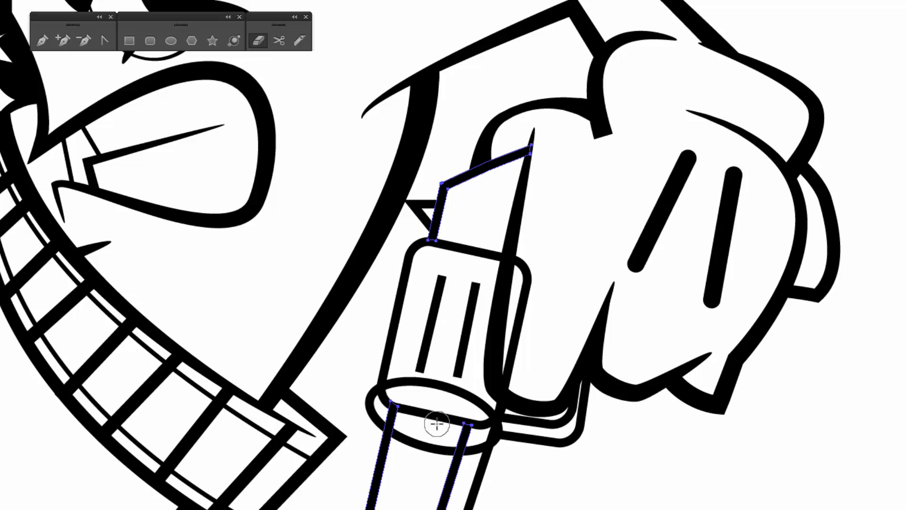
# - Select the elliptical front ring at the lower end of the revolver cylinder
pyautogui.press('v')
pyautogui.click(428, 453)
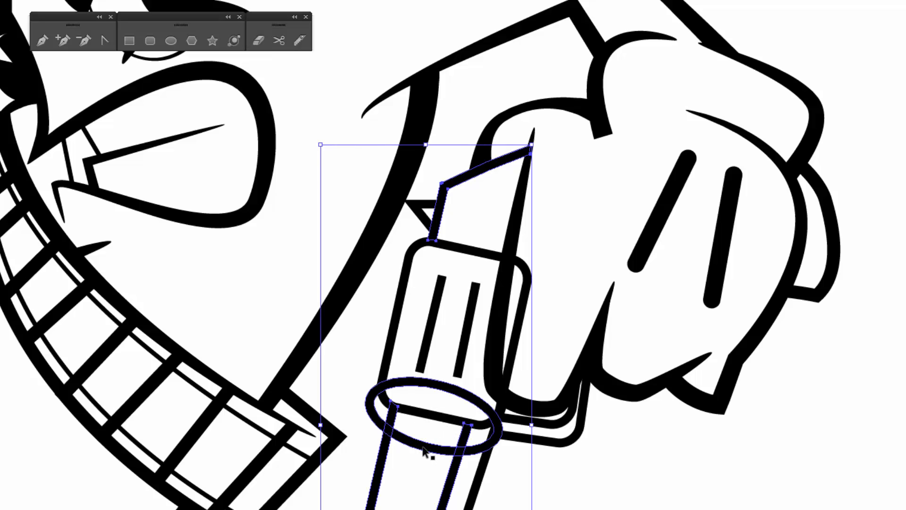
# - Erase the lower half of the ellipse at the front of the lowered revolver's cylinder, leaving only its upper arc
pyautogui.click(423, 451)
pyautogui.hotkey('shift', 'e')
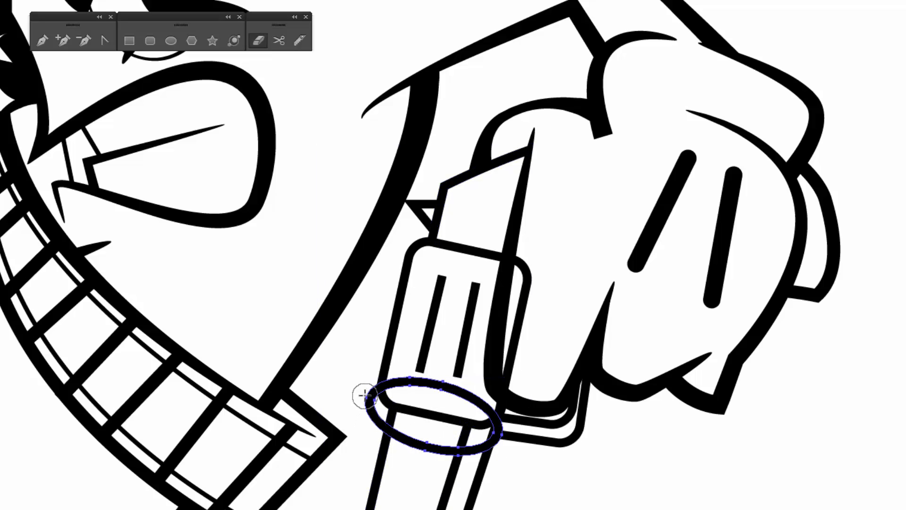
pyautogui.moveTo(369, 394)
pyautogui.mouseDown()
pyautogui.moveTo(384, 431)
pyautogui.moveTo(444, 456)
pyautogui.moveTo(467, 458)
pyautogui.moveTo(502, 424)
pyautogui.mouseUp()
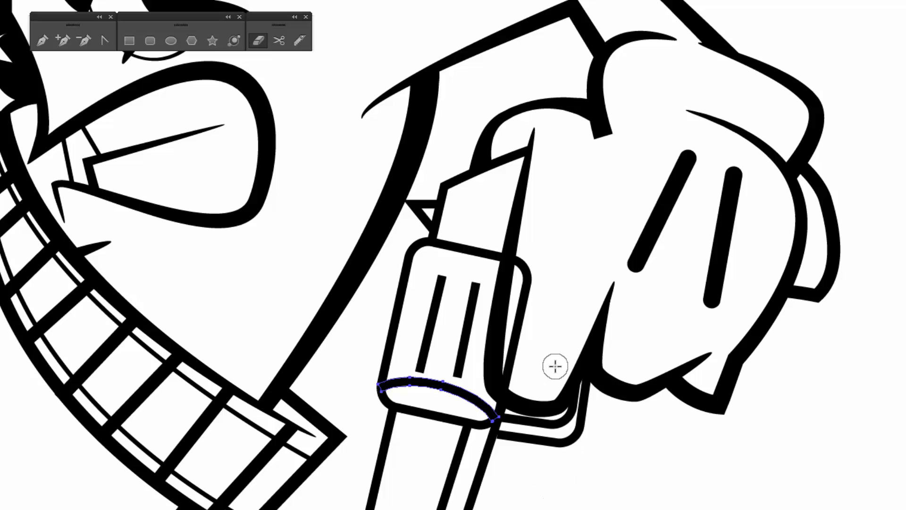
# - Erase the side of the lowered revolver's cylinder outline that extends past the finger
pyautogui.press('v')
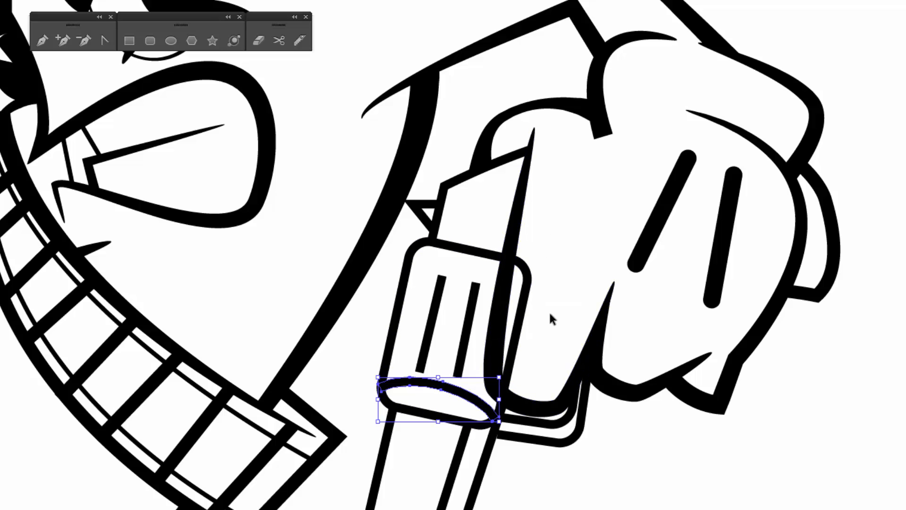
pyautogui.keyDown('shift'); pyautogui.click(526, 268); pyautogui.keyUp('shift')
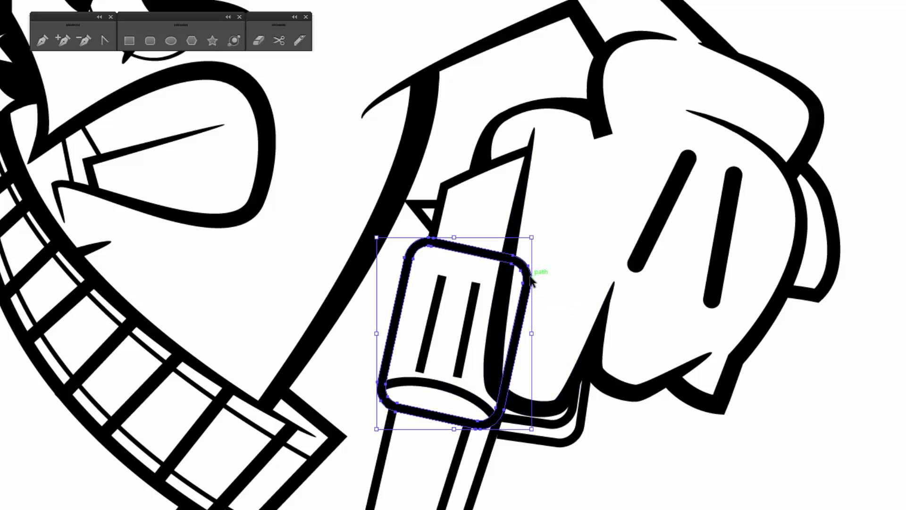
pyautogui.hotkey('shift', 'e')
pyautogui.moveTo(532, 276)
pyautogui.mouseDown()
pyautogui.moveTo(523, 259)
pyautogui.moveTo(526, 328)
pyautogui.moveTo(513, 392)
pyautogui.mouseUp()
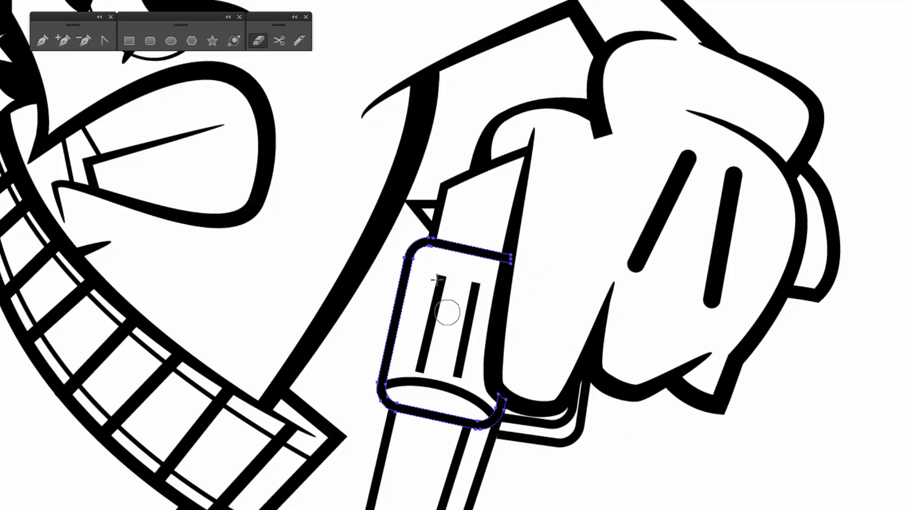
# - Erase the lower part of the muzzle circle on the lowered revolver, keeping the arc inside the barrel and trimming its ends
pyautogui.scroll(-3, 591, 243)
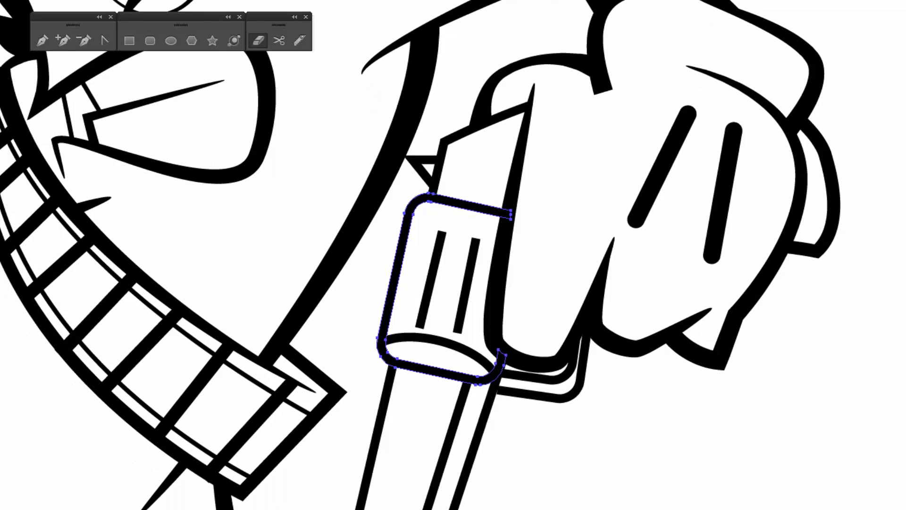
pyautogui.scroll(-10, 486, 479)
pyautogui.press('v')
pyautogui.click(402, 453)
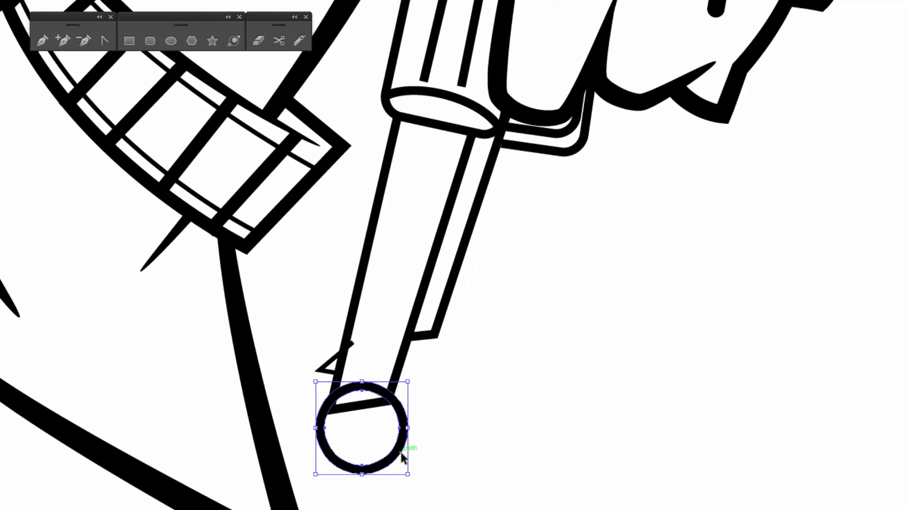
pyautogui.hotkey('shift', 'e')
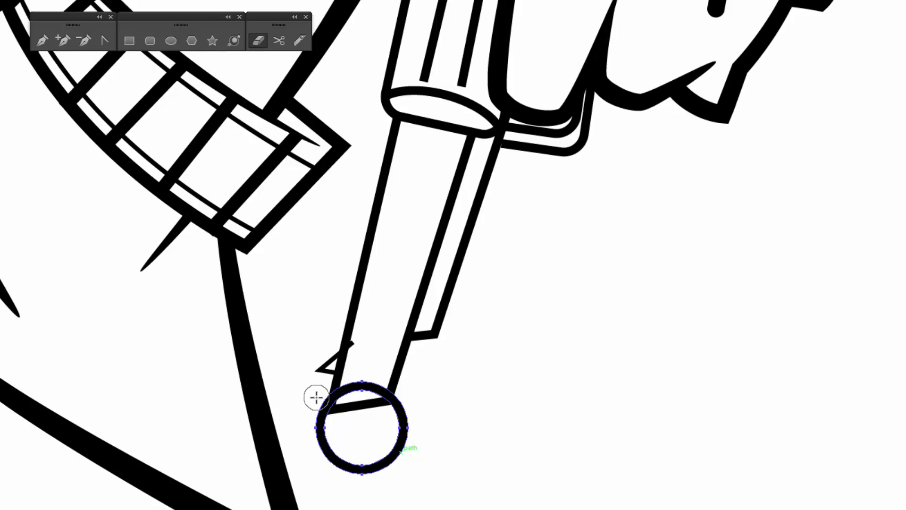
pyautogui.moveTo(316, 397)
pyautogui.mouseDown()
pyautogui.moveTo(345, 459)
pyautogui.moveTo(393, 466)
pyautogui.moveTo(412, 439)
pyautogui.moveTo(415, 419)
pyautogui.moveTo(398, 411)
pyautogui.mouseUp()
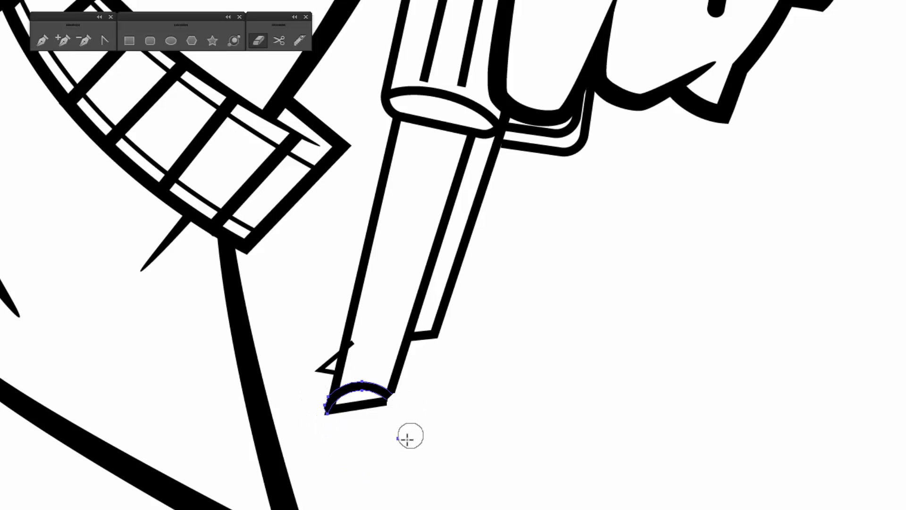
pyautogui.moveTo(313, 409); pyautogui.dragTo(313, 415)
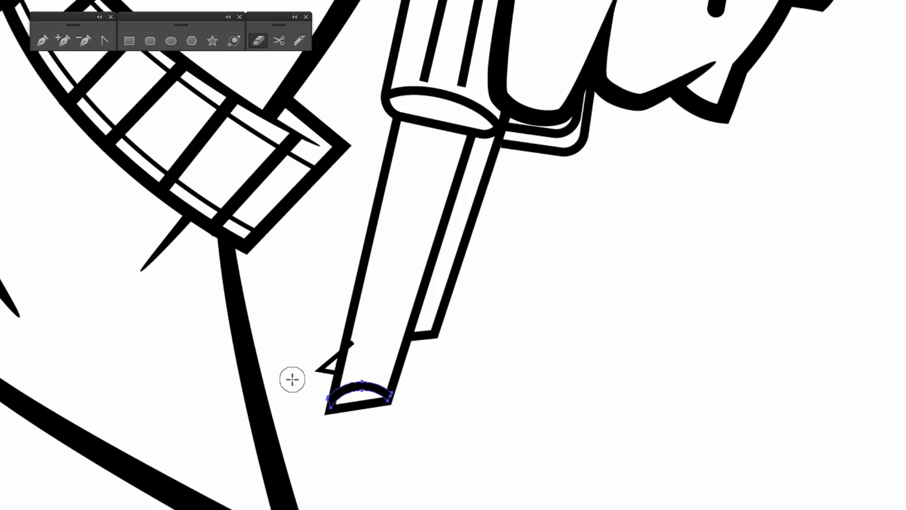
# - Erase the end of the lowered revolver's triangular front sight where it pokes into the barrel
pyautogui.press('v')
pyautogui.click(323, 367)
pyautogui.hotkey('shift', 'e')
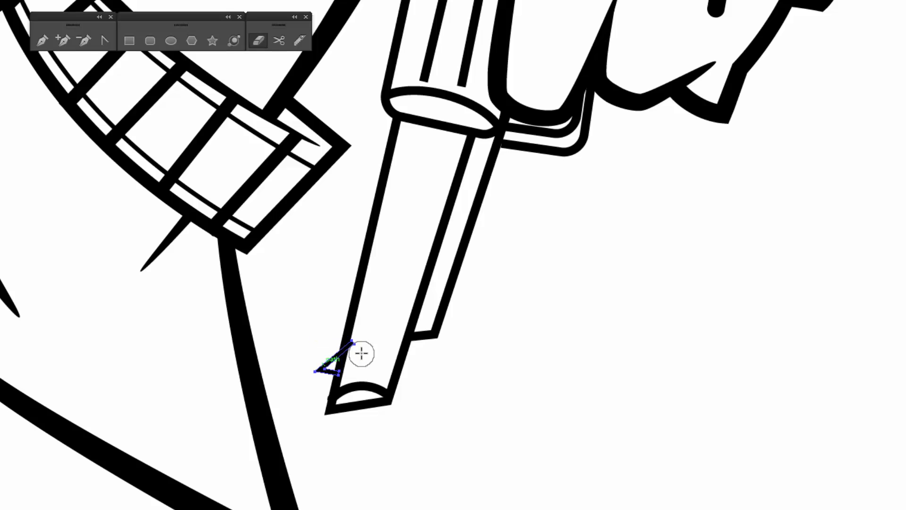
pyautogui.moveTo(352, 348); pyautogui.dragTo(358, 355)
# - Shorten the outer groove line on the lowered revolver's cylinder slightly from its lower end
pyautogui.moveTo(514, 334)
pyautogui.mouseDown()
pyautogui.moveTo(621, 425)
pyautogui.moveTo(570, 396)
pyautogui.mouseUp()
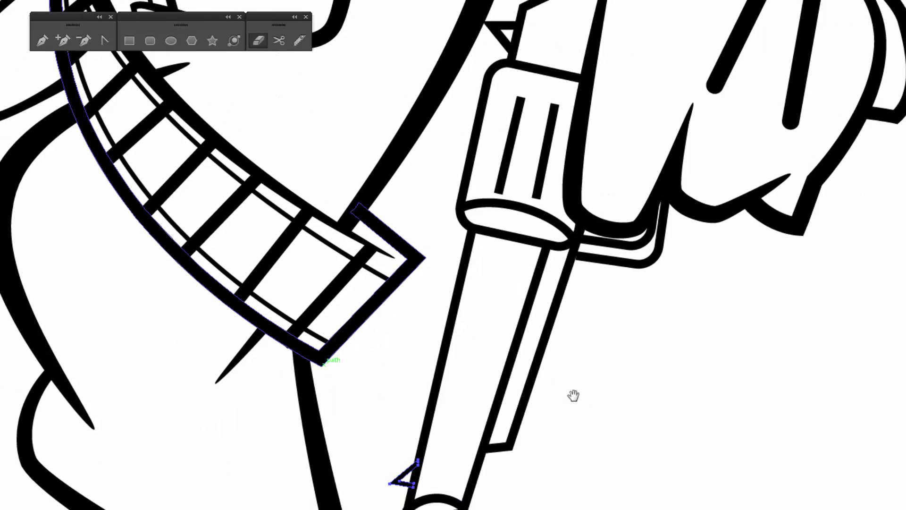
pyautogui.hotkey('ctrl', '-')
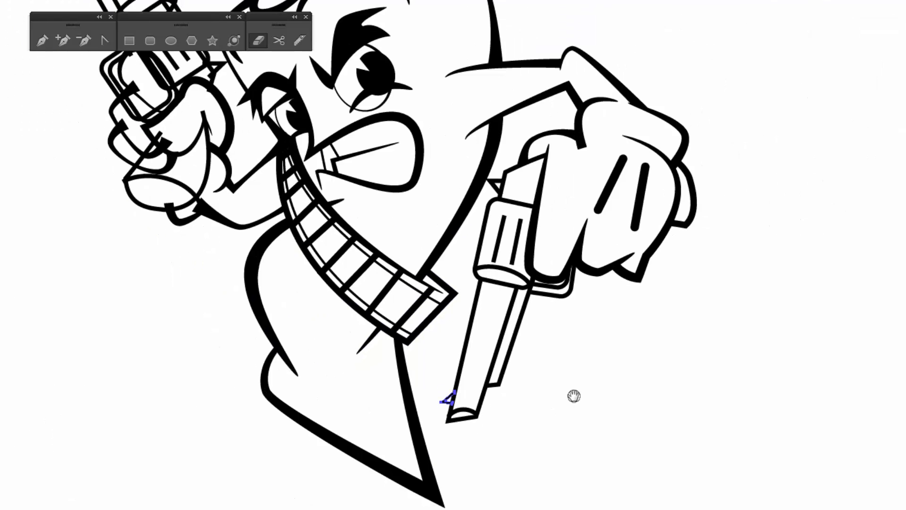
pyautogui.moveTo(521, 321); pyautogui.dragTo(613, 401)
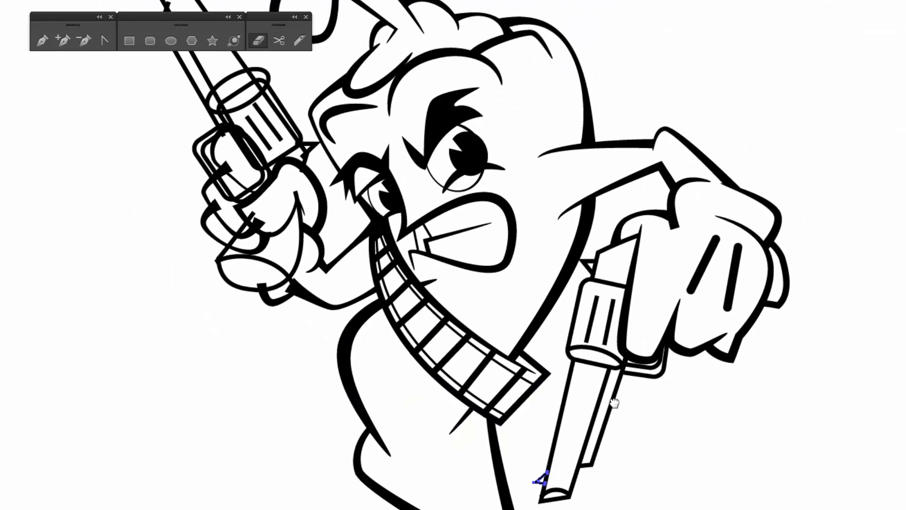
pyautogui.click(591, 328)
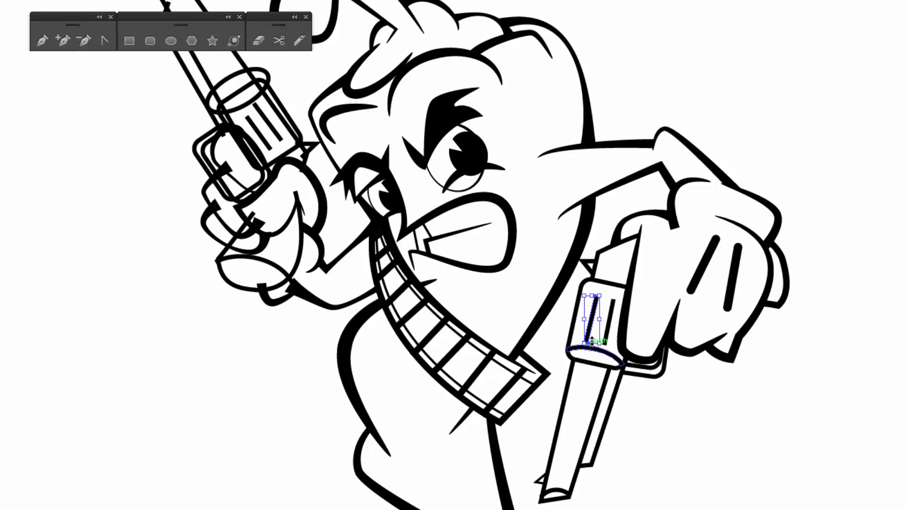
pyautogui.moveTo(592, 342); pyautogui.dragTo(592, 338)
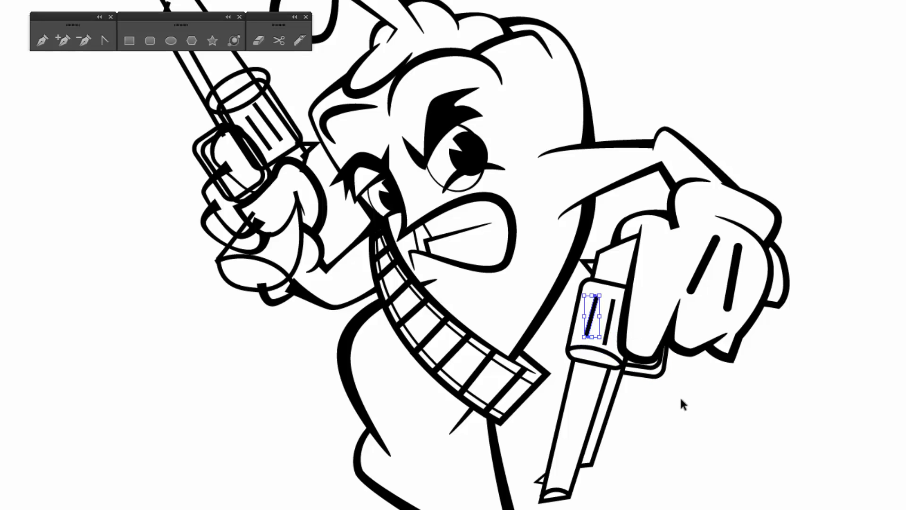
pyautogui.click(680, 395)
# - Rotate the shortened groove line slightly to match its neighbour and nudge it back toward the cylinder's outer edge
pyautogui.click(593, 314)
pyautogui.moveTo(606, 294); pyautogui.dragTo(597, 319)
pyautogui.click(651, 419)
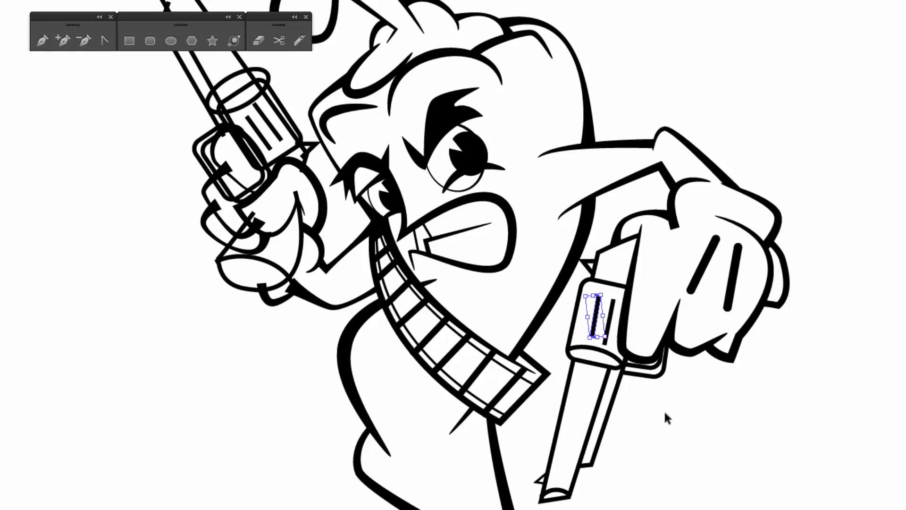
pyautogui.press('Left')
pyautogui.press('Left')
pyautogui.press('Left')
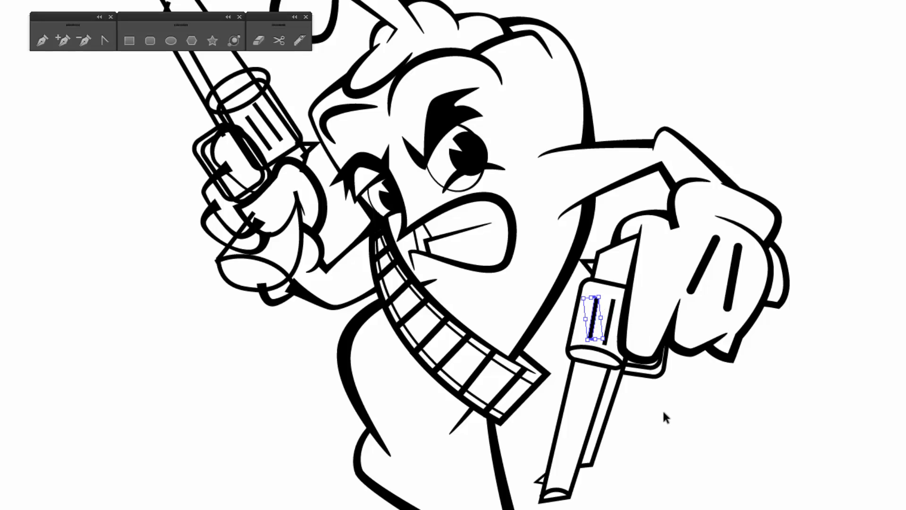
pyautogui.click(639, 393)
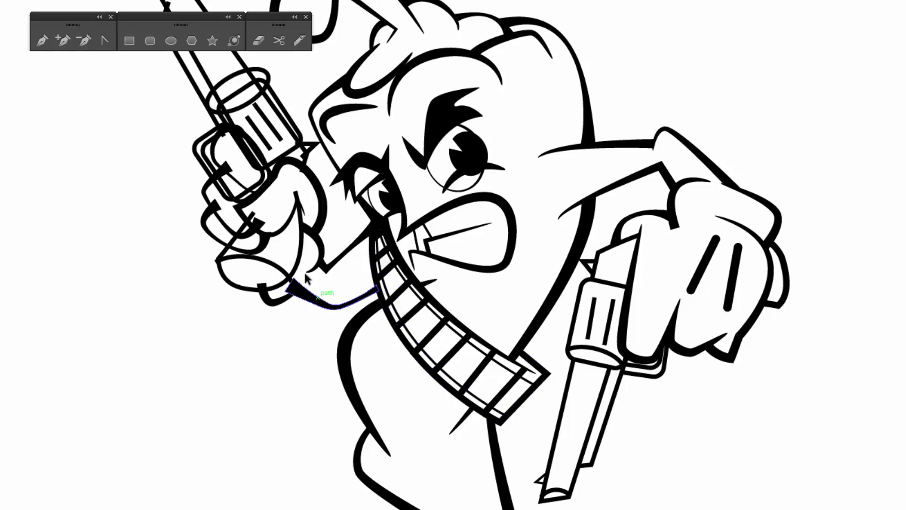
# - Erase the diagonal part of the raised revolver's grip outline that crosses the lower fingers
pyautogui.moveTo(344, 237); pyautogui.dragTo(477, 388)
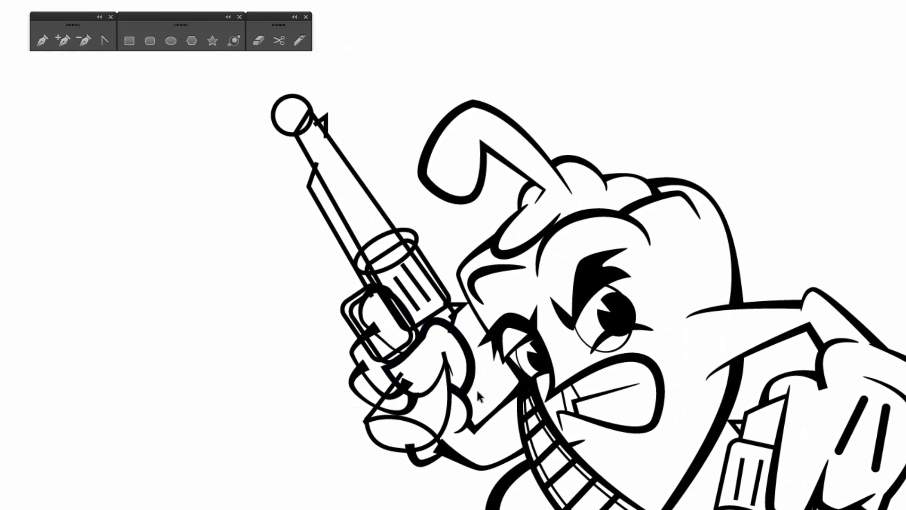
pyautogui.moveTo(234, 93); pyautogui.dragTo(651, 508)
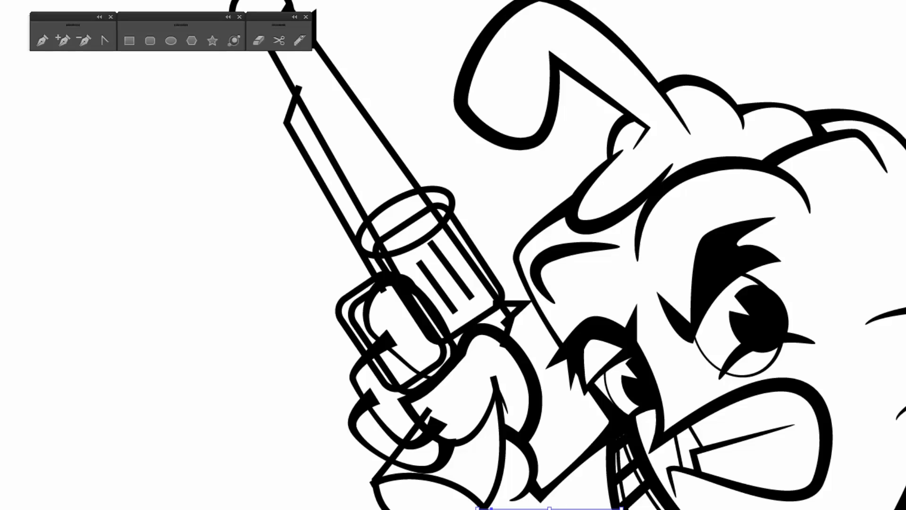
pyautogui.hotkey('shift', 'e')
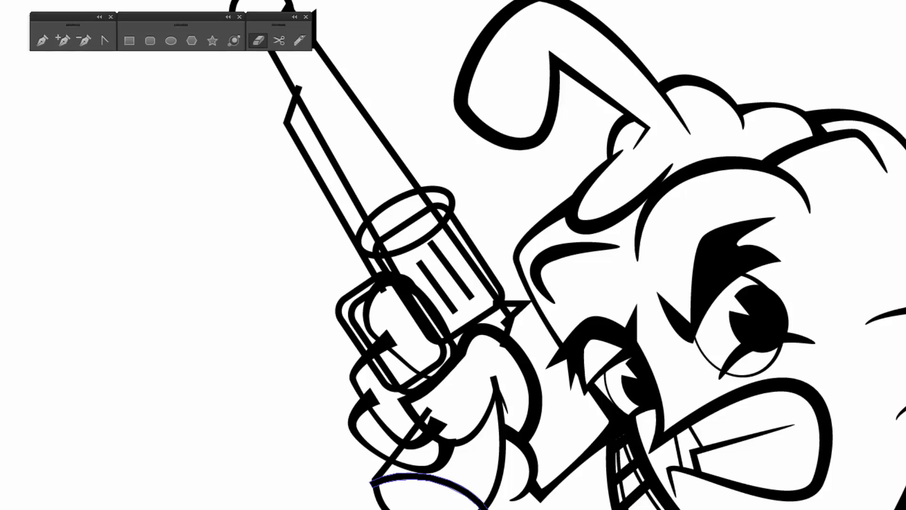
pyautogui.press('c')
pyautogui.keyDown('ctrl'); pyautogui.click(454, 494); pyautogui.keyUp('ctrl')
pyautogui.moveTo(404, 456)
pyautogui.mouseDown()
pyautogui.moveTo(392, 470)
pyautogui.moveTo(425, 415)
pyautogui.moveTo(393, 455)
pyautogui.mouseUp()
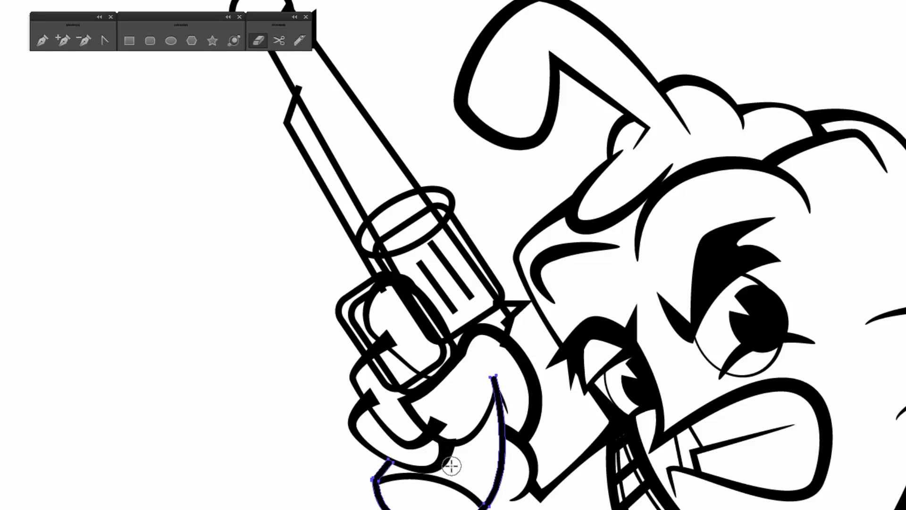
# - Trim the protruding ends of the two lower finger outlines on the hand holding the raised revolver with the Eraser
pyautogui.keyDown('ctrl'); pyautogui.click(428, 465); pyautogui.keyUp('ctrl')
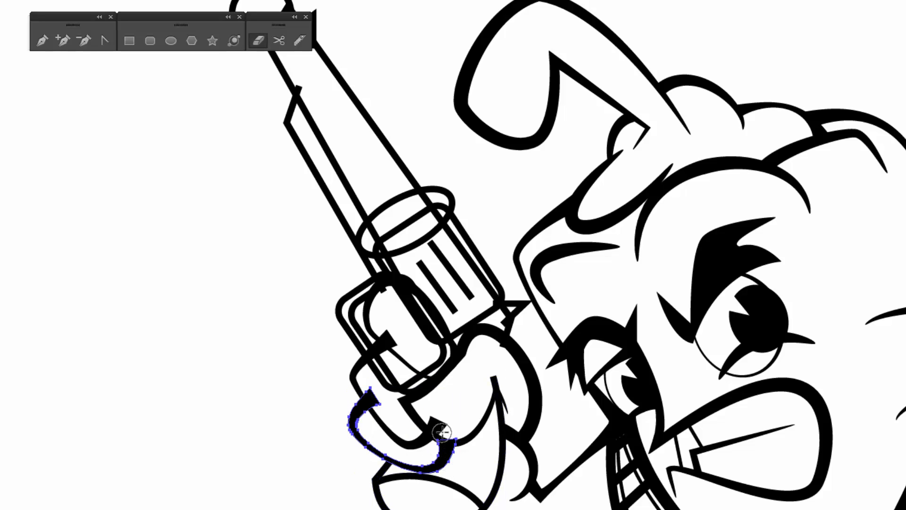
pyautogui.moveTo(442, 432); pyautogui.dragTo(459, 430)
pyautogui.moveTo(371, 391)
pyautogui.mouseDown()
pyautogui.moveTo(375, 405)
pyautogui.moveTo(364, 405)
pyautogui.moveTo(376, 399)
pyautogui.mouseUp()
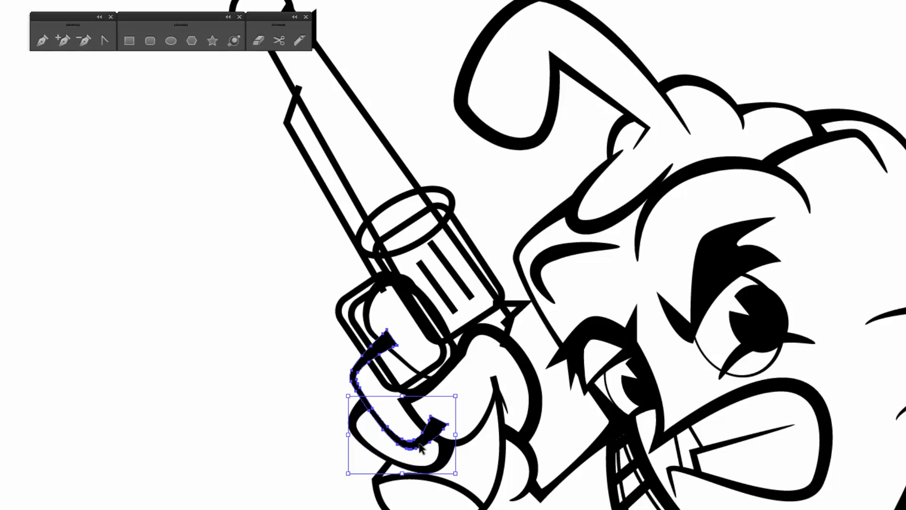
pyautogui.keyDown('ctrl'); pyautogui.click(426, 435); pyautogui.keyUp('ctrl')
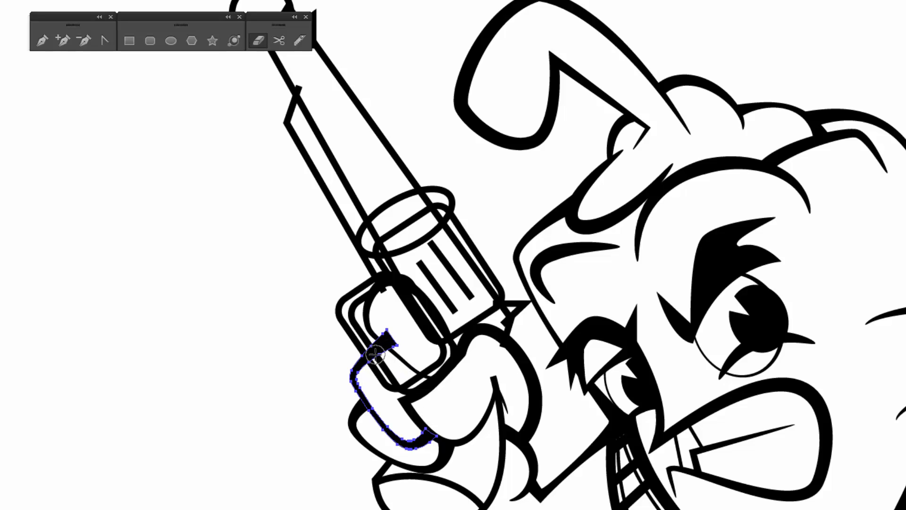
pyautogui.moveTo(374, 348)
pyautogui.mouseDown()
pyautogui.moveTo(400, 332)
pyautogui.moveTo(376, 342)
pyautogui.mouseUp()
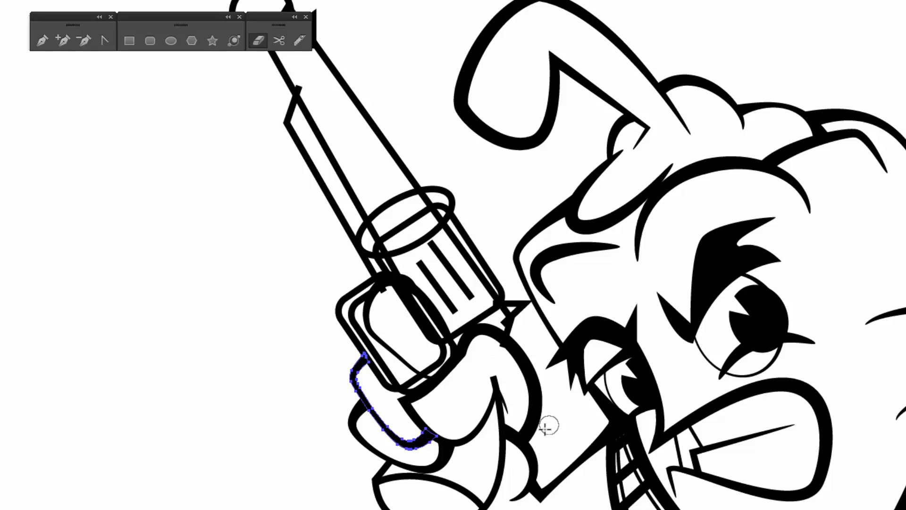
# - Erase the upper tip of the raised revolver's grip outline where it sticks out into the palm
pyautogui.press('v')
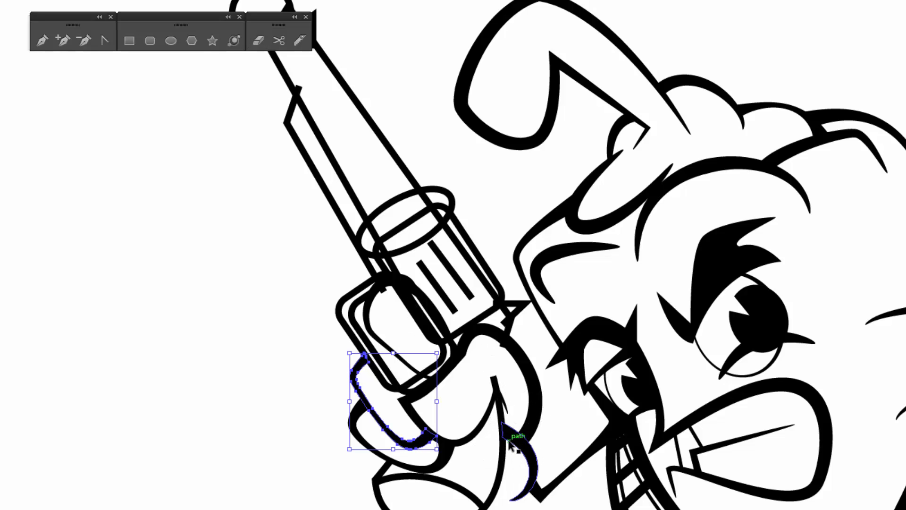
pyautogui.click(509, 442)
pyautogui.hotkey('shift', 'e')
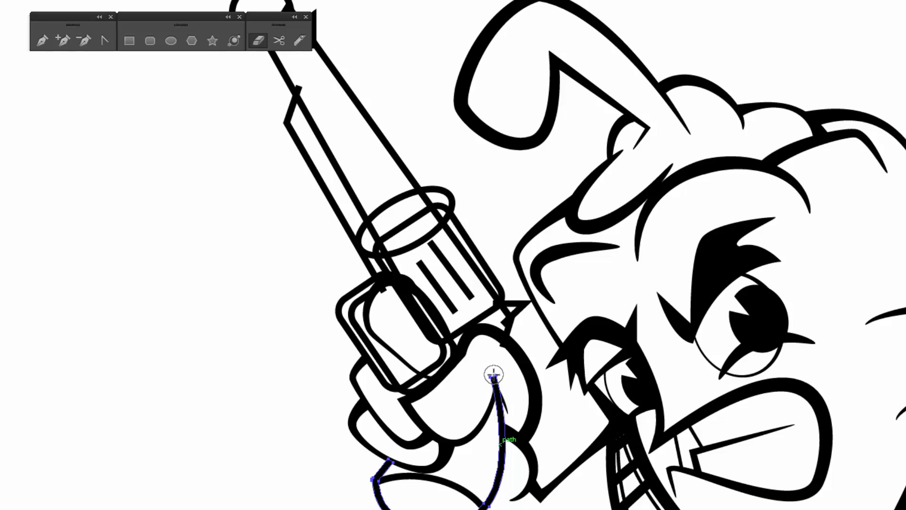
pyautogui.moveTo(491, 374); pyautogui.dragTo(487, 386)
# - Erase the end of the raised revolver's frame outline where it overlaps the hand's outer contour
pyautogui.press('z')
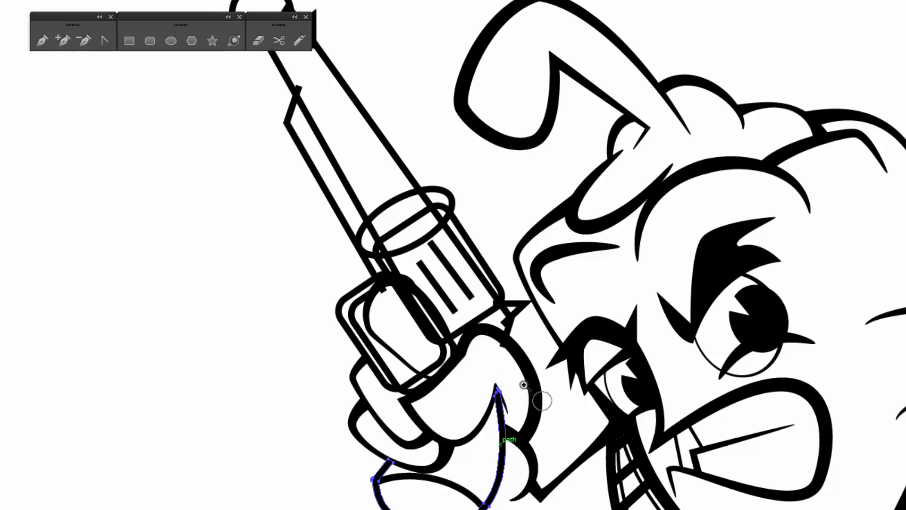
pyautogui.click(501, 354)
pyautogui.moveTo(472, 287); pyautogui.dragTo(542, 360)
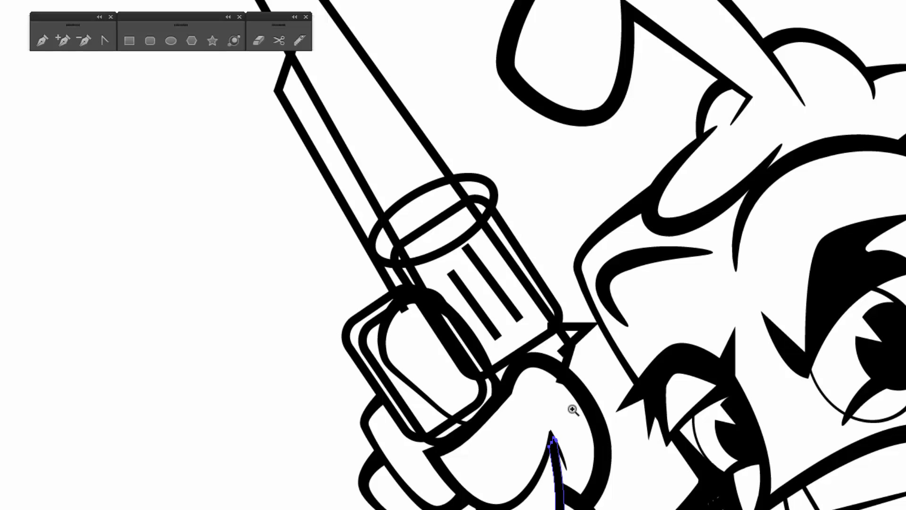
pyautogui.hotkey('shift', 'e')
pyautogui.keyDown('ctrl'); pyautogui.click(565, 364); pyautogui.keyUp('ctrl')
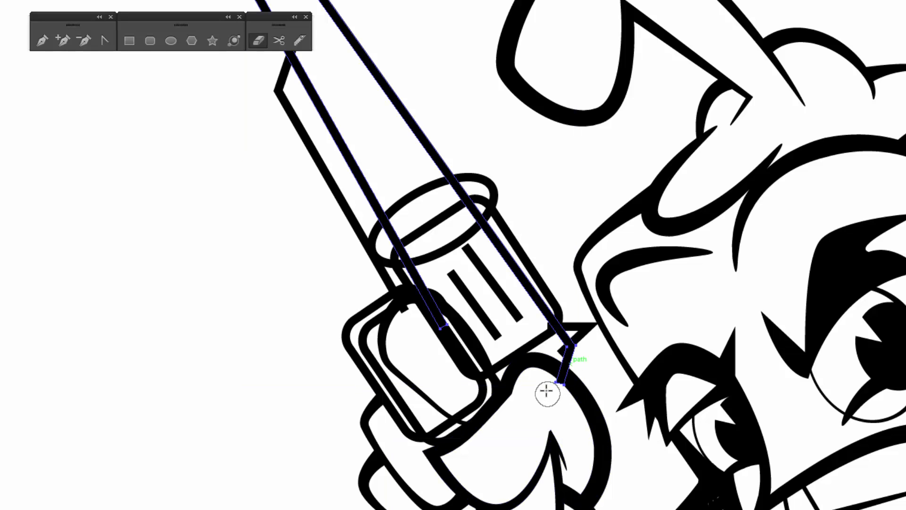
pyautogui.moveTo(546, 391)
pyautogui.mouseDown()
pyautogui.moveTo(556, 380)
pyautogui.moveTo(569, 400)
pyautogui.mouseUp()
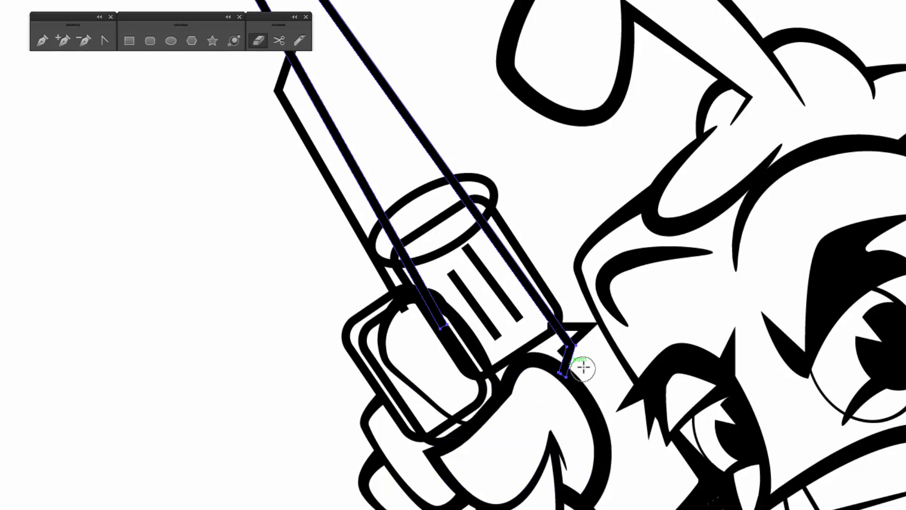
# - Trim the ends of the raised revolver's triangular hammer where they overlap the cylinder and frame
pyautogui.press('v')
pyautogui.click(586, 336)
pyautogui.hotkey('shift', 'e')
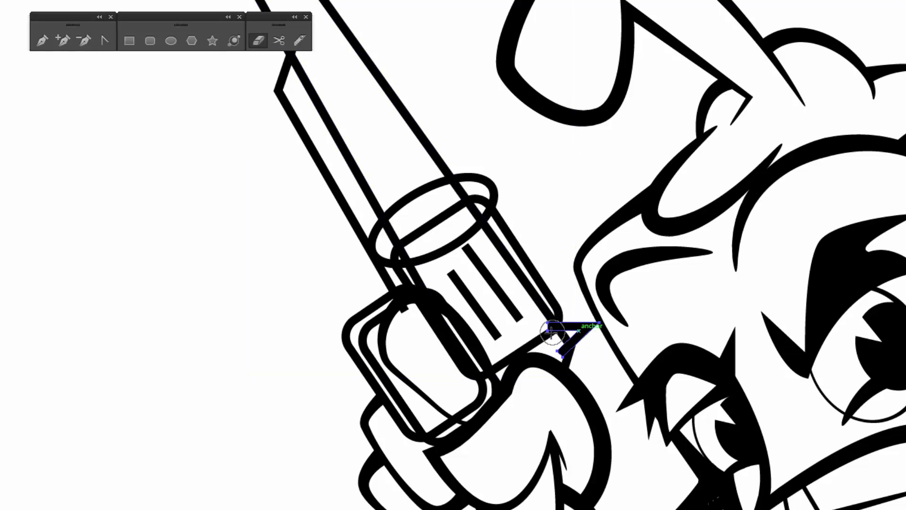
pyautogui.moveTo(541, 329)
pyautogui.mouseDown()
pyautogui.moveTo(555, 343)
pyautogui.moveTo(554, 365)
pyautogui.mouseUp()
pyautogui.moveTo(512, 339); pyautogui.dragTo(568, 384)
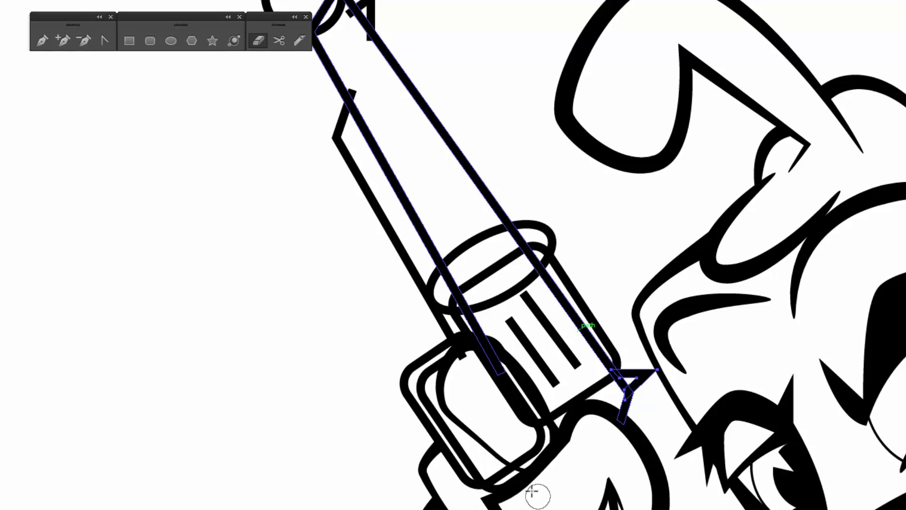
# - Remove the redundant anchor points from the upper end of the finger outline just below the raised revolver's trigger guard
pyautogui.press('v')
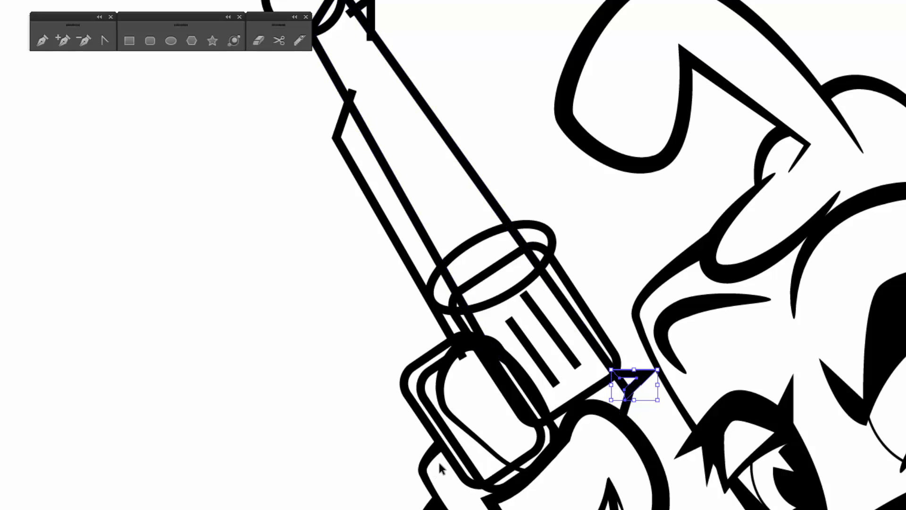
pyautogui.click(436, 460)
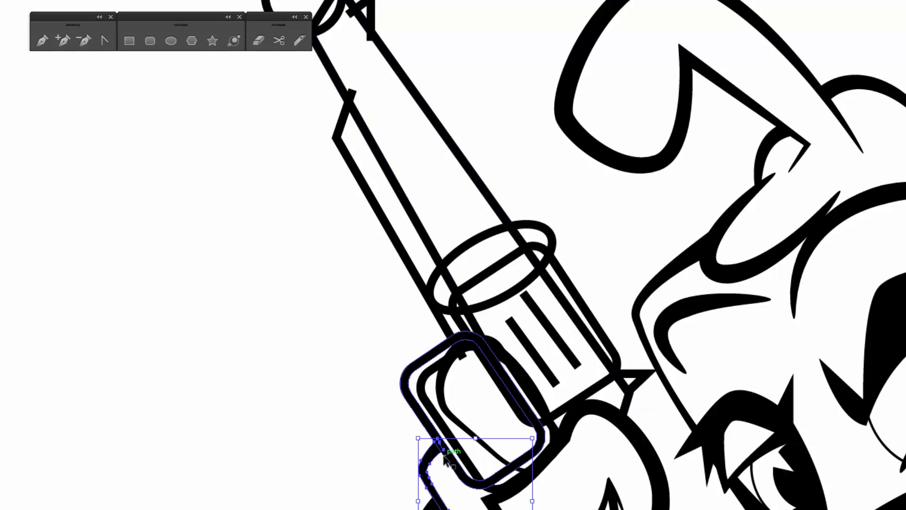
pyautogui.press('a')
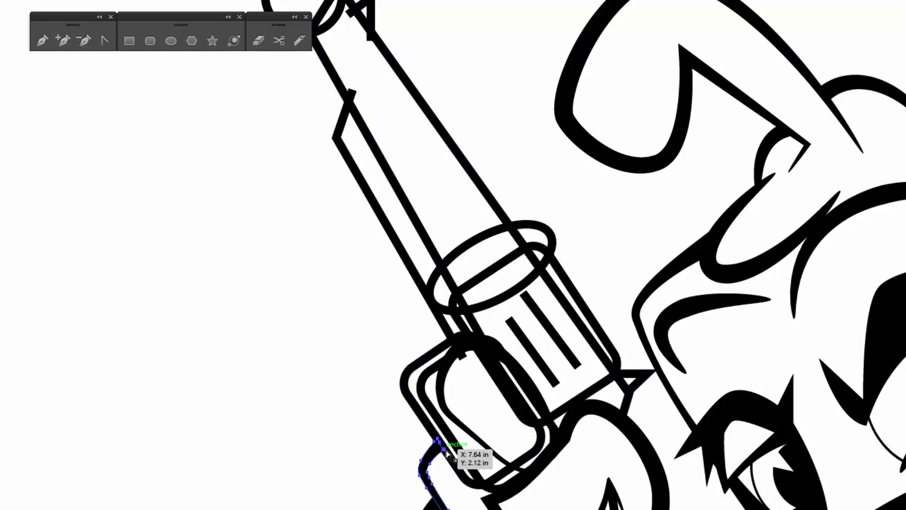
pyautogui.click(442, 443)
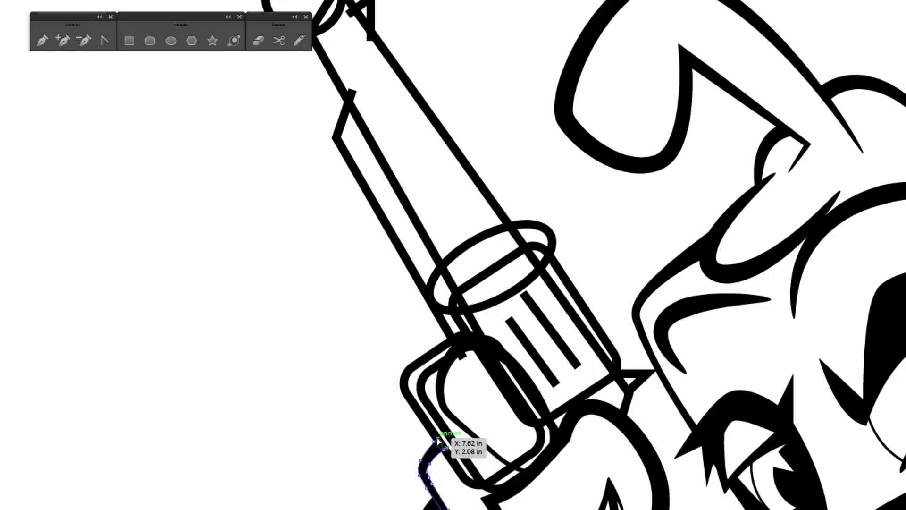
pyautogui.click(459, 461)
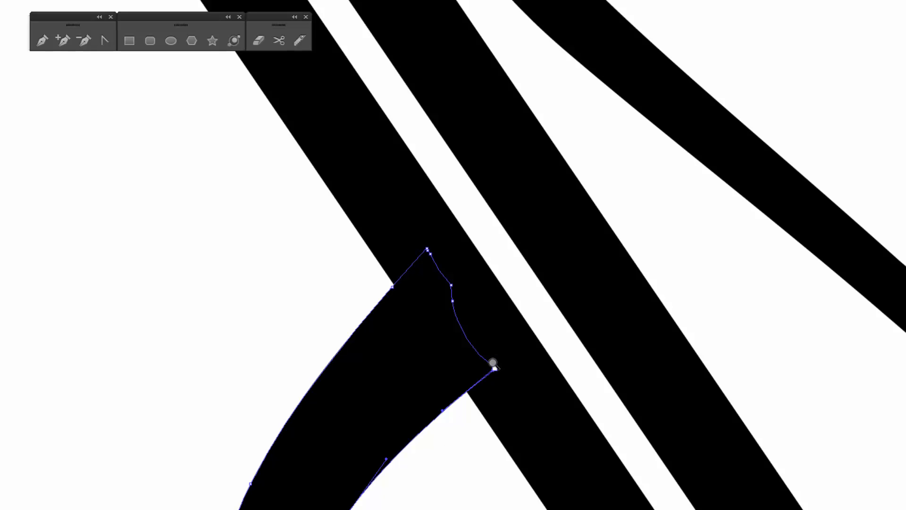
pyautogui.press('-')
pyautogui.click(454, 302)
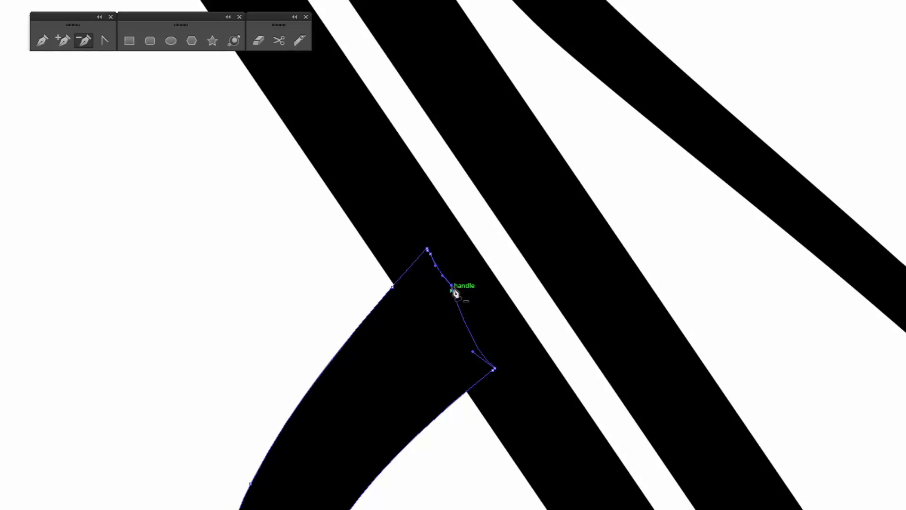
pyautogui.click(429, 250)
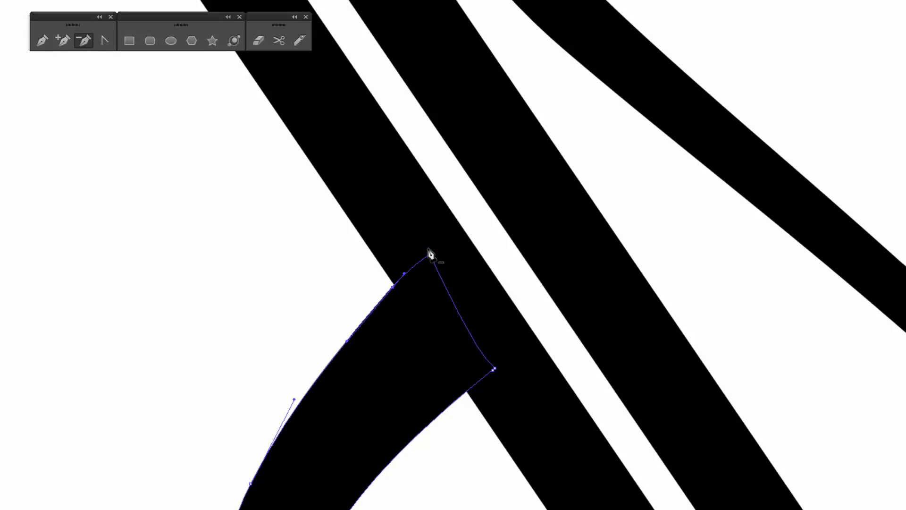
pyautogui.click(492, 372)
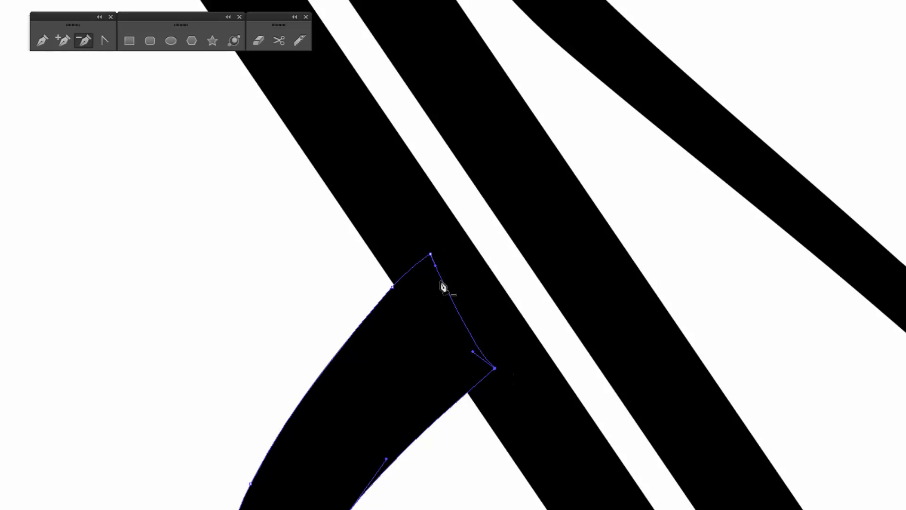
pyautogui.hotkey('shift', 'c')
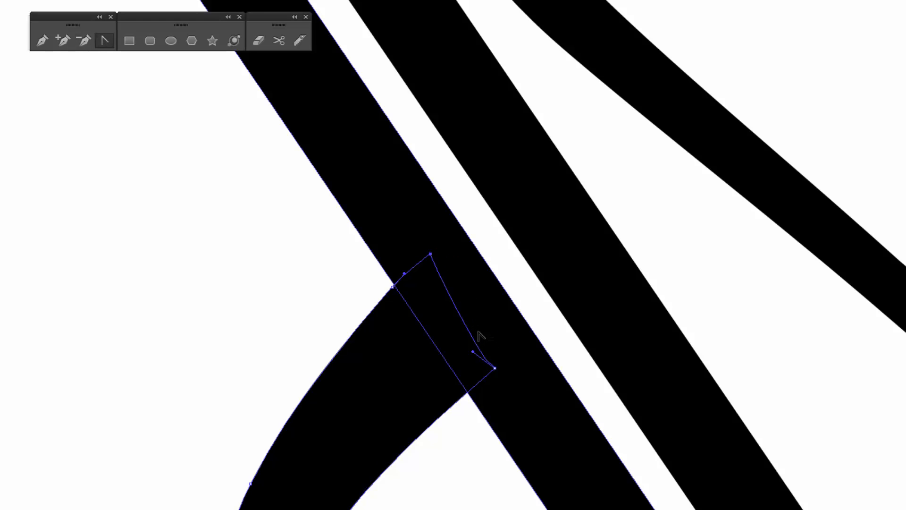
# - Extend that finger outline's upper end across the trigger guard to the index finger's outline and erase the overshooting tip
pyautogui.scroll(-5, 478, 335)
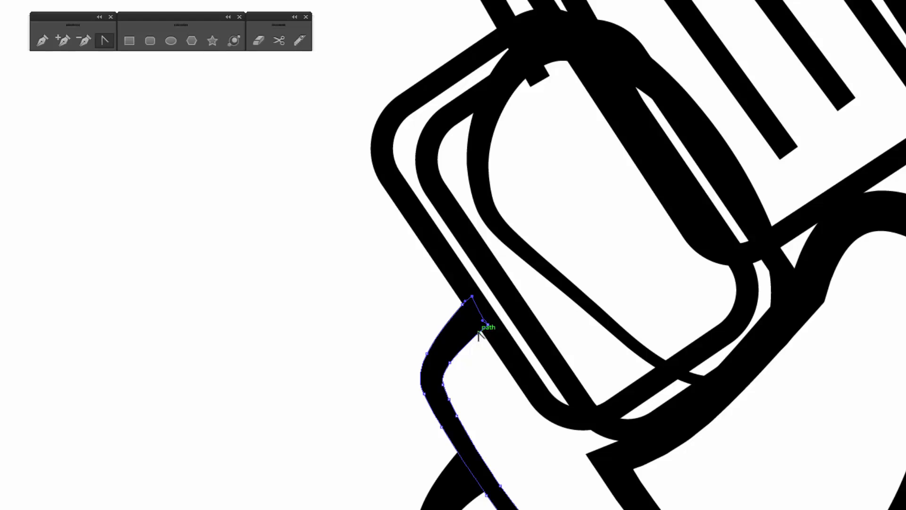
pyautogui.scroll(-4, 478, 335)
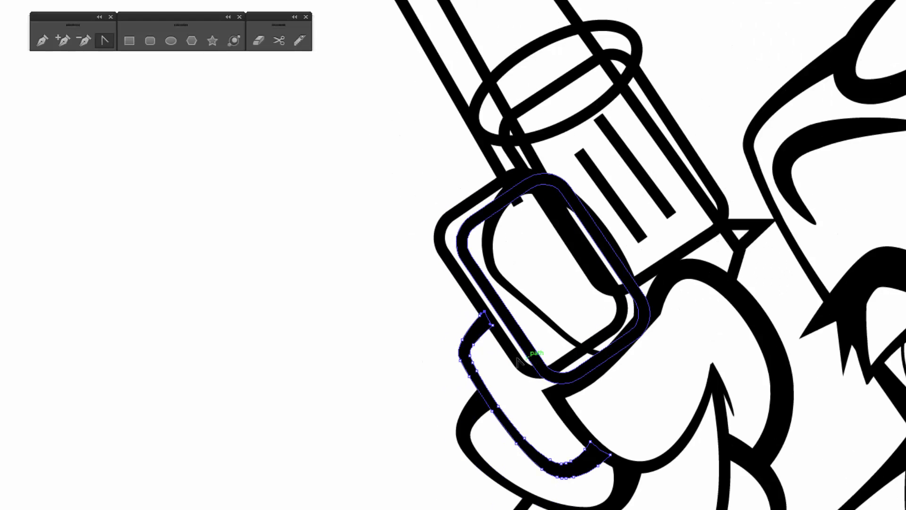
pyautogui.press('v')
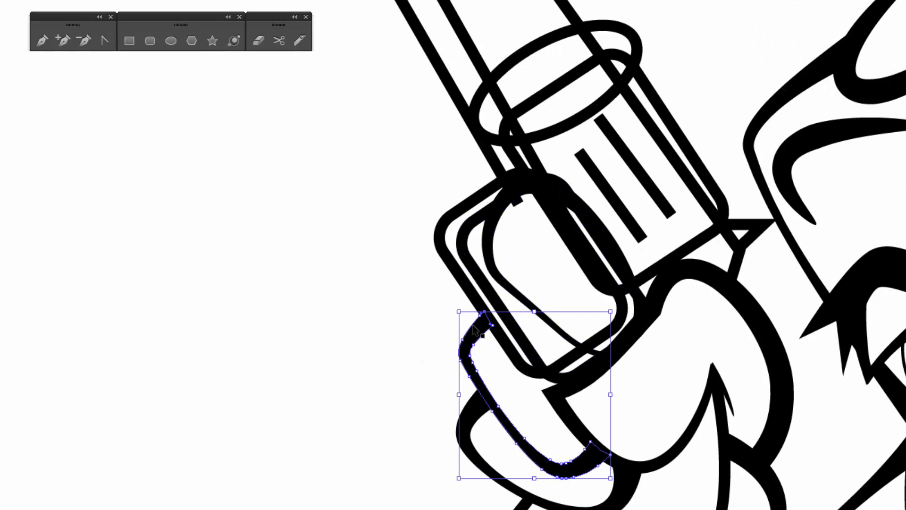
pyautogui.press('a')
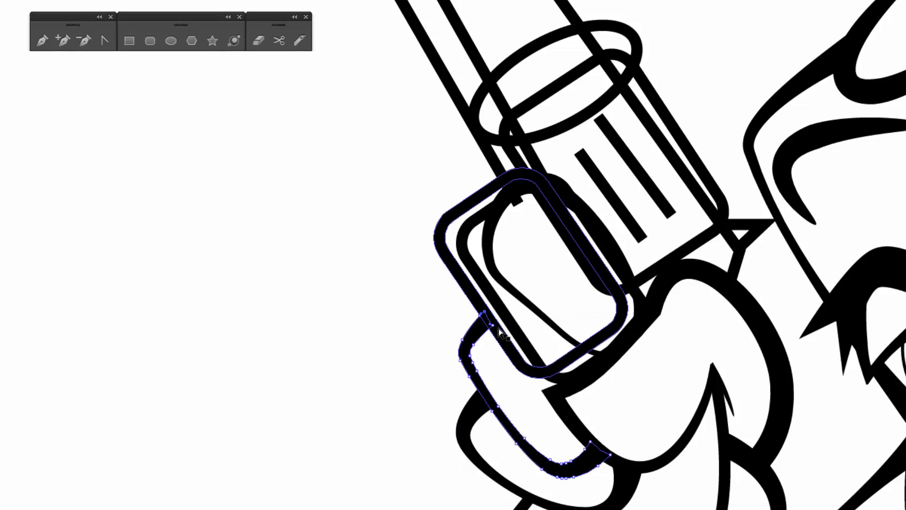
pyautogui.click(493, 325)
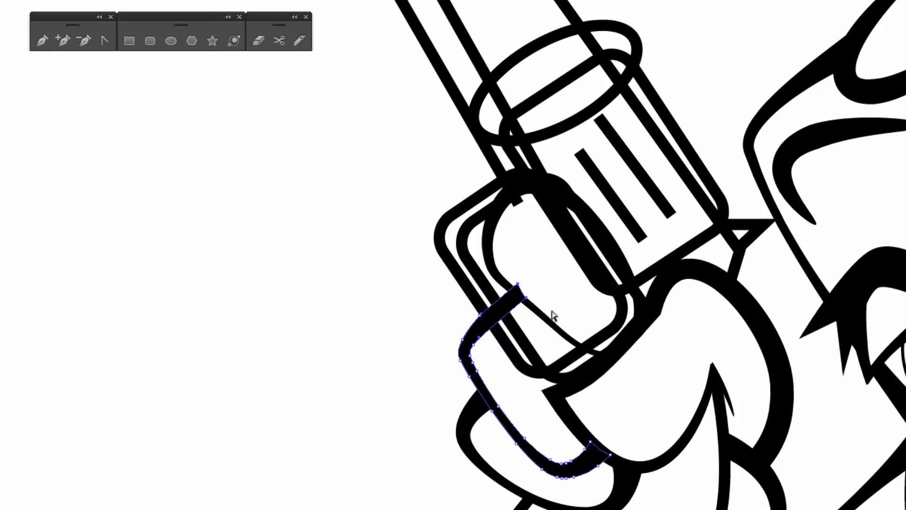
pyautogui.moveTo(557, 300)
pyautogui.mouseDown()
pyautogui.moveTo(526, 277)
pyautogui.moveTo(534, 285)
pyautogui.mouseUp()
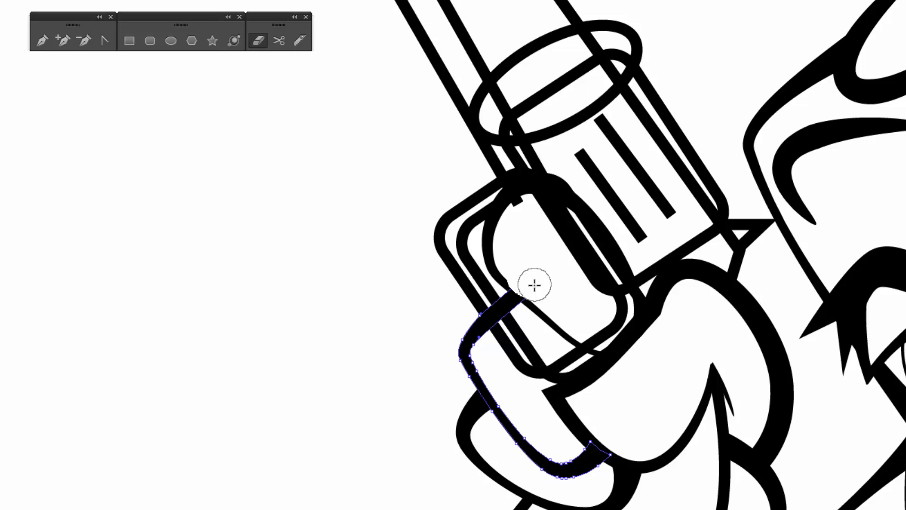
# - Erase the inner trigger guard outline where it crosses the fingers and the cylinder of the raised revolver
pyautogui.keyDown('ctrl'); pyautogui.click(528, 341); pyautogui.keyUp('ctrl')
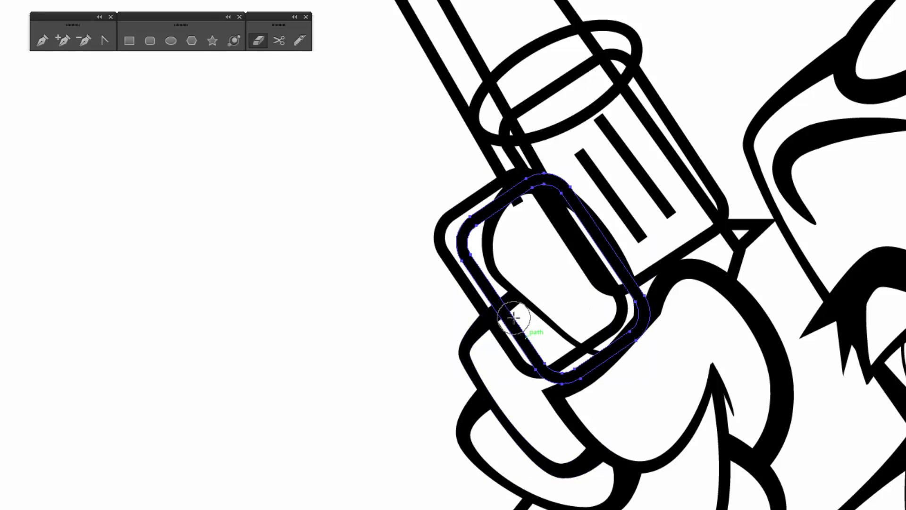
pyautogui.moveTo(518, 332)
pyautogui.mouseDown()
pyautogui.moveTo(553, 366)
pyautogui.moveTo(580, 374)
pyautogui.moveTo(639, 348)
pyautogui.moveTo(627, 271)
pyautogui.mouseUp()
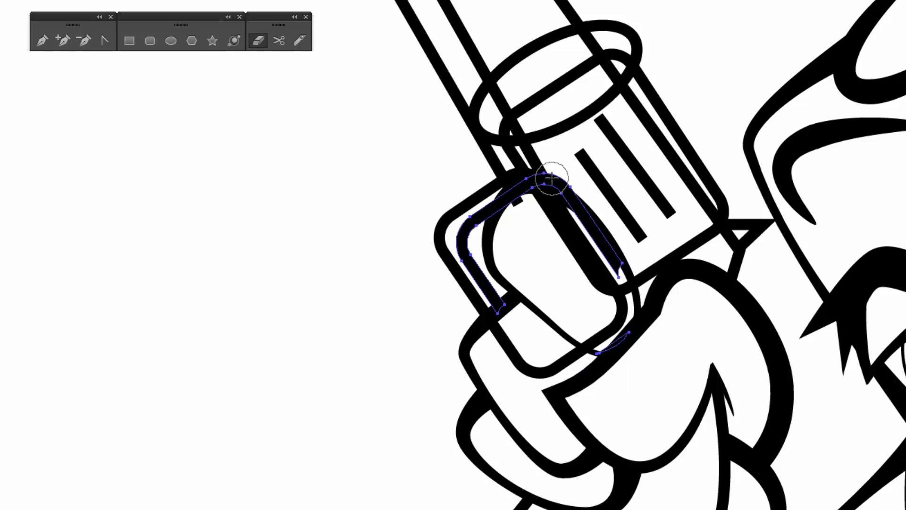
pyautogui.moveTo(546, 182)
pyautogui.mouseDown()
pyautogui.moveTo(590, 214)
pyautogui.moveTo(629, 278)
pyautogui.moveTo(623, 333)
pyautogui.moveTo(599, 372)
pyautogui.mouseUp()
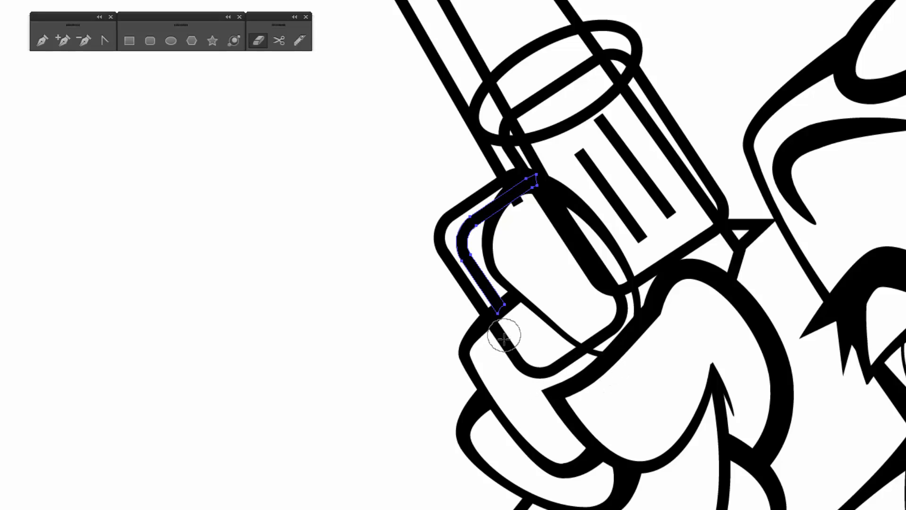
# - Erase the outer trigger guard outline where it runs over the fingers and the revolver's frame
pyautogui.press('v')
pyautogui.click(514, 361)
pyautogui.hotkey('shift', 'e')
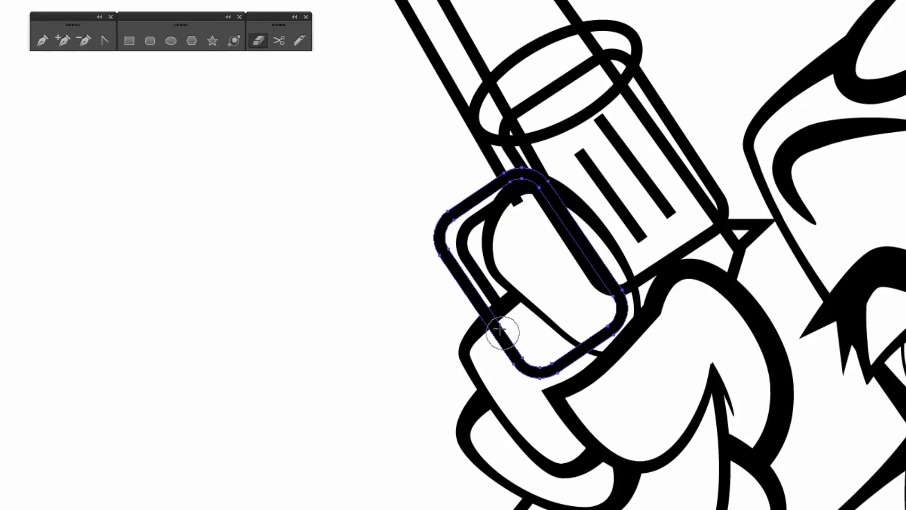
pyautogui.moveTo(500, 330)
pyautogui.mouseDown()
pyautogui.moveTo(522, 364)
pyautogui.moveTo(599, 334)
pyautogui.moveTo(617, 299)
pyautogui.moveTo(538, 185)
pyautogui.moveTo(548, 188)
pyautogui.mouseUp()
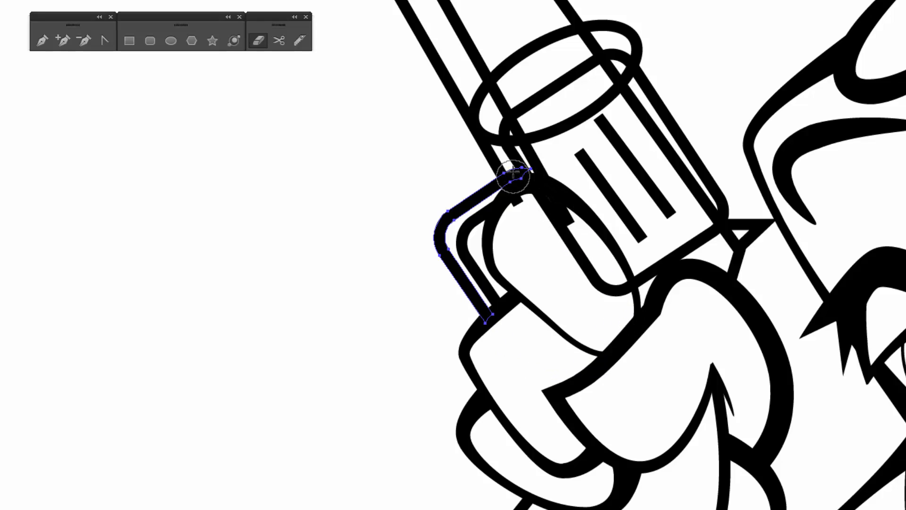
pyautogui.moveTo(576, 222)
pyautogui.mouseDown()
pyautogui.moveTo(546, 367)
pyautogui.moveTo(524, 386)
pyautogui.mouseUp()
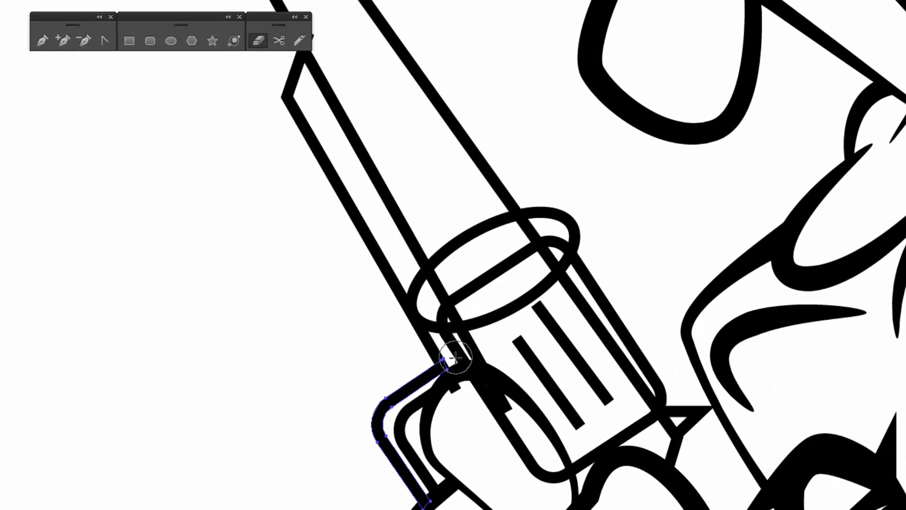
# - Trim the lower end of the outline beneath the barrel where it sticks out into the index finger
pyautogui.press('v')
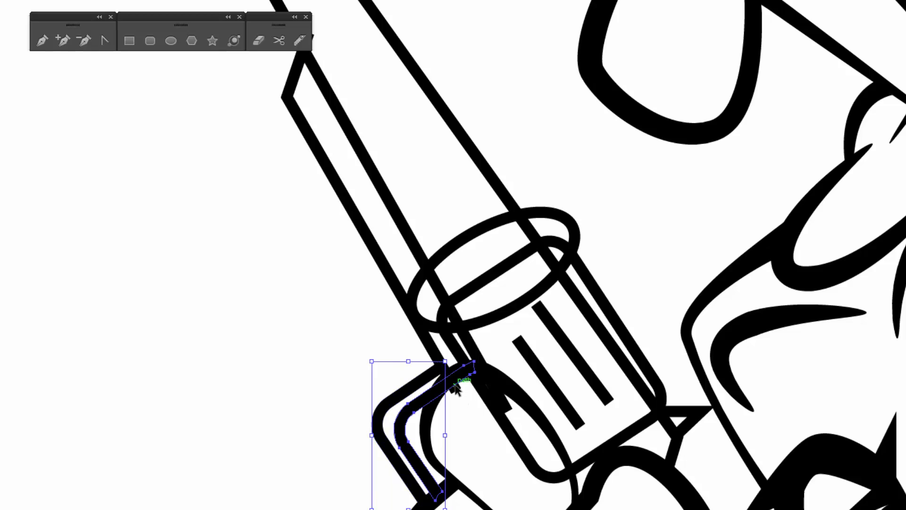
pyautogui.click(459, 395)
pyautogui.click(451, 377)
pyautogui.click(448, 365)
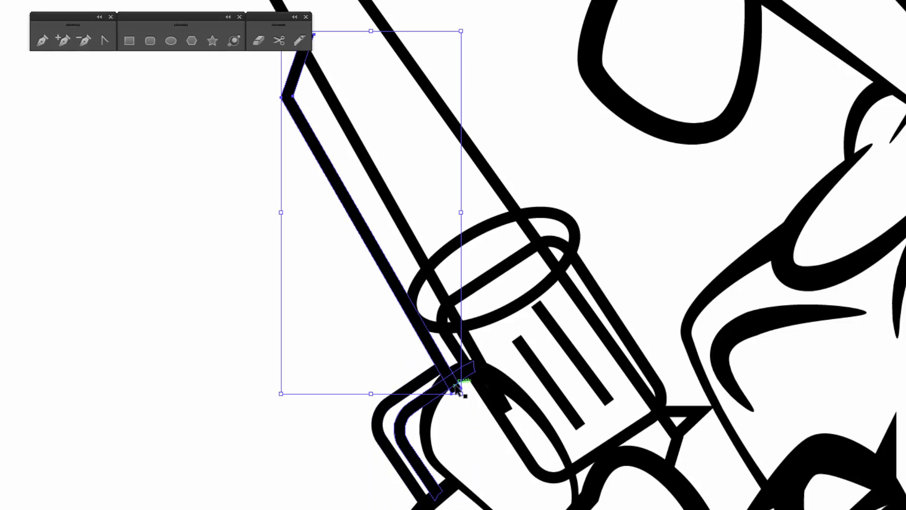
pyautogui.hotkey('shift', 'e')
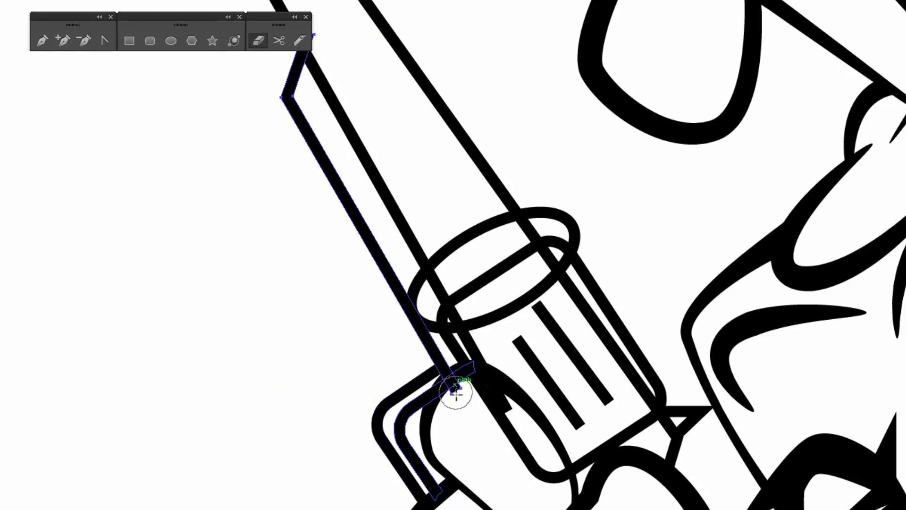
pyautogui.moveTo(457, 393); pyautogui.dragTo(476, 429)
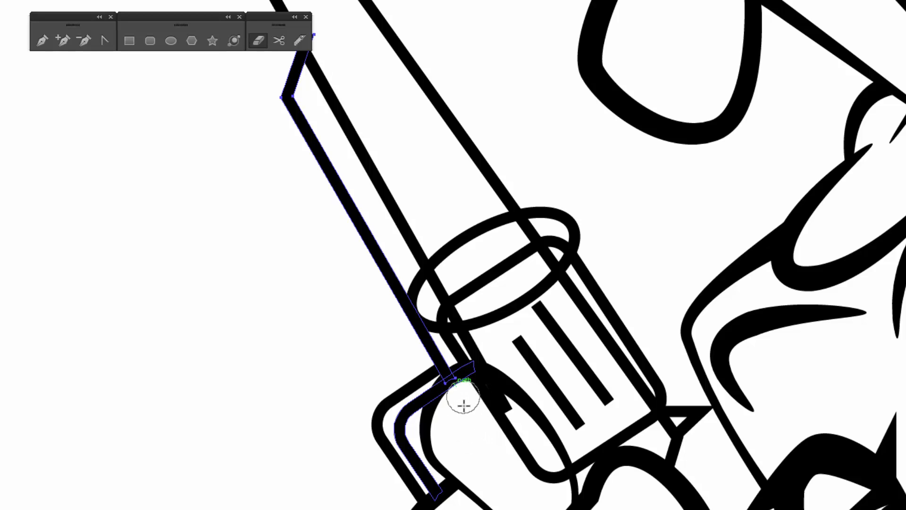
# - Trim the inner trigger guard outline where its upper section overlaps the inside of the index finger
pyautogui.press('v')
pyautogui.click(425, 400)
pyautogui.hotkey('shift', 'e')
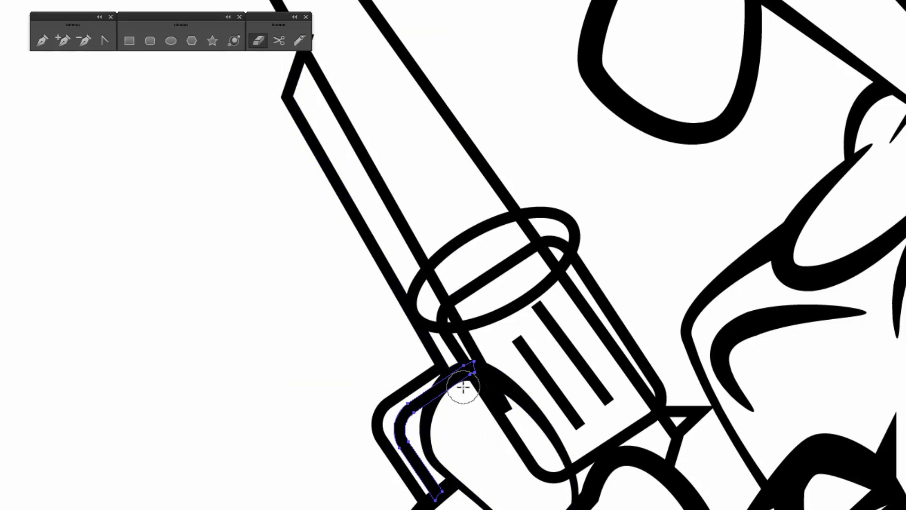
pyautogui.moveTo(469, 388)
pyautogui.mouseDown()
pyautogui.moveTo(453, 398)
pyautogui.moveTo(457, 433)
pyautogui.mouseUp()
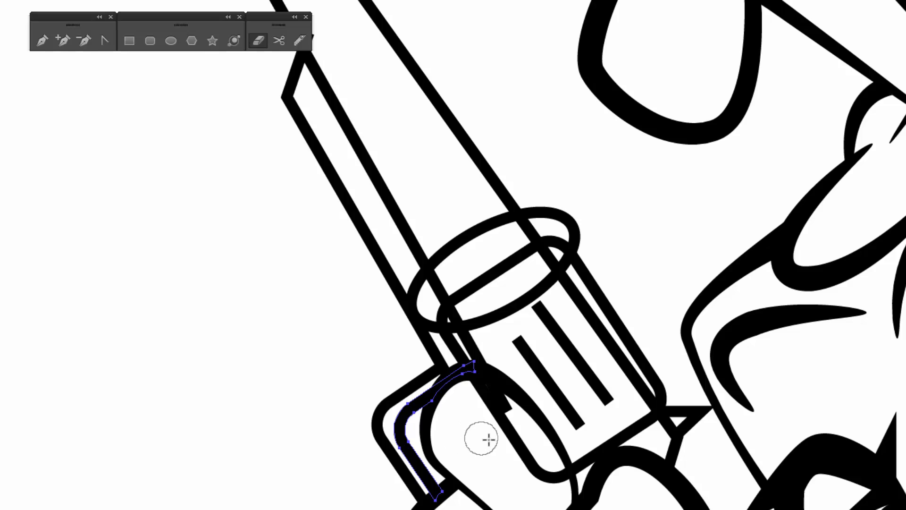
# - Erase the part of the cylinder's rounded outline that crosses the index finger
pyautogui.press('v')
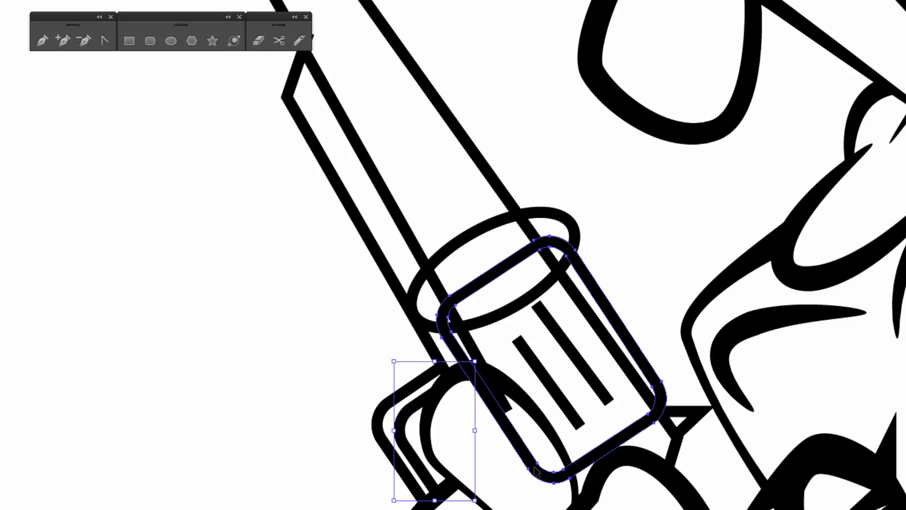
pyautogui.click(537, 472)
pyautogui.hotkey('shift', 'e')
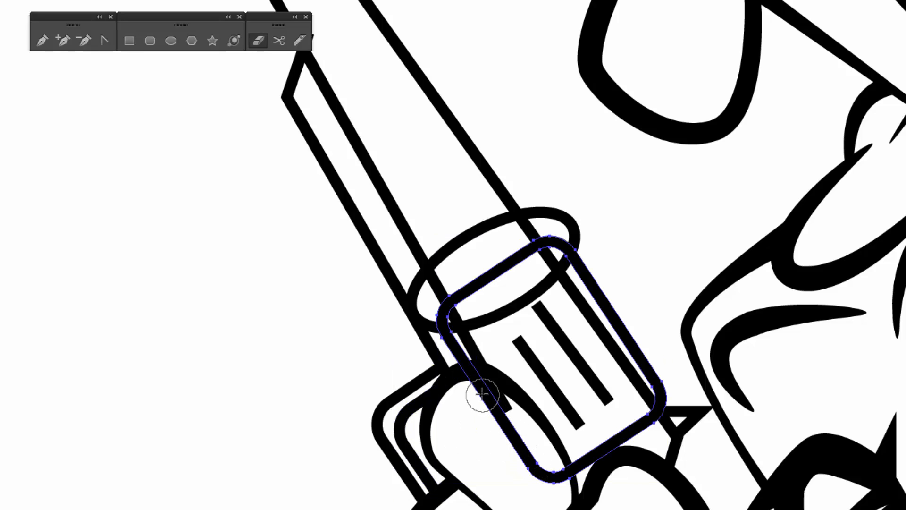
pyautogui.moveTo(469, 381)
pyautogui.mouseDown()
pyautogui.moveTo(516, 429)
pyautogui.moveTo(537, 477)
pyautogui.moveTo(554, 477)
pyautogui.moveTo(544, 485)
pyautogui.mouseUp()
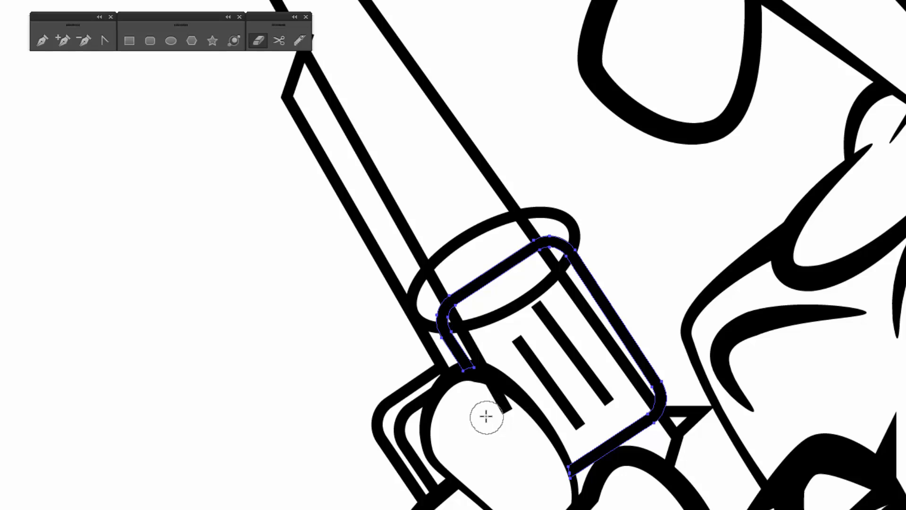
# - Erase both barrel outlines where they run through the cylinder and onto the index finger
pyautogui.keyDown('ctrl'); pyautogui.click(623, 338); pyautogui.keyUp('ctrl')
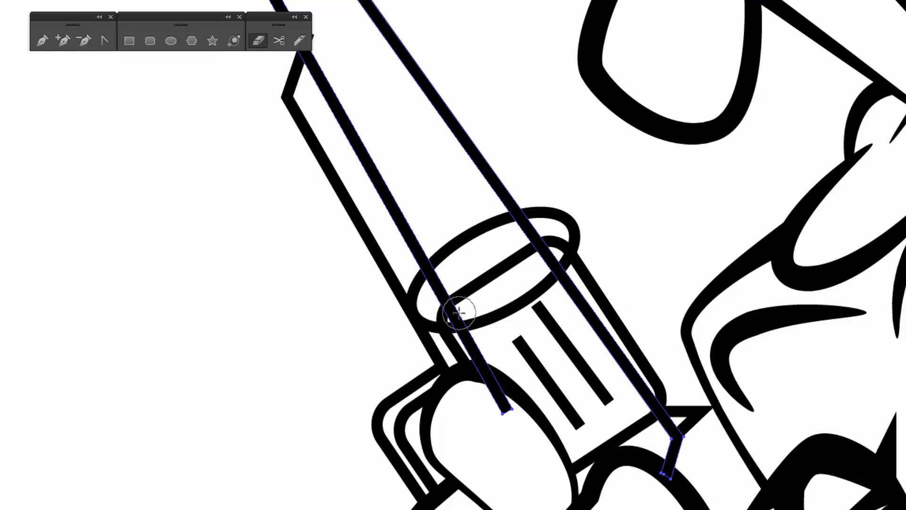
pyautogui.moveTo(459, 312); pyautogui.dragTo(525, 420)
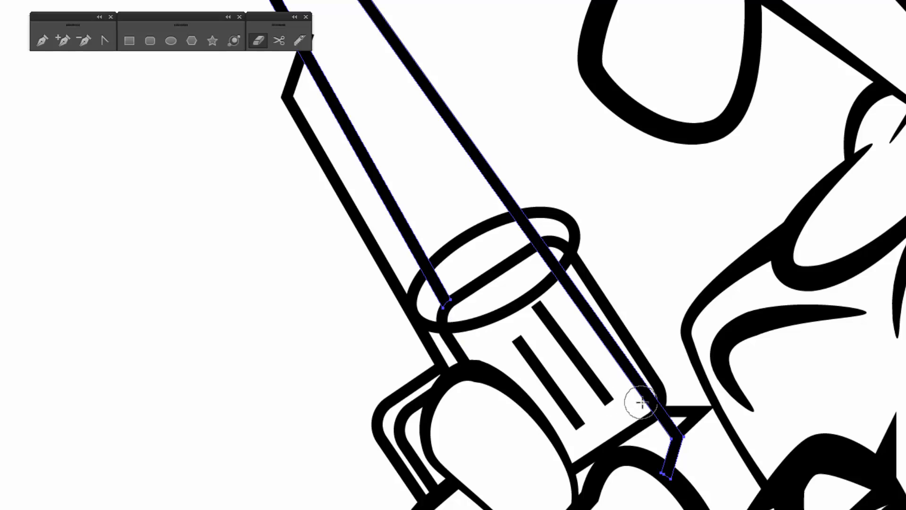
pyautogui.moveTo(644, 400)
pyautogui.mouseDown()
pyautogui.moveTo(585, 334)
pyautogui.moveTo(546, 259)
pyautogui.moveTo(614, 353)
pyautogui.mouseUp()
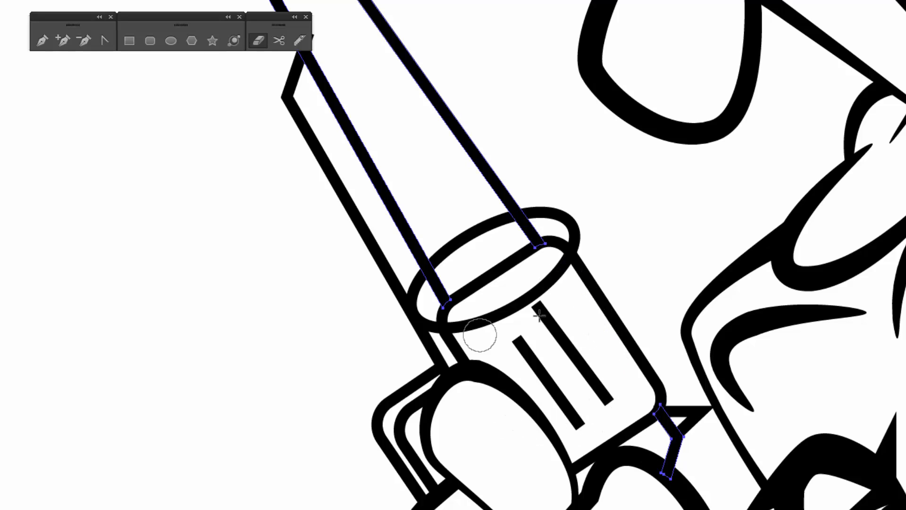
# - Erase the upper part of the ellipse at the cylinder's front, keeping only the curve inside the cylinder outline
pyautogui.press('v')
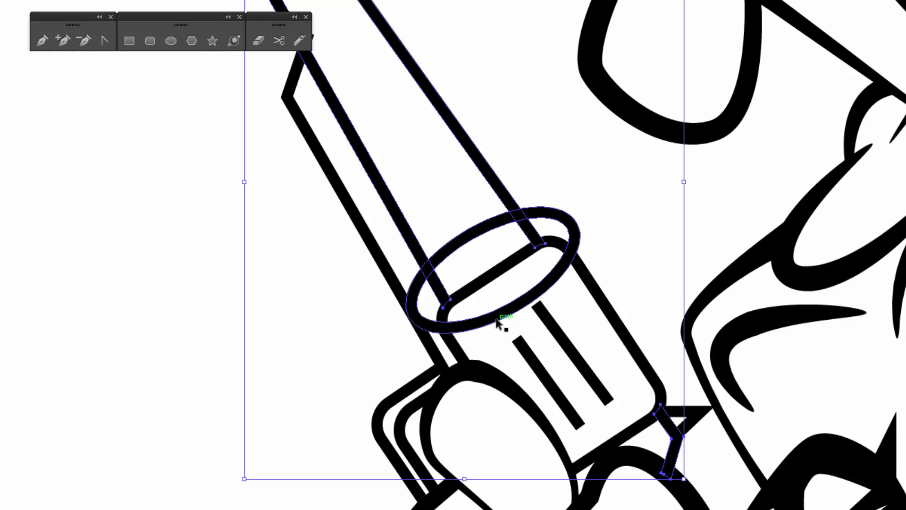
pyautogui.click(495, 320)
pyautogui.hotkey('shift', 'e')
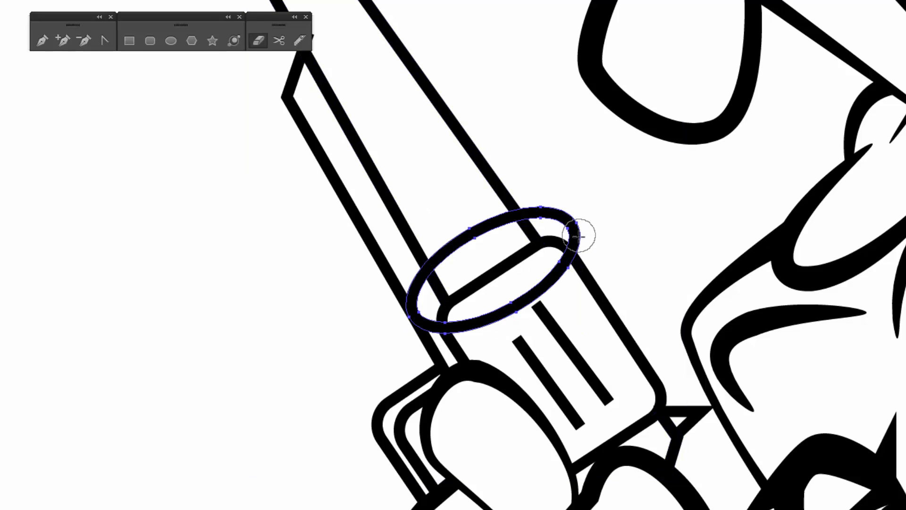
pyautogui.moveTo(577, 232)
pyautogui.mouseDown()
pyautogui.moveTo(546, 203)
pyautogui.moveTo(479, 216)
pyautogui.moveTo(434, 259)
pyautogui.moveTo(418, 295)
pyautogui.moveTo(420, 320)
pyautogui.moveTo(399, 343)
pyautogui.mouseUp()
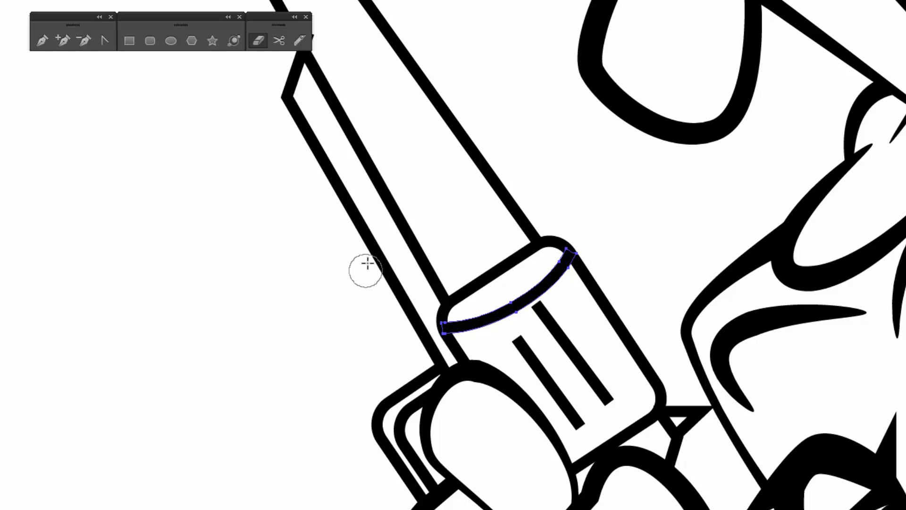
# - Trim the upper end of the outline beneath the barrel where it pokes through the barrel edge
pyautogui.moveTo(506, 159)
pyautogui.mouseDown()
pyautogui.moveTo(617, 411)
pyautogui.moveTo(630, 477)
pyautogui.mouseUp()
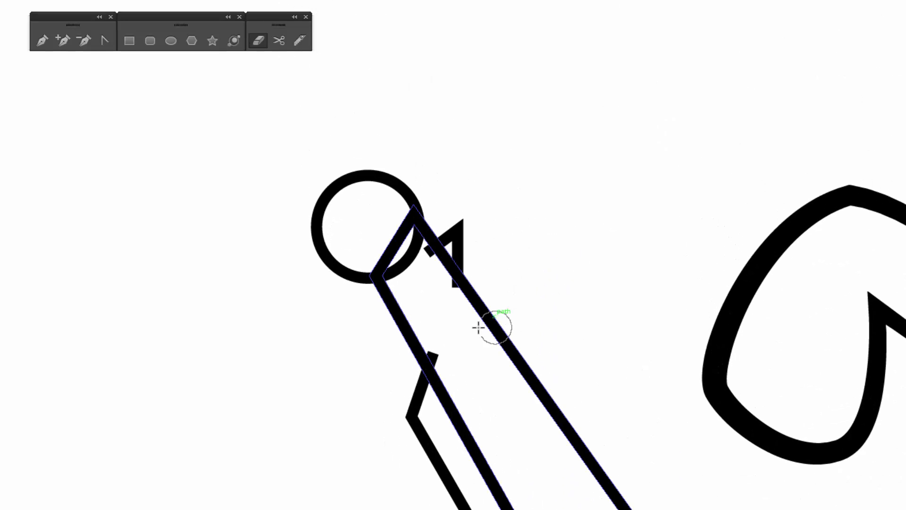
pyautogui.keyDown('ctrl'); pyautogui.click(414, 403); pyautogui.keyUp('ctrl')
pyautogui.moveTo(438, 359); pyautogui.dragTo(435, 358)
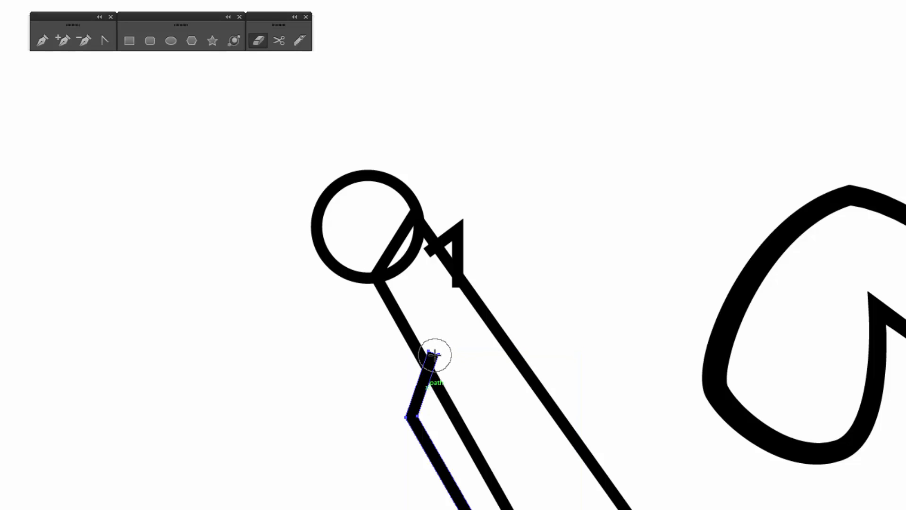
# - Trim both ends of the front sight outline where they extend into the barrel
pyautogui.press('ctrl')
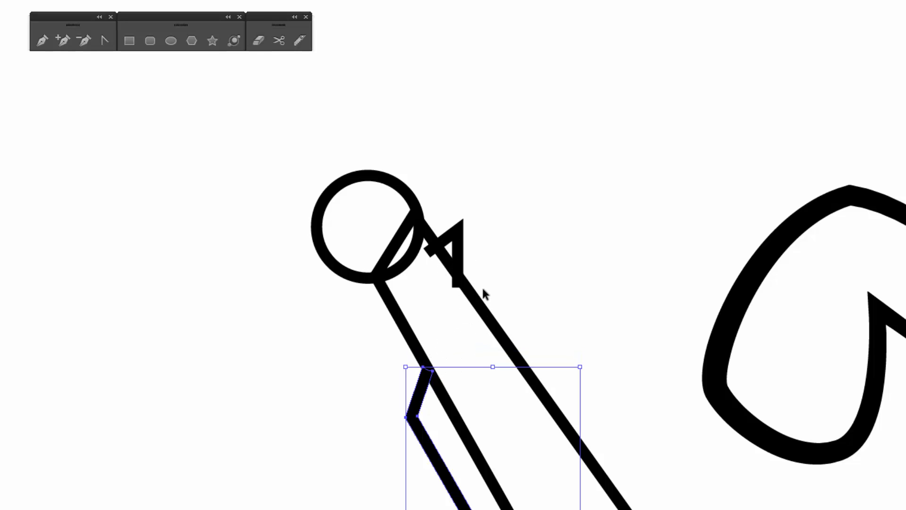
pyautogui.keyDown('ctrl'); pyautogui.click(466, 252); pyautogui.keyUp('ctrl')
pyautogui.moveTo(428, 252); pyautogui.dragTo(435, 283)
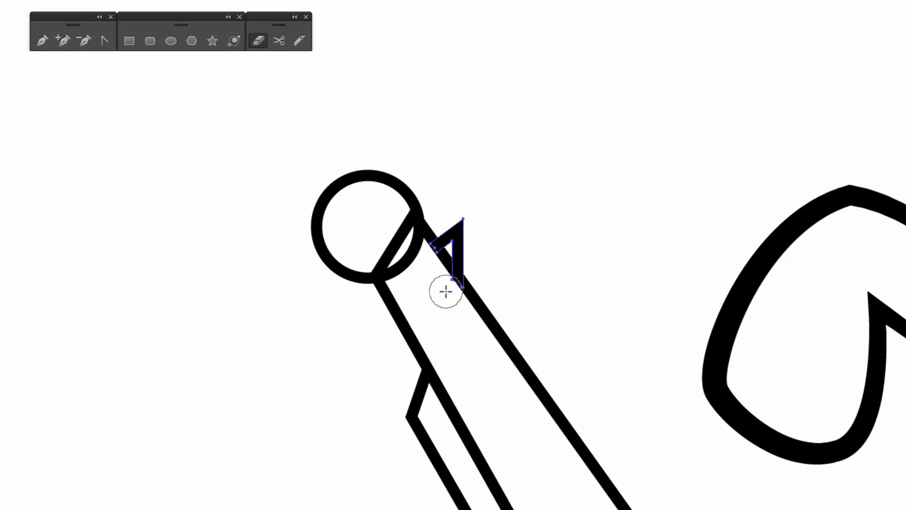
pyautogui.click(445, 290)
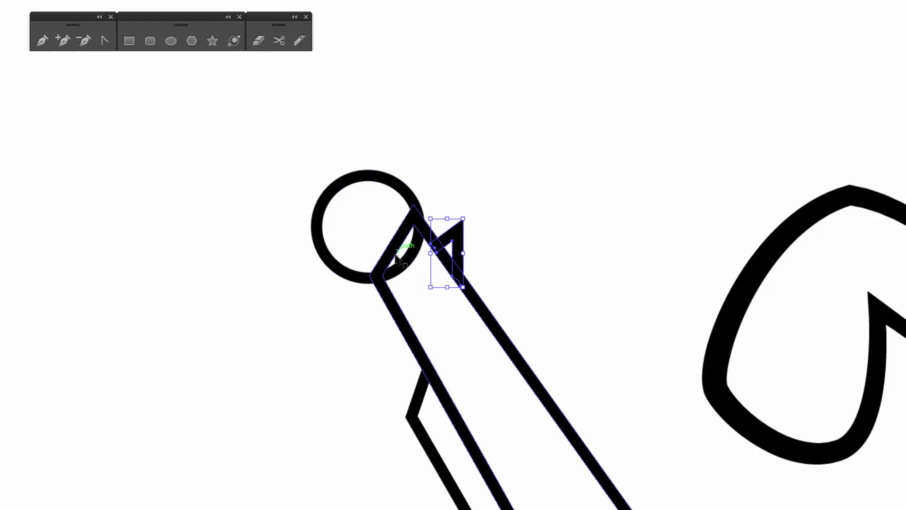
# - Erase the part of the muzzle circle outside the barrel, leaving only the curved line inside the barrel tip
pyautogui.keyDown('ctrl'); pyautogui.click(369, 273); pyautogui.keyUp('ctrl')
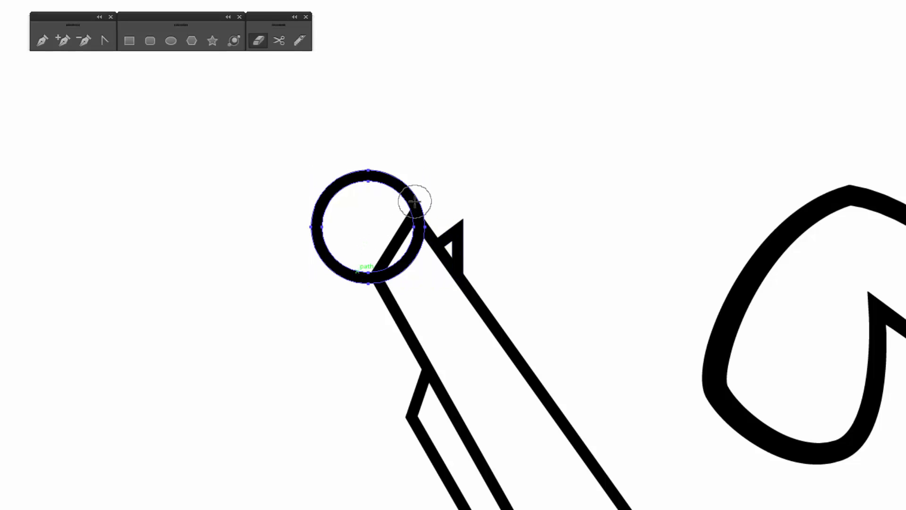
pyautogui.moveTo(414, 202)
pyautogui.mouseDown()
pyautogui.moveTo(405, 194)
pyautogui.moveTo(330, 197)
pyautogui.moveTo(343, 258)
pyautogui.moveTo(307, 211)
pyautogui.mouseUp()
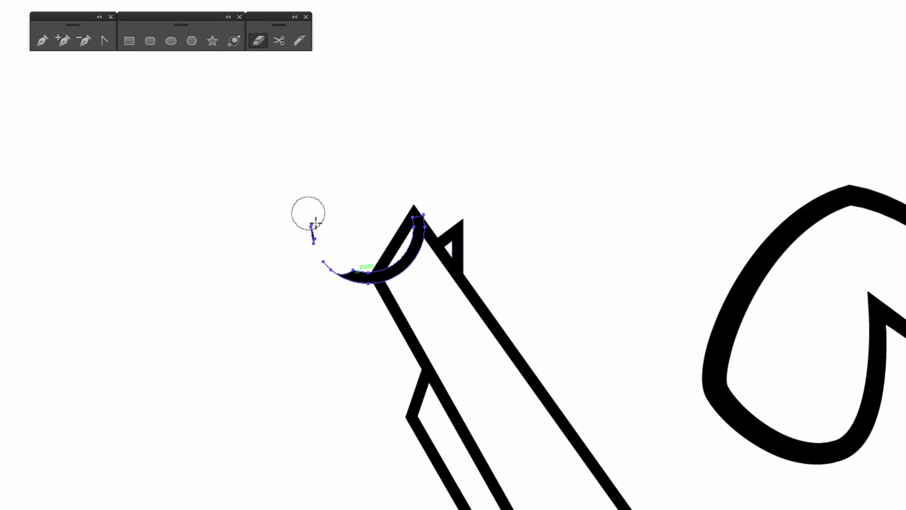
pyautogui.moveTo(324, 259); pyautogui.dragTo(357, 276)
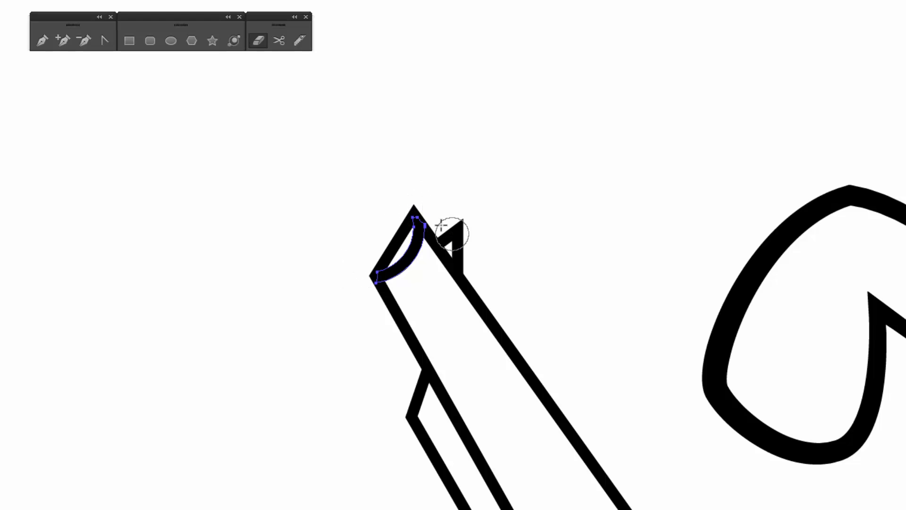
# - Erase the section of the larger eye's outline that hangs below the lower eyelid line
pyautogui.hotkey('ctrl', '-')
pyautogui.hotkey('ctrl', '-')
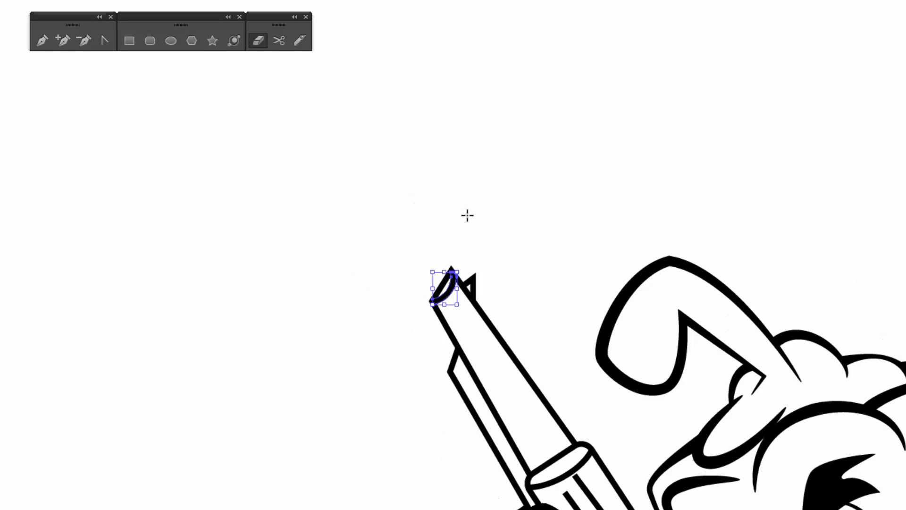
pyautogui.hotkey('ctrl', '-')
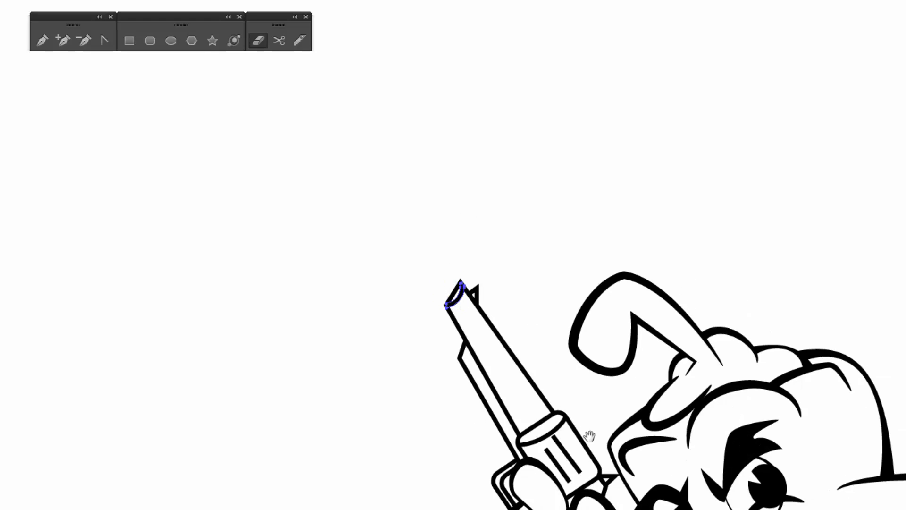
pyautogui.moveTo(589, 435); pyautogui.dragTo(351, 170)
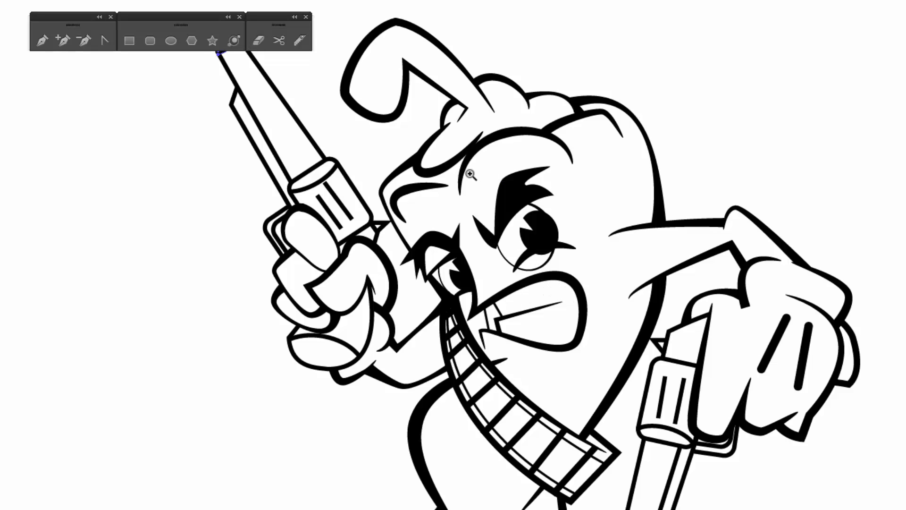
pyautogui.moveTo(602, 295); pyautogui.dragTo(604, 315)
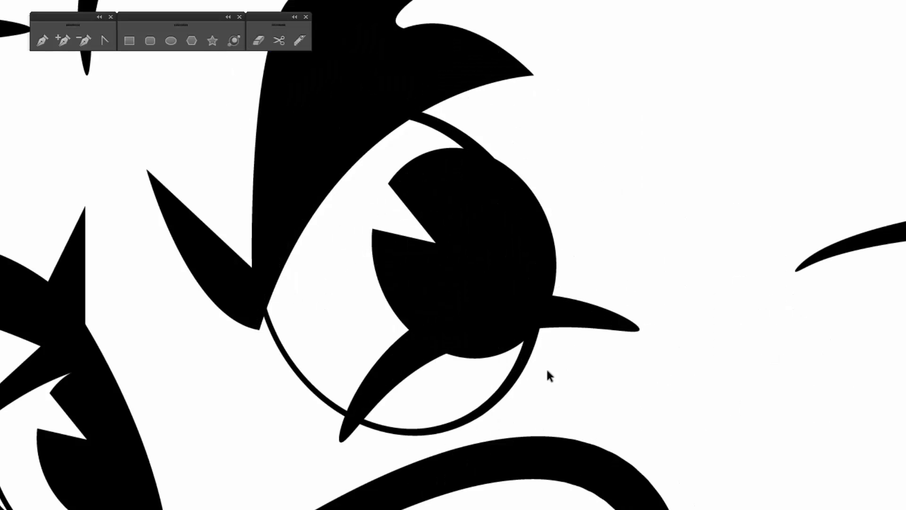
pyautogui.click(522, 377)
pyautogui.hotkey('shift', 'e')
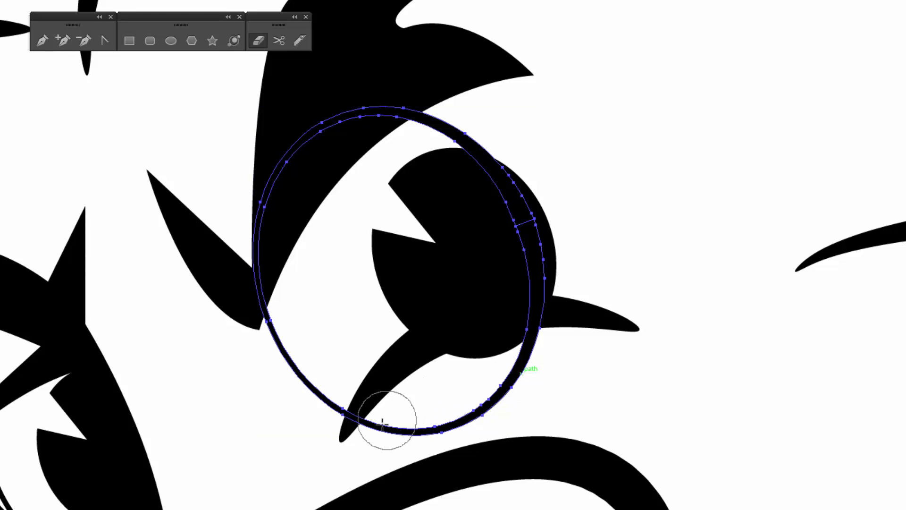
pyautogui.moveTo(383, 422)
pyautogui.mouseDown()
pyautogui.moveTo(409, 427)
pyautogui.moveTo(491, 399)
pyautogui.moveTo(530, 361)
pyautogui.moveTo(547, 372)
pyautogui.mouseUp()
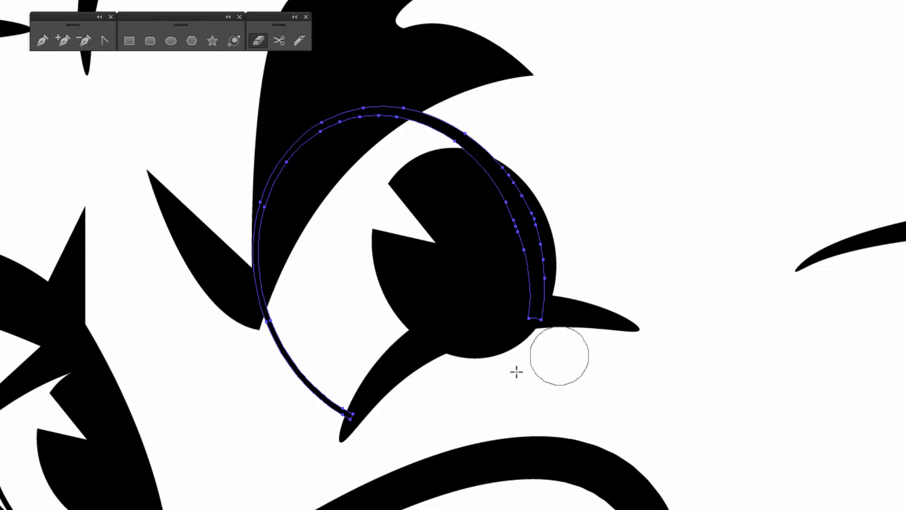
# - Erase the parts of the larger eye's pupil that extend below the lower eyelid and beyond the eye outline
pyautogui.press('v')
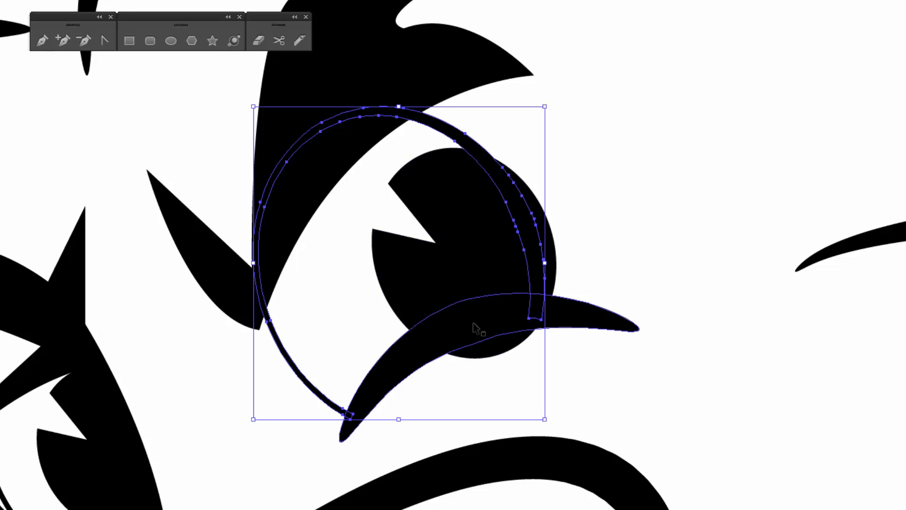
pyautogui.click(460, 280)
pyautogui.hotkey('shift', 'e')
pyautogui.moveTo(446, 352)
pyautogui.mouseDown()
pyautogui.moveTo(505, 339)
pyautogui.moveTo(582, 348)
pyautogui.mouseUp()
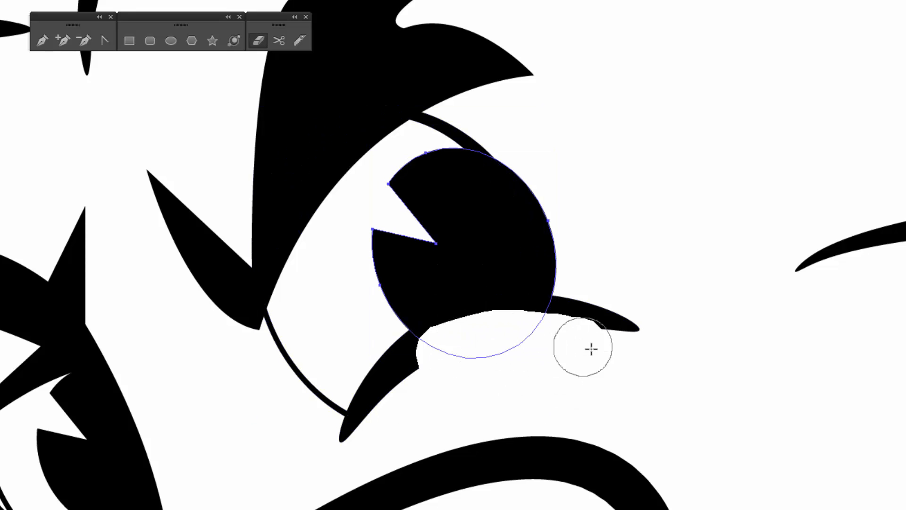
pyautogui.moveTo(518, 150)
pyautogui.mouseDown()
pyautogui.moveTo(576, 253)
pyautogui.moveTo(565, 325)
pyautogui.moveTo(552, 346)
pyautogui.mouseUp()
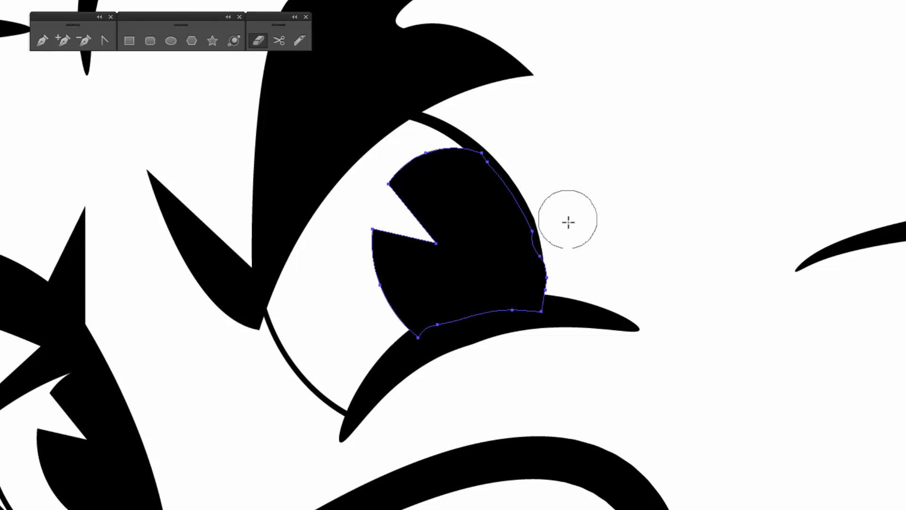
pyautogui.moveTo(569, 221)
pyautogui.mouseDown()
pyautogui.moveTo(559, 220)
pyautogui.moveTo(576, 298)
pyautogui.moveTo(570, 330)
pyautogui.moveTo(561, 302)
pyautogui.mouseUp()
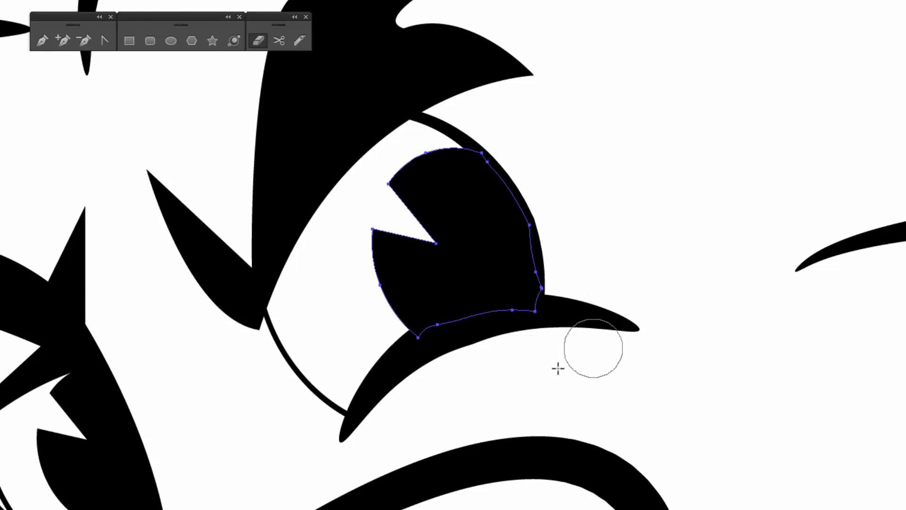
pyautogui.press('v')
pyautogui.click(598, 393)
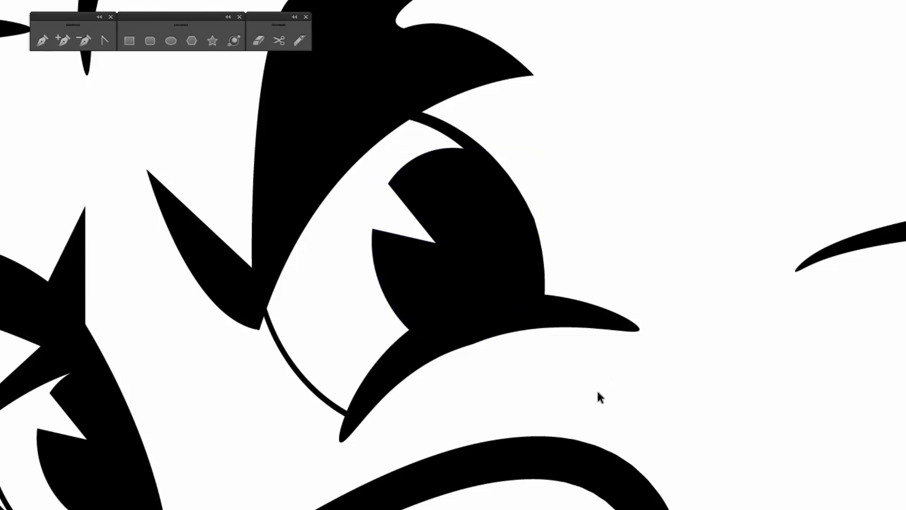
# - Fill the small gap beneath the smaller eye, at the top of the bandolier, using a reduced Blob Brush
pyautogui.hotkey('ctrl', '-')
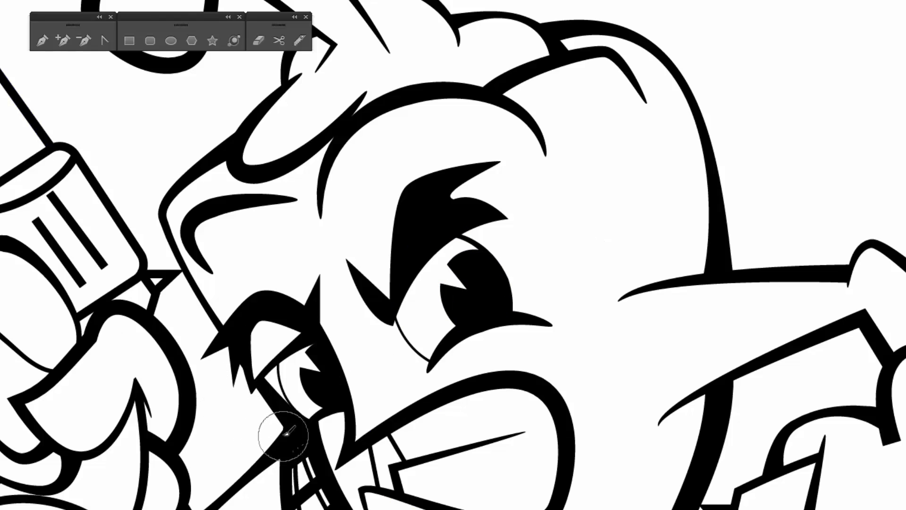
pyautogui.press('[')
pyautogui.press('[')
pyautogui.press('[')
pyautogui.press('[')
pyautogui.press('[')
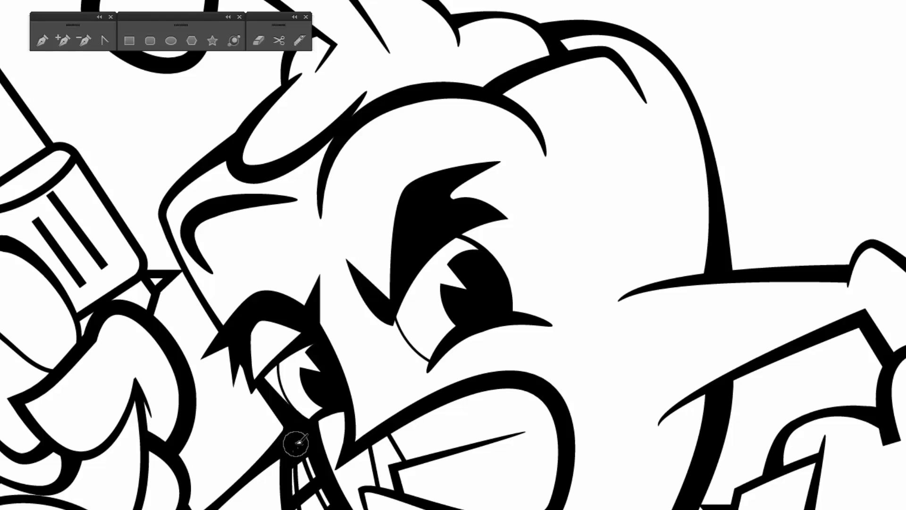
pyautogui.moveTo(296, 442); pyautogui.dragTo(295, 453)
# - Inspect the whole inked character and both revolvers for leftover overlaps or stray line ends
pyautogui.hotkey('ctrl', '-')
pyautogui.hotkey('ctrl', '-')
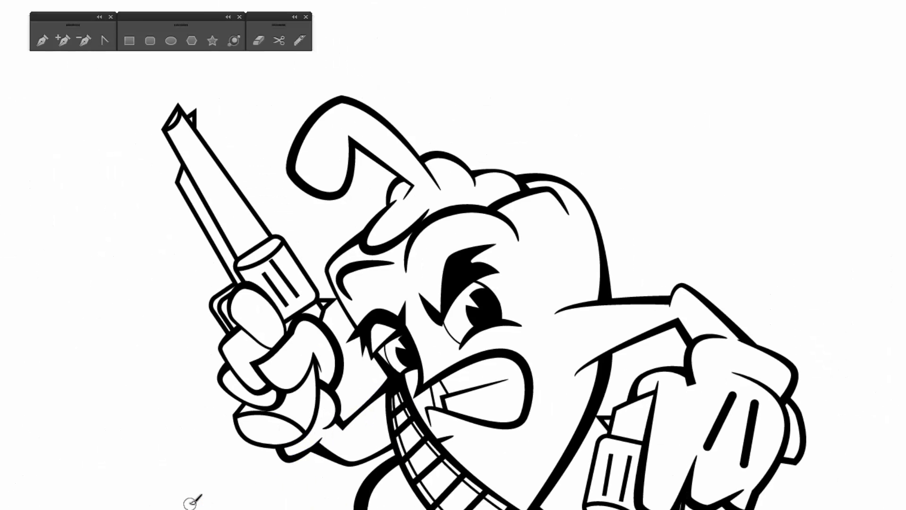
pyautogui.hotkey('ctrl', '-')
pyautogui.moveTo(342, 489); pyautogui.dragTo(328, 467)
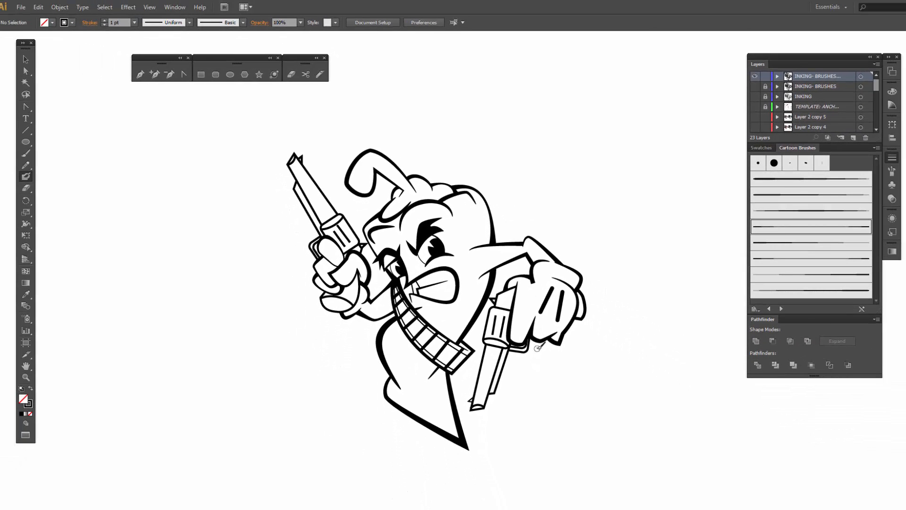
pyautogui.hotkey('ctrl', '+')
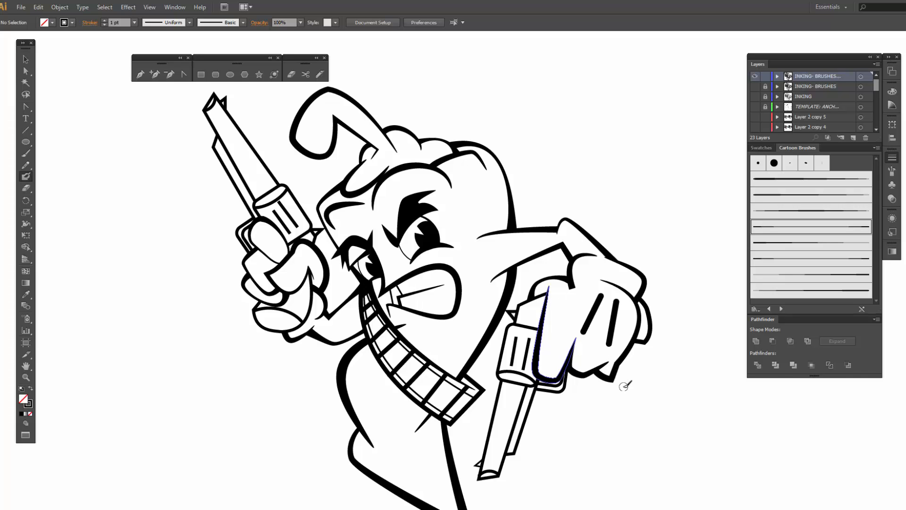
pyautogui.press('v')
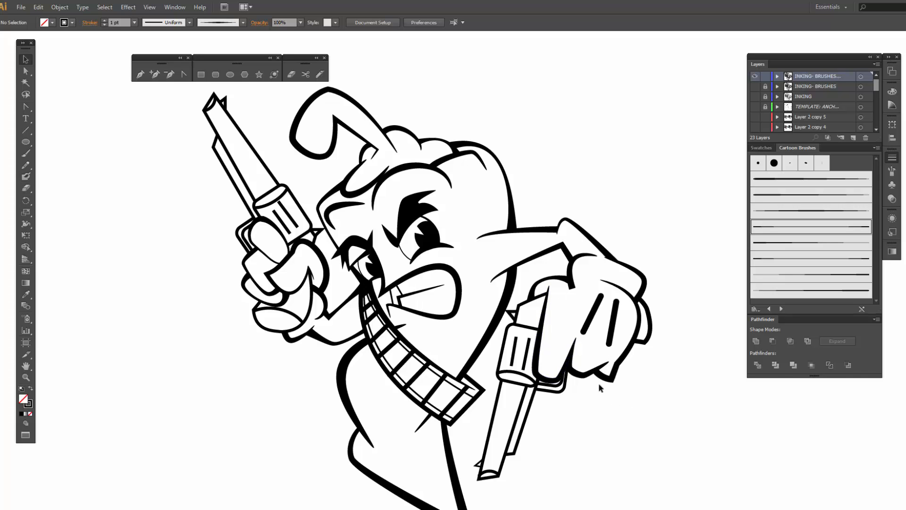
pyautogui.scroll(-5, 600, 384)
pyautogui.scroll(3, 611, 398)
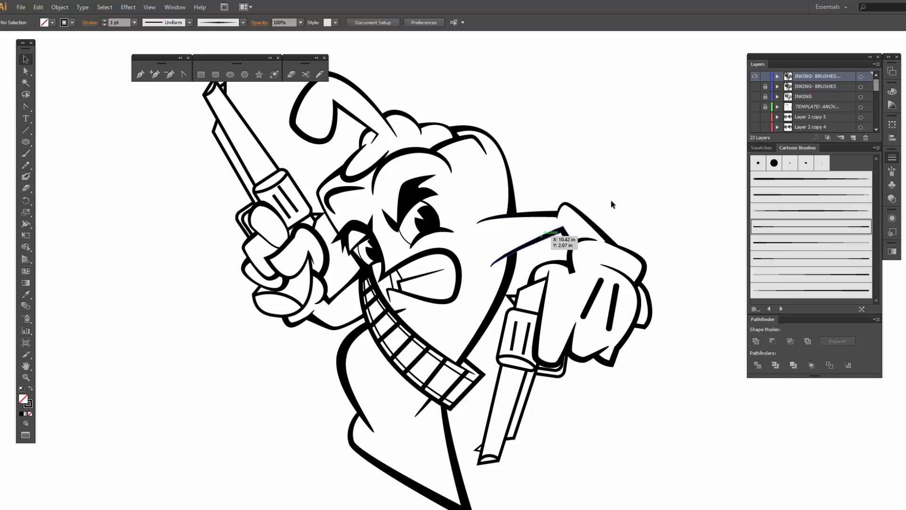
pyautogui.scroll(1, 612, 207)
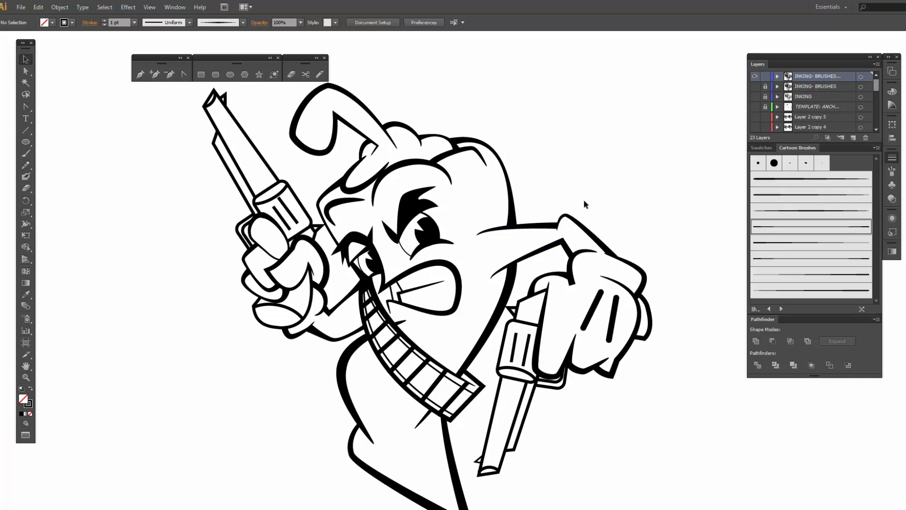
pyautogui.hotkey('ctrl', '-')
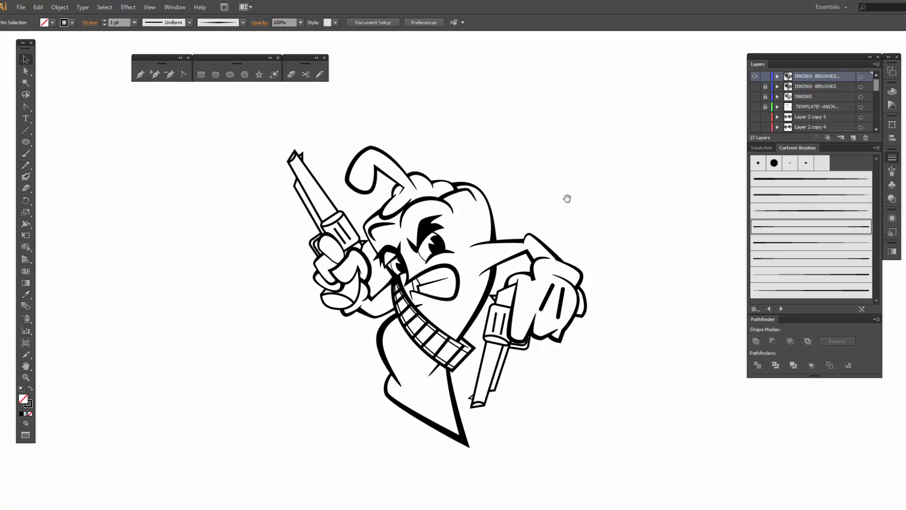
pyautogui.moveTo(572, 194); pyautogui.dragTo(564, 192)
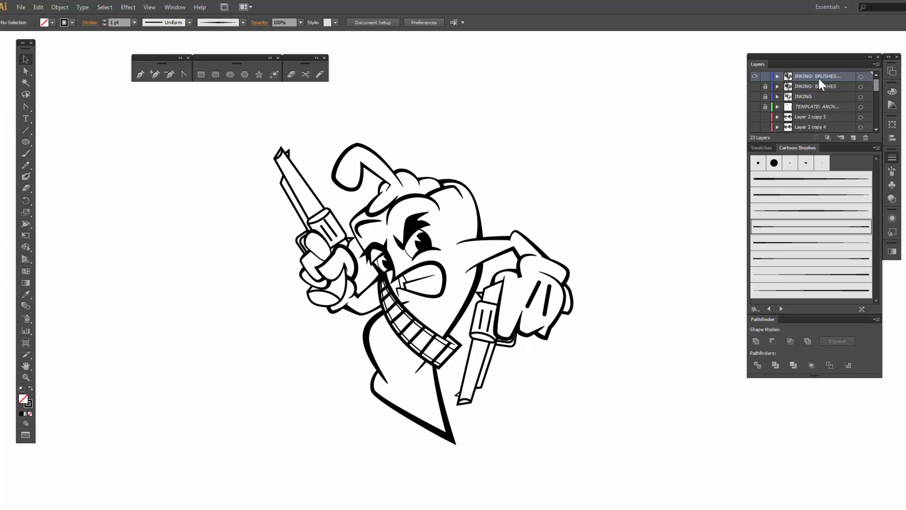
# - Select all artwork on the topmost inking layer and merge it with the Pathfinder Unite operation
pyautogui.click(861, 77)
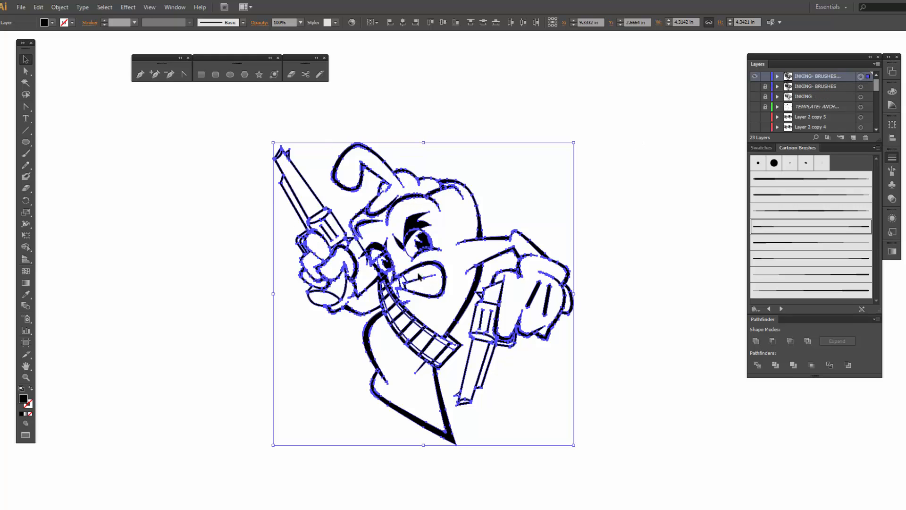
pyautogui.click(754, 339)
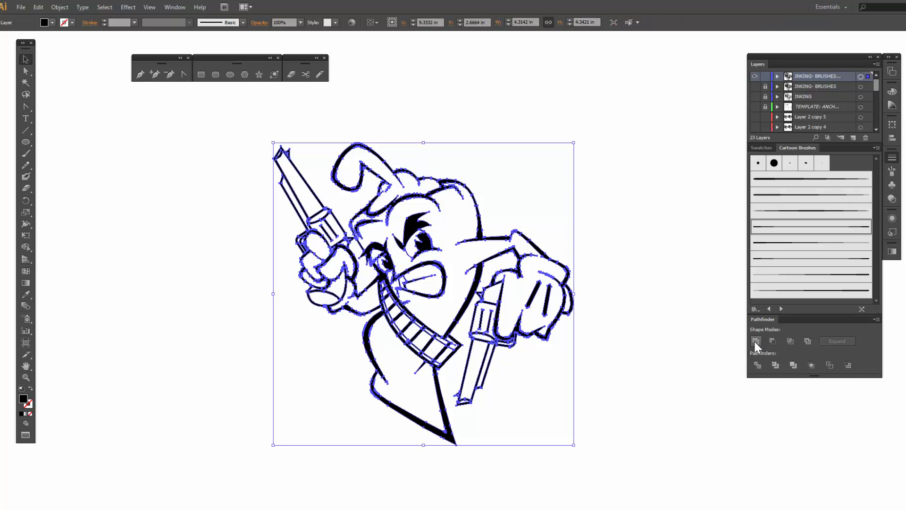
pyautogui.click(600, 408)
# - Convert the united line art of the whole character into a Live Paint group
pyautogui.click(474, 296)
pyautogui.click(60, 8)
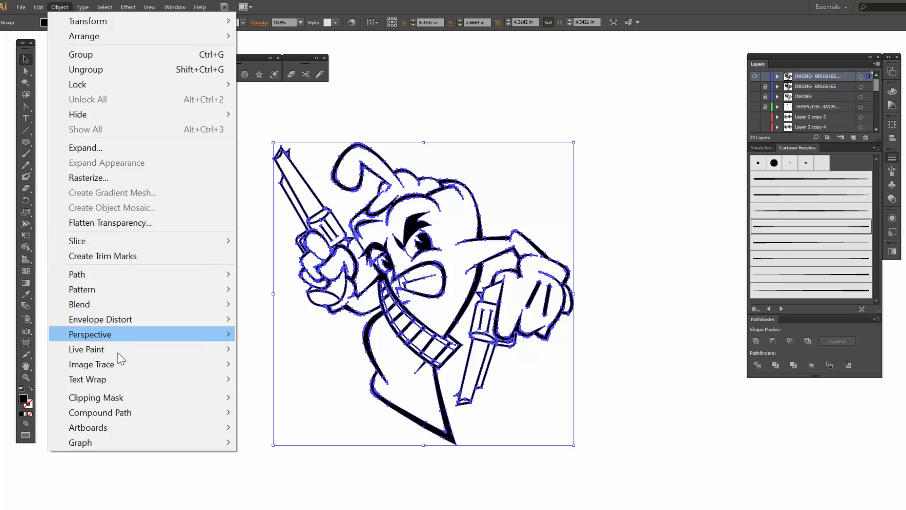
pyautogui.moveTo(114, 350)
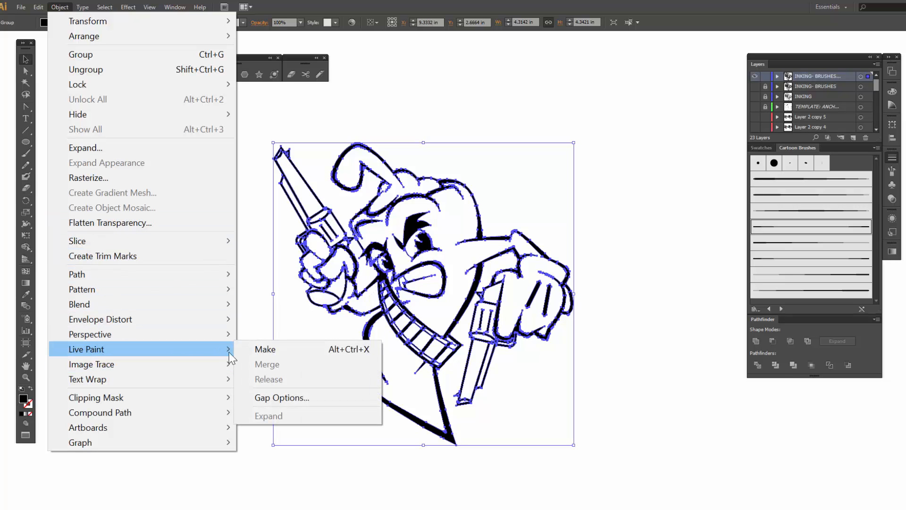
pyautogui.click(259, 347)
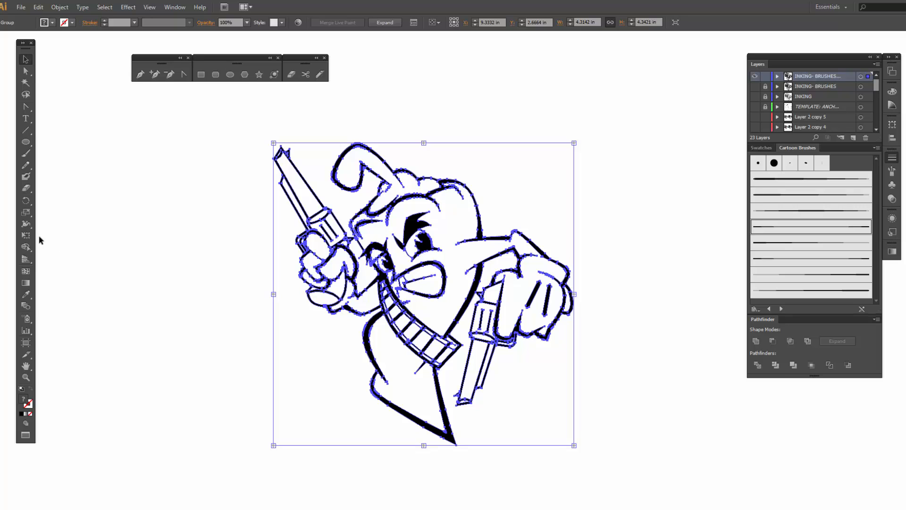
# - Fill the gap behind the teeth at the corner of the mouth with black using the Live Paint Bucket
pyautogui.moveTo(27, 243); pyautogui.dragTo(87, 255)
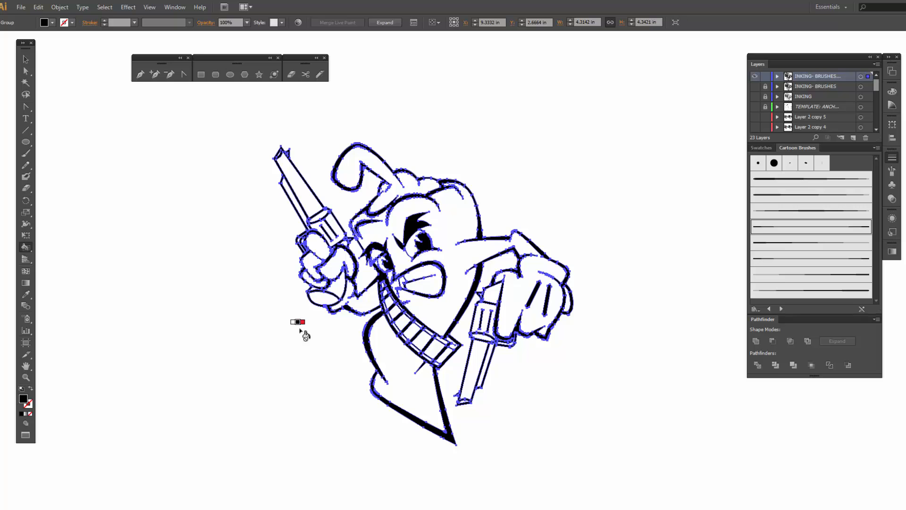
pyautogui.hotkey('ctrl', '=')
pyautogui.hotkey('ctrl', '=')
pyautogui.hotkey('ctrl', '=')
pyautogui.hotkey('ctrl', '=')
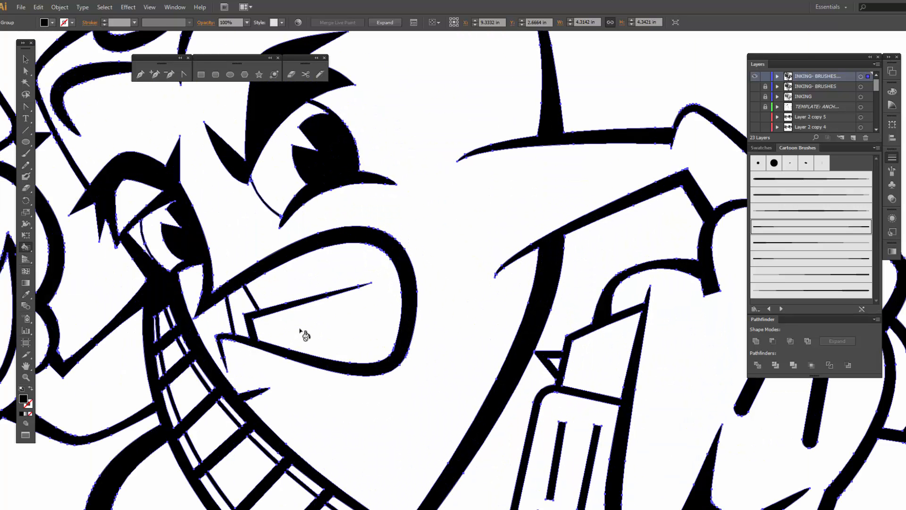
pyautogui.click(250, 306)
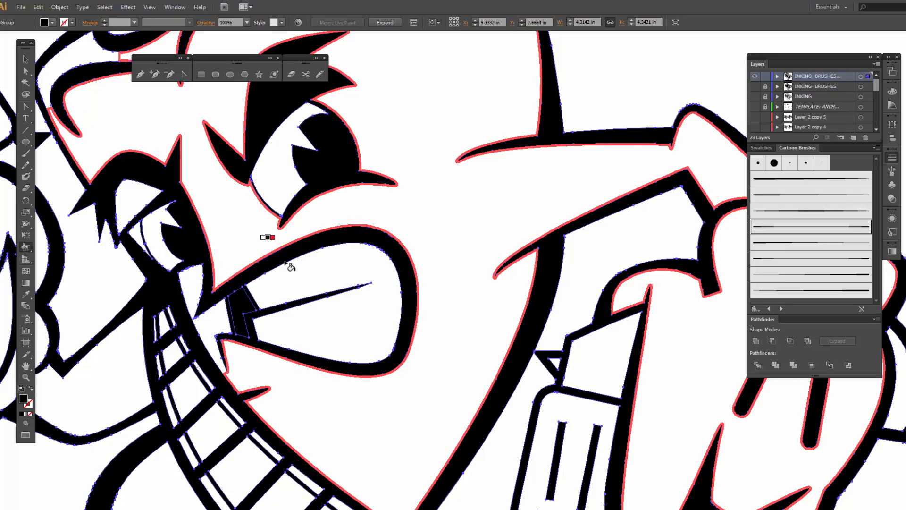
pyautogui.hotkey('ctrl', 'z')
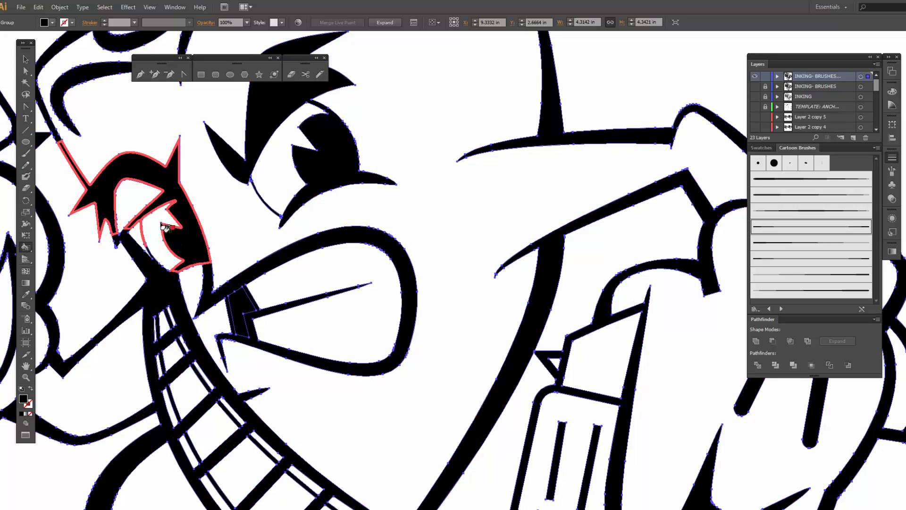
pyautogui.click(243, 307)
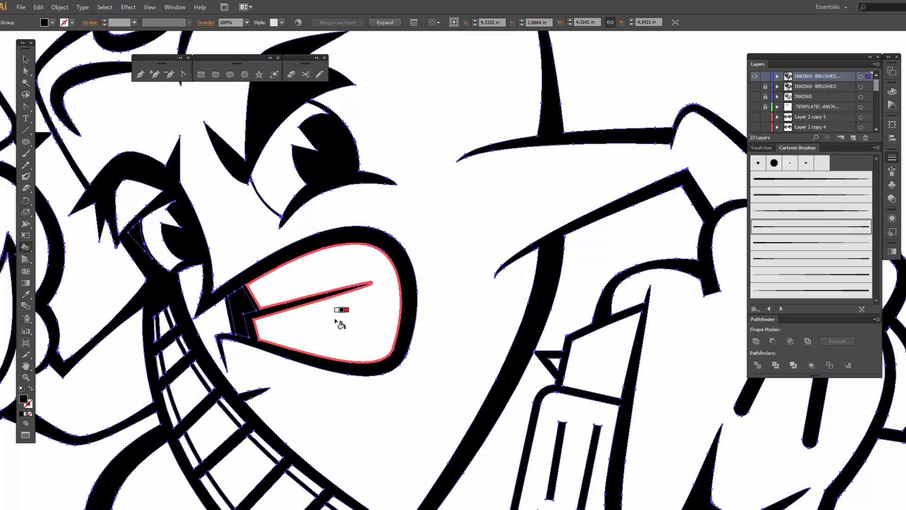
# - Fill the muzzle openings and cylinder fronts of both revolvers with black
pyautogui.moveTo(428, 369)
pyautogui.mouseDown()
pyautogui.moveTo(564, 241)
pyautogui.moveTo(603, 248)
pyautogui.moveTo(608, 331)
pyautogui.mouseUp()
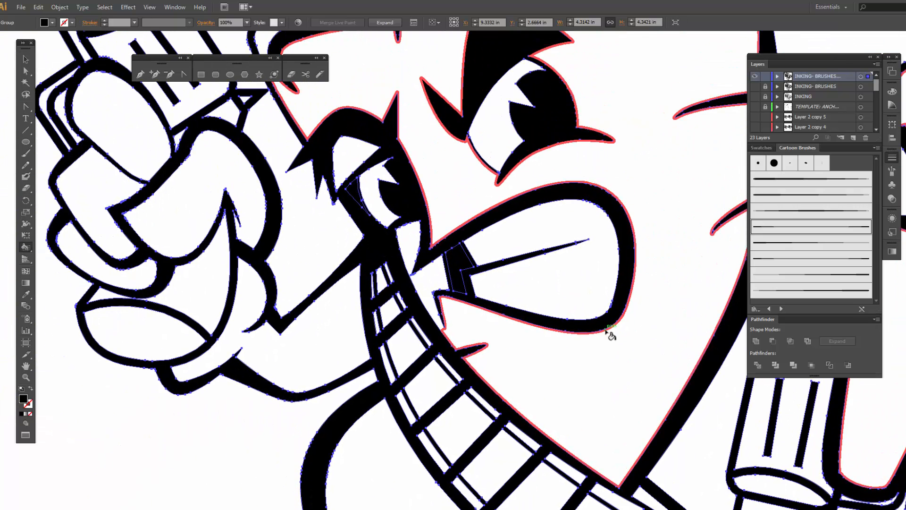
pyautogui.hotkey('ctrl', '-')
pyautogui.hotkey('ctrl', '-')
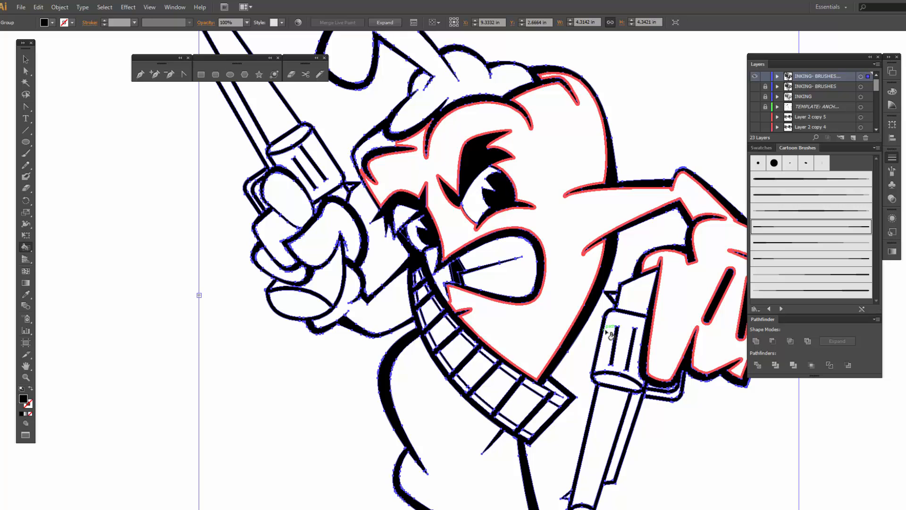
pyautogui.hotkey('ctrl', '-')
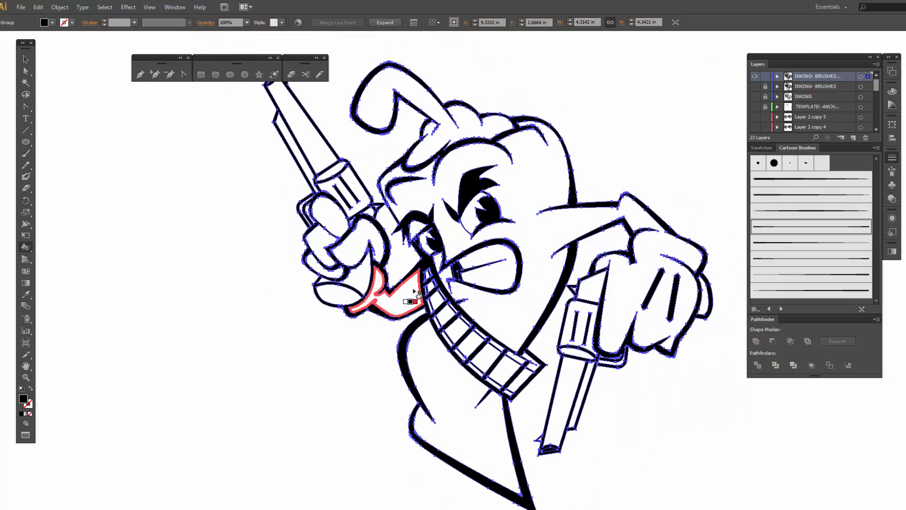
pyautogui.scroll(5, 416, 295)
pyautogui.hscroll(-5, 416, 295)
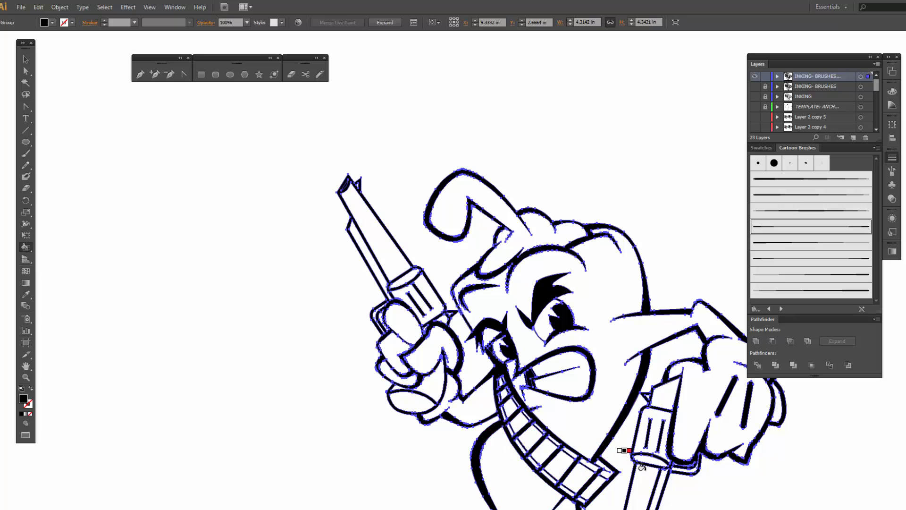
pyautogui.click(655, 464)
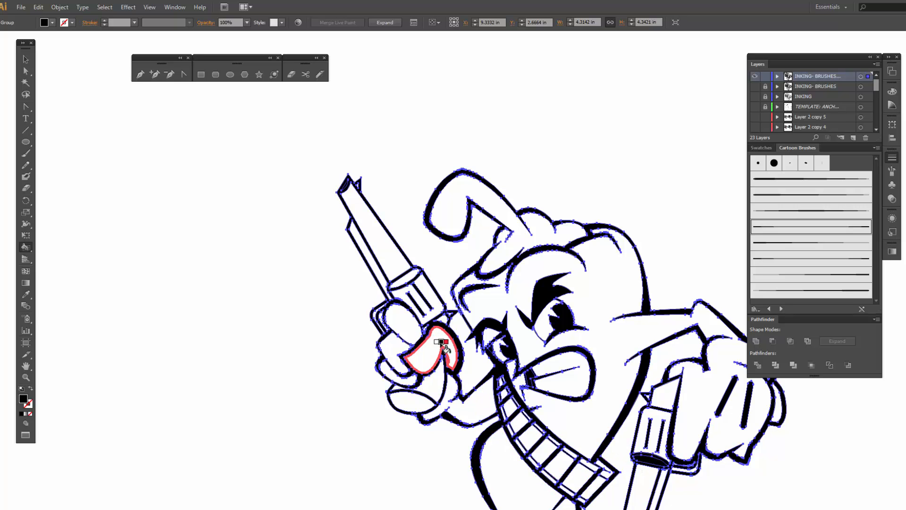
pyautogui.click(403, 280)
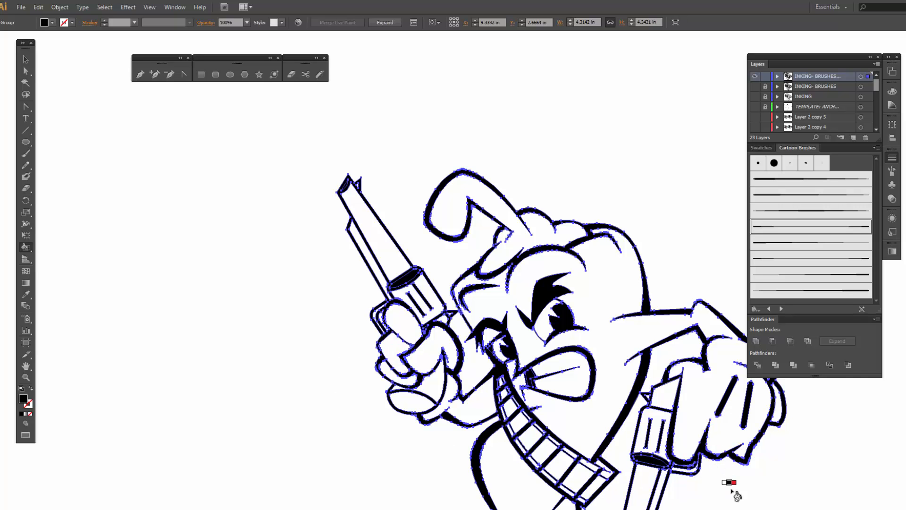
pyautogui.moveTo(718, 480)
pyautogui.mouseDown()
pyautogui.moveTo(639, 367)
pyautogui.moveTo(677, 420)
pyautogui.mouseUp()
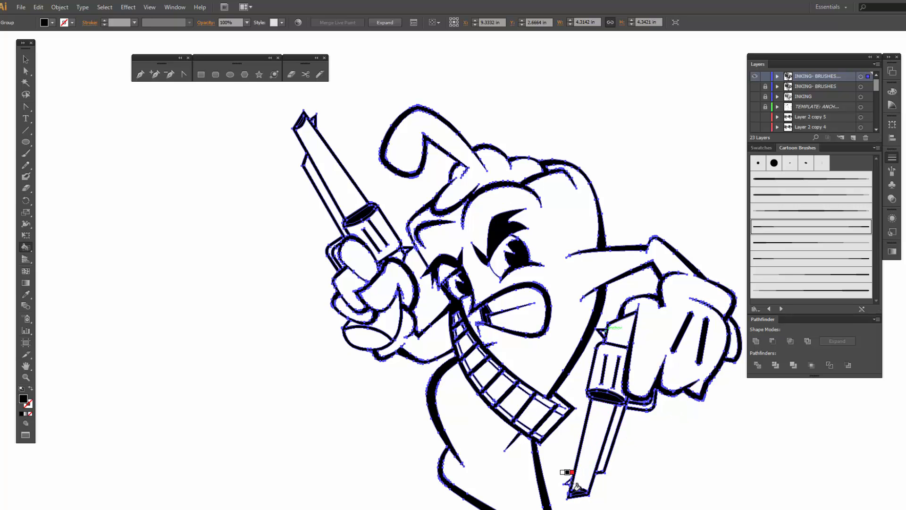
pyautogui.click(317, 124)
pyautogui.scroll(-3, 344, 283)
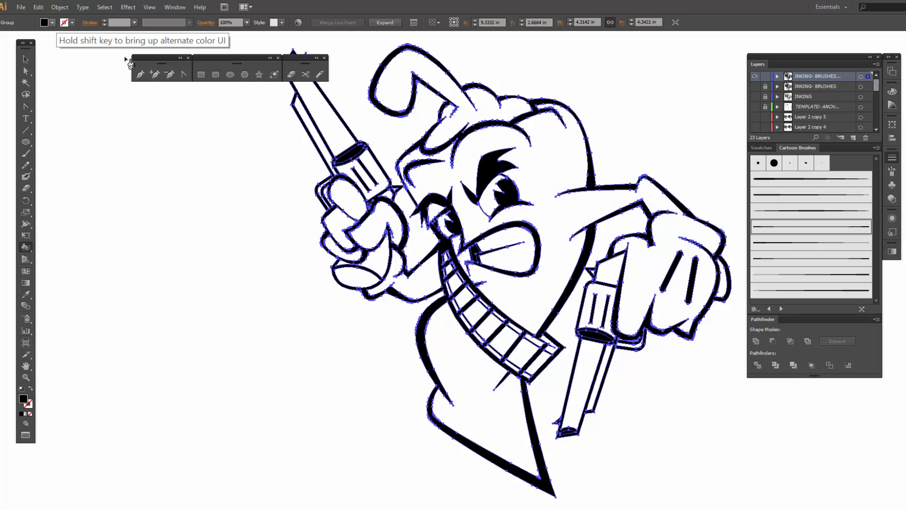
# - Fill the pepper's head, both arms, the downward-pointing gun hand and the lower body with the bright red swatch
pyautogui.click(767, 147)
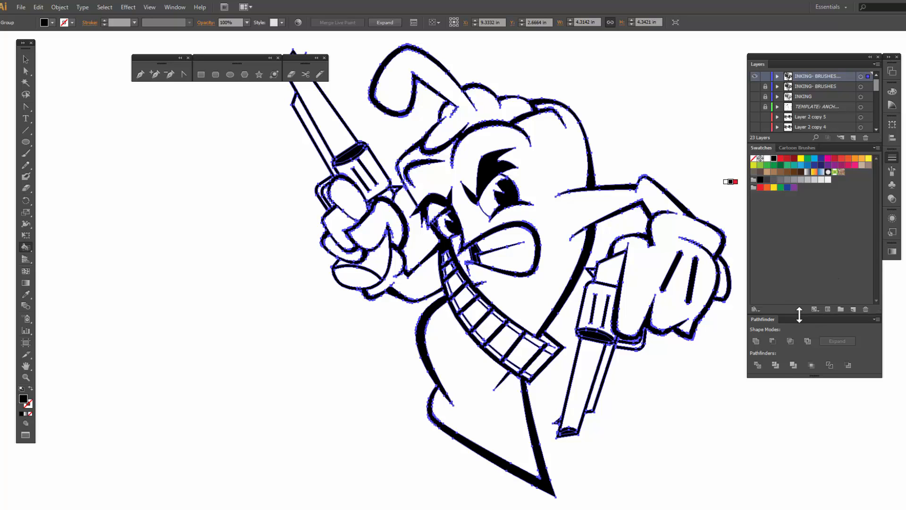
pyautogui.moveTo(799, 315); pyautogui.dragTo(795, 258)
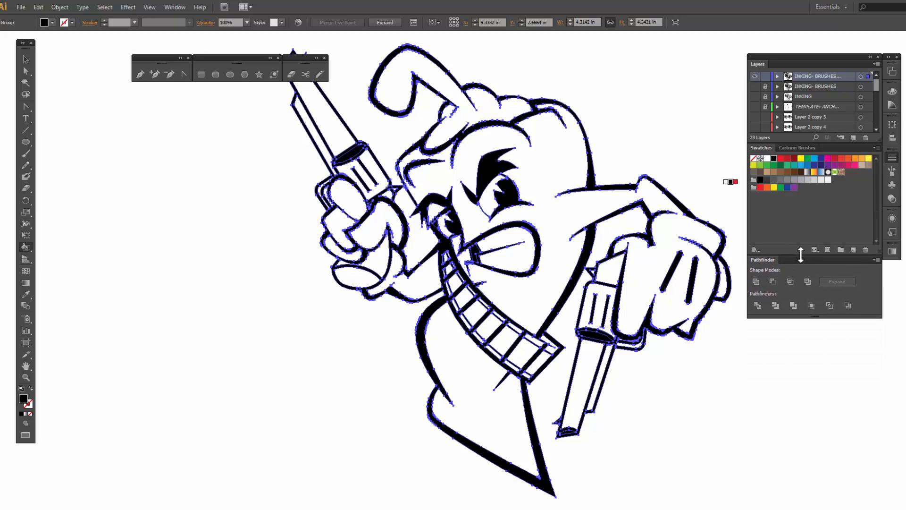
pyautogui.click(782, 161)
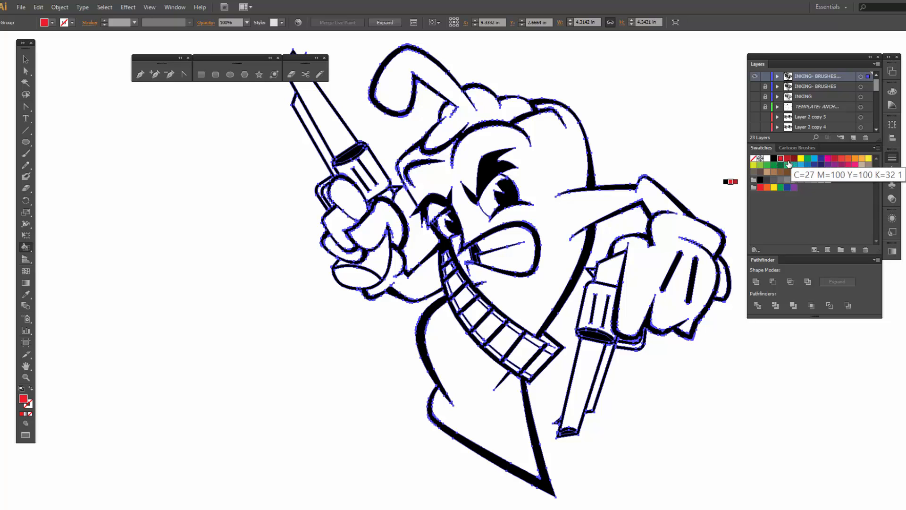
pyautogui.click(563, 207)
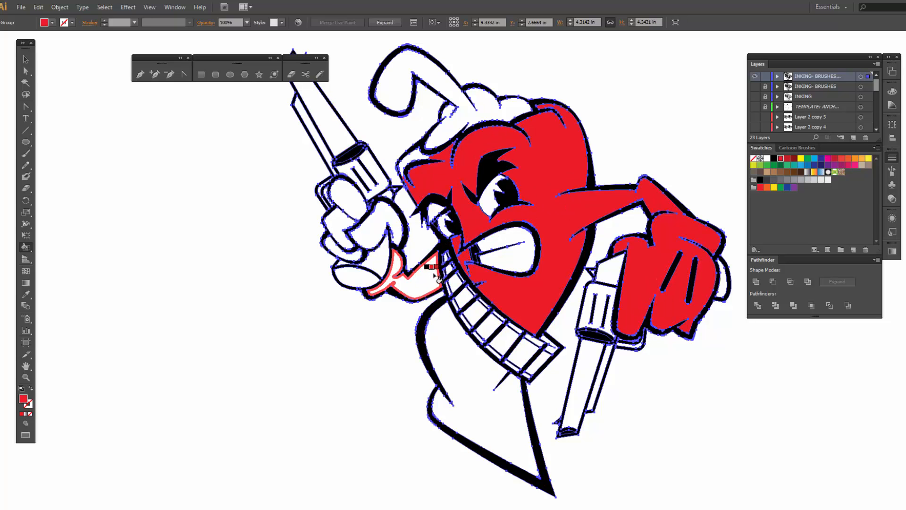
pyautogui.click(433, 292)
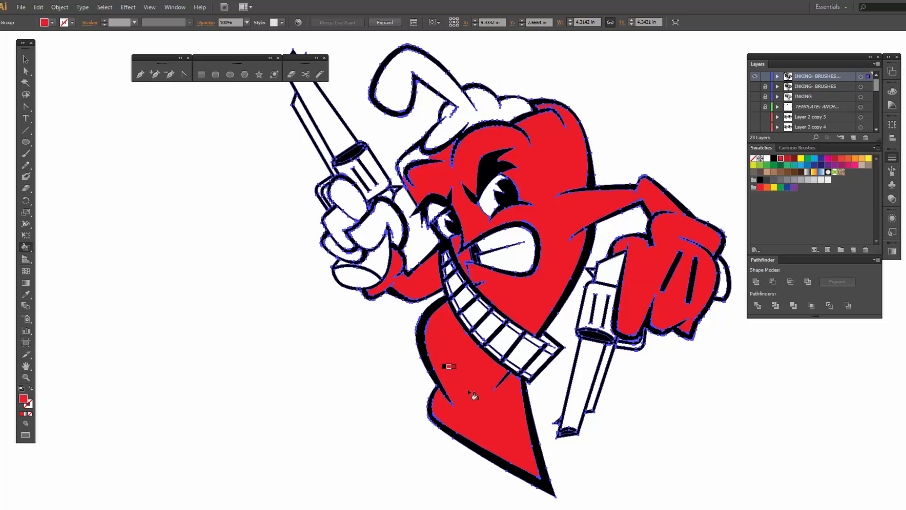
pyautogui.click(453, 397)
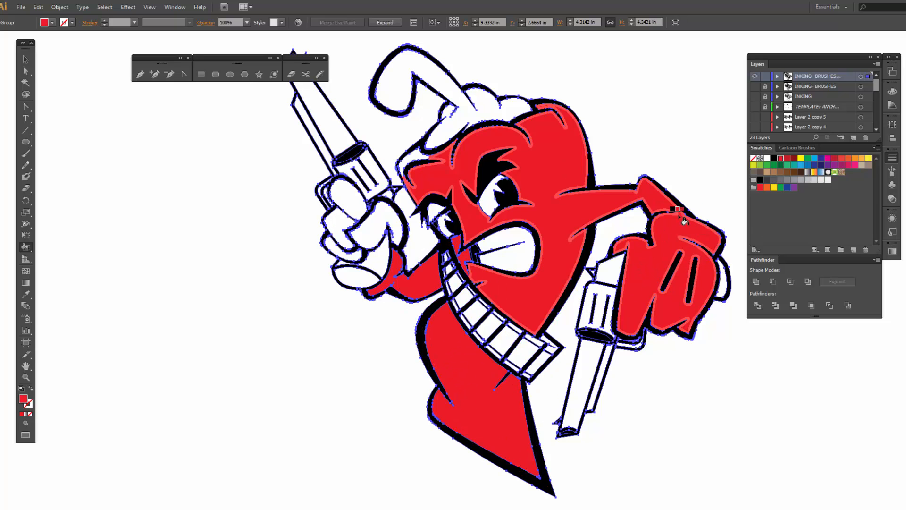
pyautogui.click(420, 162)
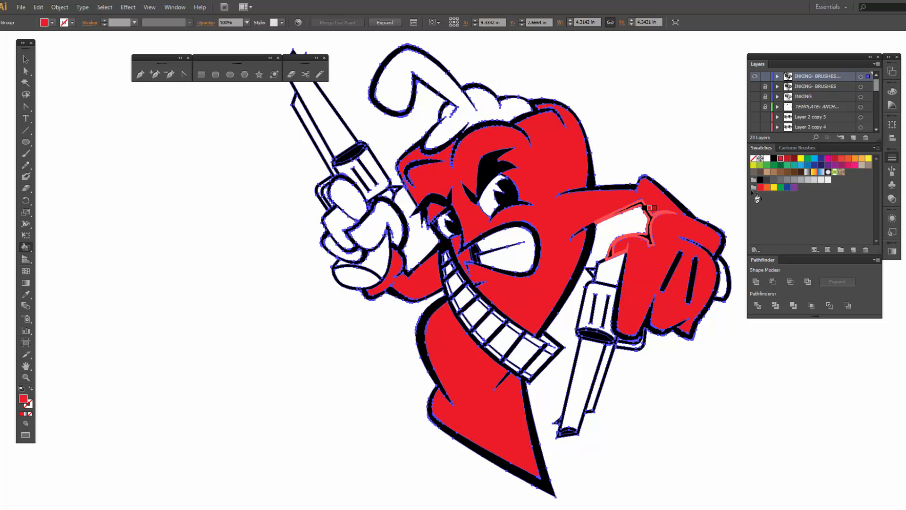
# - Fill the eyes and the fingers of the raised hand with white, and the pepper's stem with green
pyautogui.click(767, 159)
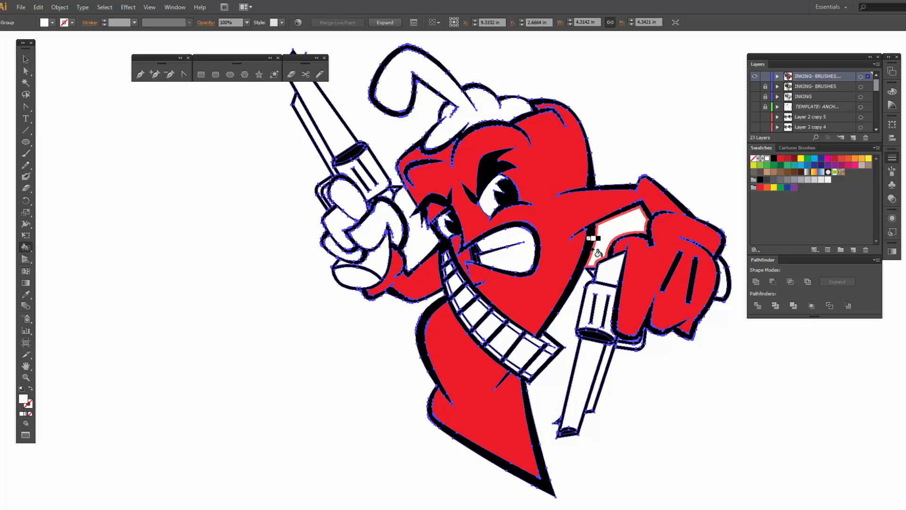
pyautogui.click(497, 208)
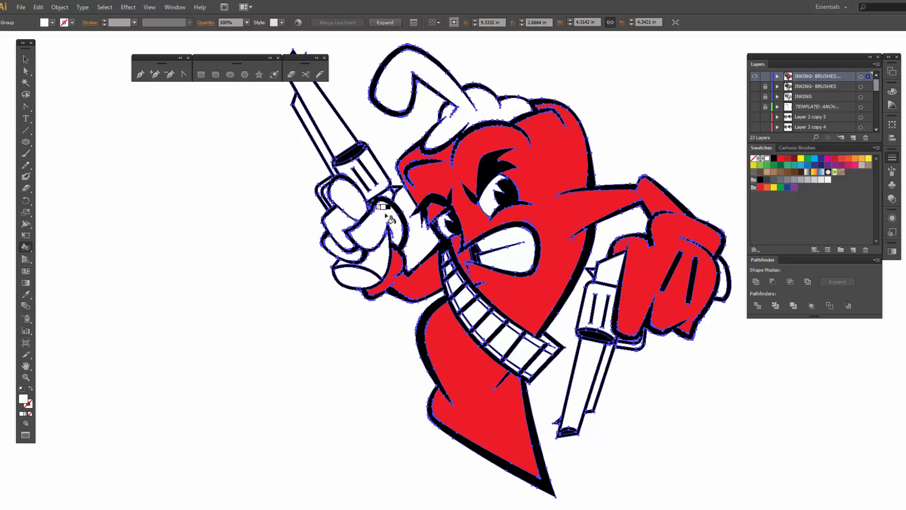
pyautogui.click(343, 226)
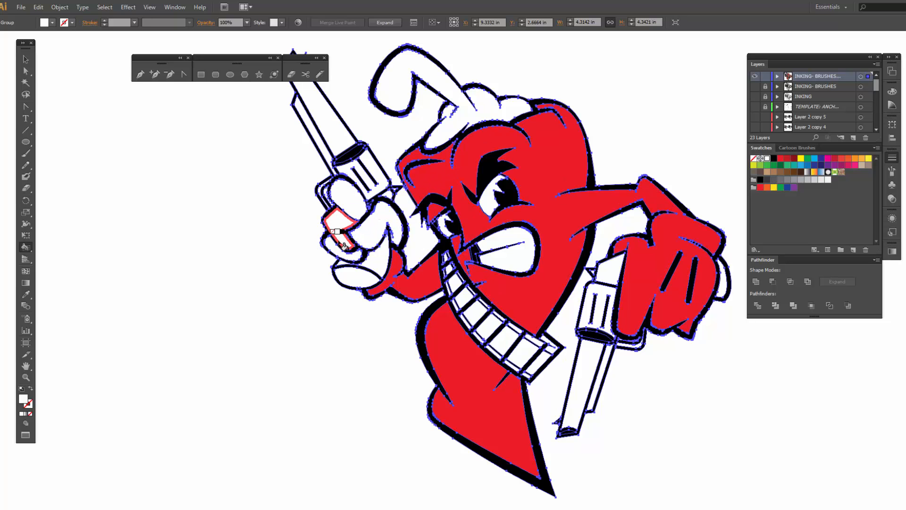
pyautogui.click(342, 249)
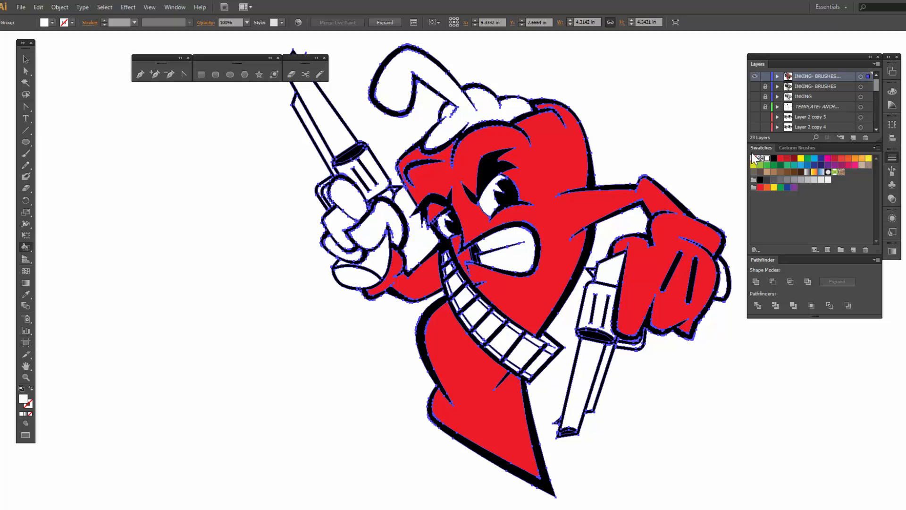
pyautogui.click(767, 165)
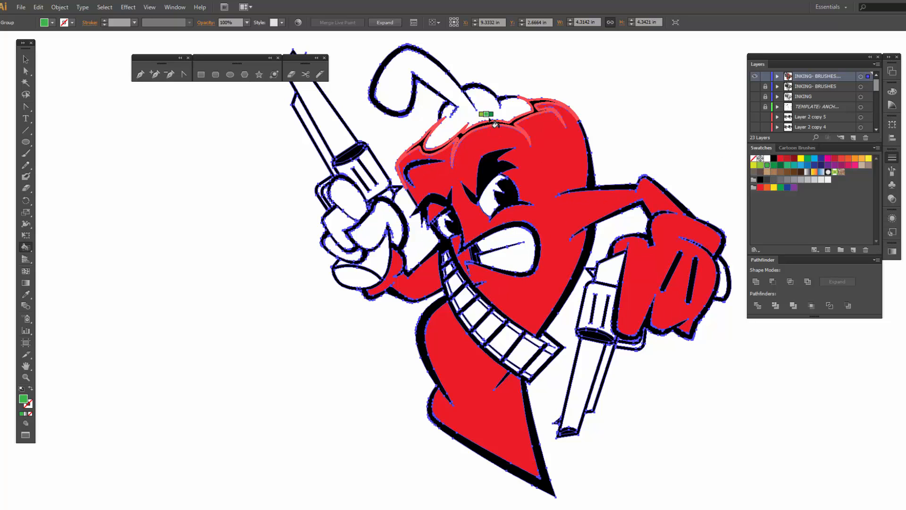
pyautogui.click(489, 115)
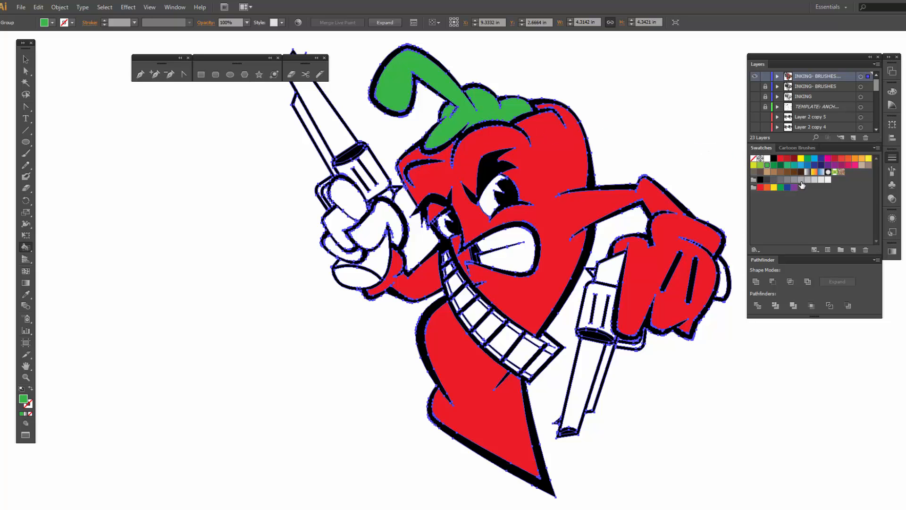
# - Fill the frame, cylinder, barrel and grip of the downward-pointing revolver with a medium grey swatch
pyautogui.click(801, 180)
pyautogui.click(605, 272)
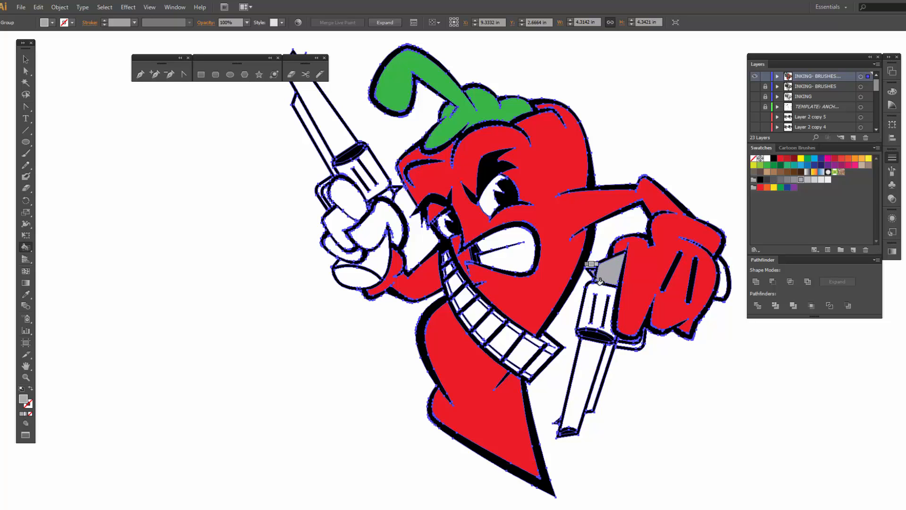
pyautogui.click(601, 298)
pyautogui.click(586, 365)
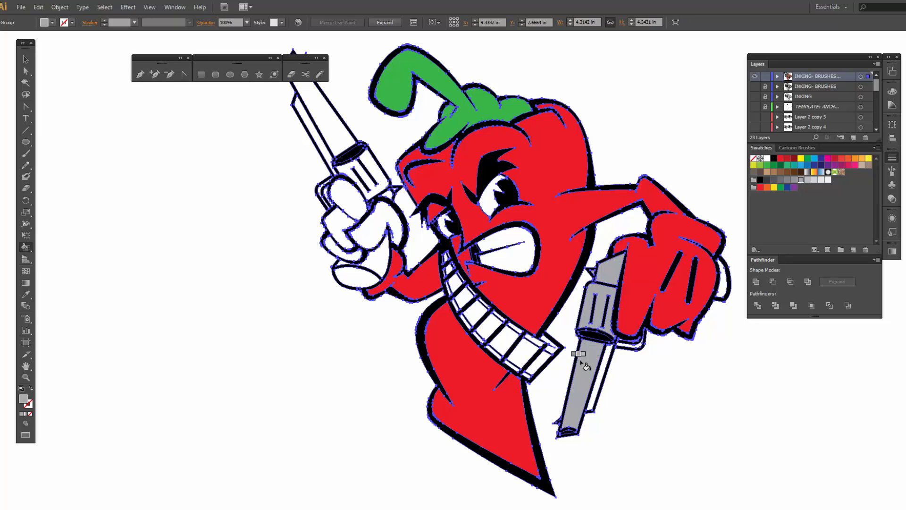
pyautogui.click(606, 371)
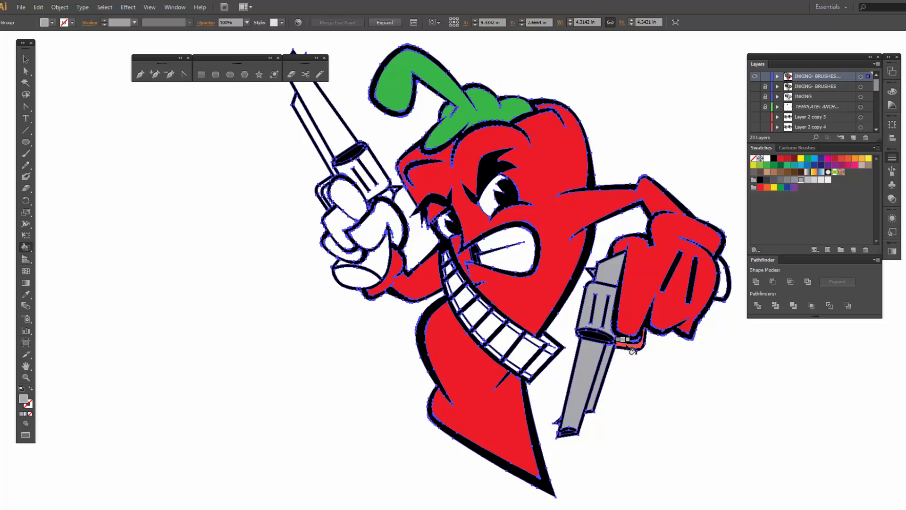
pyautogui.click(723, 289)
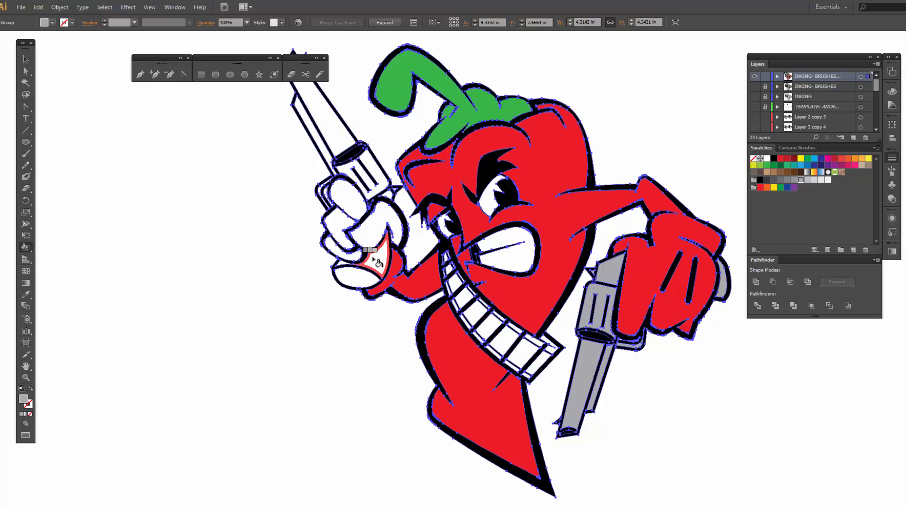
pyautogui.click(371, 232)
pyautogui.click(347, 194)
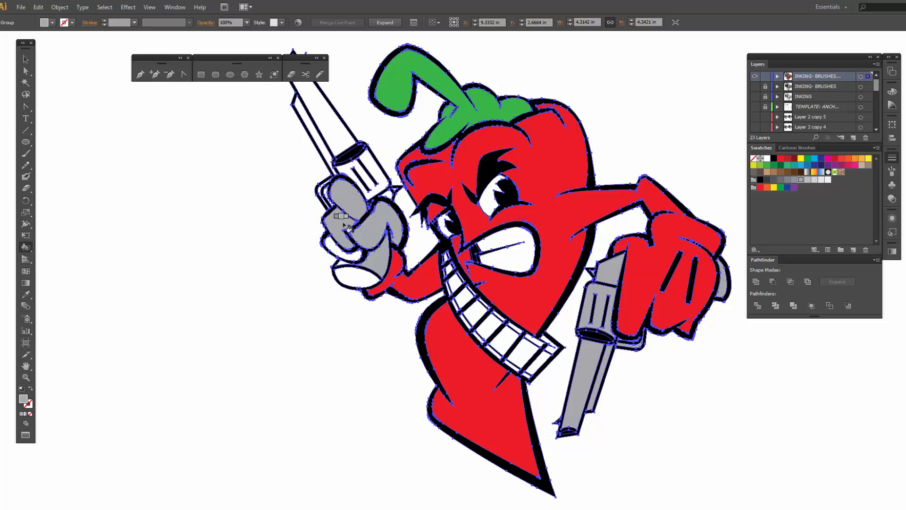
pyautogui.click(353, 228)
pyautogui.hotkey('ctrl', 'z')
pyautogui.hotkey('ctrl', 'z')
pyautogui.hotkey('ctrl', 'z')
pyautogui.hotkey('ctrl', 'z')
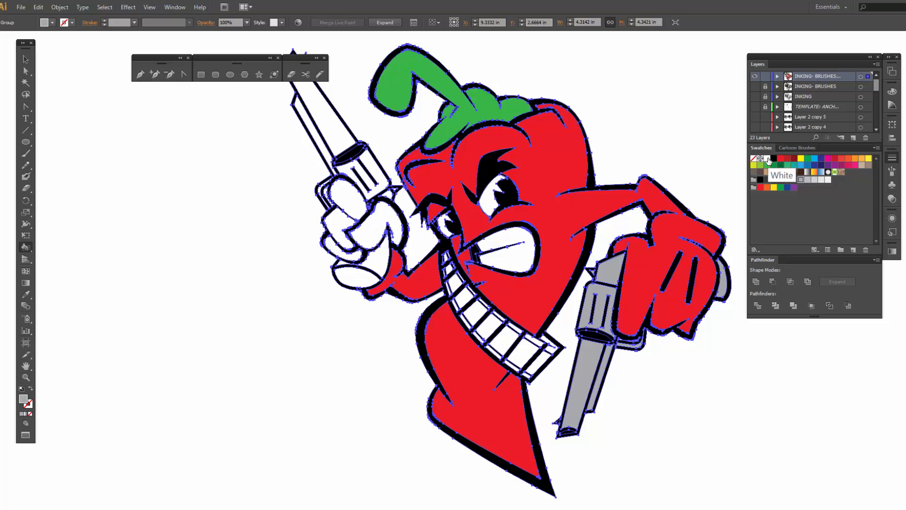
# - Fill the grip, cylinder, trigger guard and barrel of the raised revolver with the medium grey swatch
pyautogui.click(391, 260)
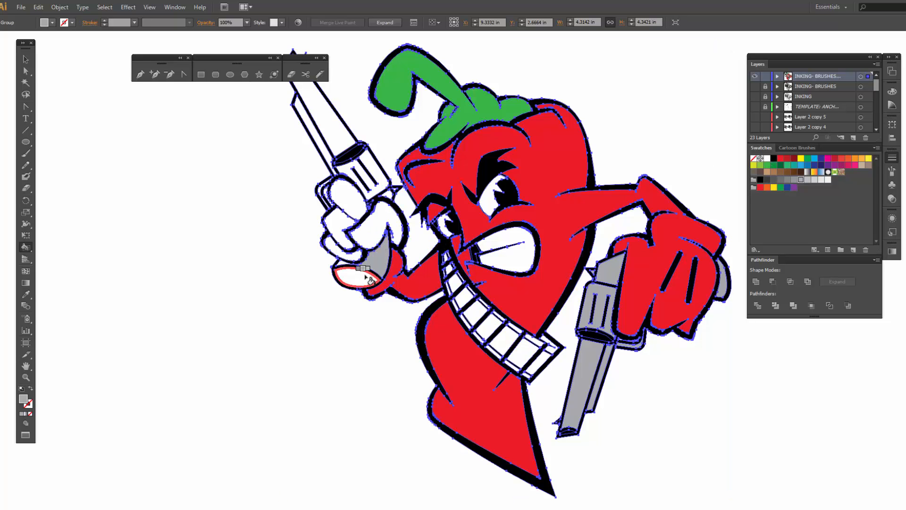
pyautogui.click(359, 275)
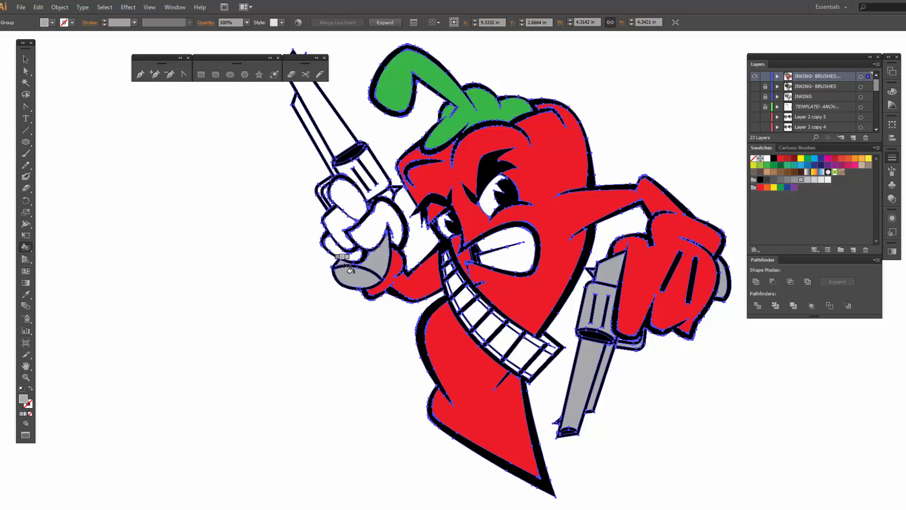
pyautogui.click(386, 191)
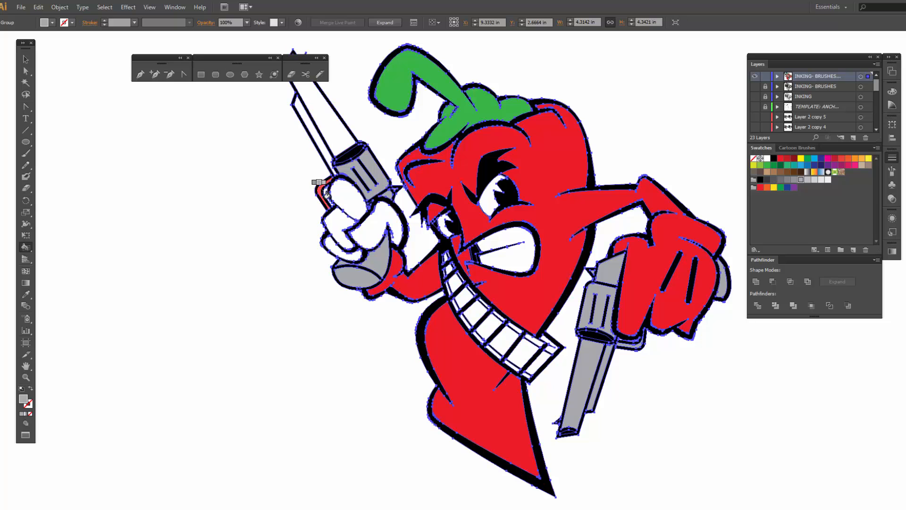
pyautogui.click(324, 188)
pyautogui.click(319, 138)
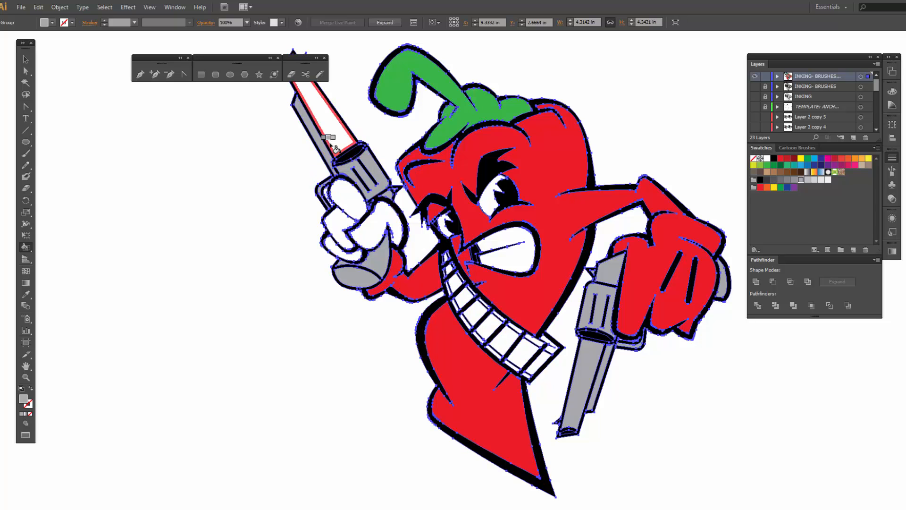
pyautogui.click(332, 142)
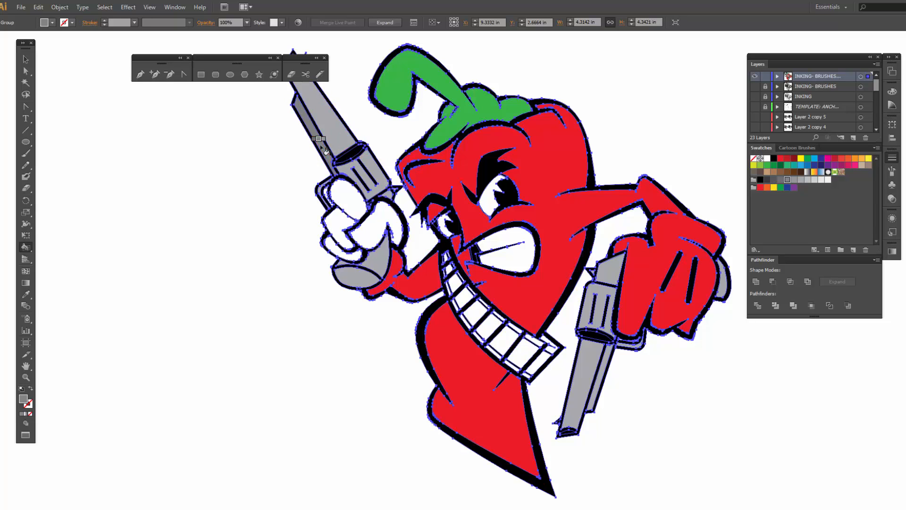
# - Fill the raised gun's grip base and the lowered gun's grip, trigger guard and under-barrel strip with a darker grey swatch
pyautogui.press('Left')
pyautogui.press('Left')
pyautogui.click(357, 276)
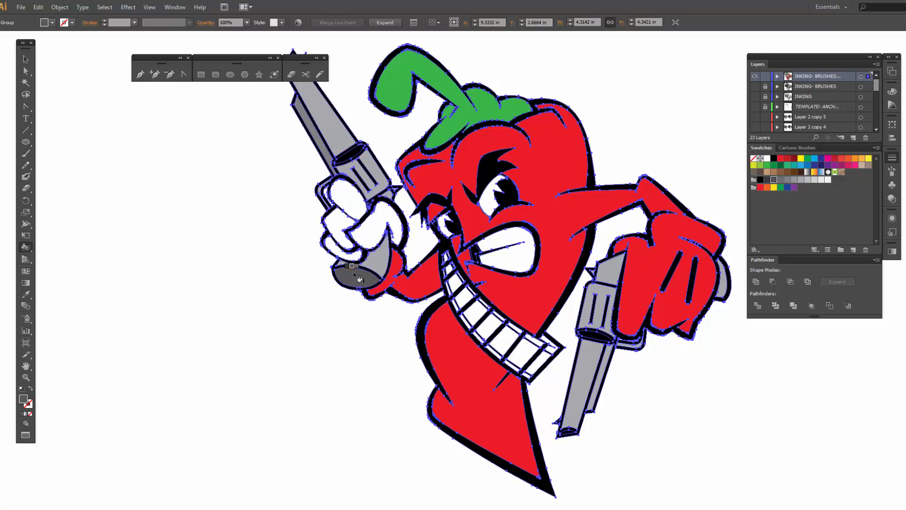
pyautogui.click(726, 292)
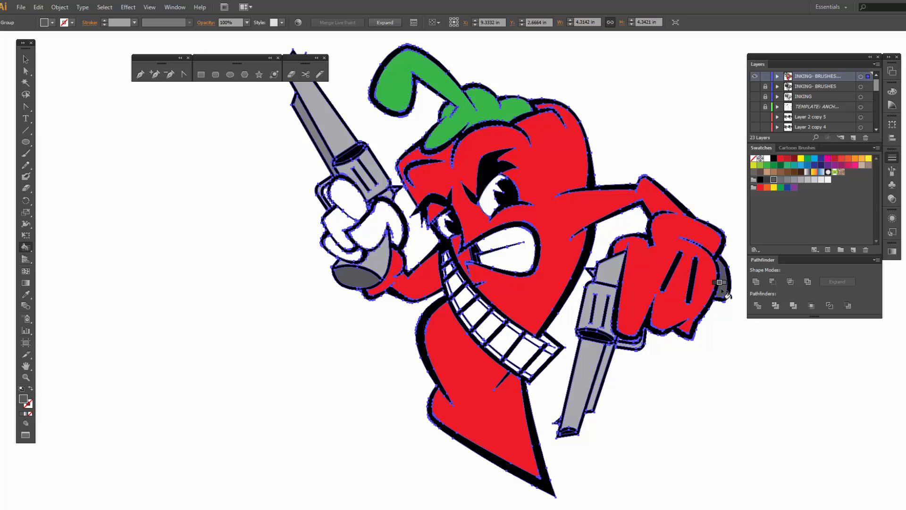
pyautogui.click(632, 345)
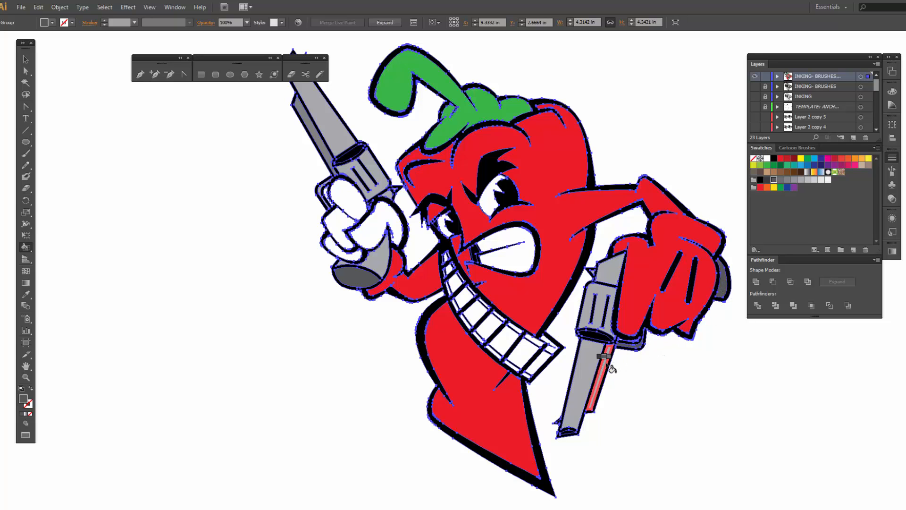
pyautogui.click(615, 371)
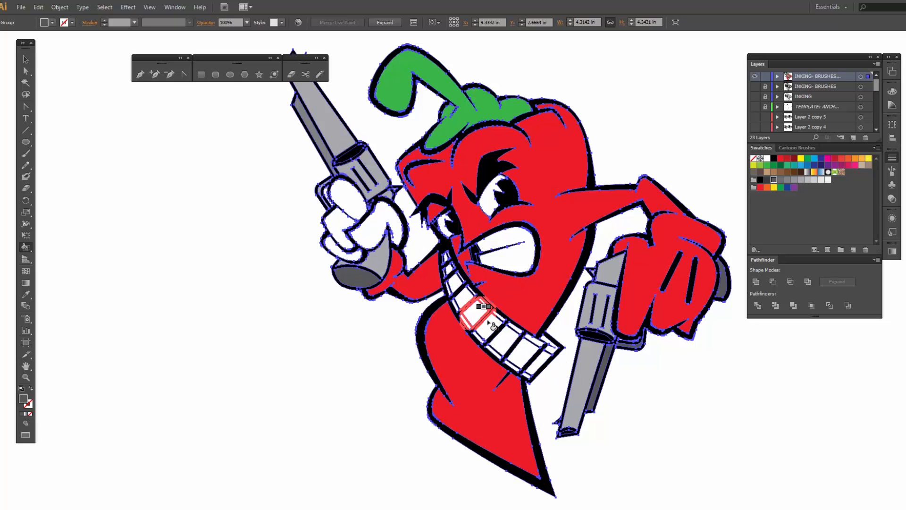
# - Fill the large segments of the pepper's ammunition belt with the dark red swatch
pyautogui.click(795, 159)
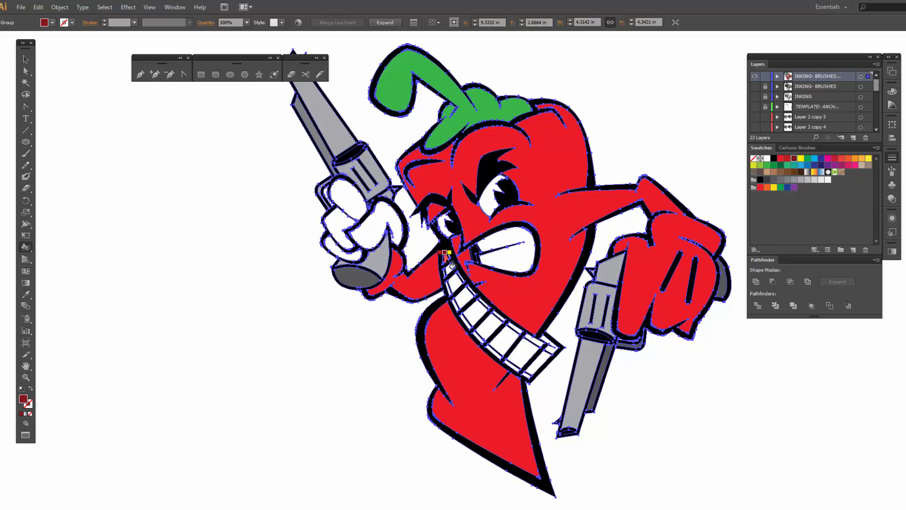
pyautogui.moveTo(451, 265)
pyautogui.mouseDown()
pyautogui.moveTo(474, 315)
pyautogui.moveTo(536, 363)
pyautogui.mouseUp()
pyautogui.click(541, 362)
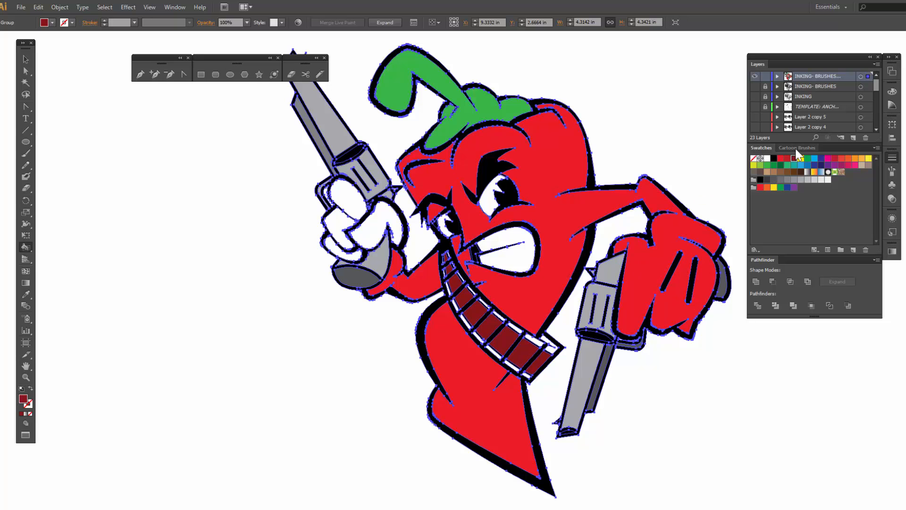
# - Fill the large segments of the ammunition belt with a lighter orange-red swatch and deselect the artwork
pyautogui.click(842, 160)
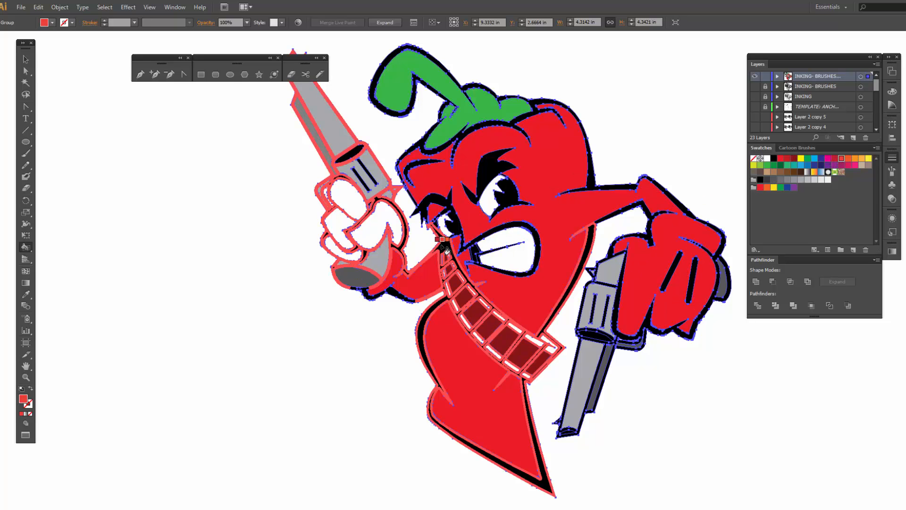
pyautogui.moveTo(446, 251)
pyautogui.mouseDown()
pyautogui.moveTo(470, 302)
pyautogui.moveTo(540, 360)
pyautogui.moveTo(537, 384)
pyautogui.mouseUp()
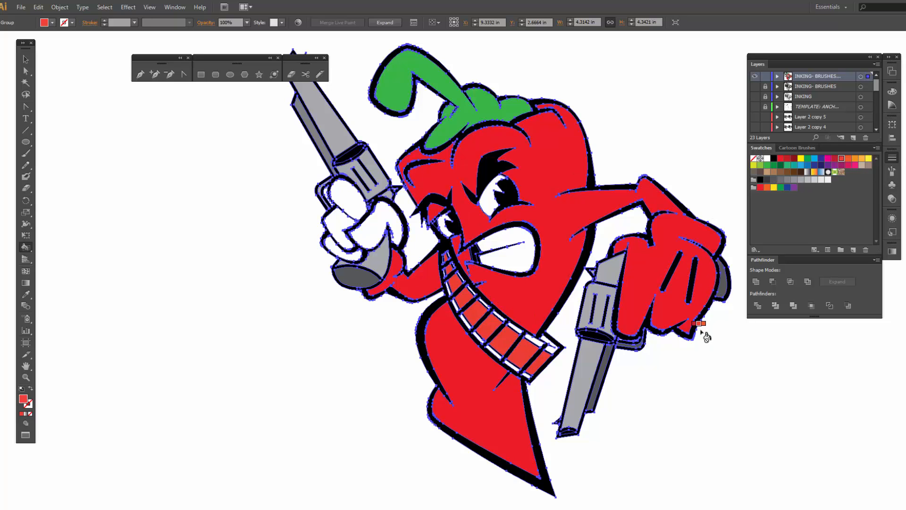
pyautogui.press('ctrl')
pyautogui.hotkey('ctrl', '-')
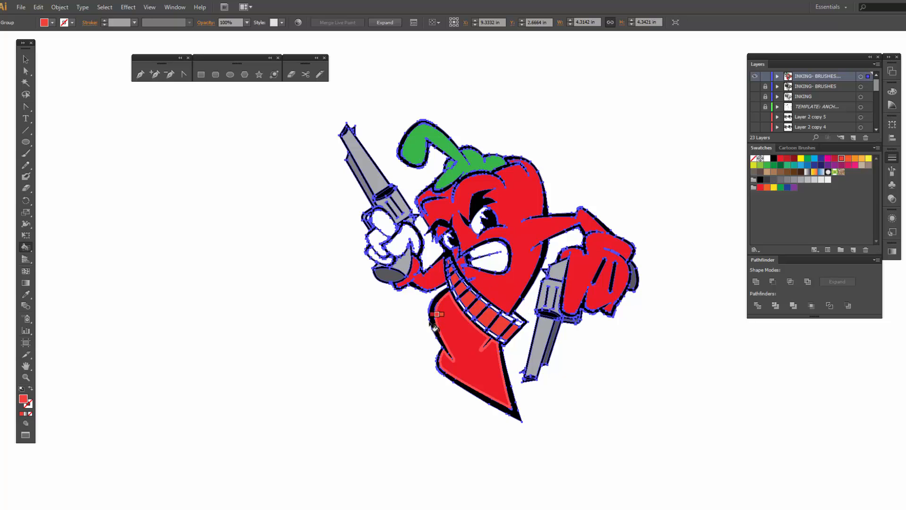
pyautogui.press('v')
pyautogui.click(312, 308)
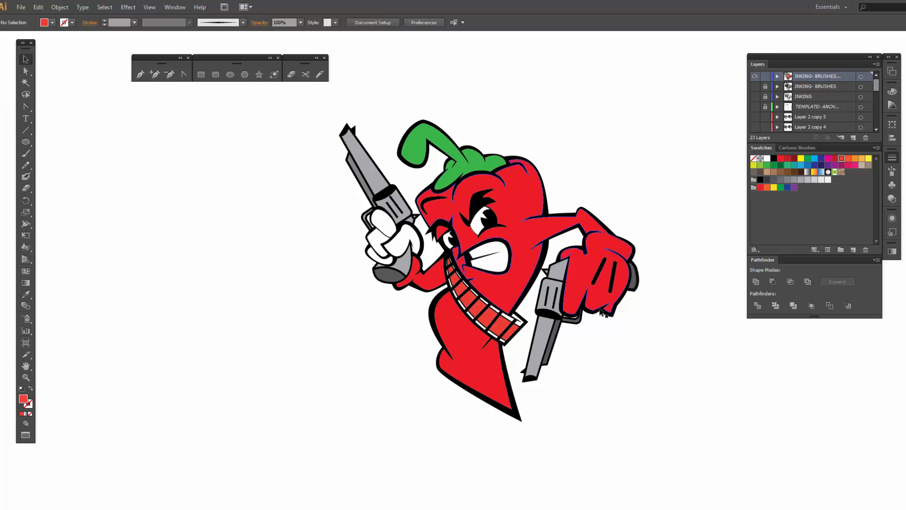
pyautogui.moveTo(618, 376); pyautogui.dragTo(589, 388)
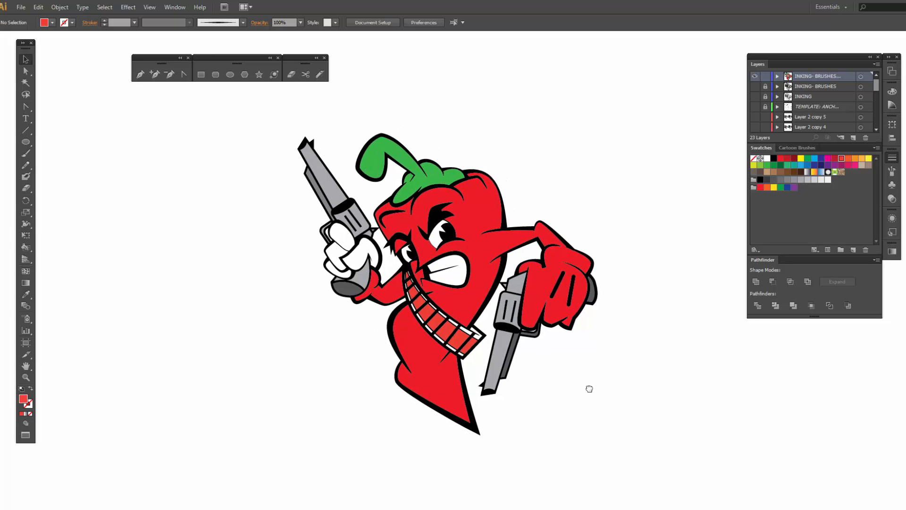
# - Expand the whole Live Paint pepper artwork with Object, Fill and Stroke enabled
pyautogui.click(441, 210)
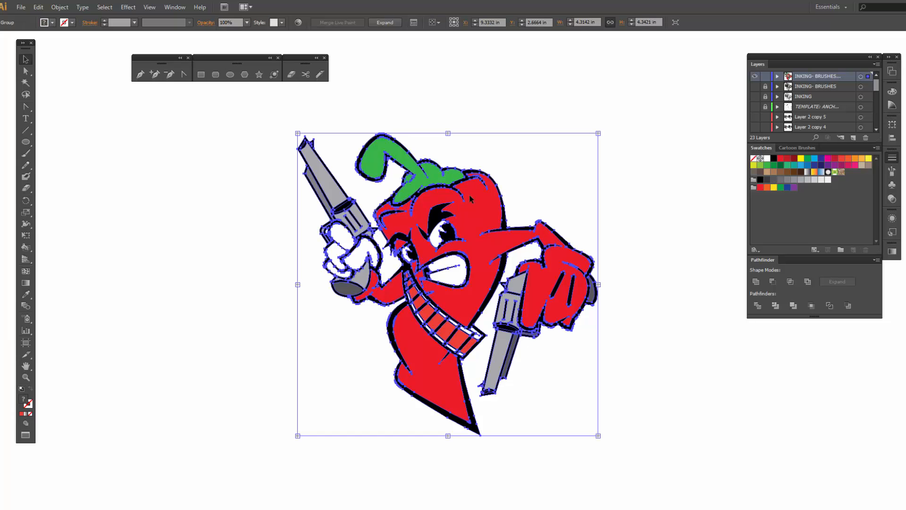
pyautogui.click(66, 6)
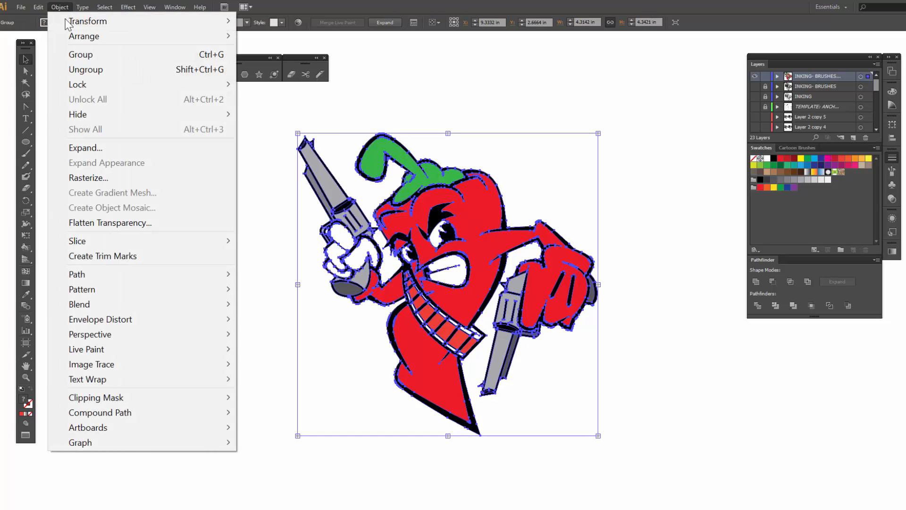
pyautogui.click(84, 146)
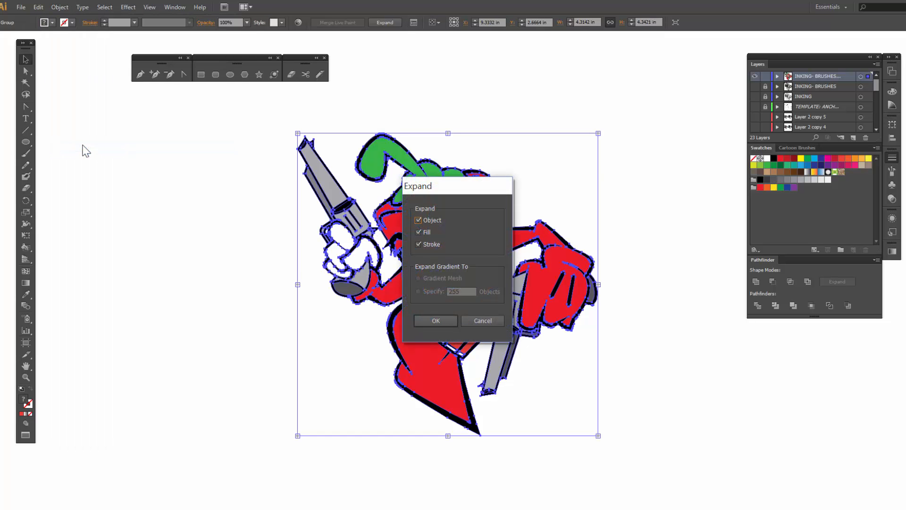
pyautogui.click(438, 322)
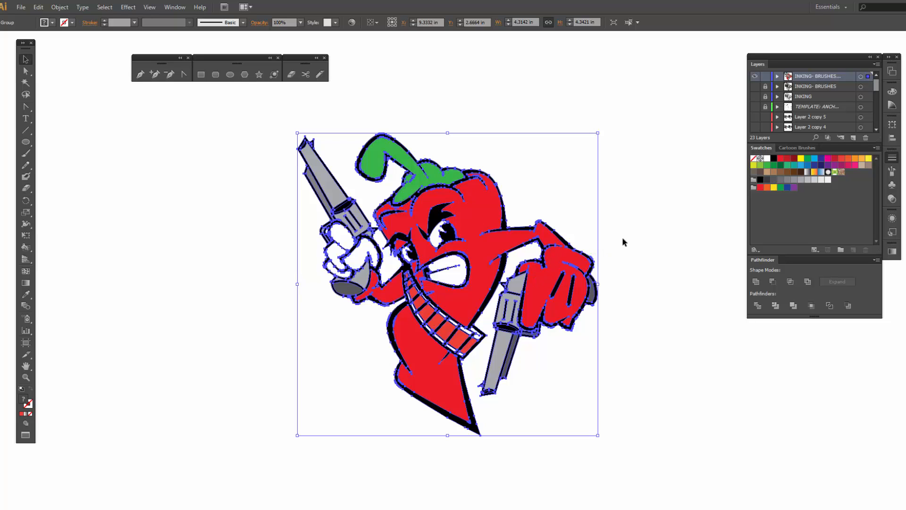
# - Ungroup the expanded pepper artwork repeatedly until its colour fills are separate objects, and leave nothing selected
pyautogui.rightClick(473, 265)
pyautogui.click(505, 340)
pyautogui.click(573, 359)
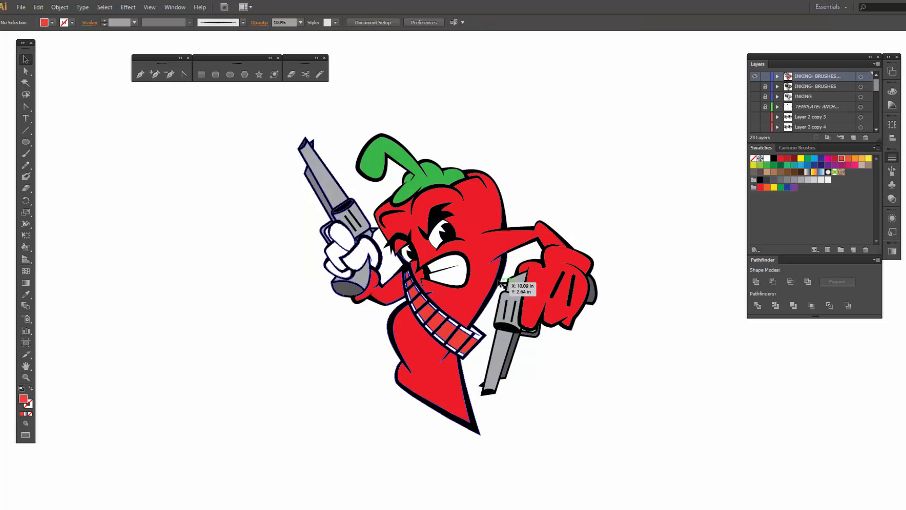
pyautogui.click(481, 279)
pyautogui.rightClick(482, 277)
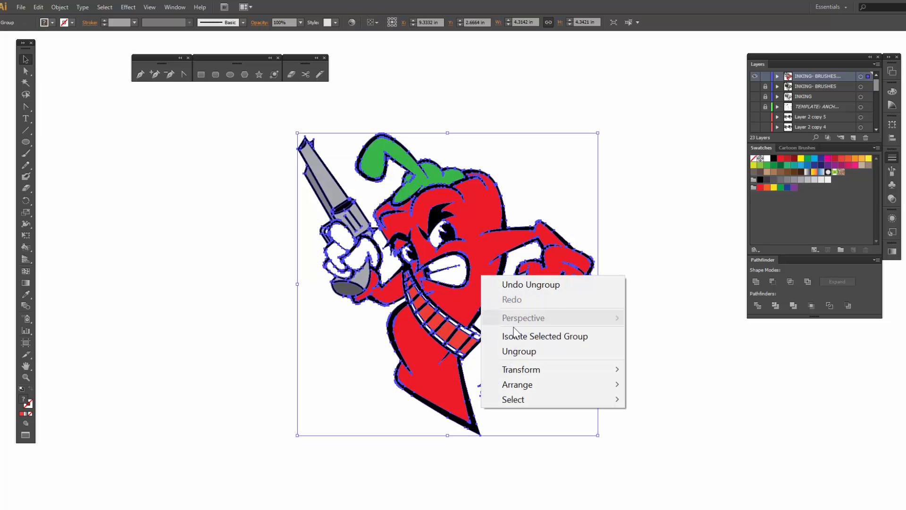
pyautogui.click(524, 352)
pyautogui.click(525, 360)
pyautogui.click(482, 264)
pyautogui.rightClick(482, 266)
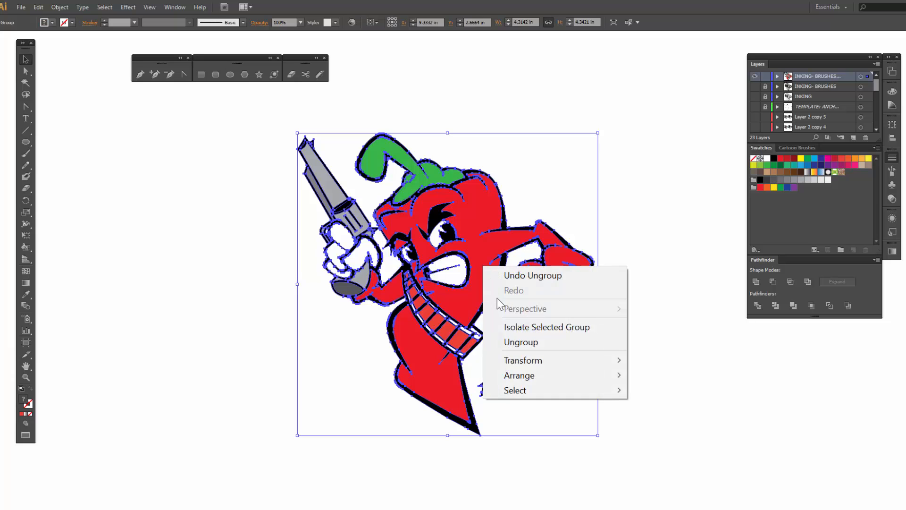
pyautogui.click(516, 340)
pyautogui.click(541, 364)
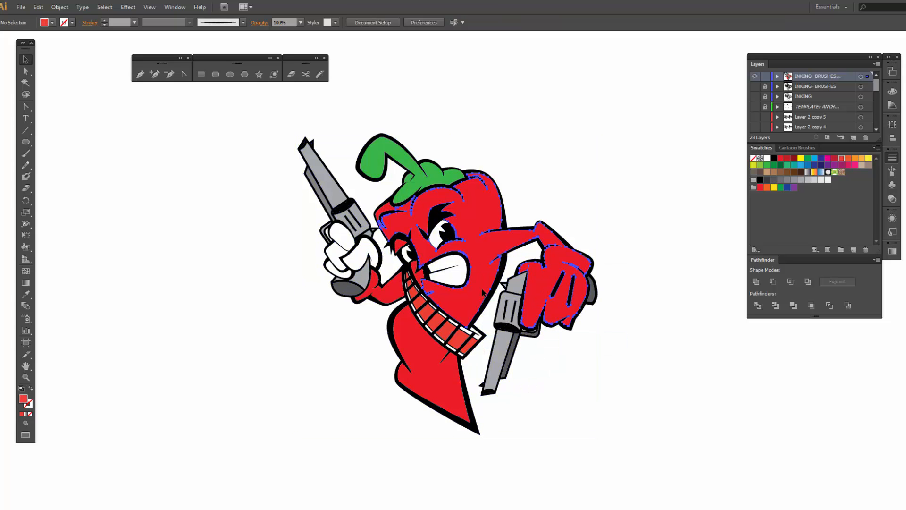
pyautogui.click(557, 302)
pyautogui.click(583, 368)
# - Cut the red head-and-arm fill with the Knife tool where the lowered gun hand meets its wrist
pyautogui.press('z')
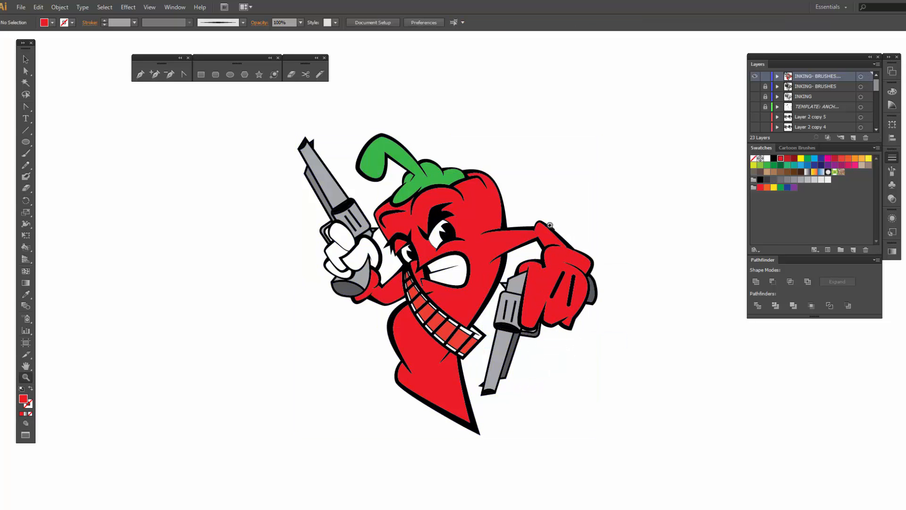
pyautogui.moveTo(488, 227); pyautogui.dragTo(657, 378)
pyautogui.press('v')
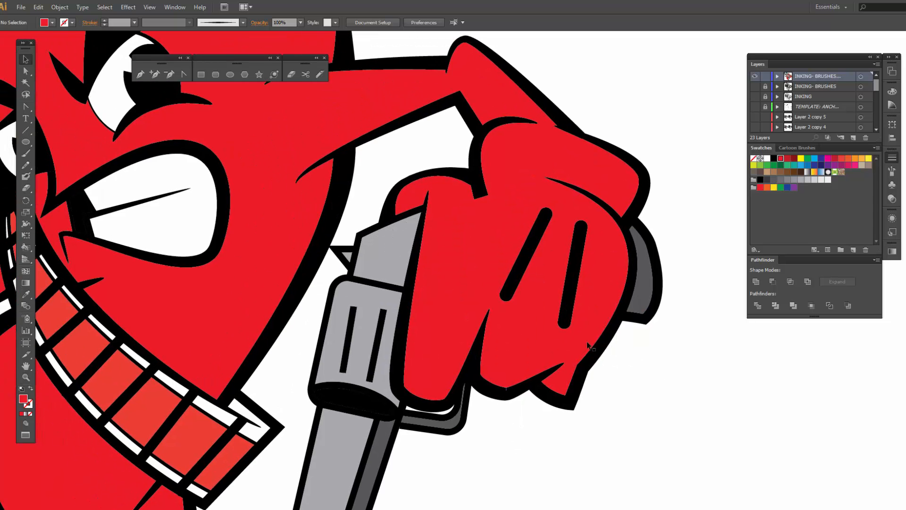
pyautogui.click(527, 338)
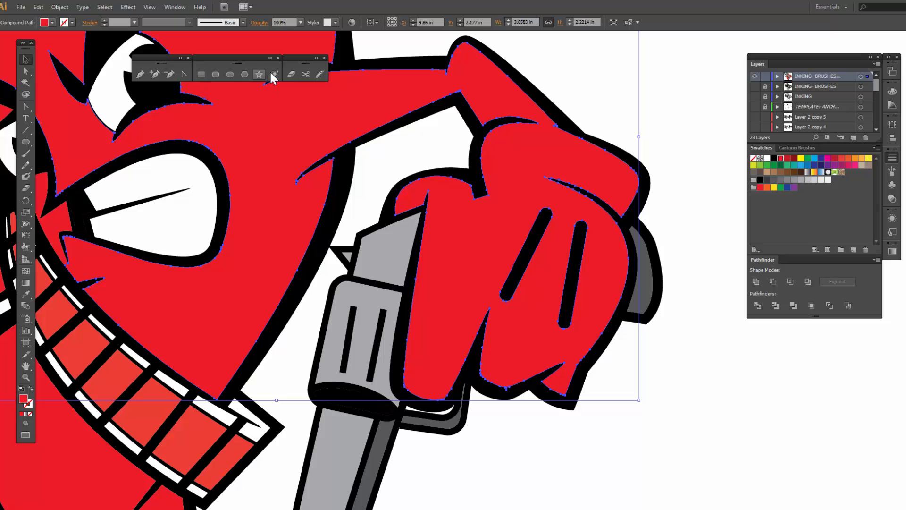
pyautogui.click(319, 74)
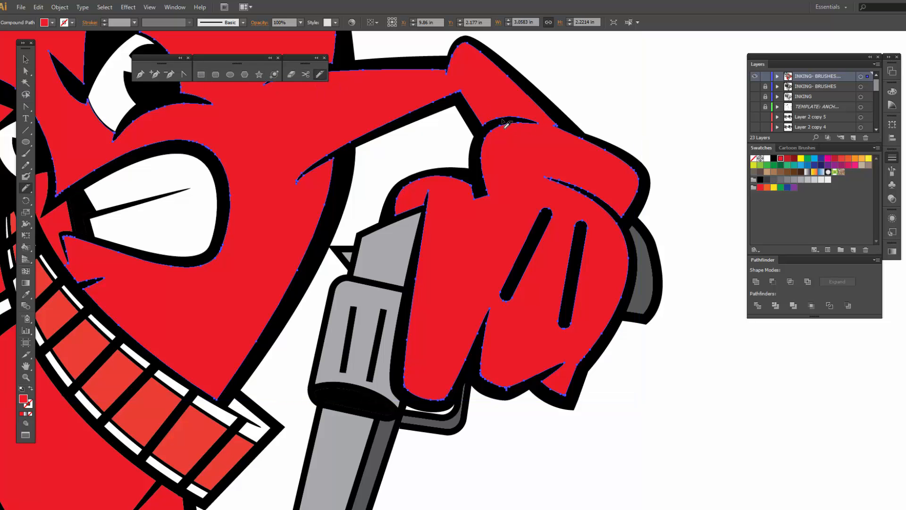
pyautogui.moveTo(554, 126); pyautogui.dragTo(633, 161)
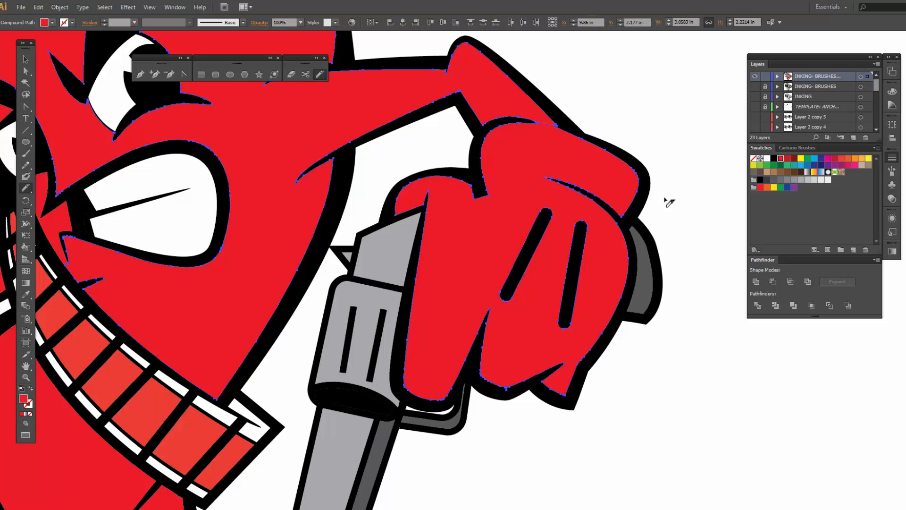
pyautogui.press('v')
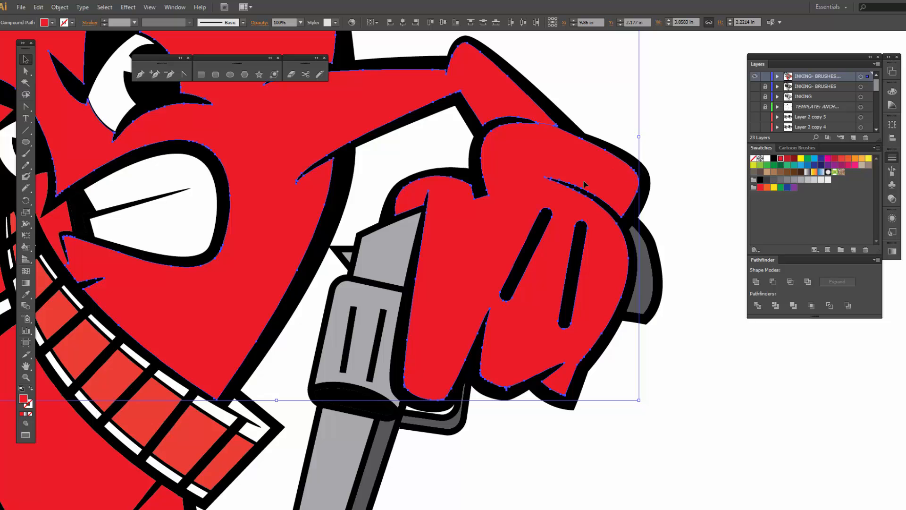
# - Recolour the separated hand holding the downward-pointing revolver with the White swatch
pyautogui.click(676, 171)
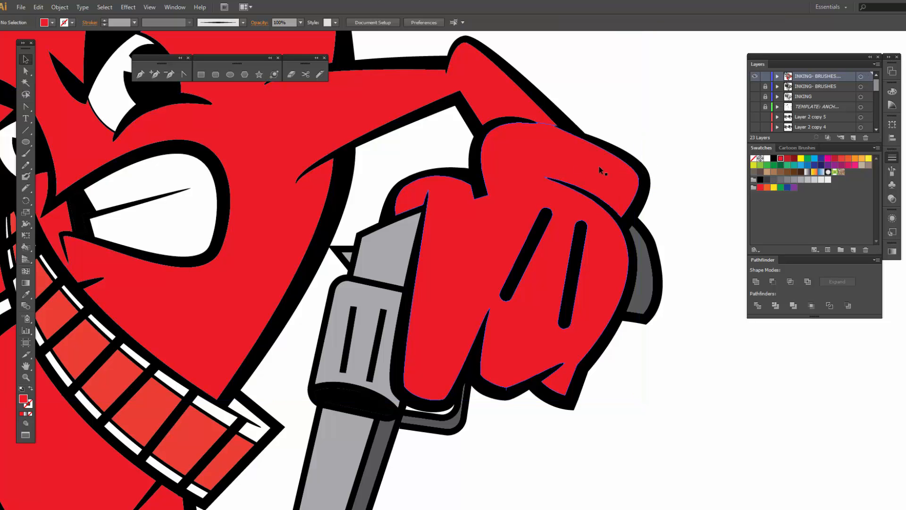
pyautogui.click(599, 167)
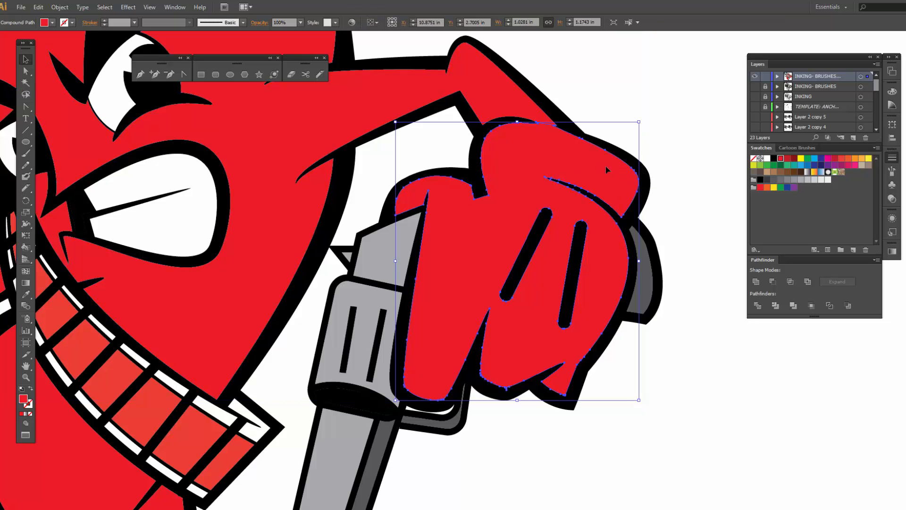
pyautogui.click(767, 159)
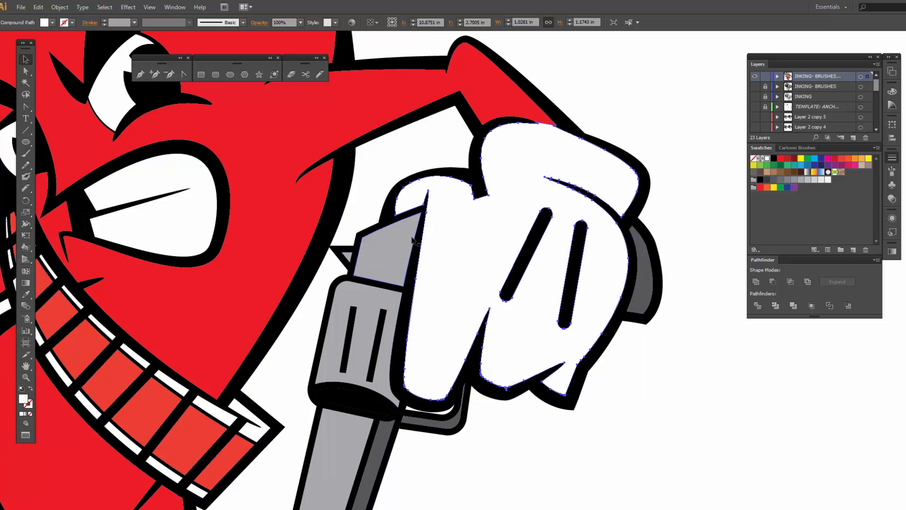
pyautogui.scroll(-1, 411, 240)
pyautogui.scroll(-2, 411, 236)
pyautogui.scroll(2, 295, 259)
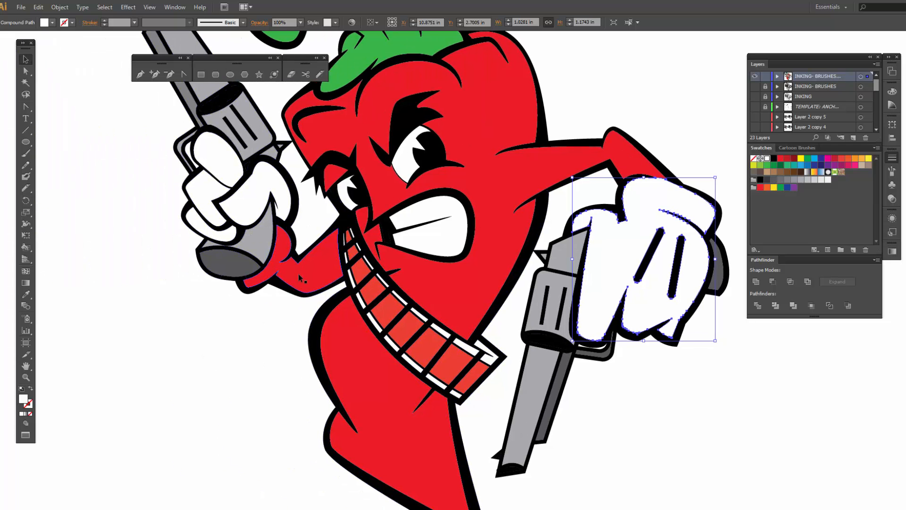
pyautogui.scroll(3, 299, 274)
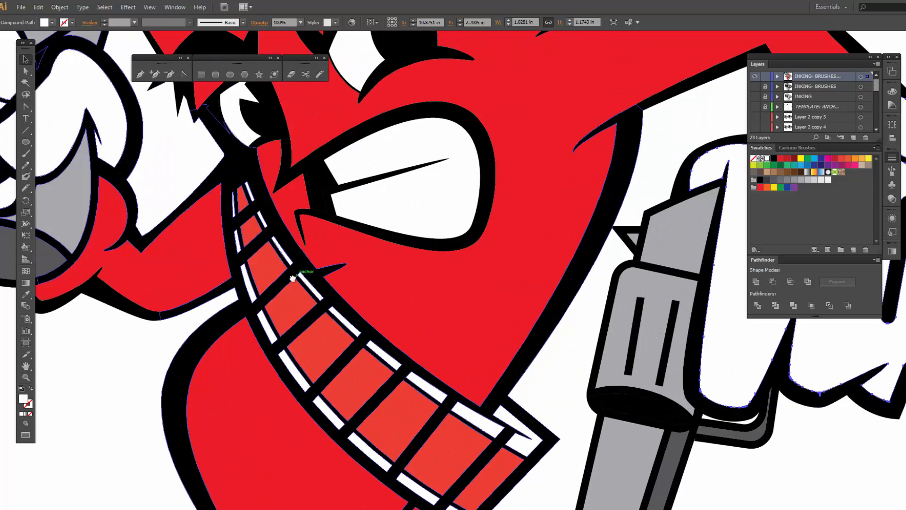
# - Cut the red arm fill at the wrist of the hand holding the raised revolver with the Knife tool
pyautogui.moveTo(293, 278); pyautogui.dragTo(482, 307)
pyautogui.click(369, 294)
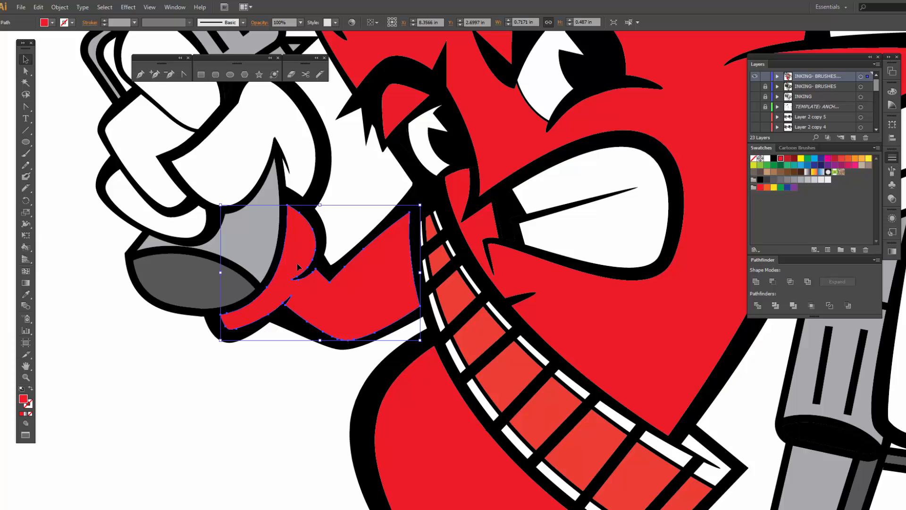
pyautogui.click(321, 75)
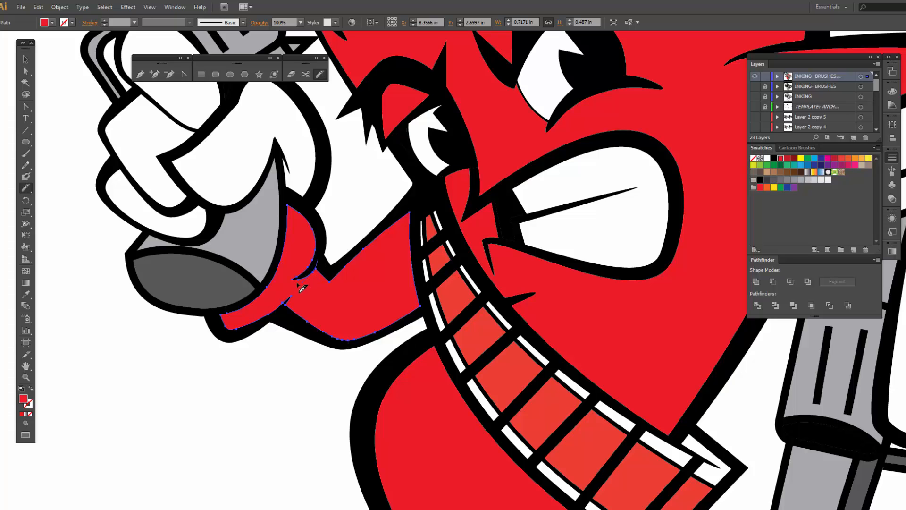
pyautogui.moveTo(289, 301)
pyautogui.mouseDown()
pyautogui.moveTo(242, 341)
pyautogui.moveTo(245, 332)
pyautogui.mouseUp()
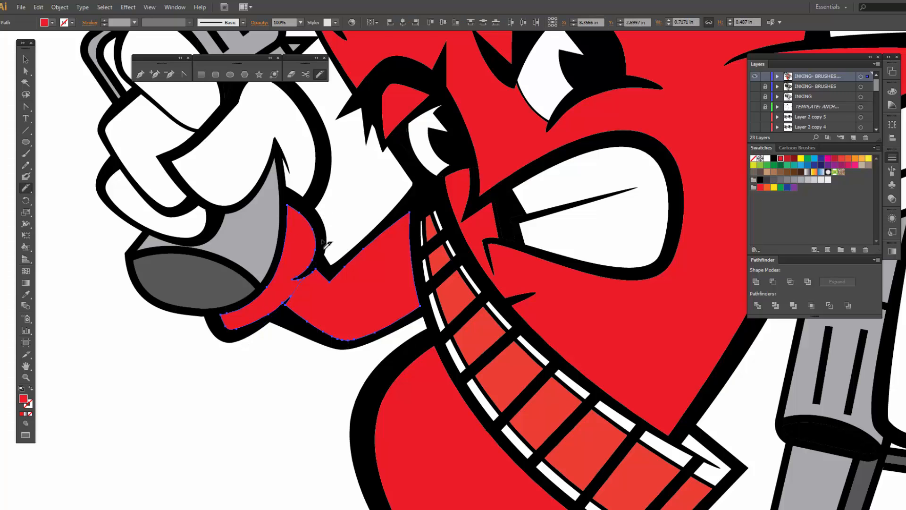
pyautogui.press('v')
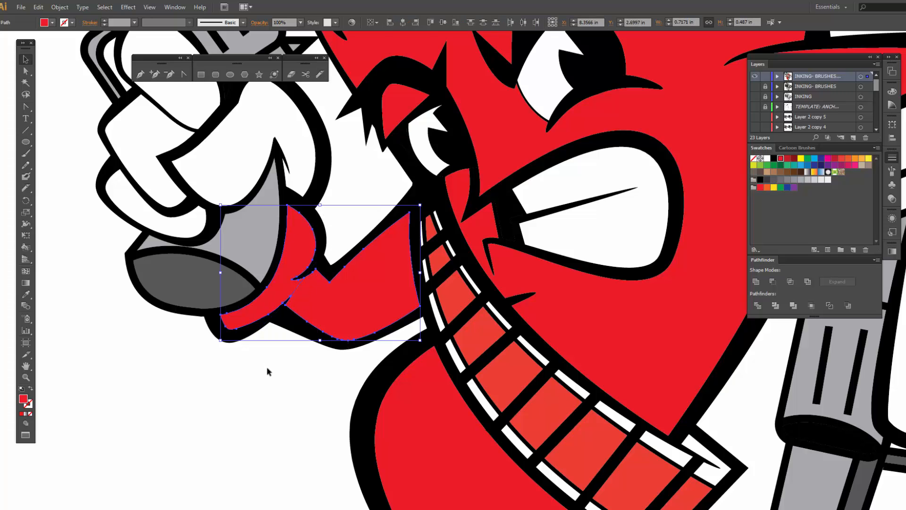
# - Recolour the separated red part of the hand under the raised revolver's grip with the White swatch and deselect it
pyautogui.hotkey('ctrl', 'z')
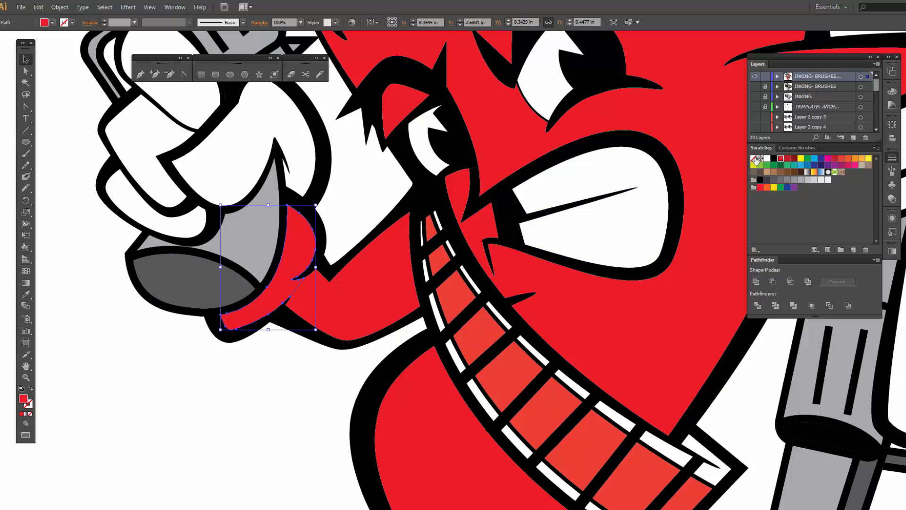
pyautogui.click(768, 159)
pyautogui.click(267, 377)
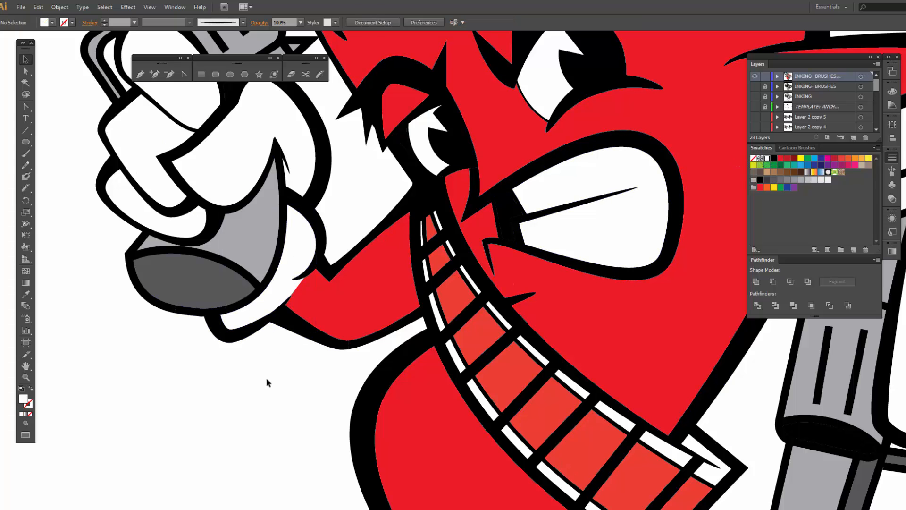
# - Select all the black linework of the pepper character with the Magic Wand tool
pyautogui.hotkey('ctrl', '-')
pyautogui.hotkey('ctrl', '-')
pyautogui.hotkey('ctrl', '-')
pyautogui.hotkey('ctrl', '-')
pyautogui.hotkey('ctrl', '-')
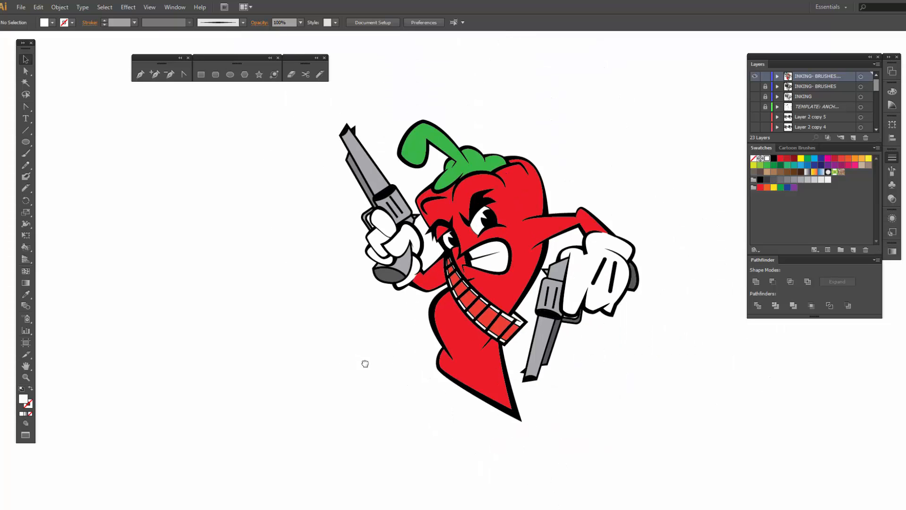
pyautogui.moveTo(364, 364); pyautogui.dragTo(344, 371)
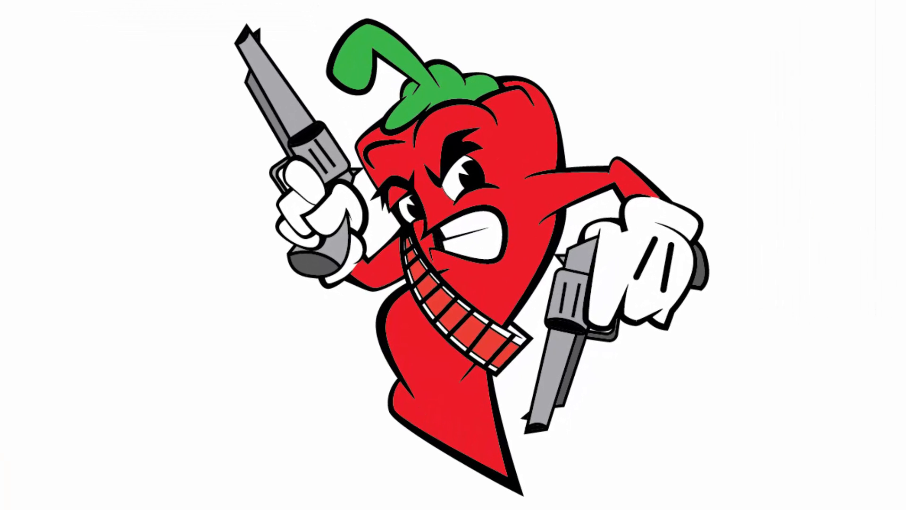
pyautogui.click(905, 1)
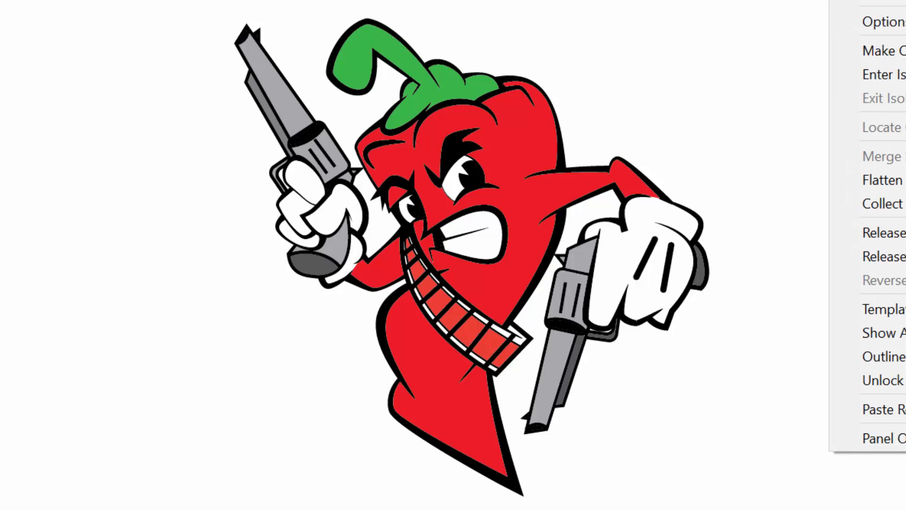
pyautogui.press('Escape')
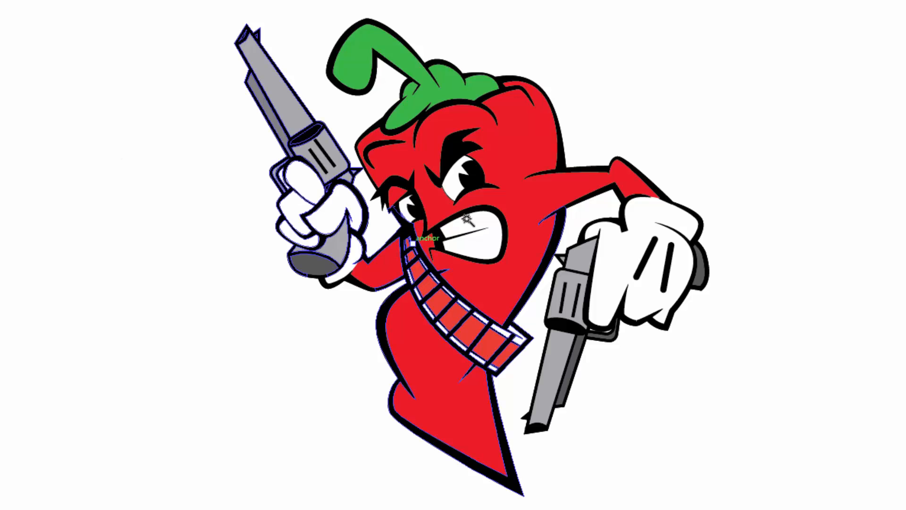
pyautogui.click(480, 183)
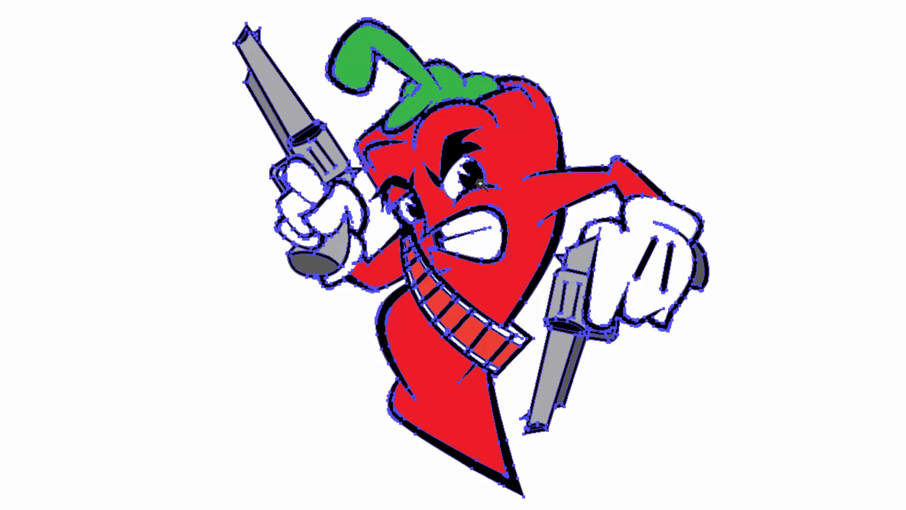
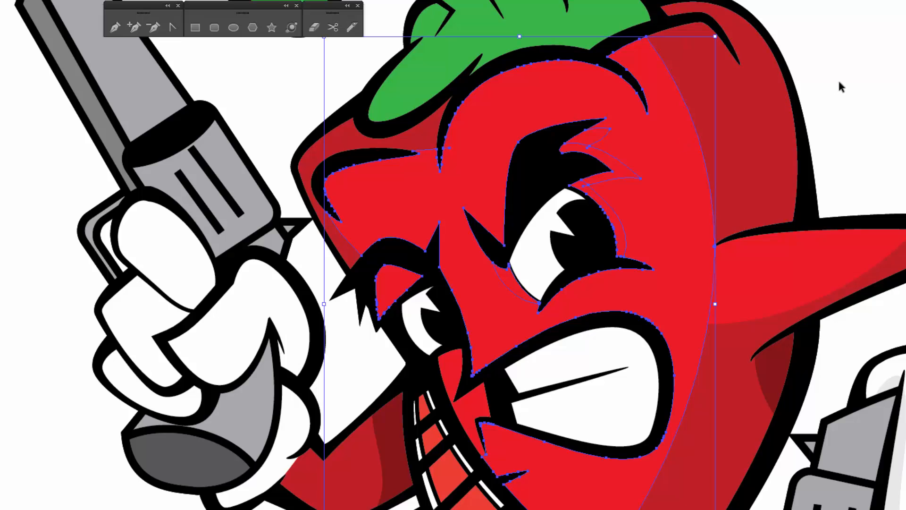
# - Recolour the cut shadow shapes beside the large eye's brow and around the eye with a darker red
pyautogui.click(840, 84)
pyautogui.click(590, 136)
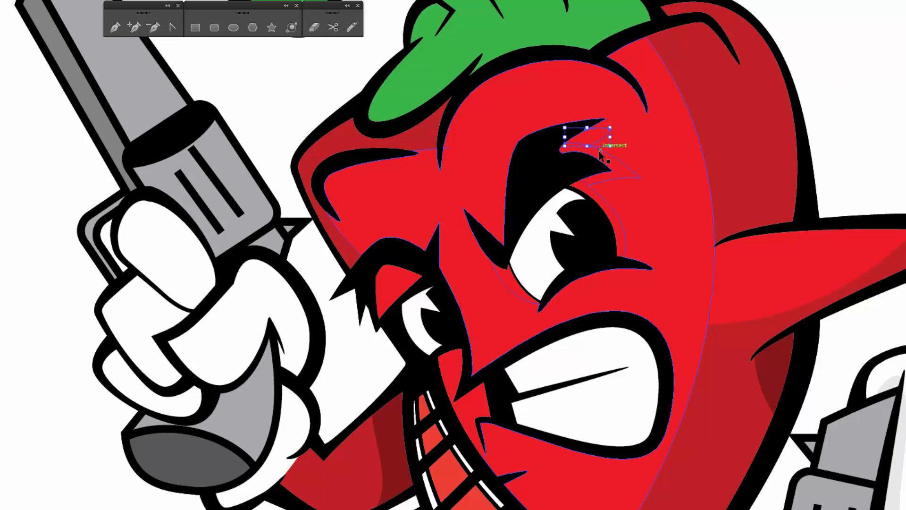
pyautogui.keyDown('shift'); pyautogui.click(623, 174); pyautogui.keyUp('shift')
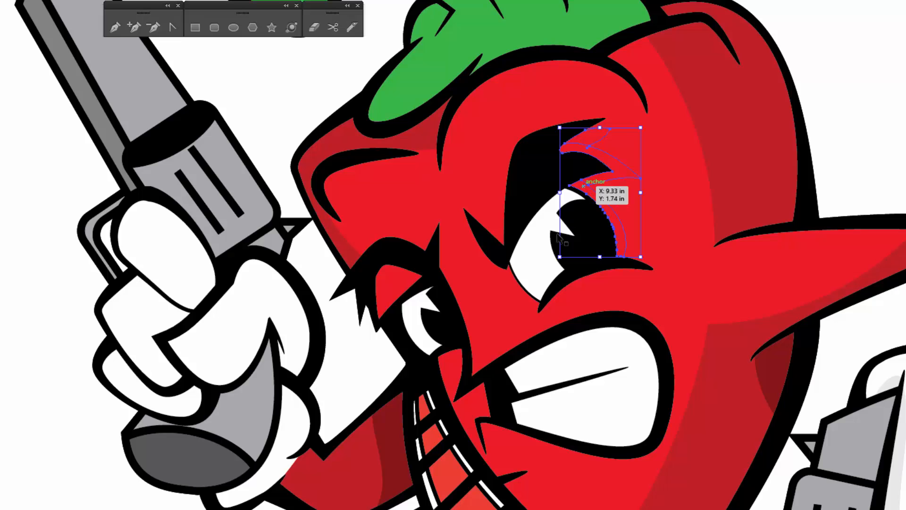
pyautogui.keyDown('shift'); pyautogui.click(601, 202); pyautogui.keyUp('shift')
pyautogui.keyDown('shift'); pyautogui.click(515, 291); pyautogui.keyUp('shift')
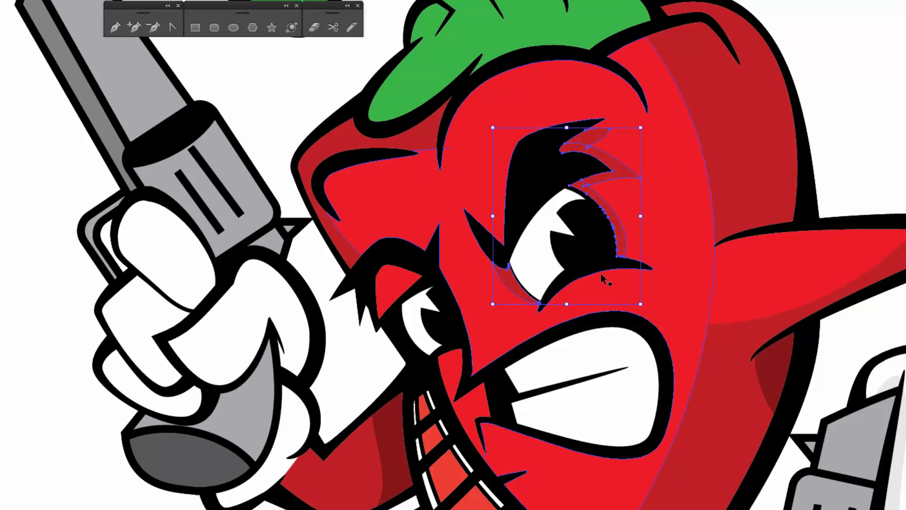
# - Split the smaller eye's red eyelid with a curved Knife cut and recolour its upper piece darker red
pyautogui.click(395, 269)
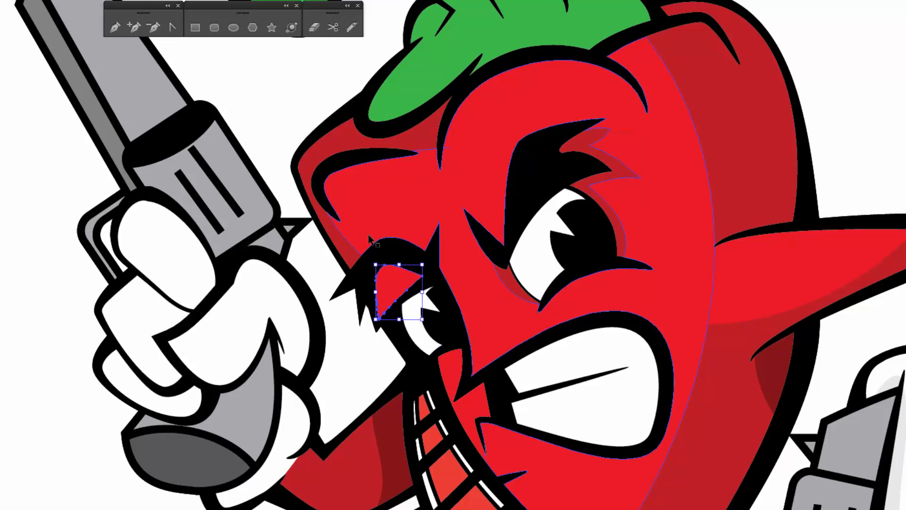
pyautogui.click(351, 27)
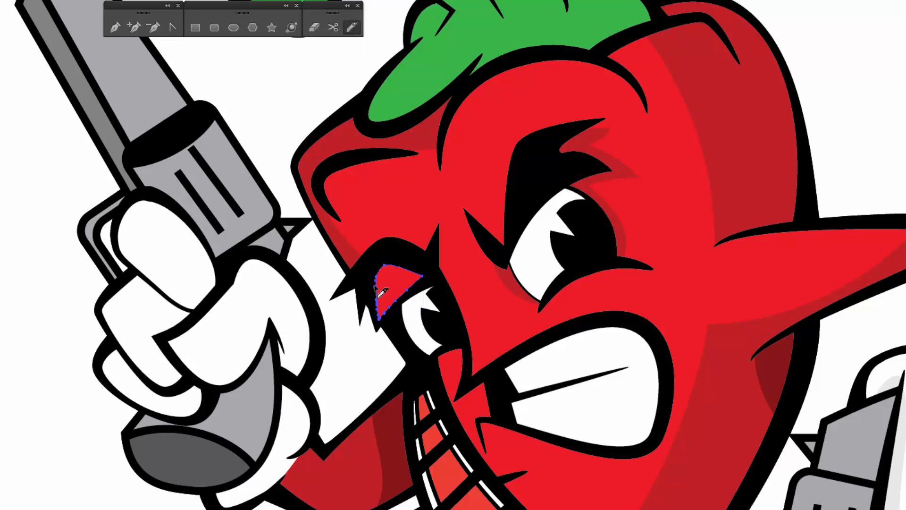
pyautogui.moveTo(376, 286); pyautogui.dragTo(421, 277)
pyautogui.press('v')
pyautogui.click(352, 338)
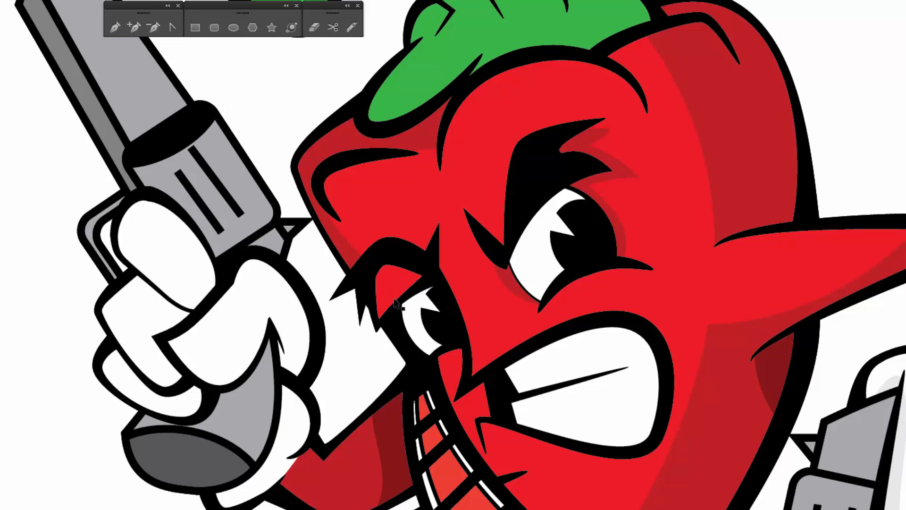
pyautogui.click(405, 273)
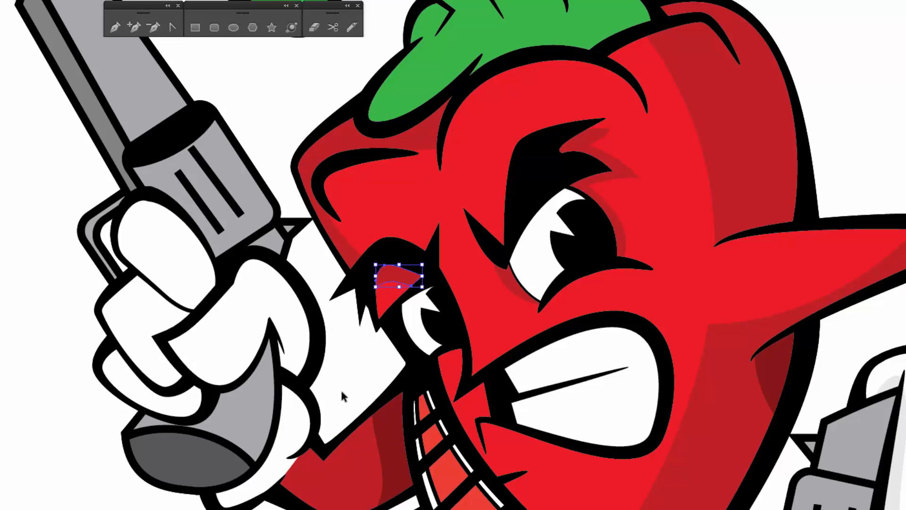
# - Recolour the two red face pieces between the mouth corner and the bandolier darker red, and leave nothing selected
pyautogui.click(476, 415)
pyautogui.keyDown('shift'); pyautogui.click(448, 371); pyautogui.keyUp('shift')
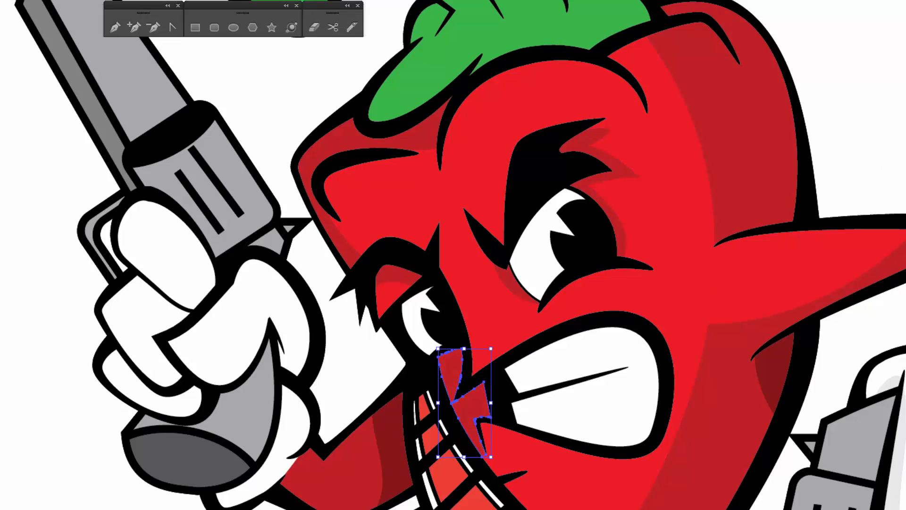
pyautogui.hotkey('ctrl', 'shift', 'a')
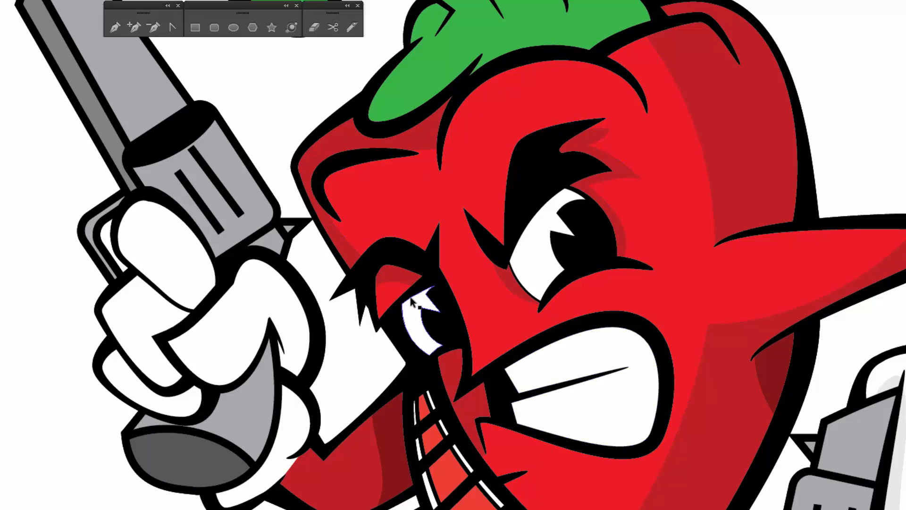
# - Select the whites of both eyes and the teeth, and cut curved shading slivers along the eyes' outer edges with the Knife tool
pyautogui.click(433, 343)
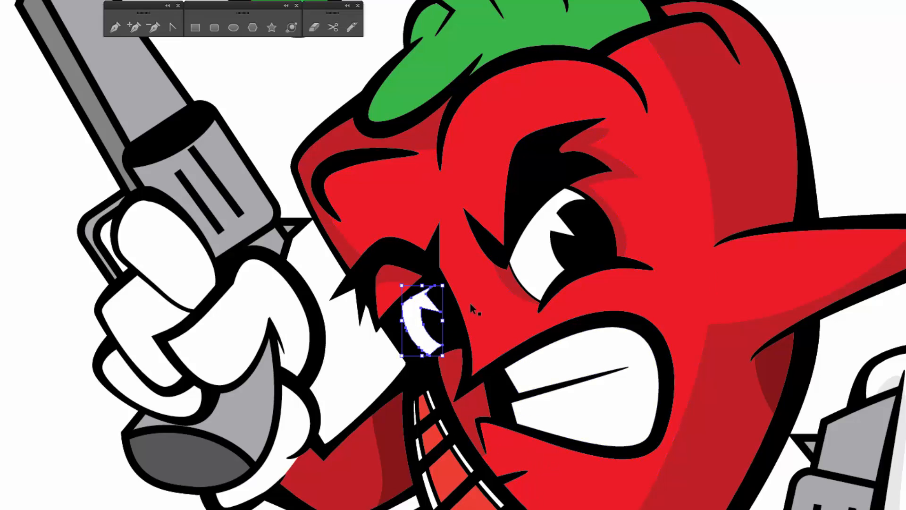
pyautogui.keyDown('shift'); pyautogui.click(536, 246); pyautogui.keyUp('shift')
pyautogui.keyDown('shift'); pyautogui.click(604, 414); pyautogui.keyUp('shift')
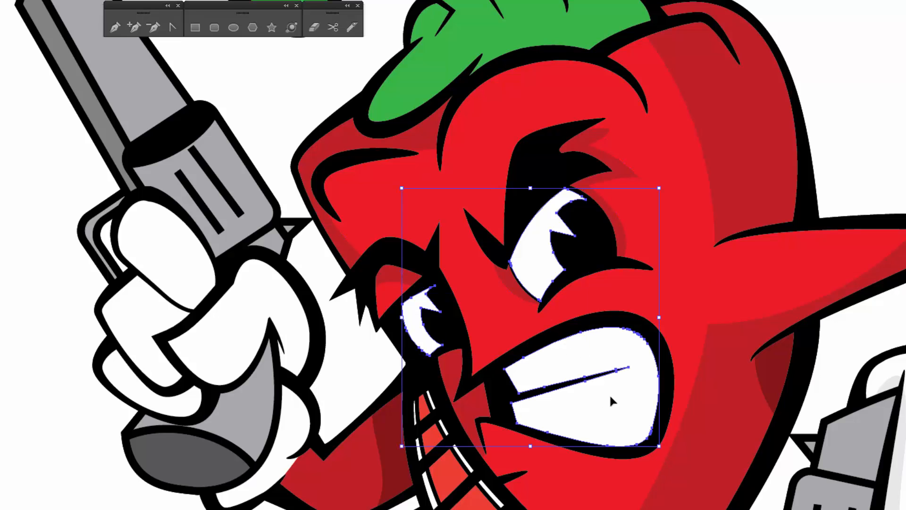
pyautogui.click(351, 28)
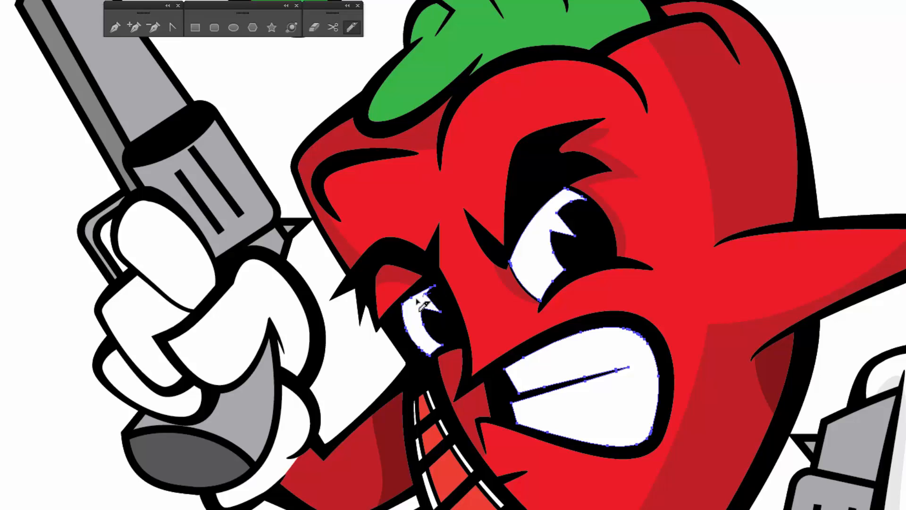
pyautogui.moveTo(428, 291)
pyautogui.mouseDown()
pyautogui.moveTo(414, 330)
pyautogui.moveTo(420, 354)
pyautogui.mouseUp()
pyautogui.moveTo(548, 300)
pyautogui.mouseDown()
pyautogui.moveTo(512, 238)
pyautogui.moveTo(518, 272)
pyautogui.moveTo(542, 221)
pyautogui.moveTo(599, 179)
pyautogui.mouseUp()
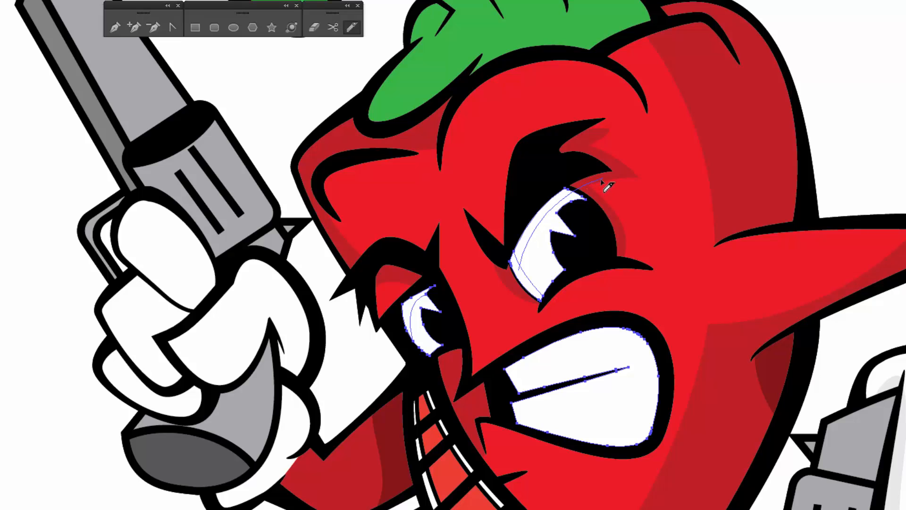
pyautogui.press('v')
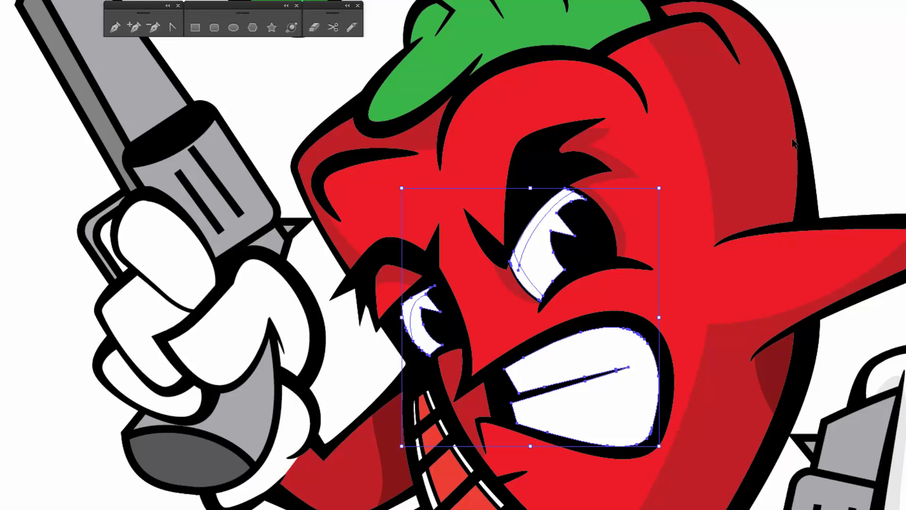
# - Recolour the cut slivers along the outer edges of both eye whites with a pale grey and deselect them
pyautogui.click(547, 226)
pyautogui.click(542, 226)
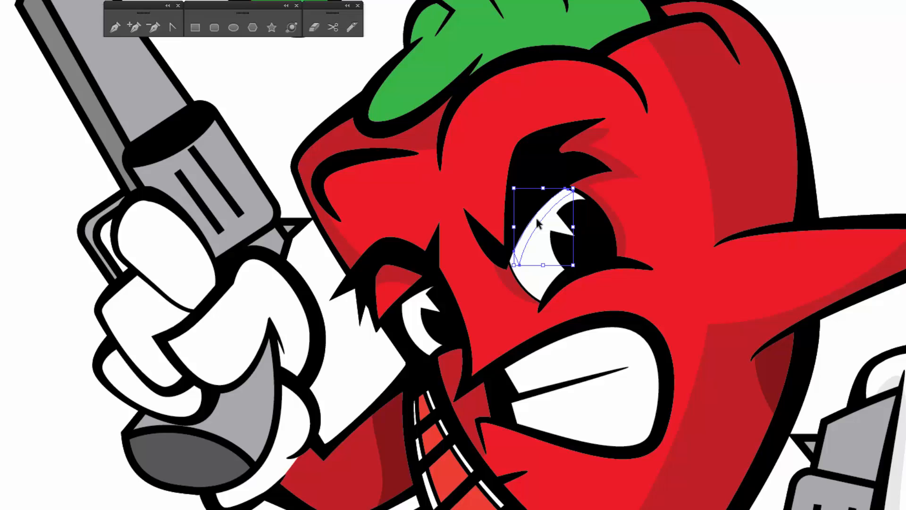
pyautogui.keyDown('shift'); pyautogui.click(521, 281); pyautogui.keyUp('shift')
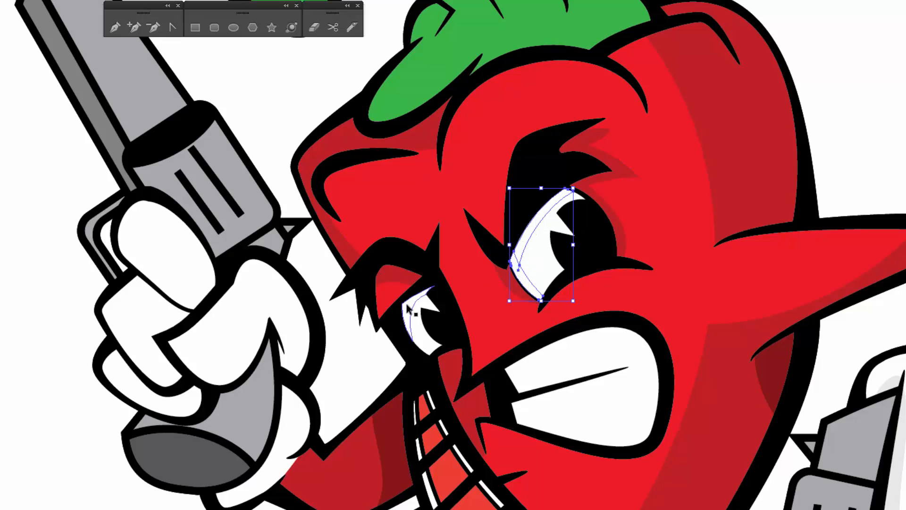
pyautogui.keyDown('shift'); pyautogui.click(408, 310); pyautogui.keyUp('shift')
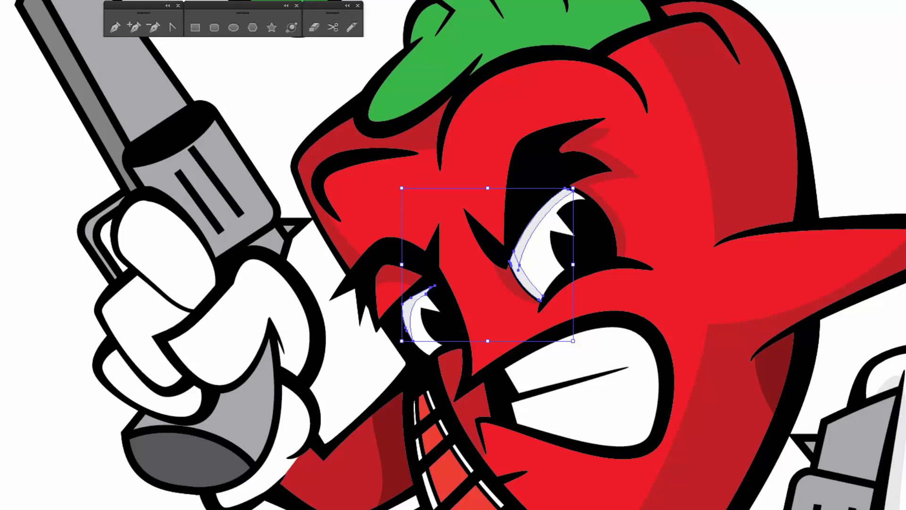
pyautogui.click(859, 108)
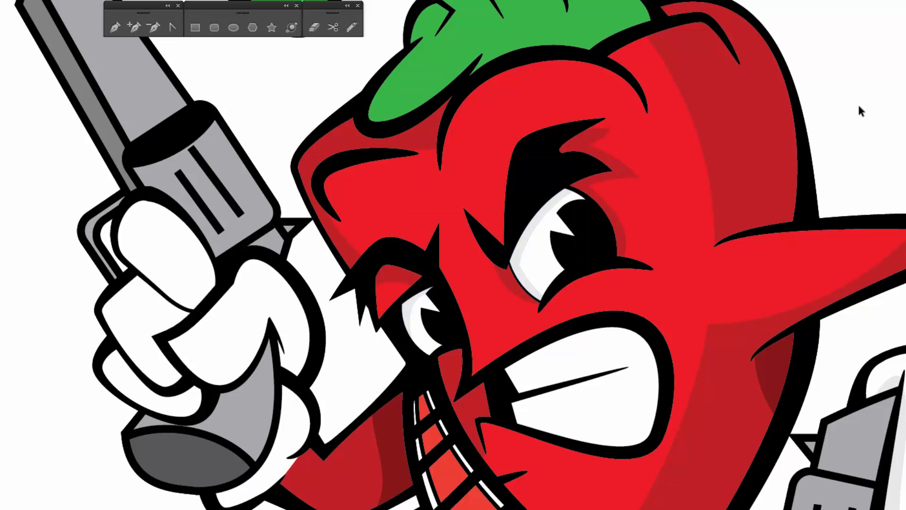
# - Cut curved shading areas into the upper and lower teeth with the Knife tool and select the piece joining both rows
pyautogui.click(613, 392)
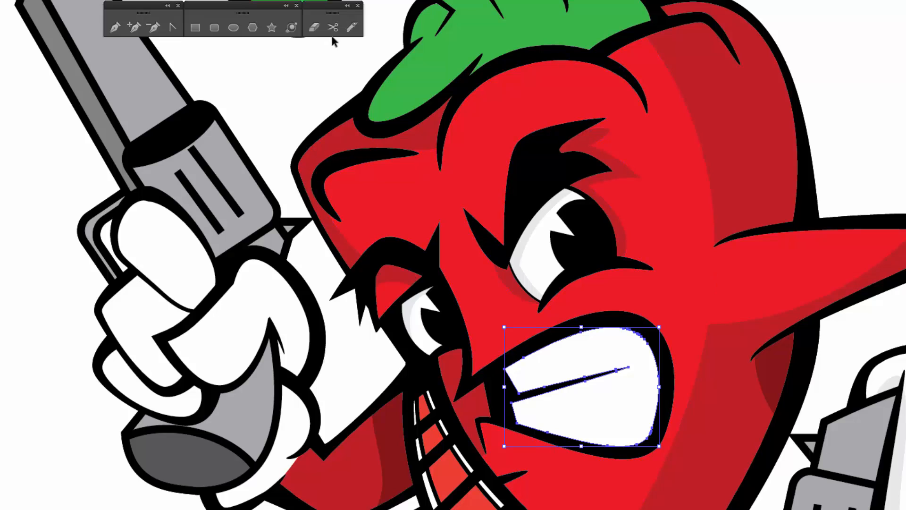
pyautogui.click(351, 27)
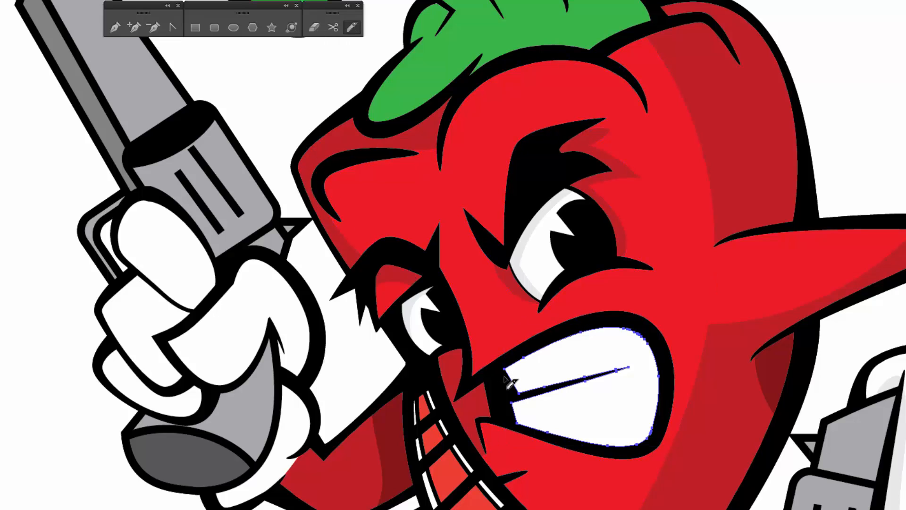
pyautogui.moveTo(506, 376)
pyautogui.mouseDown()
pyautogui.moveTo(582, 345)
pyautogui.moveTo(633, 336)
pyautogui.moveTo(658, 355)
pyautogui.mouseUp()
pyautogui.moveTo(603, 329)
pyautogui.mouseDown()
pyautogui.moveTo(604, 359)
pyautogui.moveTo(543, 396)
pyautogui.mouseUp()
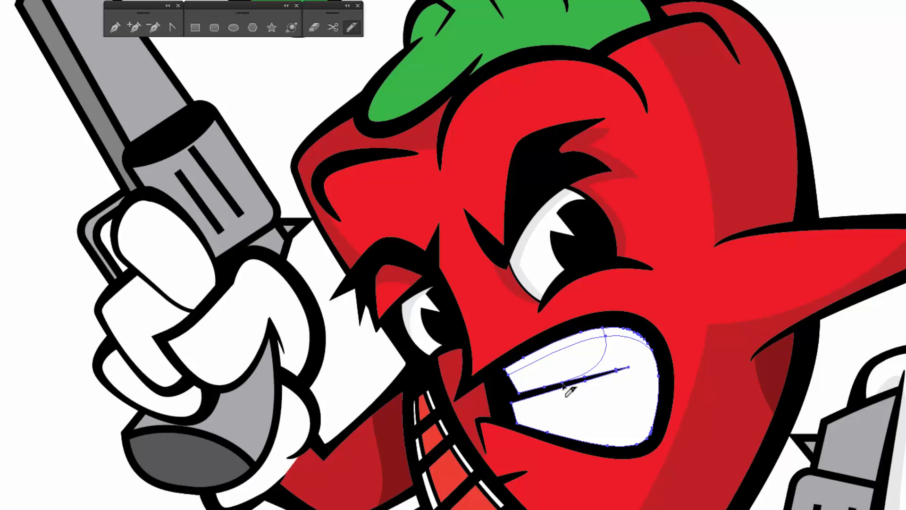
pyautogui.moveTo(554, 389)
pyautogui.mouseDown()
pyautogui.moveTo(614, 380)
pyautogui.moveTo(637, 414)
pyautogui.moveTo(610, 438)
pyautogui.moveTo(569, 443)
pyautogui.mouseUp()
pyautogui.press('v')
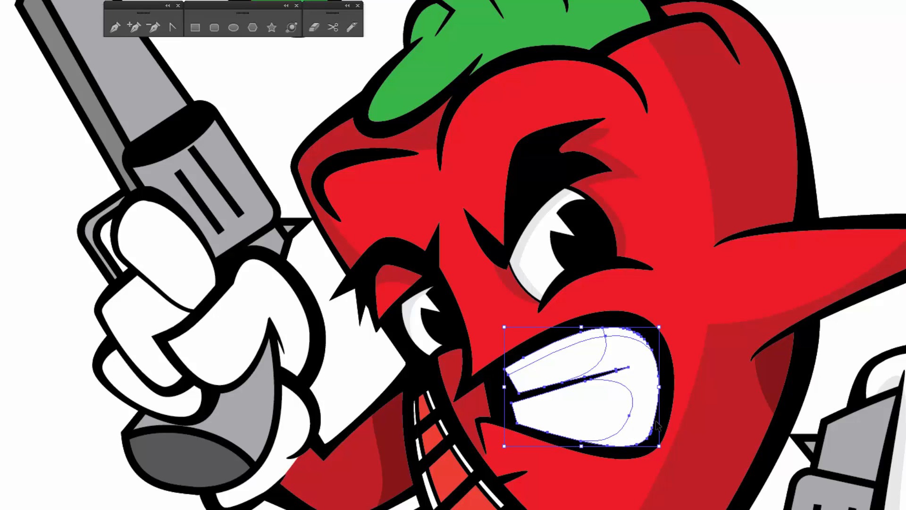
pyautogui.click(639, 397)
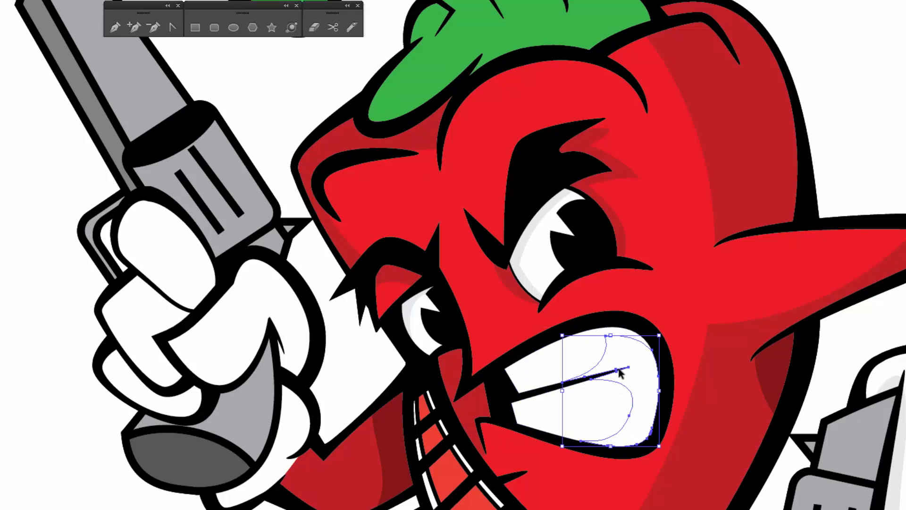
# - Select the cut shading pieces along the edges and back of both teeth rows and recolour them pale grey
pyautogui.click(598, 333)
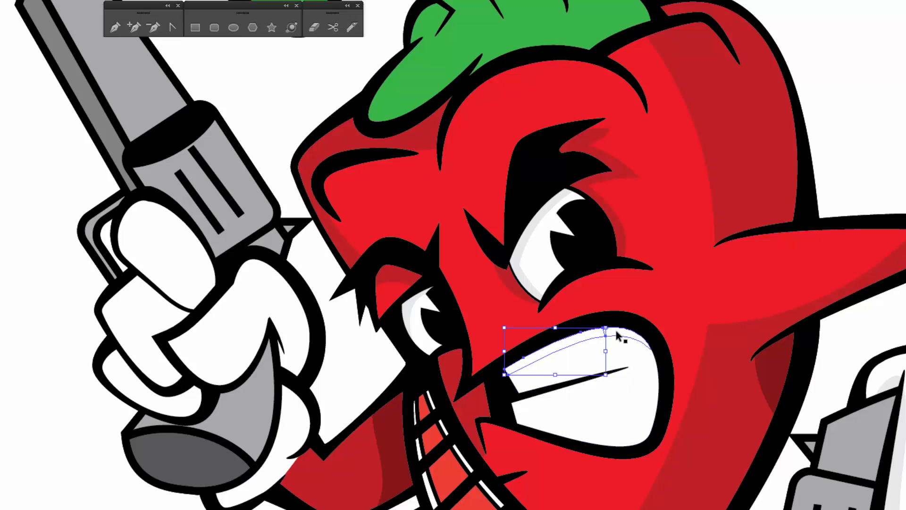
pyautogui.click(617, 331)
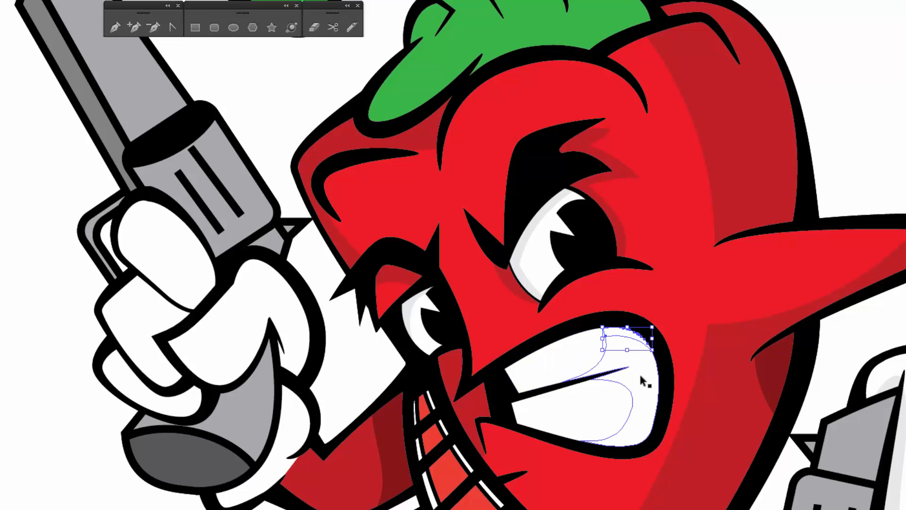
pyautogui.keyDown('shift'); pyautogui.click(642, 380); pyautogui.keyUp('shift')
pyautogui.keyDown('shift'); pyautogui.click(590, 337); pyautogui.keyUp('shift')
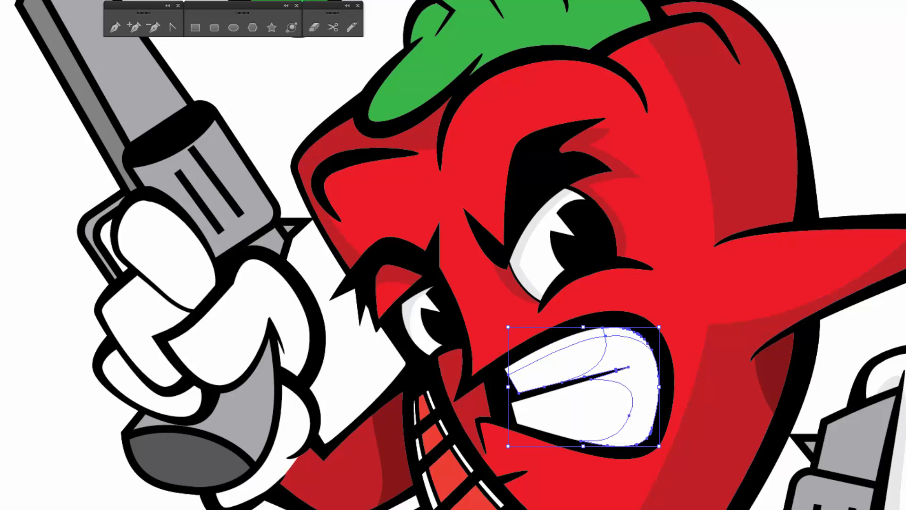
pyautogui.click(890, 385)
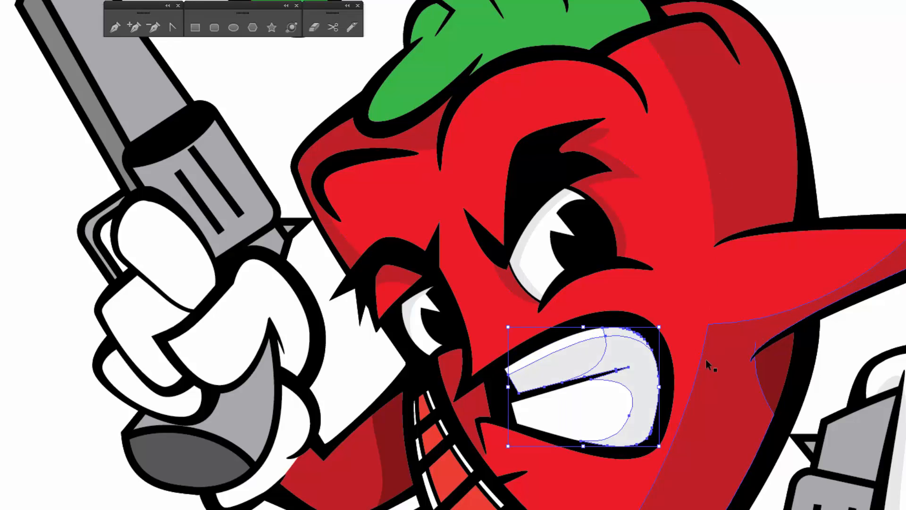
pyautogui.click(866, 167)
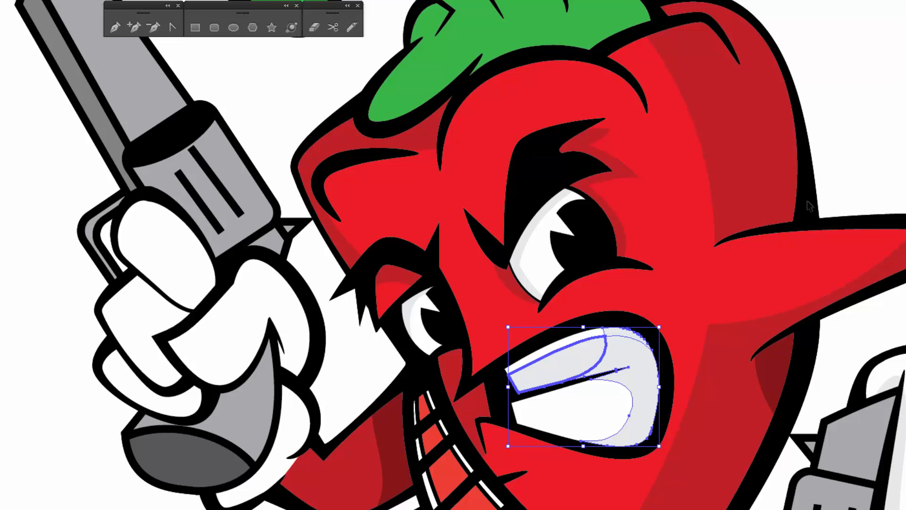
# - Recolour the front piece of the upper teeth and the thin strip above it a lighter grey, and deselect
pyautogui.click(588, 357)
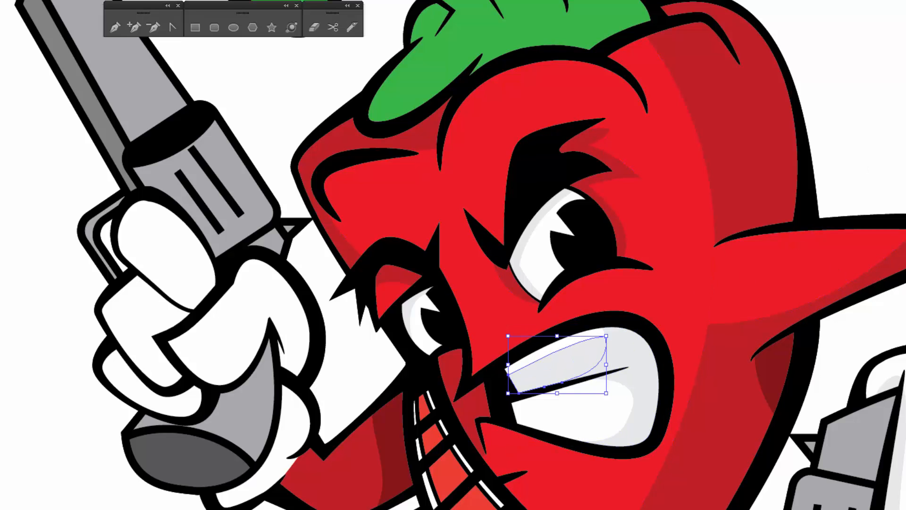
pyautogui.click(577, 335)
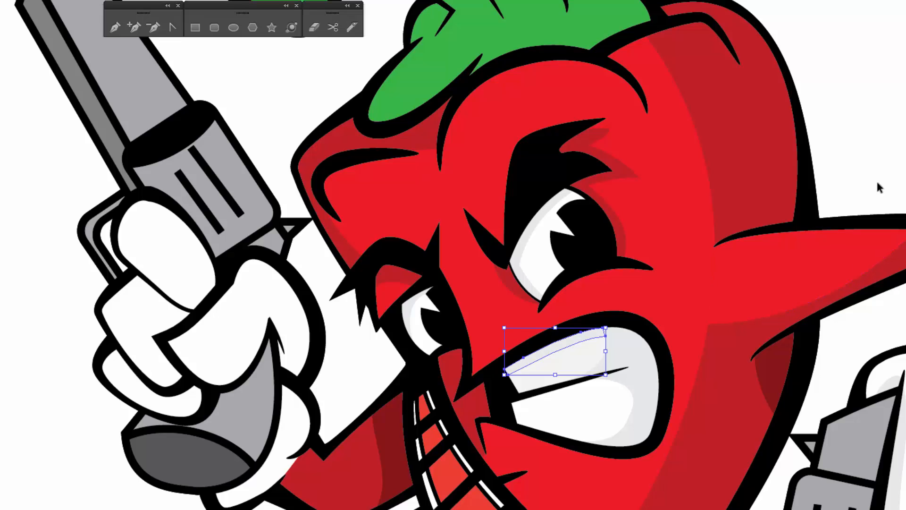
pyautogui.click(848, 178)
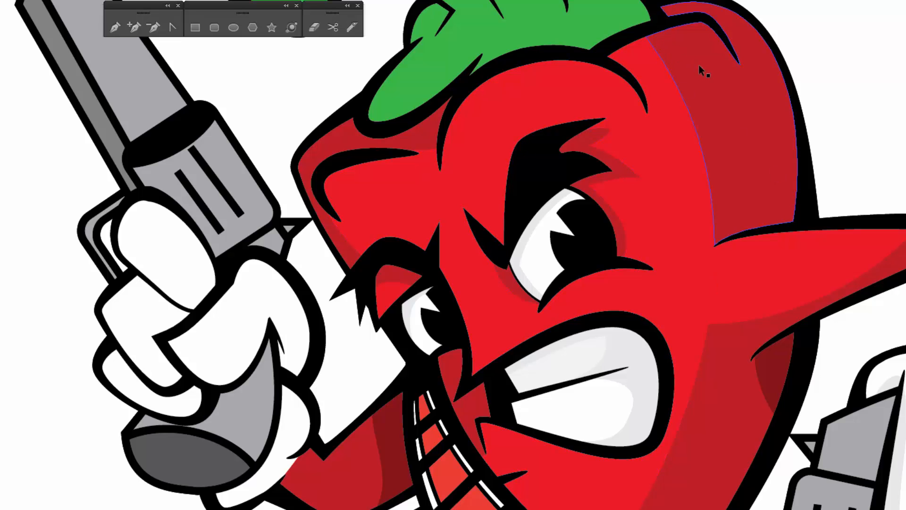
# - Cut a small area from the red head shape just below the stem with the Knife tool and recolour it darker red
pyautogui.moveTo(698, 70); pyautogui.dragTo(580, 196)
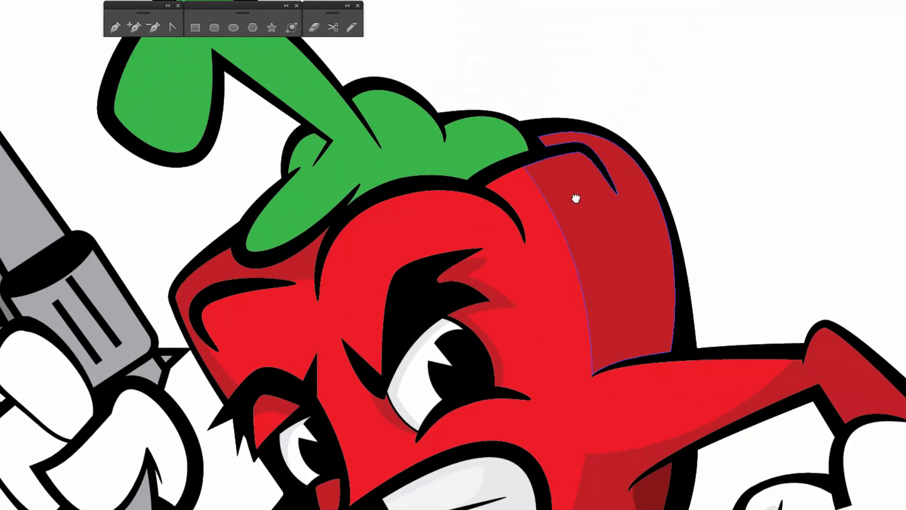
pyautogui.click(529, 200)
pyautogui.click(352, 27)
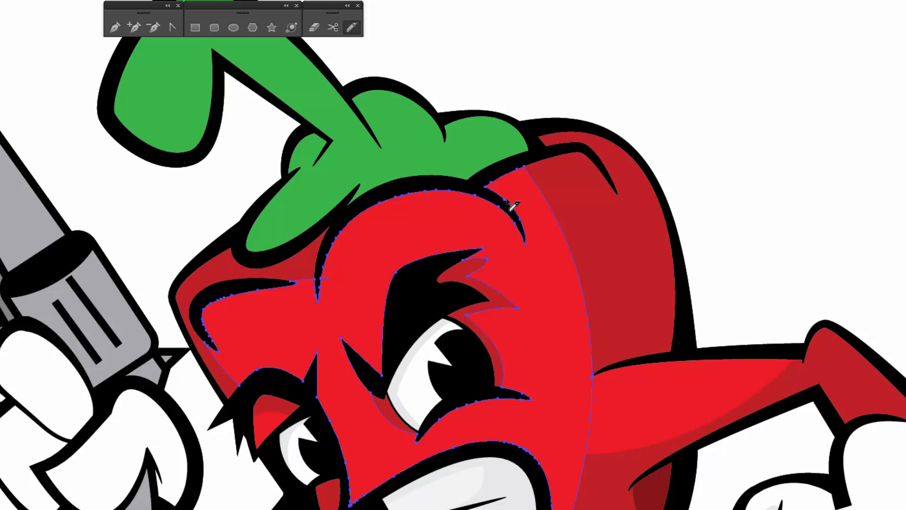
pyautogui.moveTo(506, 207); pyautogui.dragTo(567, 183)
pyautogui.press('v')
pyautogui.click(516, 187)
pyautogui.click(690, 135)
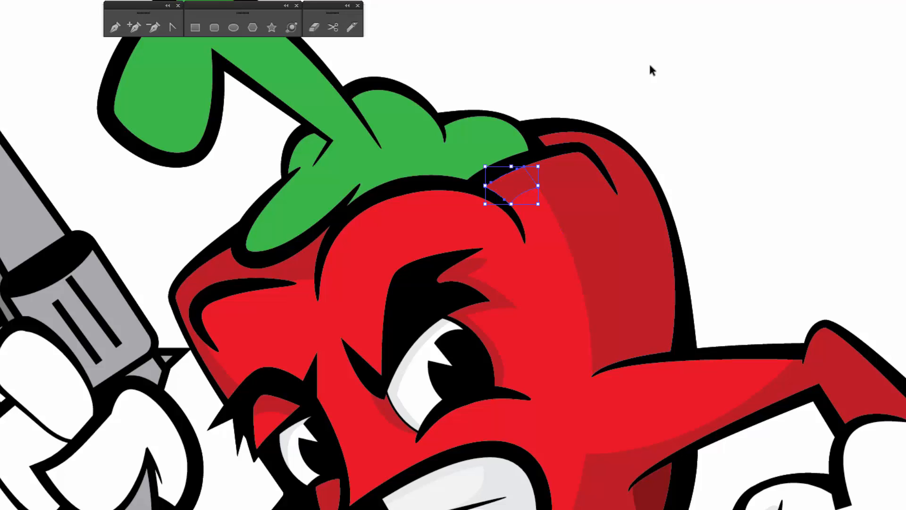
pyautogui.click(553, 70)
# - Cut a curved shading area along the underside of the green stem with the Knife tool and recolour it darker green
pyautogui.moveTo(532, 64); pyautogui.dragTo(723, 143)
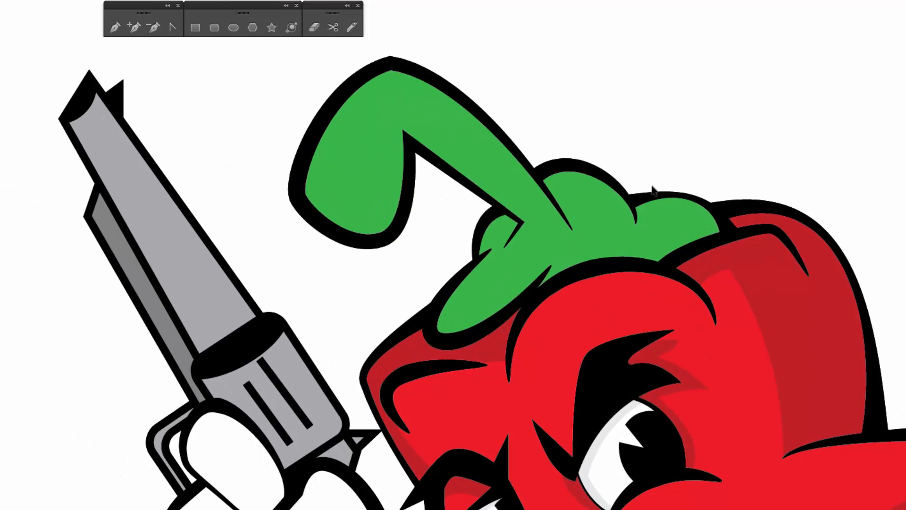
pyautogui.click(603, 215)
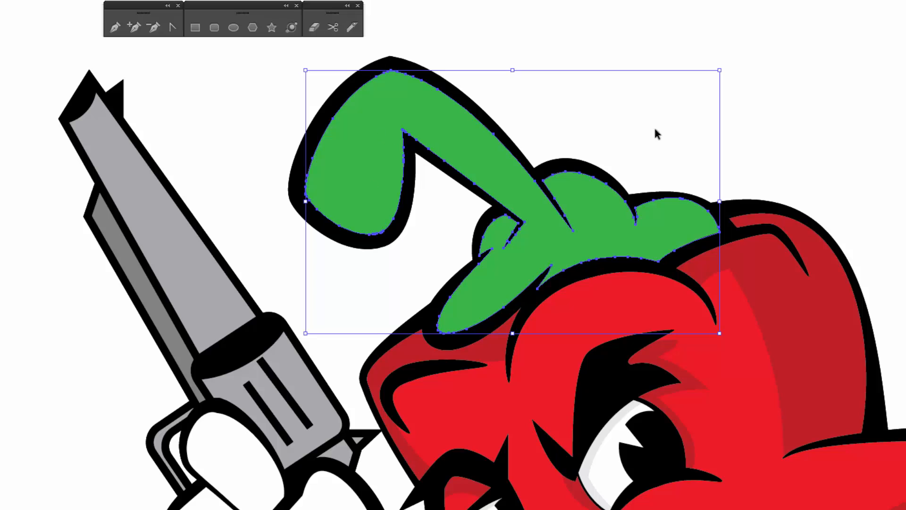
pyautogui.click(351, 27)
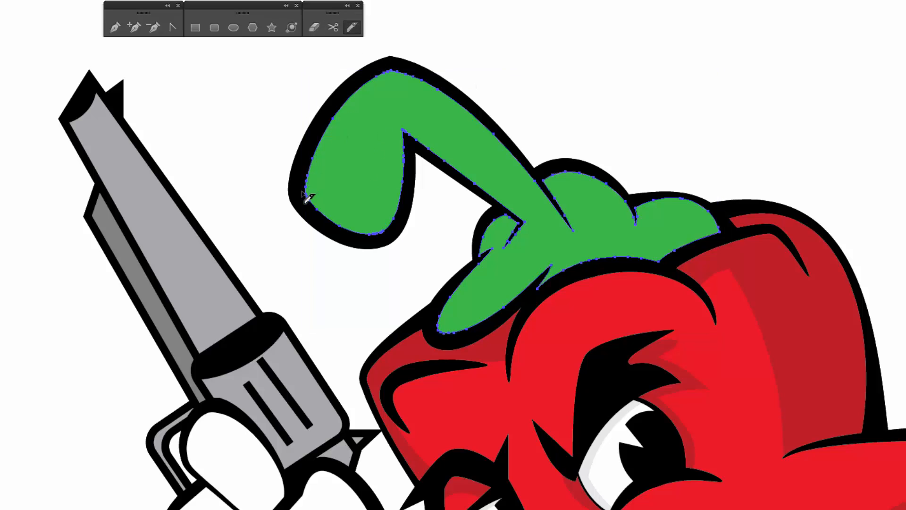
pyautogui.moveTo(302, 181)
pyautogui.mouseDown()
pyautogui.moveTo(356, 208)
pyautogui.moveTo(381, 186)
pyautogui.moveTo(399, 97)
pyautogui.moveTo(538, 211)
pyautogui.moveTo(540, 240)
pyautogui.moveTo(481, 294)
pyautogui.moveTo(469, 285)
pyautogui.moveTo(476, 286)
pyautogui.mouseUp()
pyautogui.press('v')
pyautogui.click(395, 287)
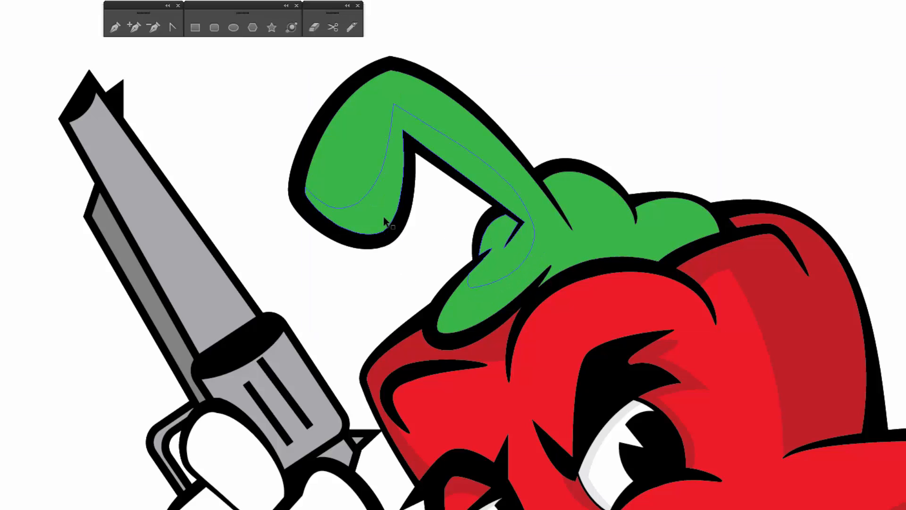
pyautogui.click(386, 222)
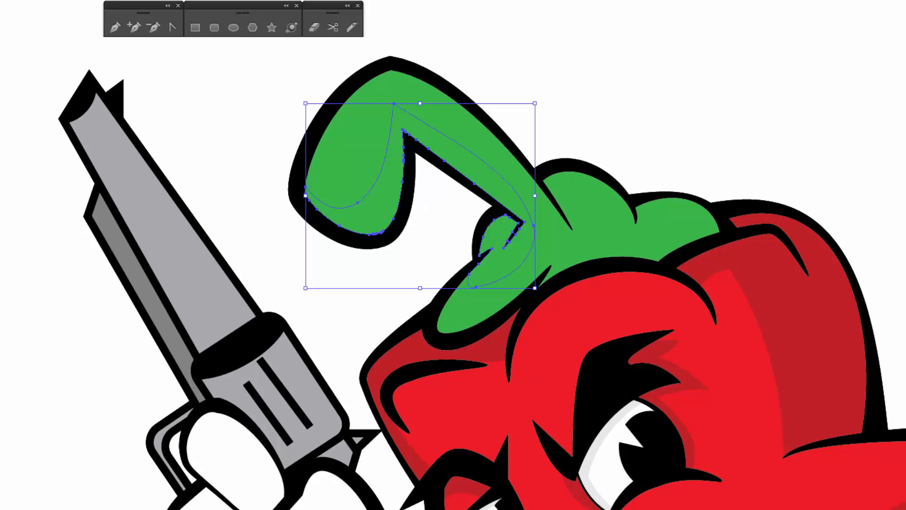
pyautogui.click(744, 107)
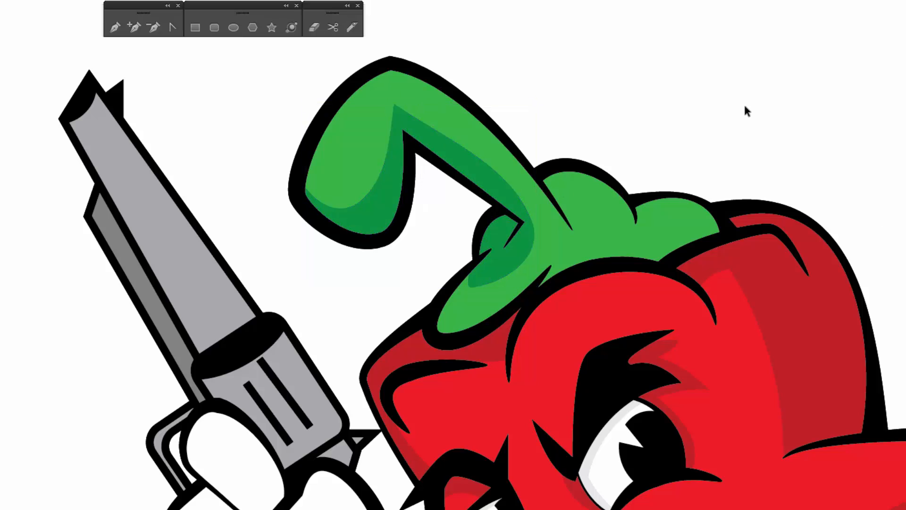
# - Cut the upper parts of the two rounded lobes behind the stem with the Knife tool and recolour them darker green
pyautogui.click(605, 207)
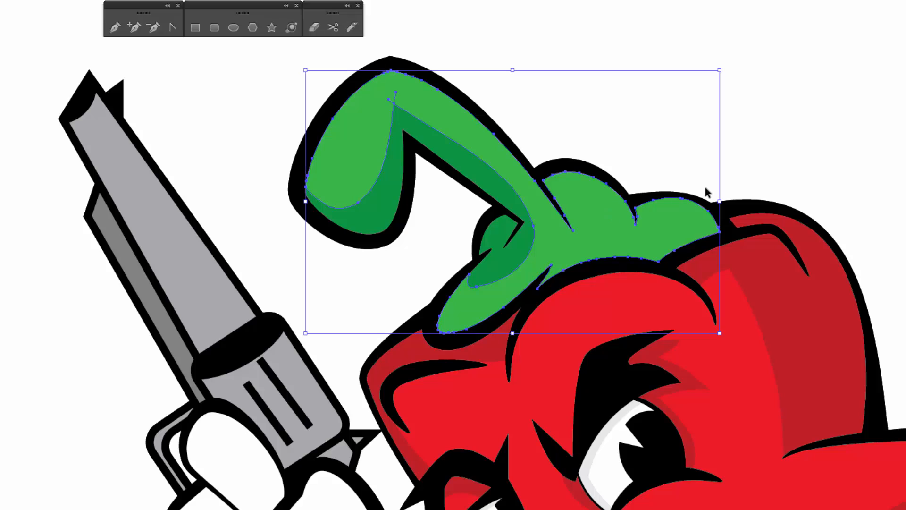
pyautogui.click(352, 27)
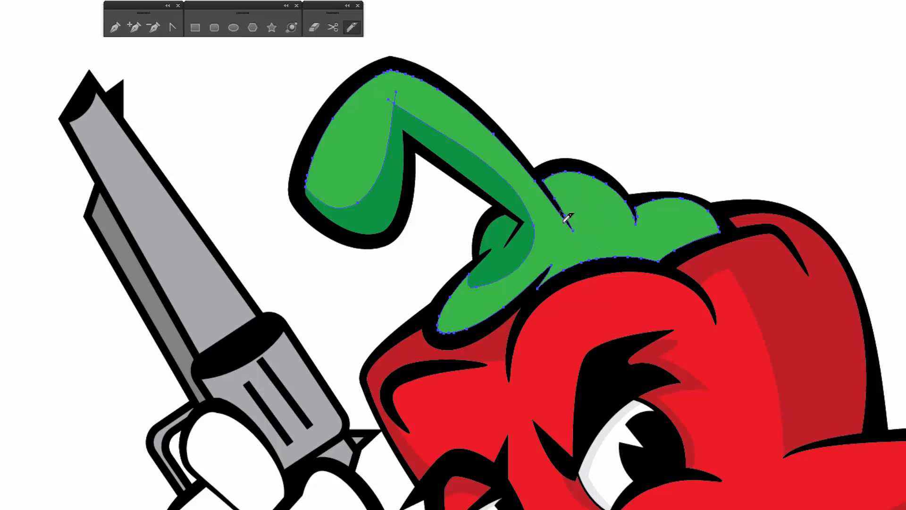
pyautogui.moveTo(561, 211)
pyautogui.mouseDown()
pyautogui.moveTo(594, 212)
pyautogui.moveTo(640, 253)
pyautogui.moveTo(663, 229)
pyautogui.moveTo(690, 231)
pyautogui.moveTo(698, 250)
pyautogui.mouseUp()
pyautogui.press('v')
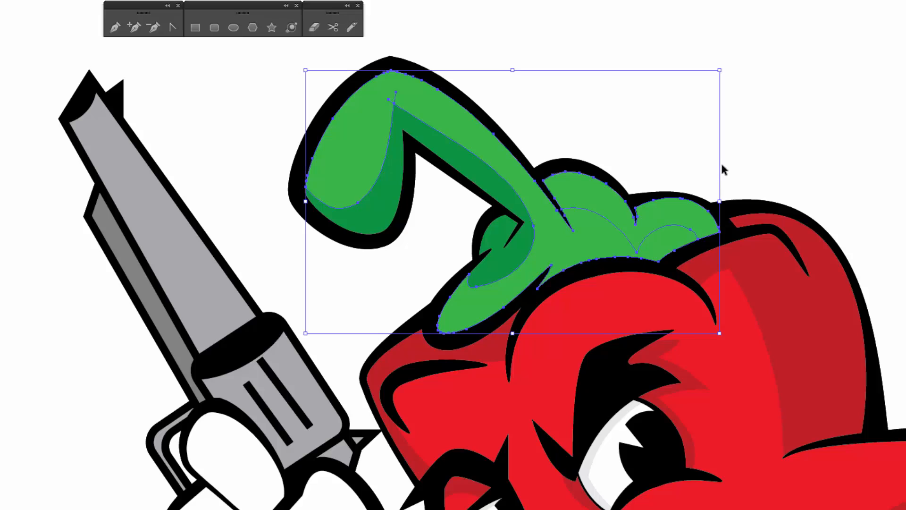
pyautogui.click(721, 161)
pyautogui.click(671, 208)
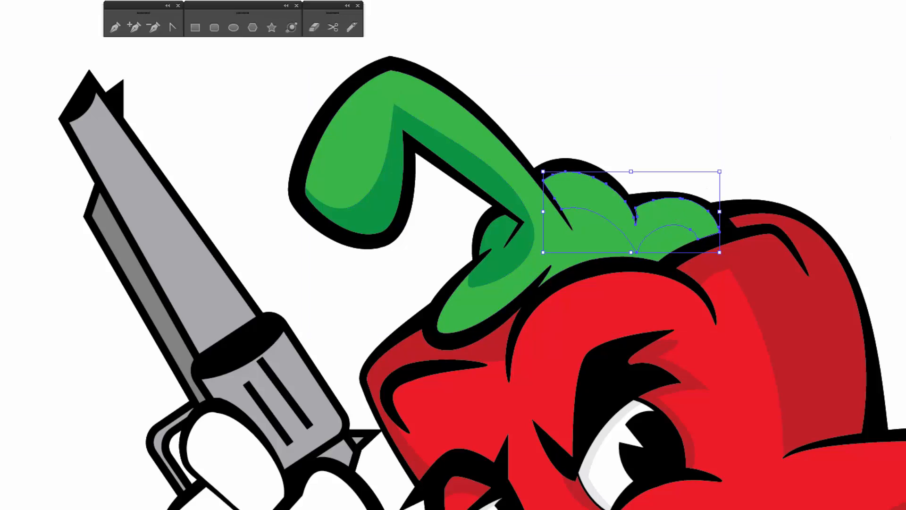
pyautogui.hotkey('ctrl', '[')
pyautogui.click(810, 110)
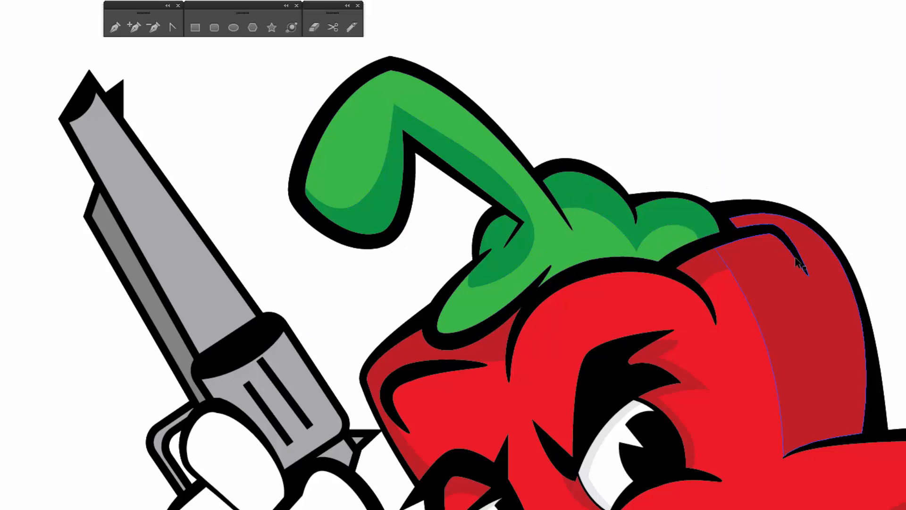
# - Select the white glove shapes around the raised revolver and cut shading areas into the upper two fingers with the Knife tool
pyautogui.moveTo(729, 267); pyautogui.dragTo(712, 197)
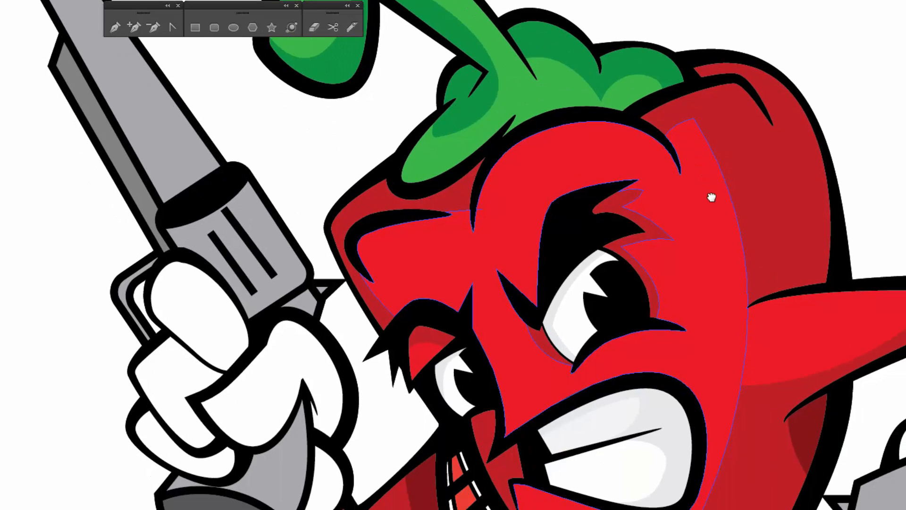
pyautogui.moveTo(462, 363); pyautogui.dragTo(637, 293)
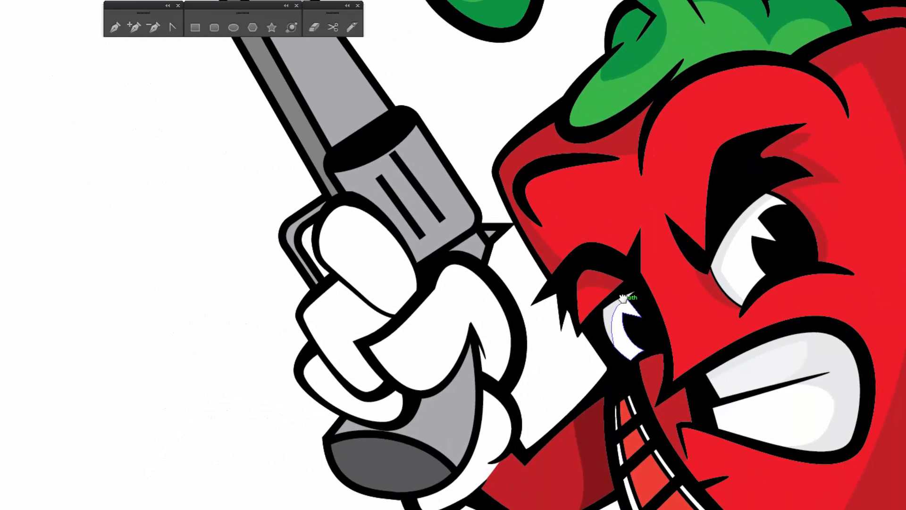
pyautogui.click(459, 306)
pyautogui.keyDown('shift'); pyautogui.click(350, 329); pyautogui.keyUp('shift')
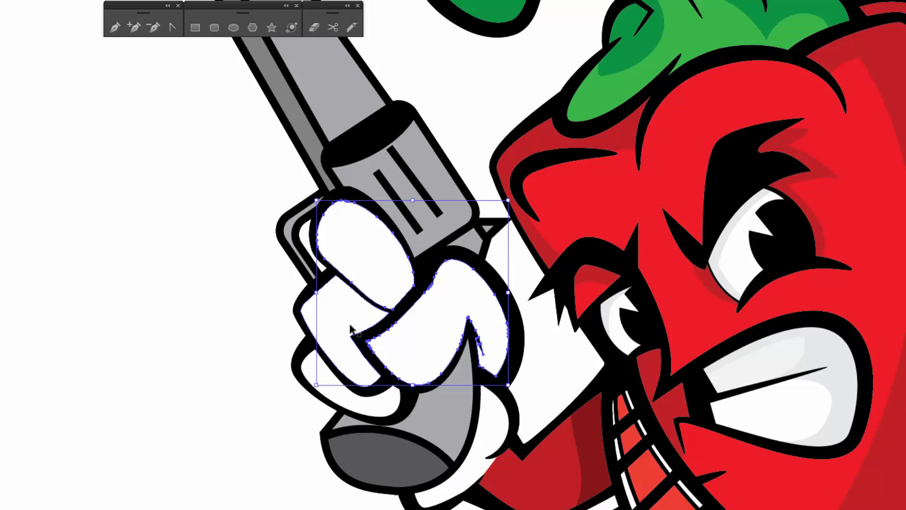
pyautogui.keyDown('shift'); pyautogui.click(347, 385); pyautogui.keyUp('shift')
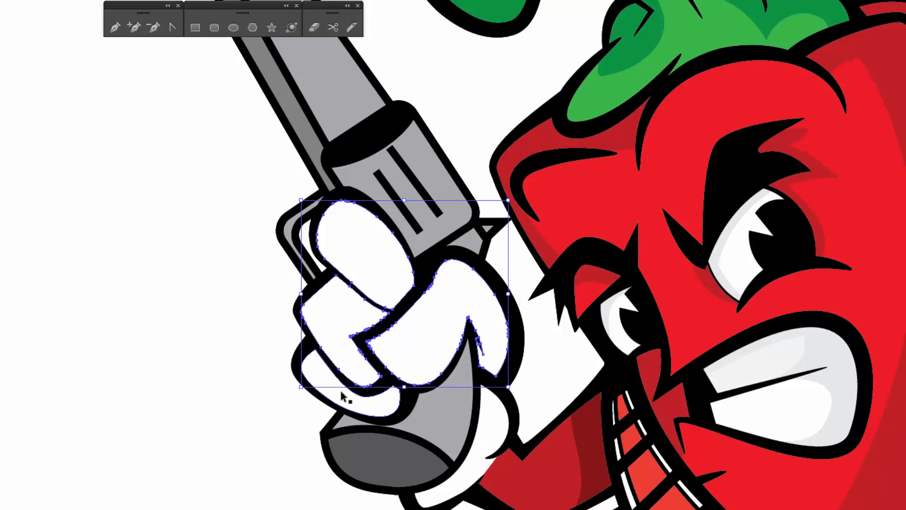
pyautogui.keyDown('shift'); pyautogui.click(492, 429); pyautogui.keyUp('shift')
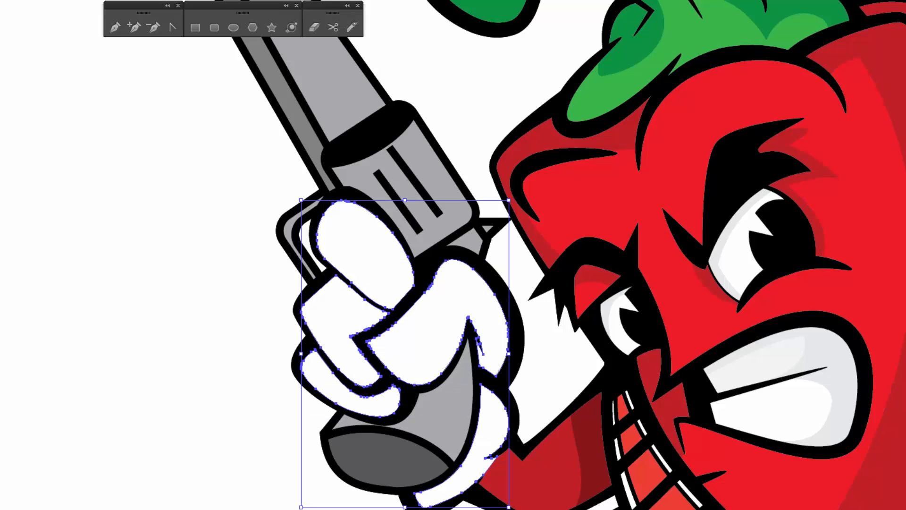
pyautogui.click(351, 28)
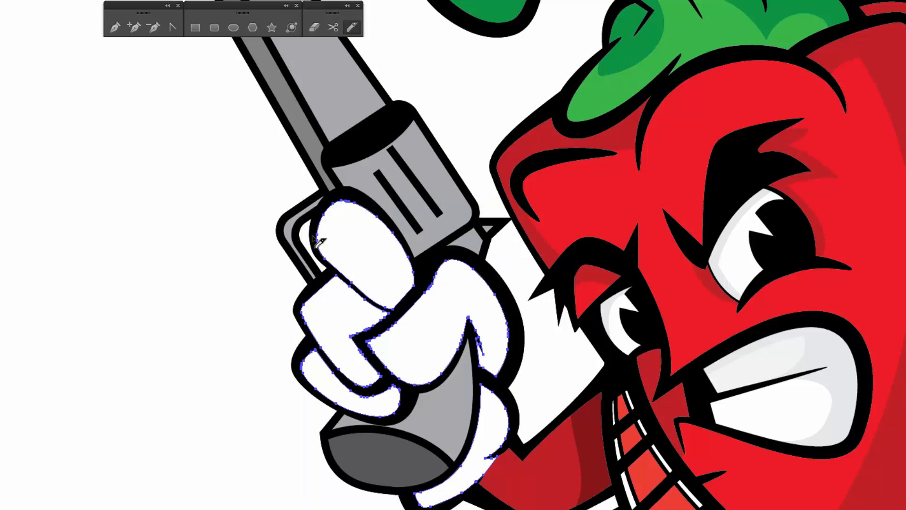
pyautogui.moveTo(315, 237)
pyautogui.mouseDown()
pyautogui.moveTo(359, 277)
pyautogui.moveTo(393, 287)
pyautogui.moveTo(376, 214)
pyautogui.mouseUp()
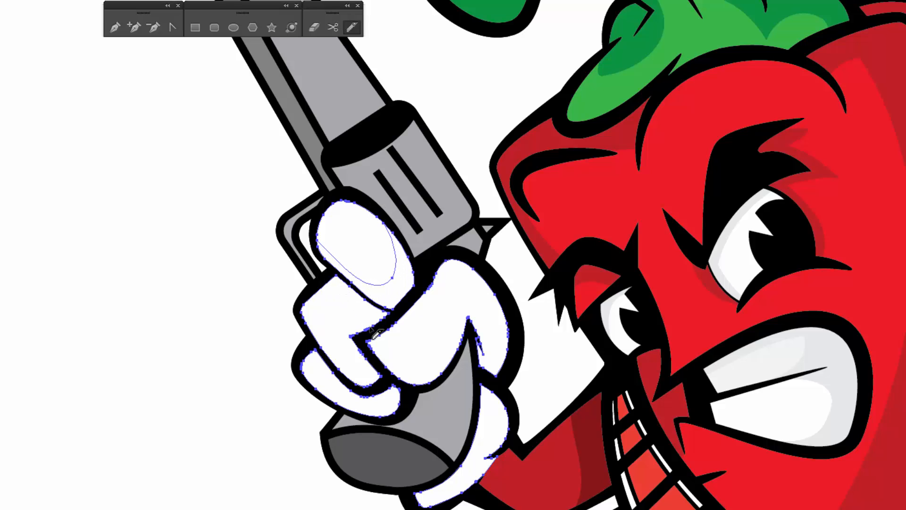
pyautogui.moveTo(331, 283)
pyautogui.mouseDown()
pyautogui.moveTo(368, 315)
pyautogui.moveTo(337, 330)
pyautogui.mouseUp()
pyautogui.moveTo(343, 343); pyautogui.dragTo(375, 388)
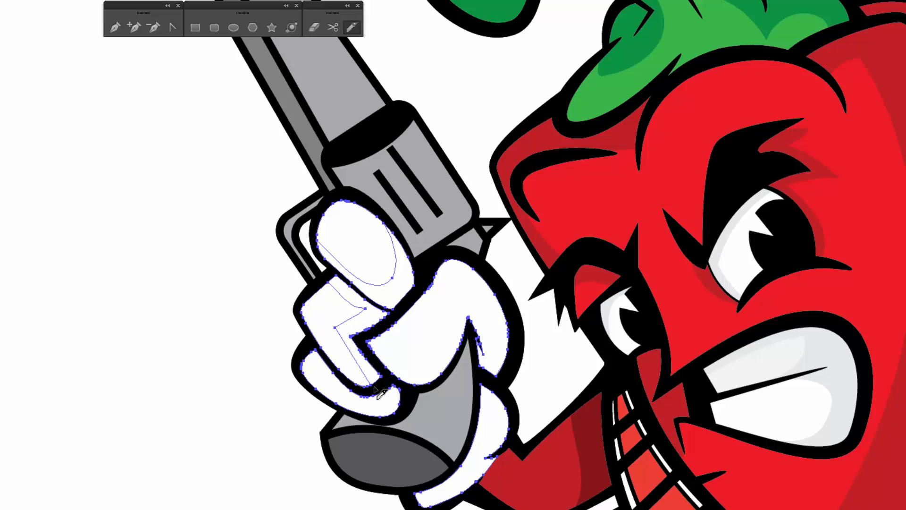
# - Cut curved shading areas into the glove's lowest finger and the large thumb shape with the Knife tool, and deselect
pyautogui.moveTo(304, 356)
pyautogui.mouseDown()
pyautogui.moveTo(343, 400)
pyautogui.moveTo(407, 423)
pyautogui.mouseUp()
pyautogui.moveTo(401, 316)
pyautogui.mouseDown()
pyautogui.moveTo(377, 339)
pyautogui.moveTo(400, 359)
pyautogui.moveTo(423, 358)
pyautogui.moveTo(460, 322)
pyautogui.moveTo(471, 284)
pyautogui.moveTo(495, 323)
pyautogui.moveTo(496, 387)
pyautogui.mouseUp()
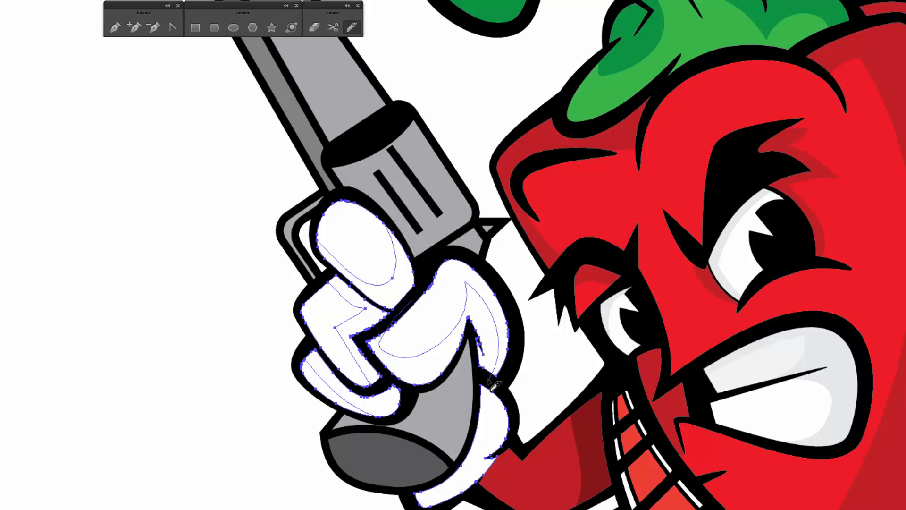
pyautogui.press('v')
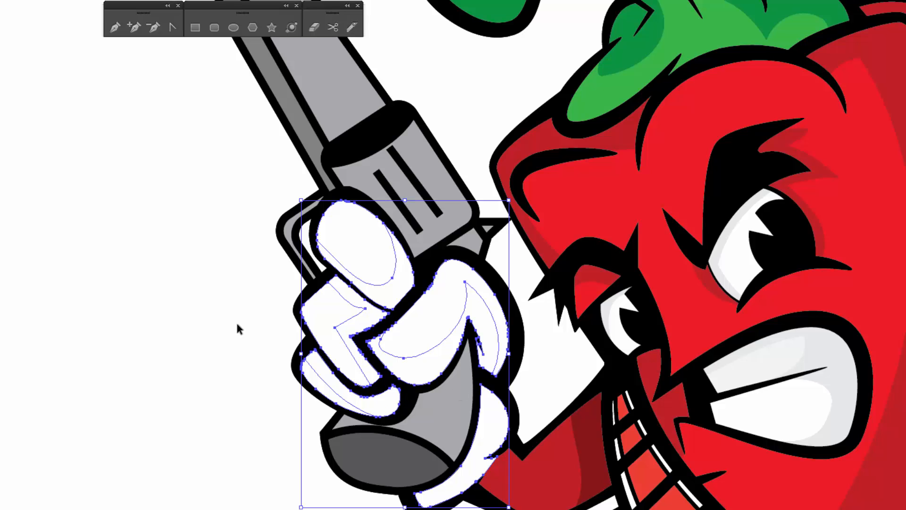
pyautogui.click(236, 321)
# - Select the cut shading pieces on the glove's three fingers and thumb, and recolour them pale grey
pyautogui.click(390, 294)
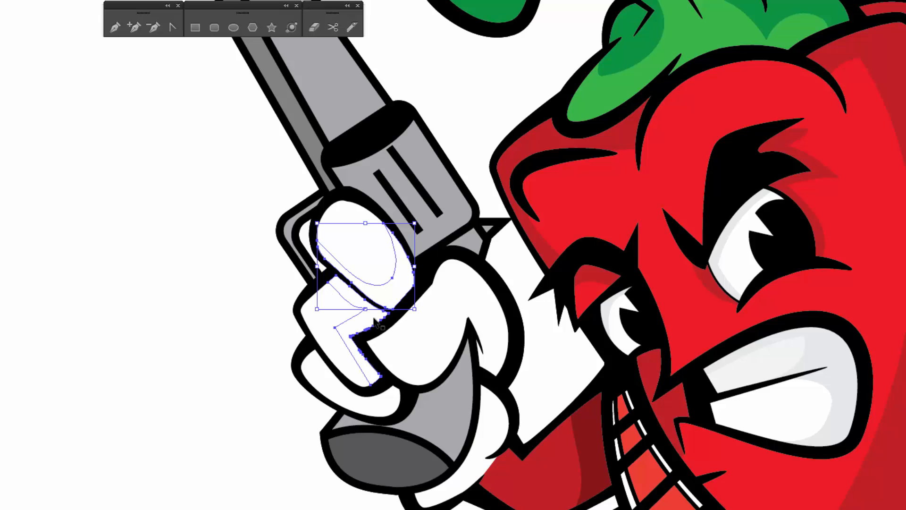
pyautogui.keyDown('shift'); pyautogui.click(348, 367); pyautogui.keyUp('shift')
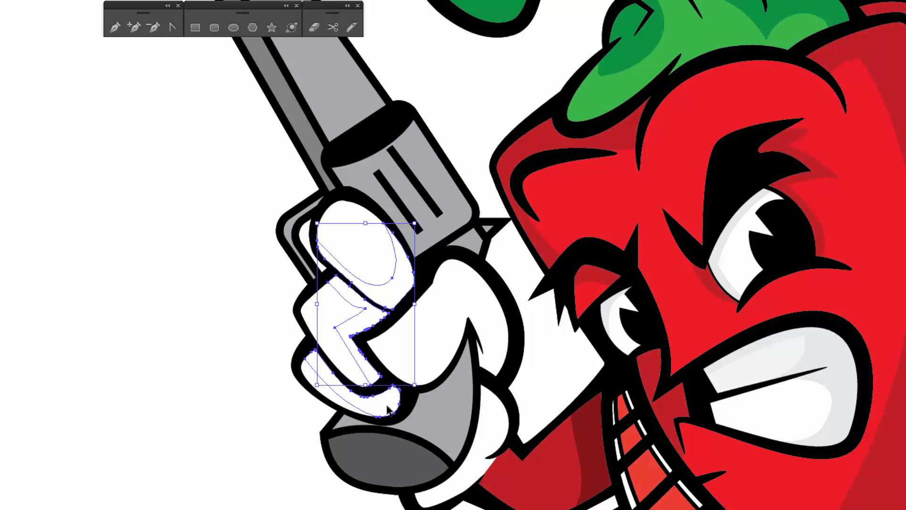
pyautogui.keyDown('shift'); pyautogui.click(388, 410); pyautogui.keyUp('shift')
pyautogui.keyDown('shift'); pyautogui.click(437, 363); pyautogui.keyUp('shift')
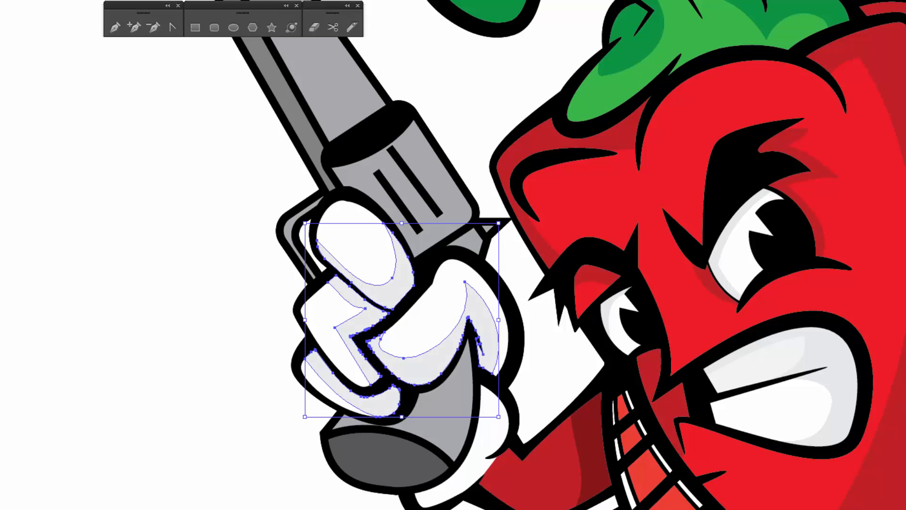
# - Cut a curved shading area along the revolver grip in the raised hand's glove cuff with the Knife tool and recolour it pale grey
pyautogui.hotkey('ctrl', 'shift', 'a')
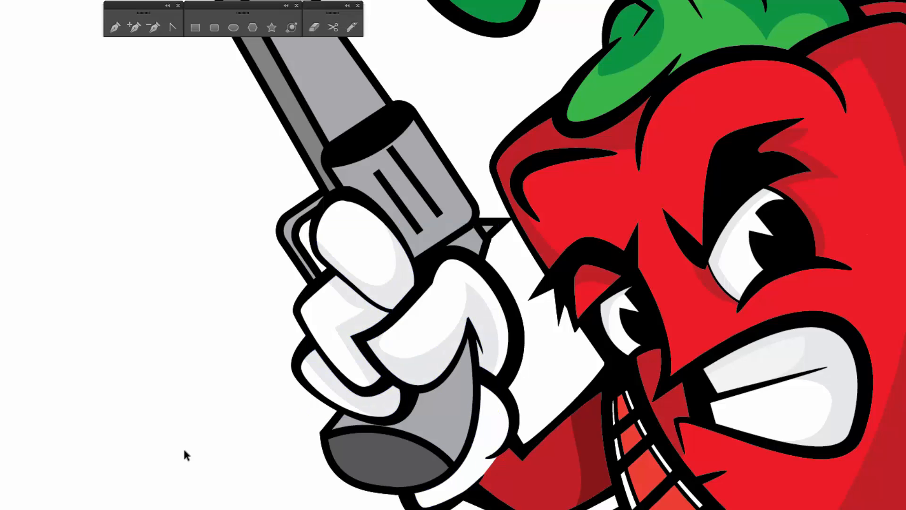
pyautogui.click(494, 417)
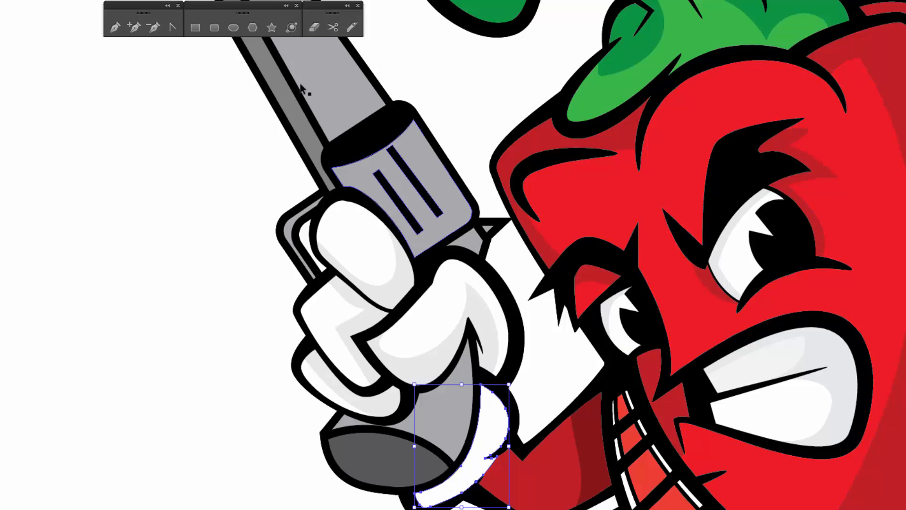
pyautogui.click(351, 27)
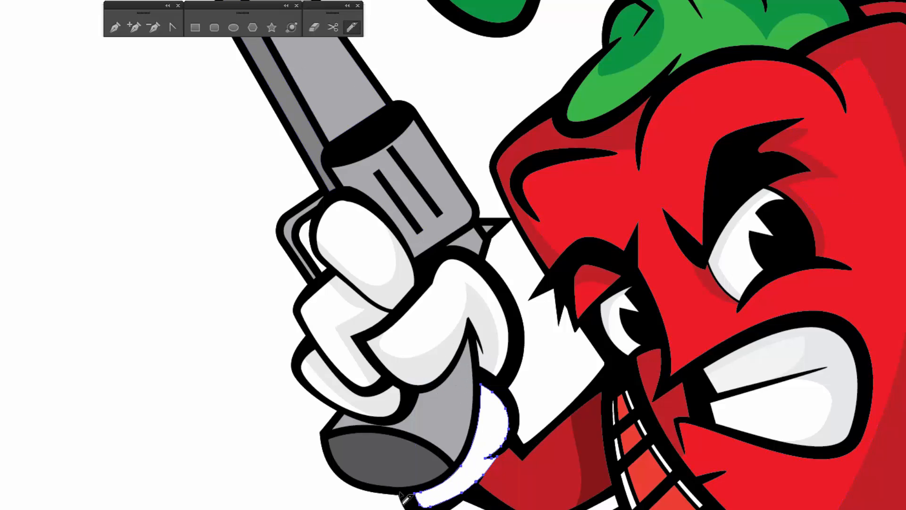
pyautogui.moveTo(405, 496)
pyautogui.mouseDown()
pyautogui.moveTo(435, 500)
pyautogui.moveTo(466, 488)
pyautogui.moveTo(498, 423)
pyautogui.moveTo(493, 391)
pyautogui.mouseUp()
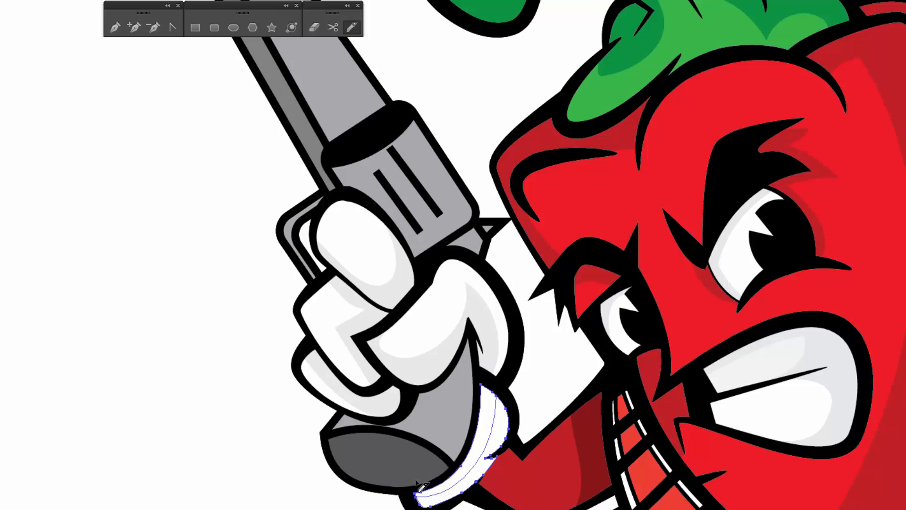
pyautogui.press('v')
pyautogui.click(388, 503)
pyautogui.click(484, 411)
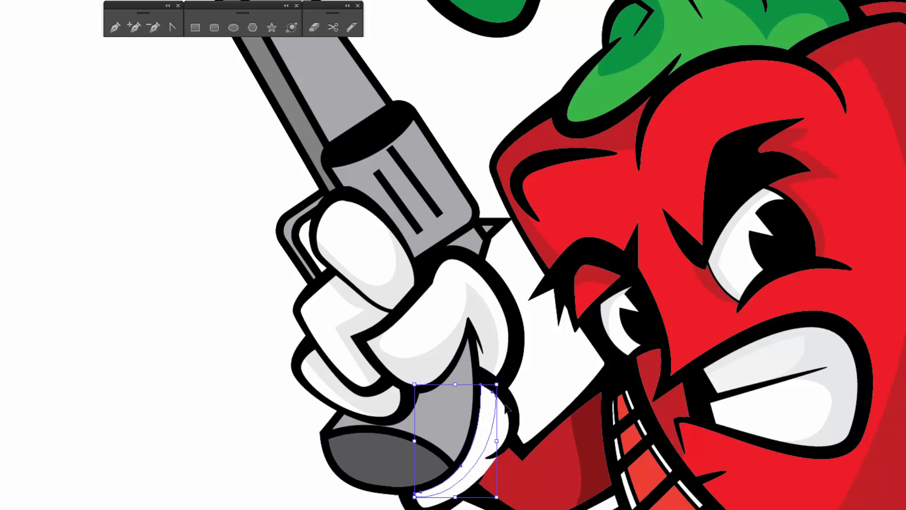
pyautogui.click(185, 384)
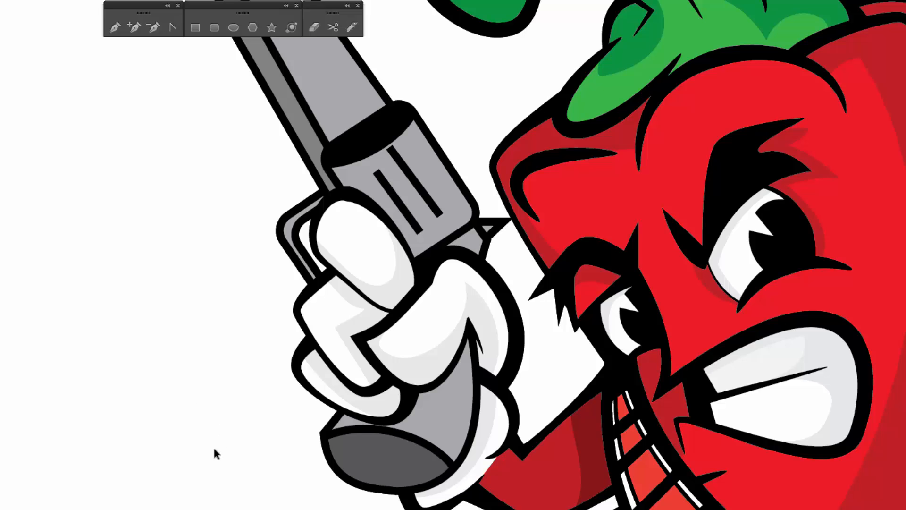
# - Cut a curved shading strip from the red lower body just beneath the bandolier with the Knife tool, and select the cut piece beside the belt
pyautogui.hotkey('ctrl', '-')
pyautogui.hotkey('ctrl', '-')
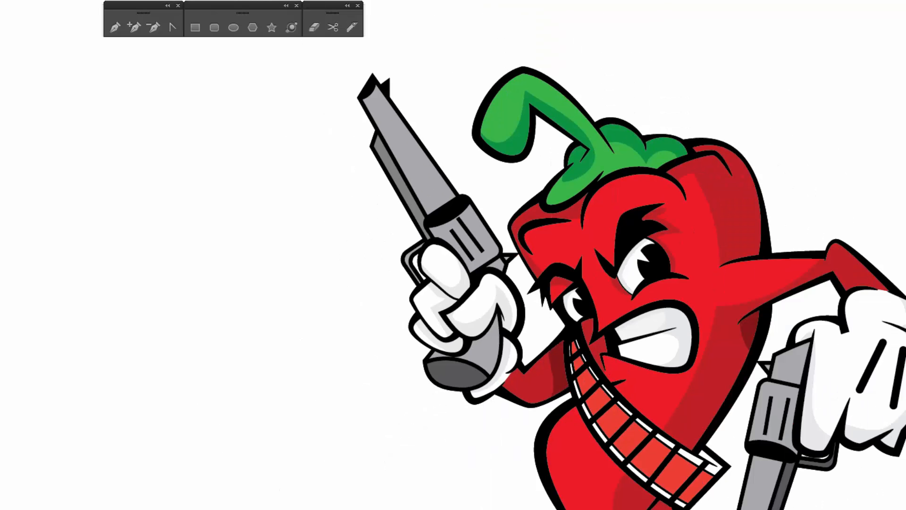
pyautogui.moveTo(397, 500); pyautogui.dragTo(284, 452)
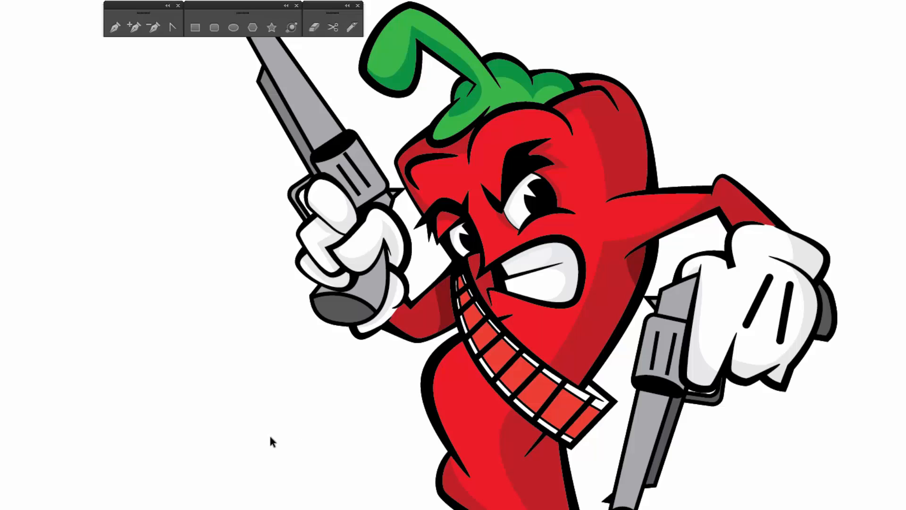
pyautogui.click(449, 399)
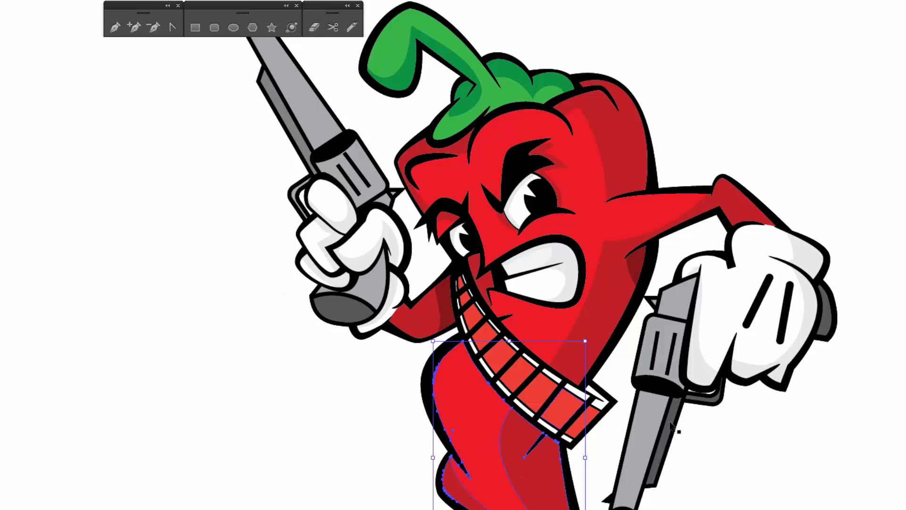
pyautogui.click(352, 28)
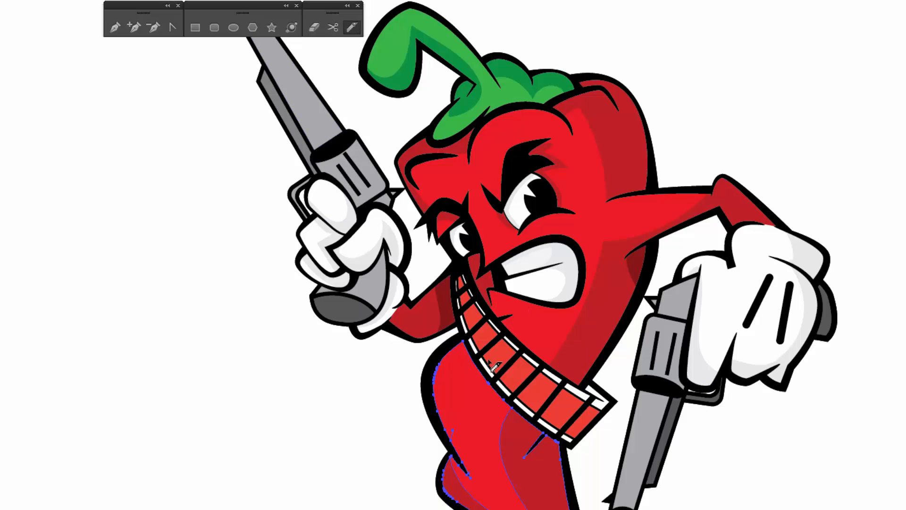
pyautogui.moveTo(463, 346); pyautogui.dragTo(475, 373)
pyautogui.moveTo(517, 429); pyautogui.dragTo(595, 463)
pyautogui.press('v')
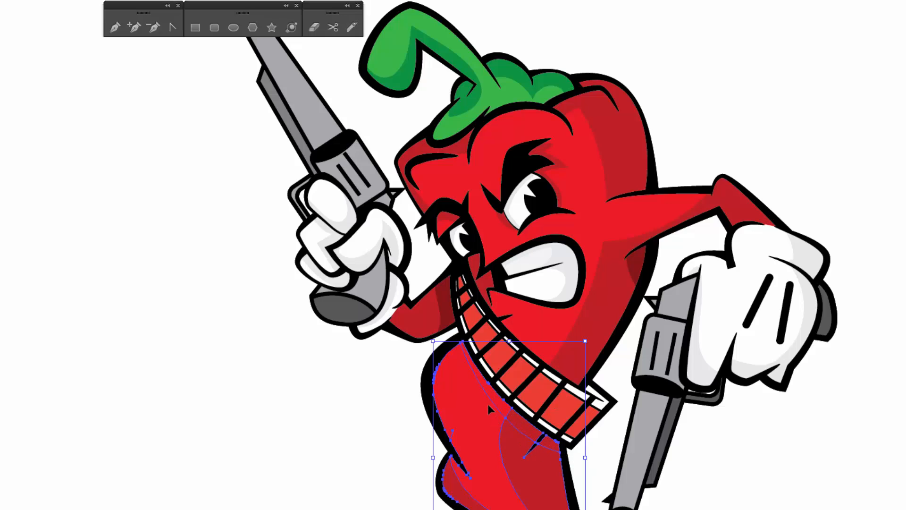
pyautogui.hotkey('ctrl', 'shift', 'a')
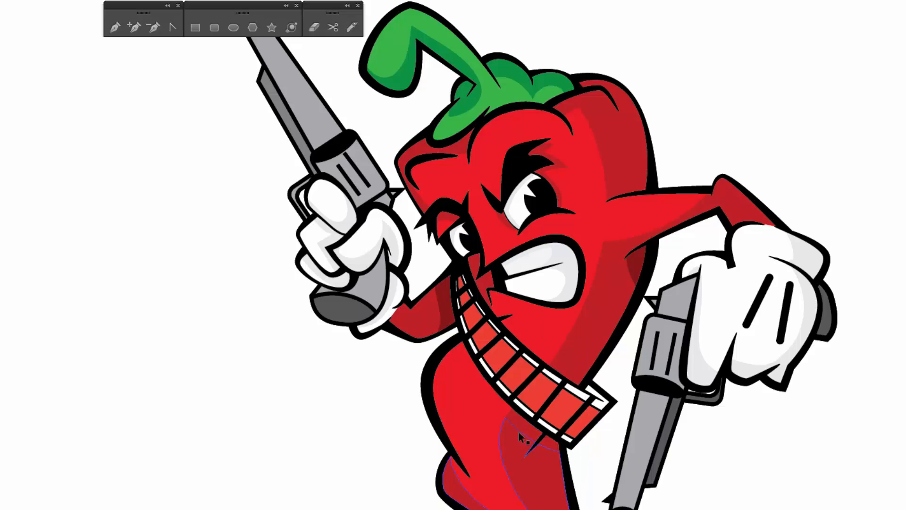
pyautogui.click(500, 403)
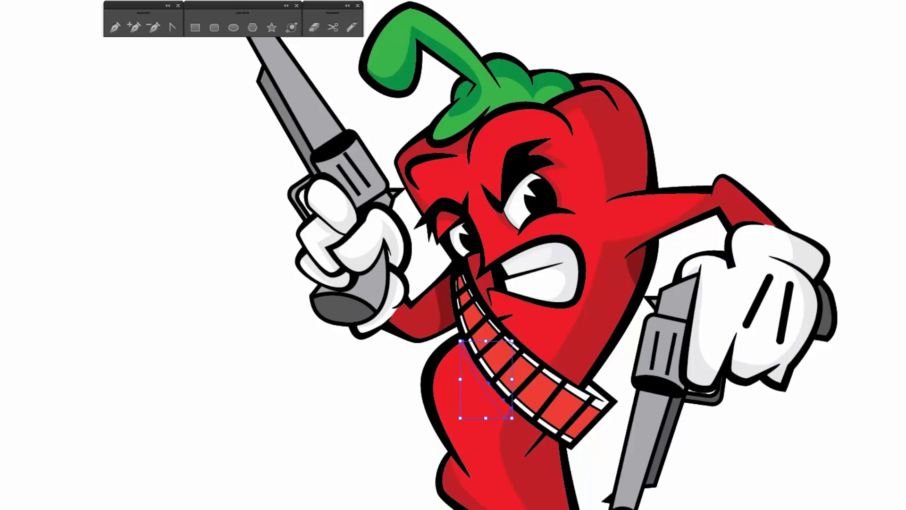
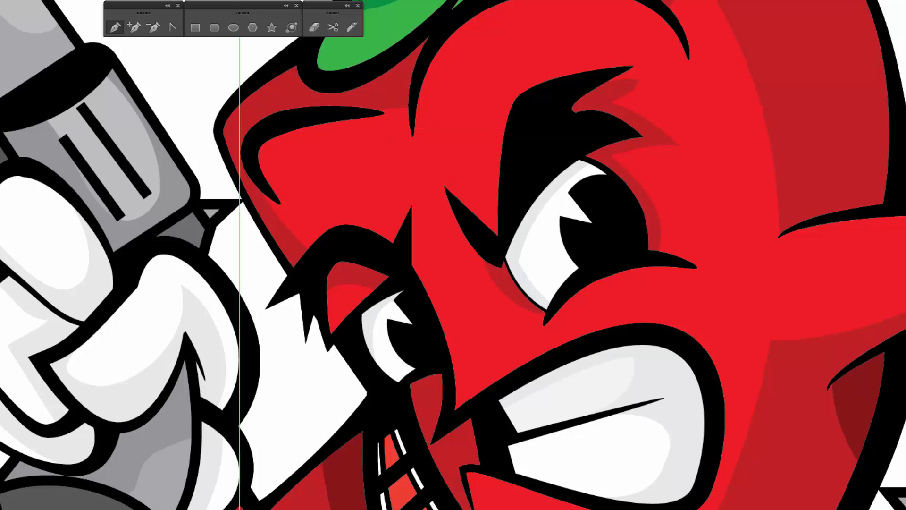
# - Draw a closed highlight shape with the Pen tool on the forehead bump above the smaller eye's brow
pyautogui.hotkey('alt', 'v')
pyautogui.click(259, 434)
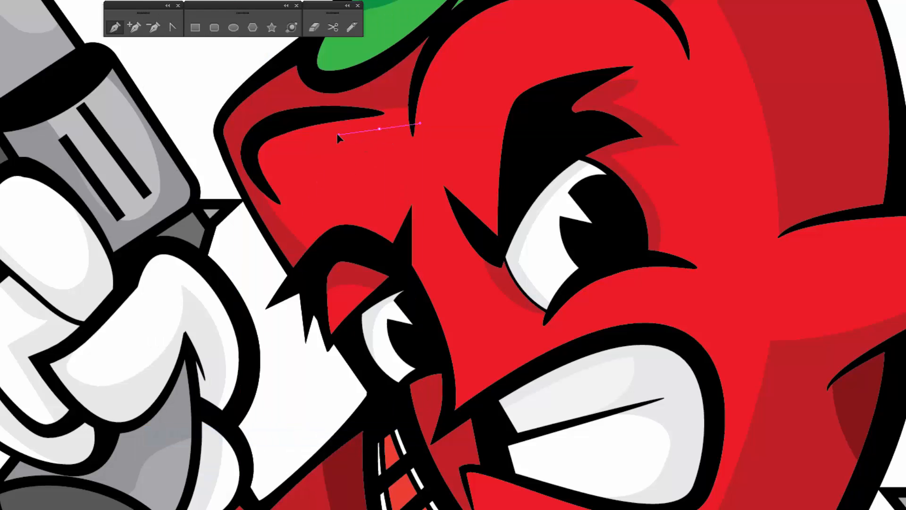
pyautogui.moveTo(309, 235); pyautogui.dragTo(325, 214)
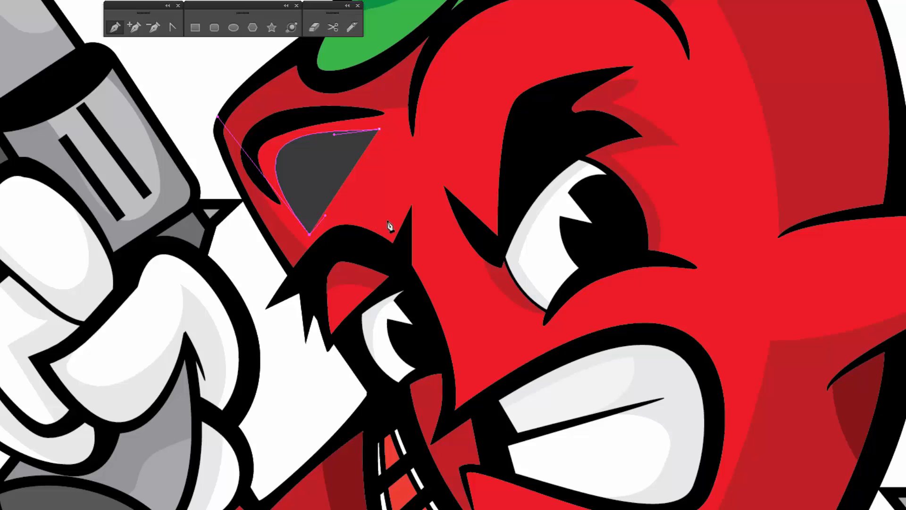
pyautogui.moveTo(391, 229); pyautogui.dragTo(398, 211)
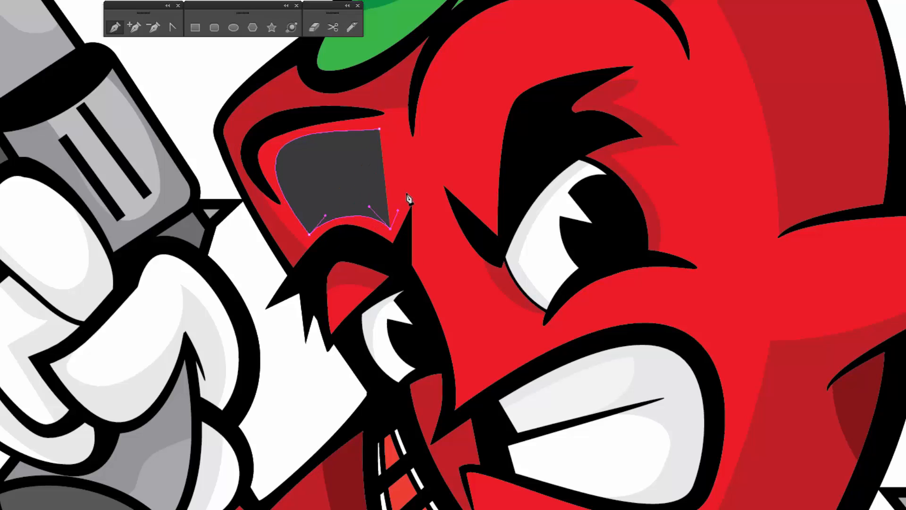
pyautogui.click(406, 192)
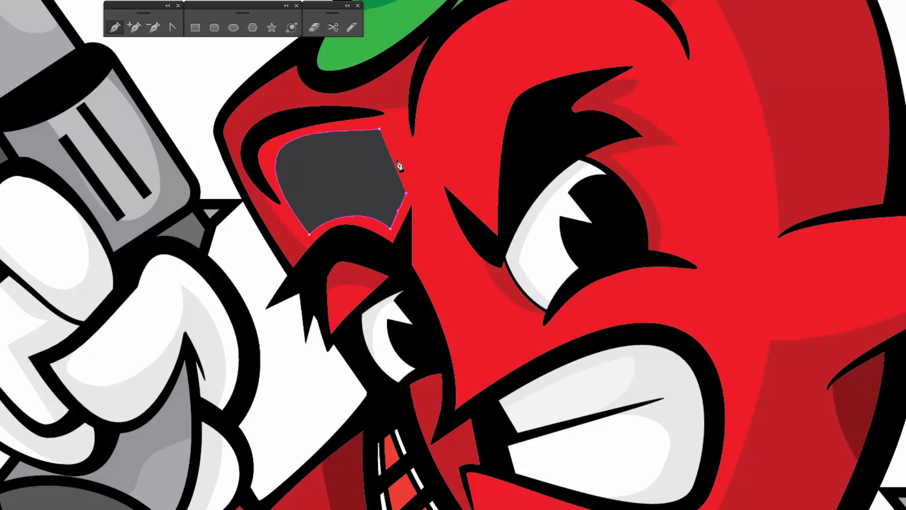
pyautogui.click(380, 130)
# - Fill the forehead highlight with the orange-to-red gradient, tilt and shorten it so it fades toward the nose, and deselect
pyautogui.press('.')
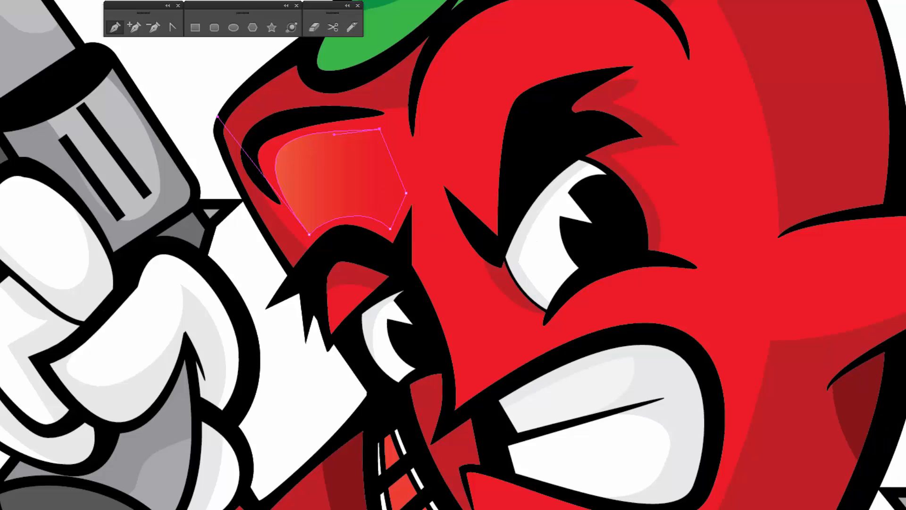
pyautogui.press('g')
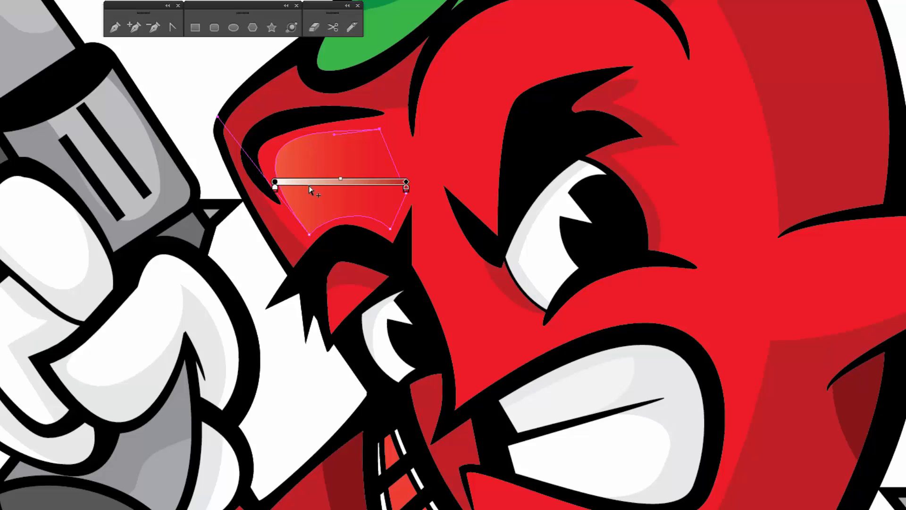
pyautogui.moveTo(412, 182); pyautogui.dragTo(412, 199)
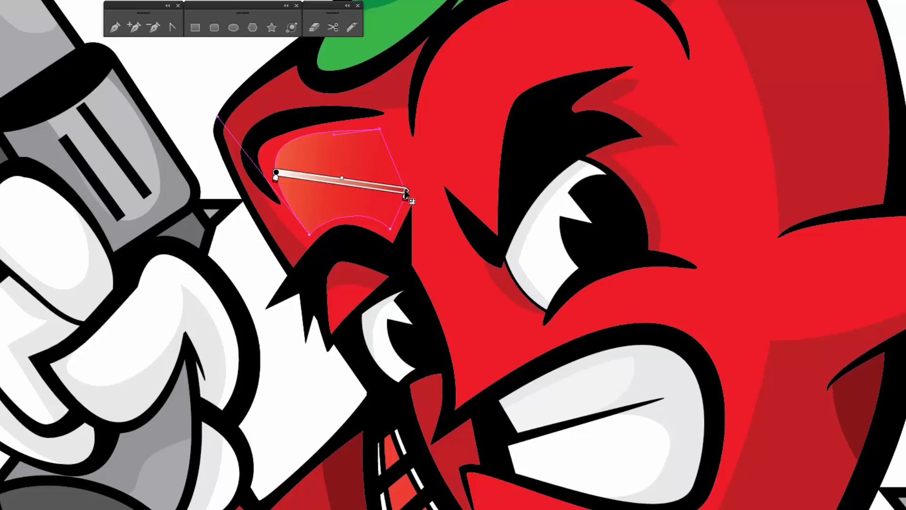
pyautogui.moveTo(407, 191); pyautogui.dragTo(401, 189)
pyautogui.moveTo(307, 178)
pyautogui.mouseDown()
pyautogui.moveTo(293, 173)
pyautogui.moveTo(316, 183)
pyautogui.moveTo(305, 178)
pyautogui.mouseUp()
pyautogui.moveTo(407, 190)
pyautogui.mouseDown()
pyautogui.moveTo(378, 179)
pyautogui.moveTo(397, 189)
pyautogui.mouseUp()
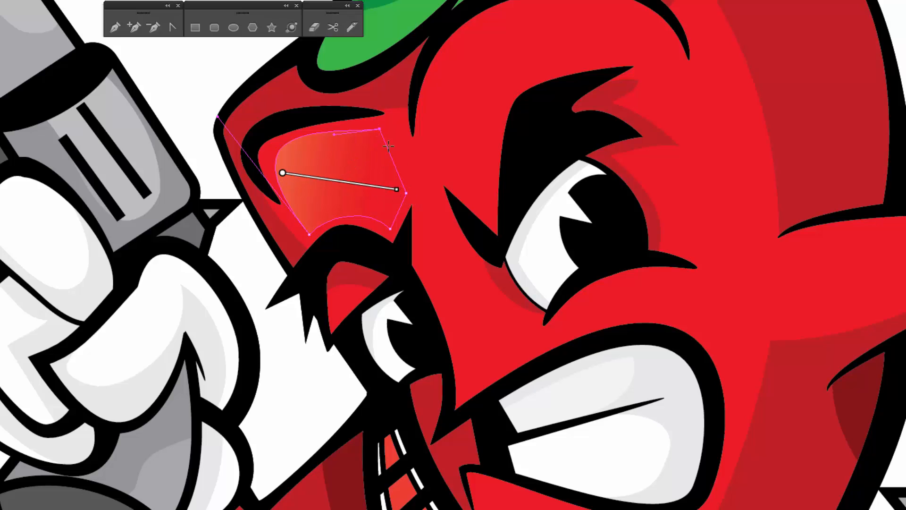
pyautogui.moveTo(399, 191); pyautogui.dragTo(391, 190)
pyautogui.press('v')
pyautogui.click(210, 80)
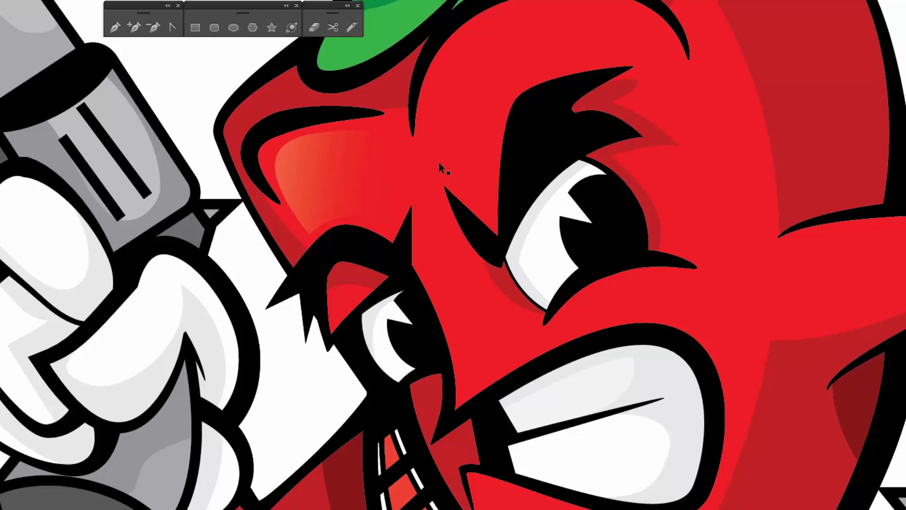
# - Draw a closed curved highlight shape with the Pen tool above the larger eye's brow, following the big forehead lobe's outline down to the frown line
pyautogui.moveTo(518, 241); pyautogui.dragTo(449, 275)
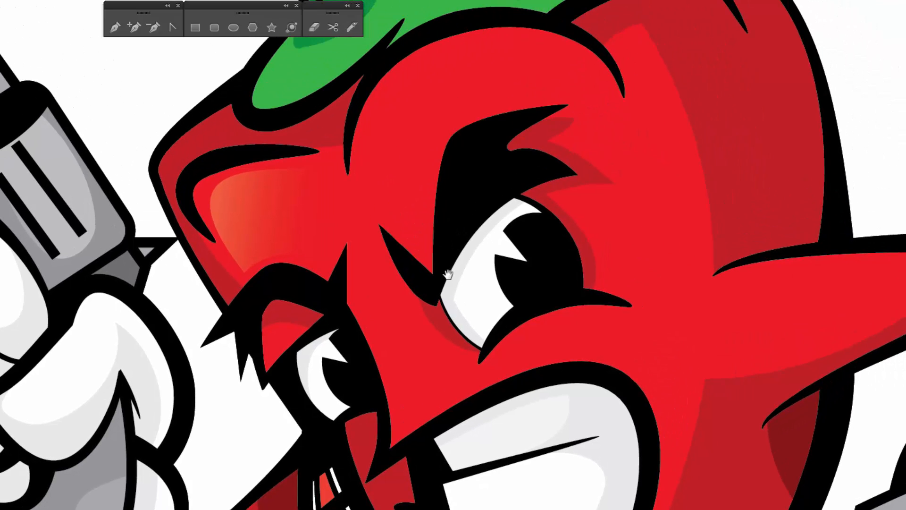
pyautogui.press('p')
pyautogui.click(424, 257)
pyautogui.moveTo(365, 128); pyautogui.dragTo(387, 71)
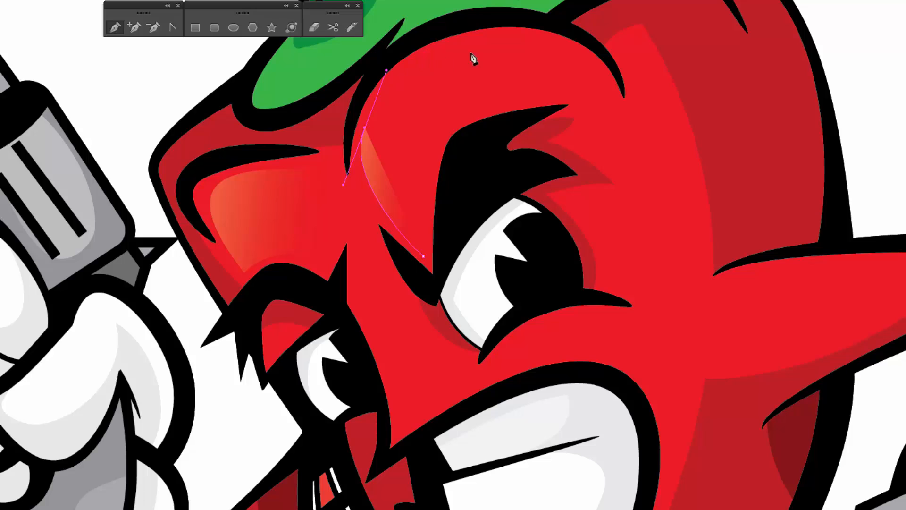
pyautogui.moveTo(574, 50); pyautogui.dragTo(681, 92)
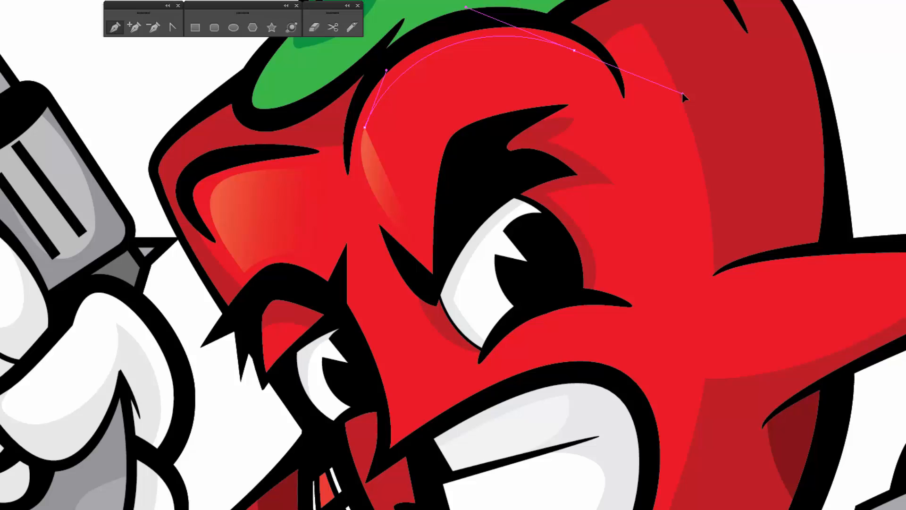
pyautogui.moveTo(682, 92); pyautogui.dragTo(681, 93)
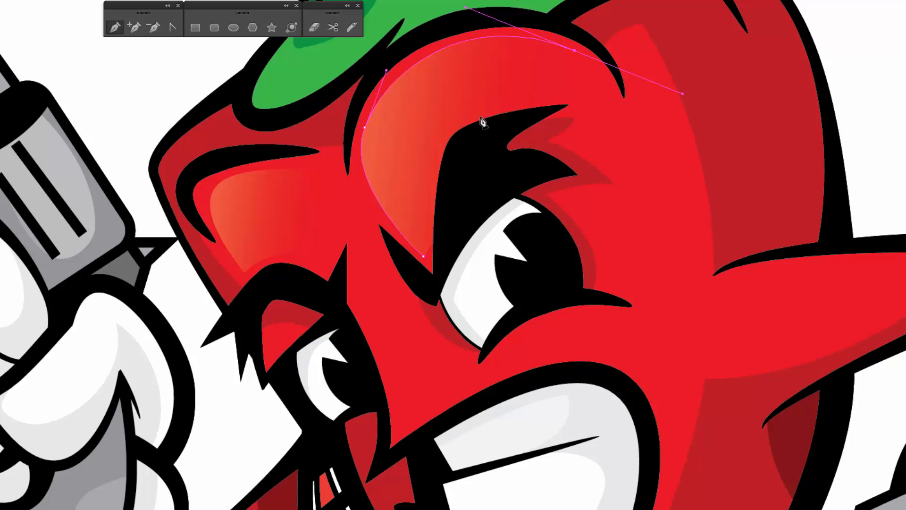
pyautogui.click(438, 146)
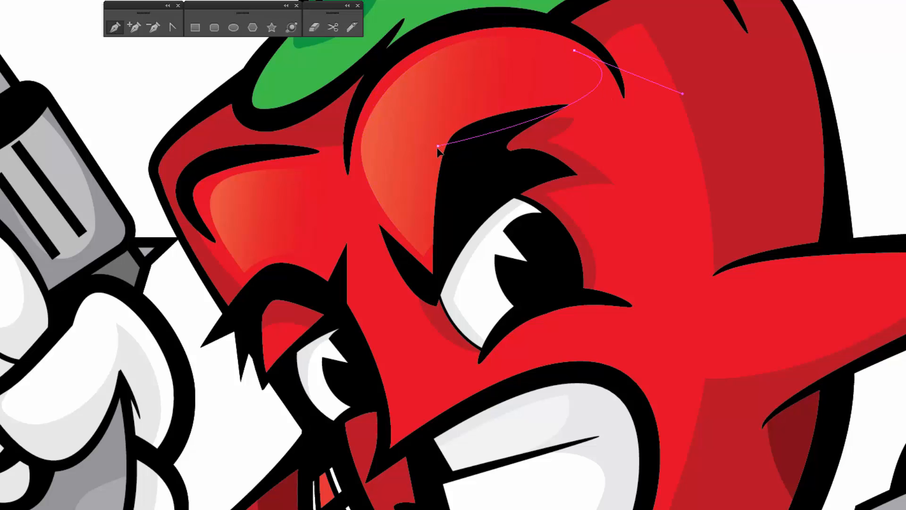
pyautogui.moveTo(438, 147); pyautogui.dragTo(430, 206)
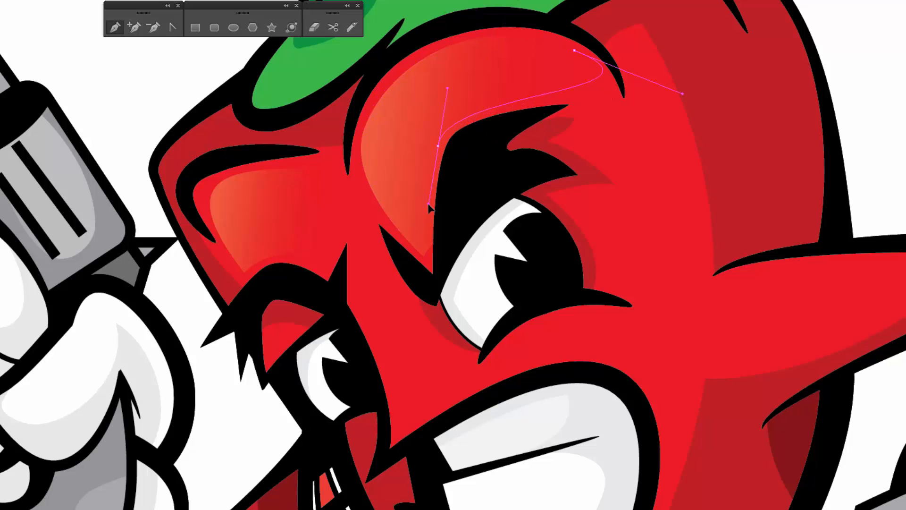
pyautogui.click(424, 258)
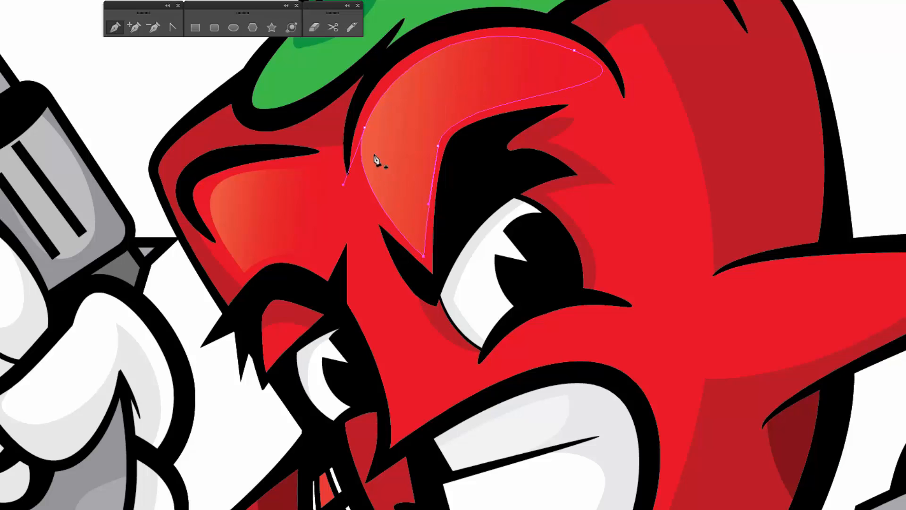
# - Adjust the larger highlight's outer anchor and its inner anchor and handle so the shape follows the forehead outline and eyebrow
pyautogui.press('v')
pyautogui.moveTo(366, 129); pyautogui.dragTo(364, 128)
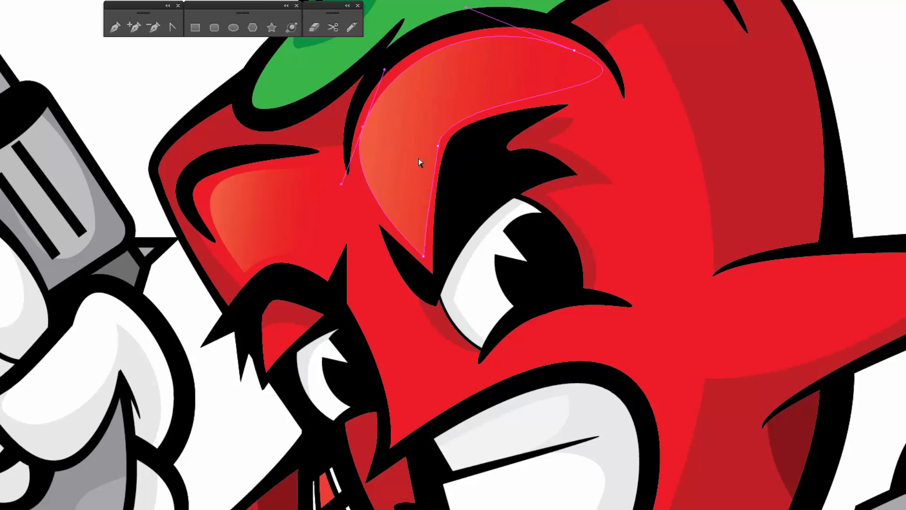
pyautogui.moveTo(439, 148); pyautogui.dragTo(442, 134)
pyautogui.moveTo(452, 75); pyautogui.dragTo(458, 85)
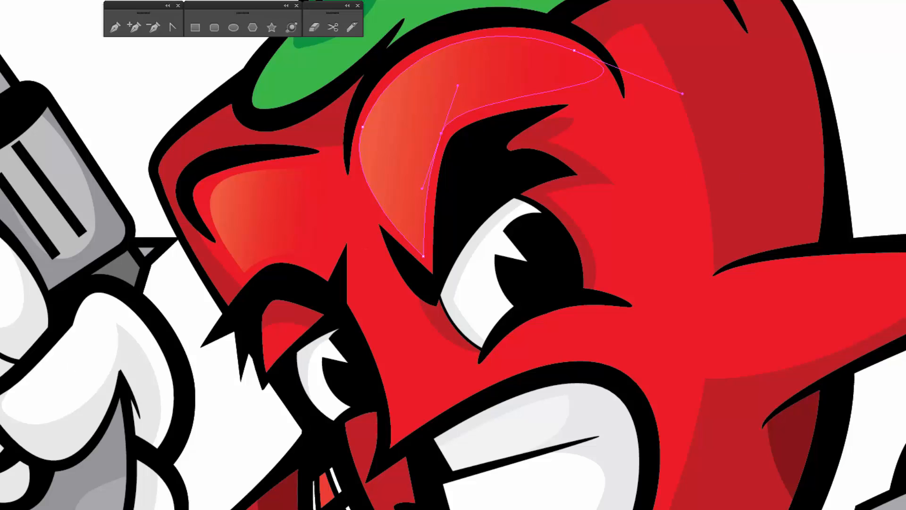
# - Redraw the larger highlight's orange-to-red gradient as a shorter, slightly sloped blend ending over the eyebrow
pyautogui.press('g')
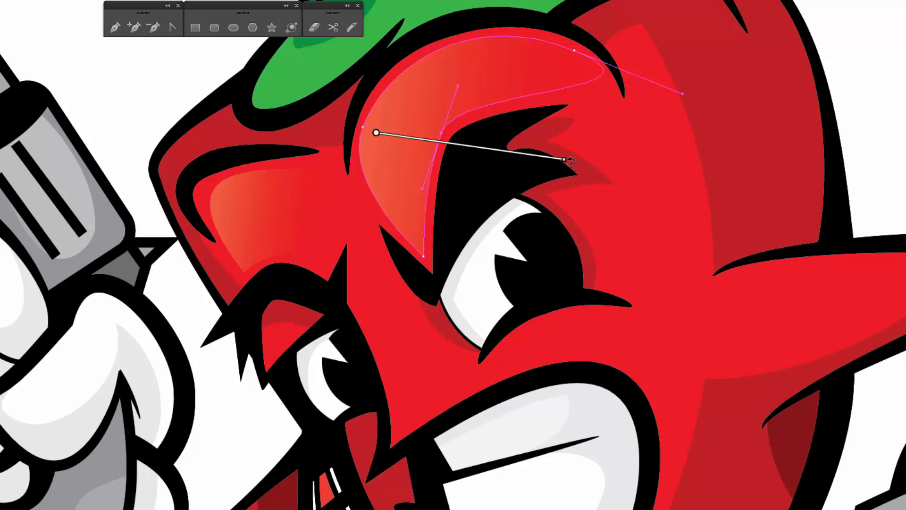
pyautogui.moveTo(567, 161); pyautogui.dragTo(518, 146)
pyautogui.click(529, 151)
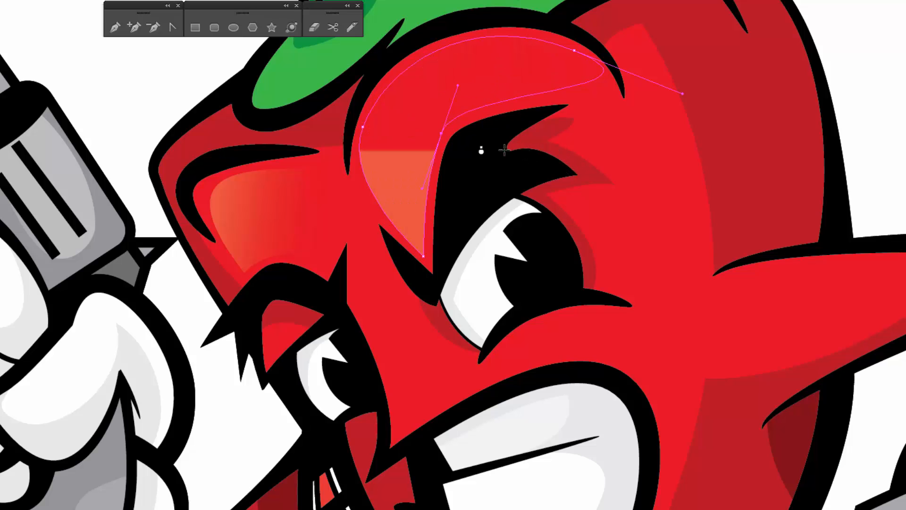
pyautogui.moveTo(376, 132)
pyautogui.mouseDown()
pyautogui.moveTo(516, 150)
pyautogui.moveTo(523, 126)
pyautogui.moveTo(517, 147)
pyautogui.mouseUp()
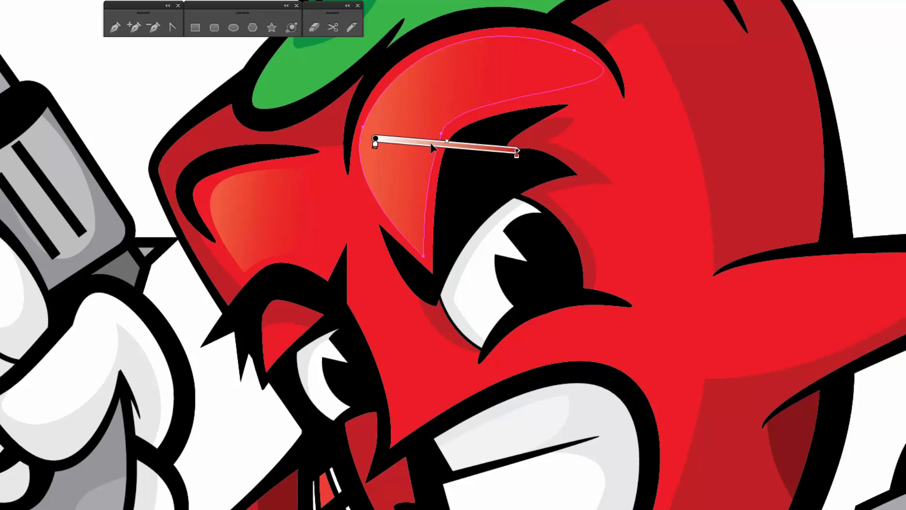
# - Shift the larger forehead highlight's gradient toward the lobe's outline, slope it slightly downward, shorten it to end over the eyebrow, and deselect
pyautogui.moveTo(434, 140)
pyautogui.mouseDown()
pyautogui.moveTo(394, 127)
pyautogui.moveTo(404, 141)
pyautogui.mouseUp()
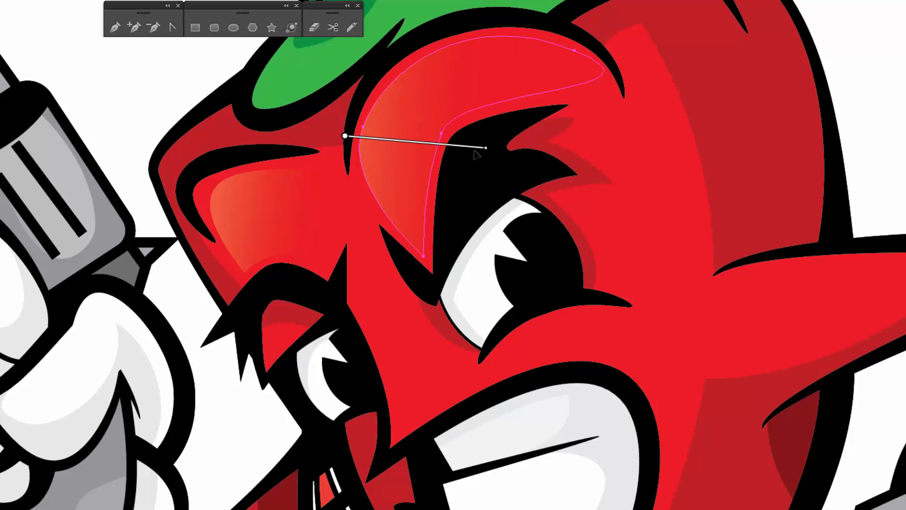
pyautogui.moveTo(491, 146); pyautogui.dragTo(491, 129)
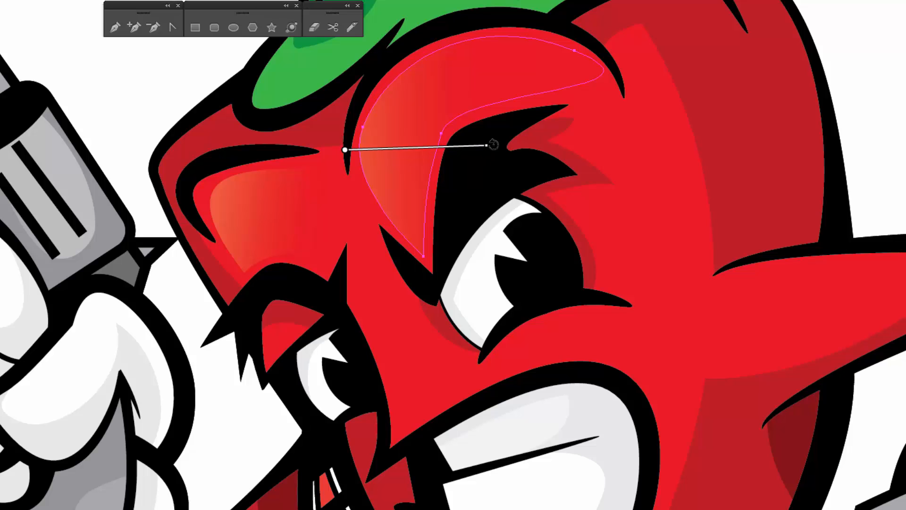
pyautogui.moveTo(495, 145)
pyautogui.mouseDown()
pyautogui.moveTo(501, 158)
pyautogui.moveTo(492, 155)
pyautogui.mouseUp()
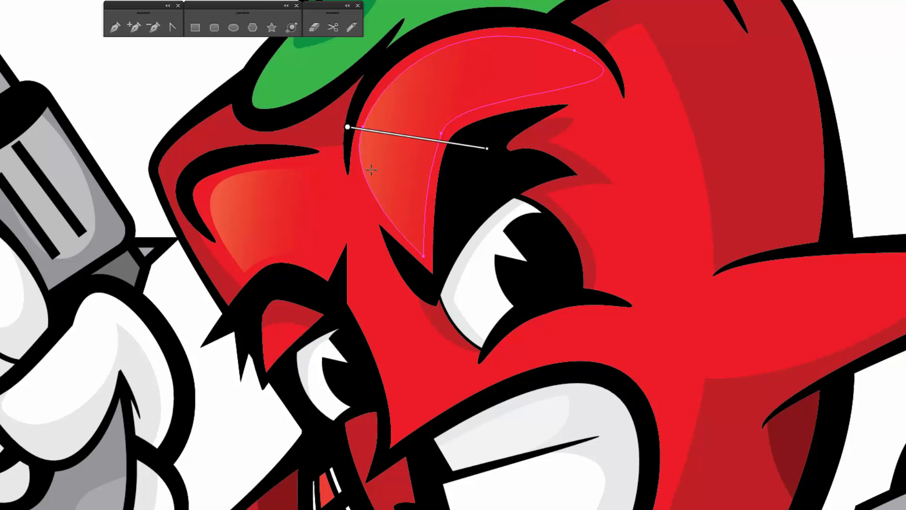
pyautogui.moveTo(487, 149); pyautogui.dragTo(476, 149)
pyautogui.moveTo(472, 149)
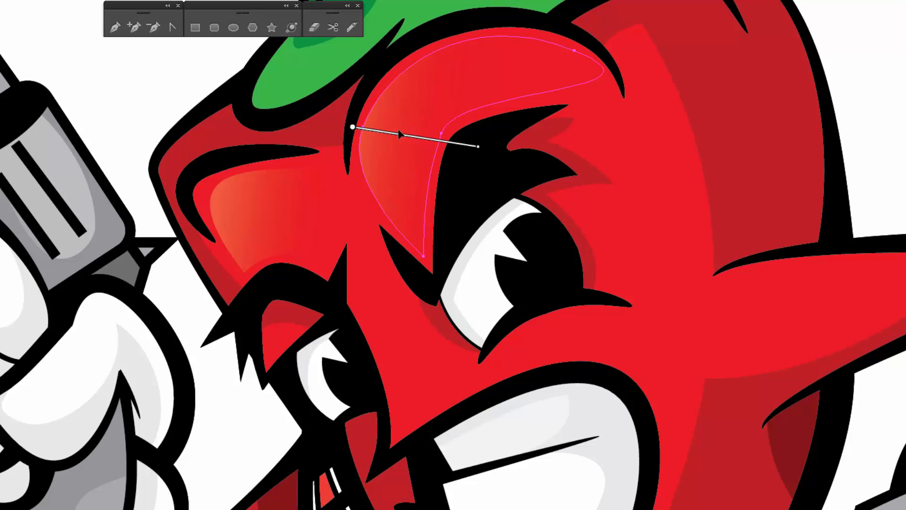
pyautogui.moveTo(401, 135)
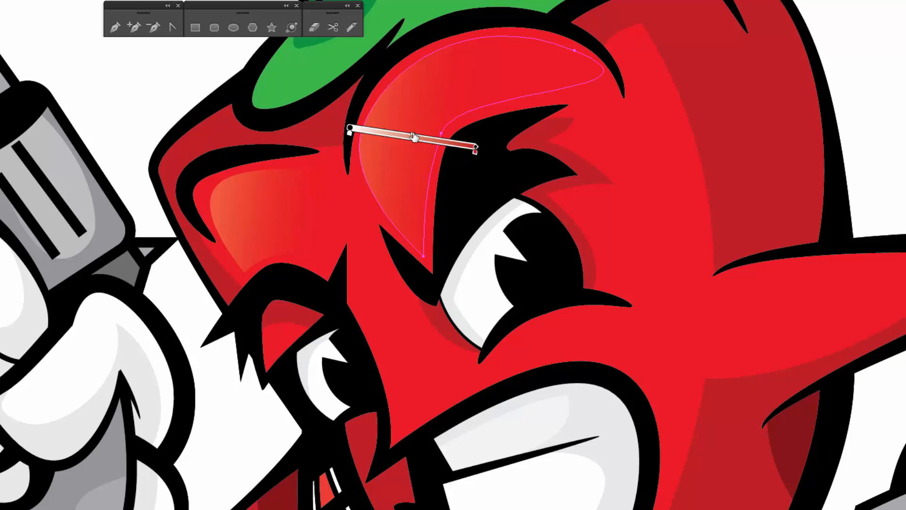
pyautogui.moveTo(478, 150); pyautogui.dragTo(465, 146)
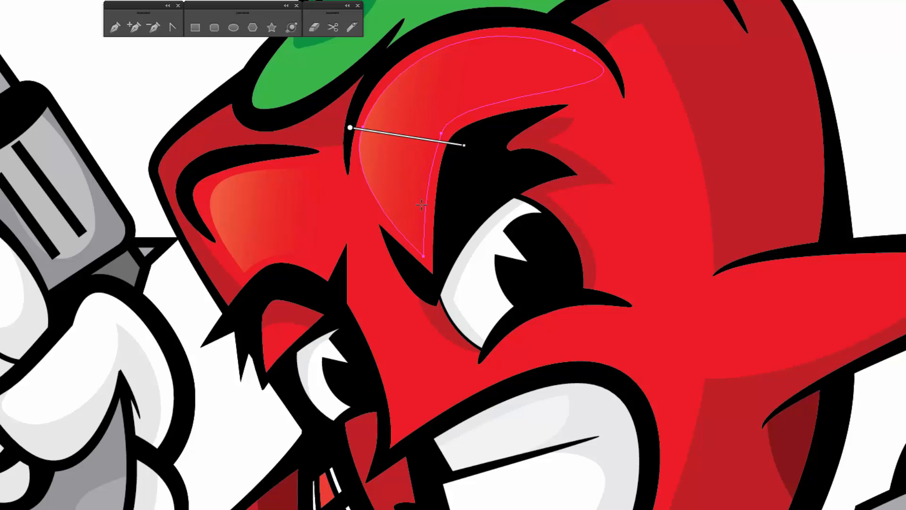
pyautogui.press('v')
pyautogui.click(836, 47)
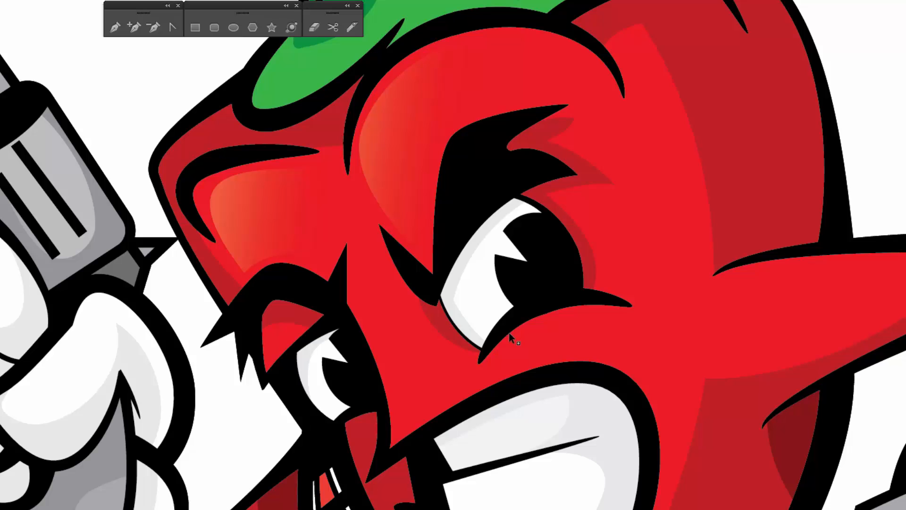
# - Start a curved highlight path with the Pen tool along the nose edge beside the smaller eye, down to a corner above the mouth
pyautogui.moveTo(509, 332); pyautogui.dragTo(515, 216)
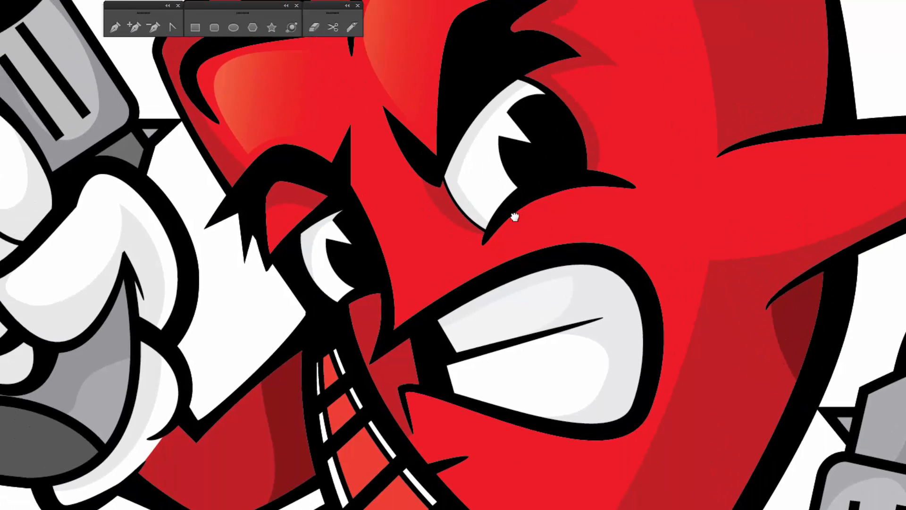
pyautogui.press('p')
pyautogui.click(355, 126)
pyautogui.click(356, 181)
pyautogui.click(401, 313)
pyautogui.moveTo(396, 323); pyautogui.dragTo(389, 343)
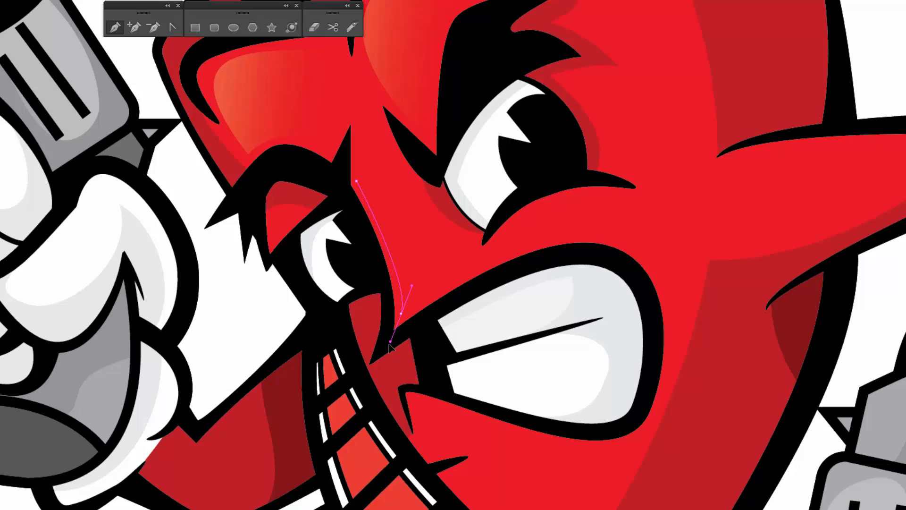
pyautogui.click(400, 313)
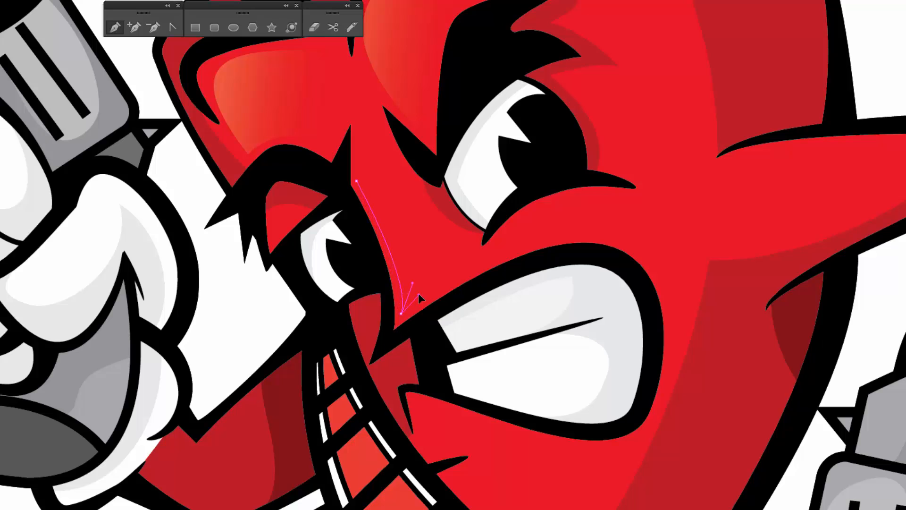